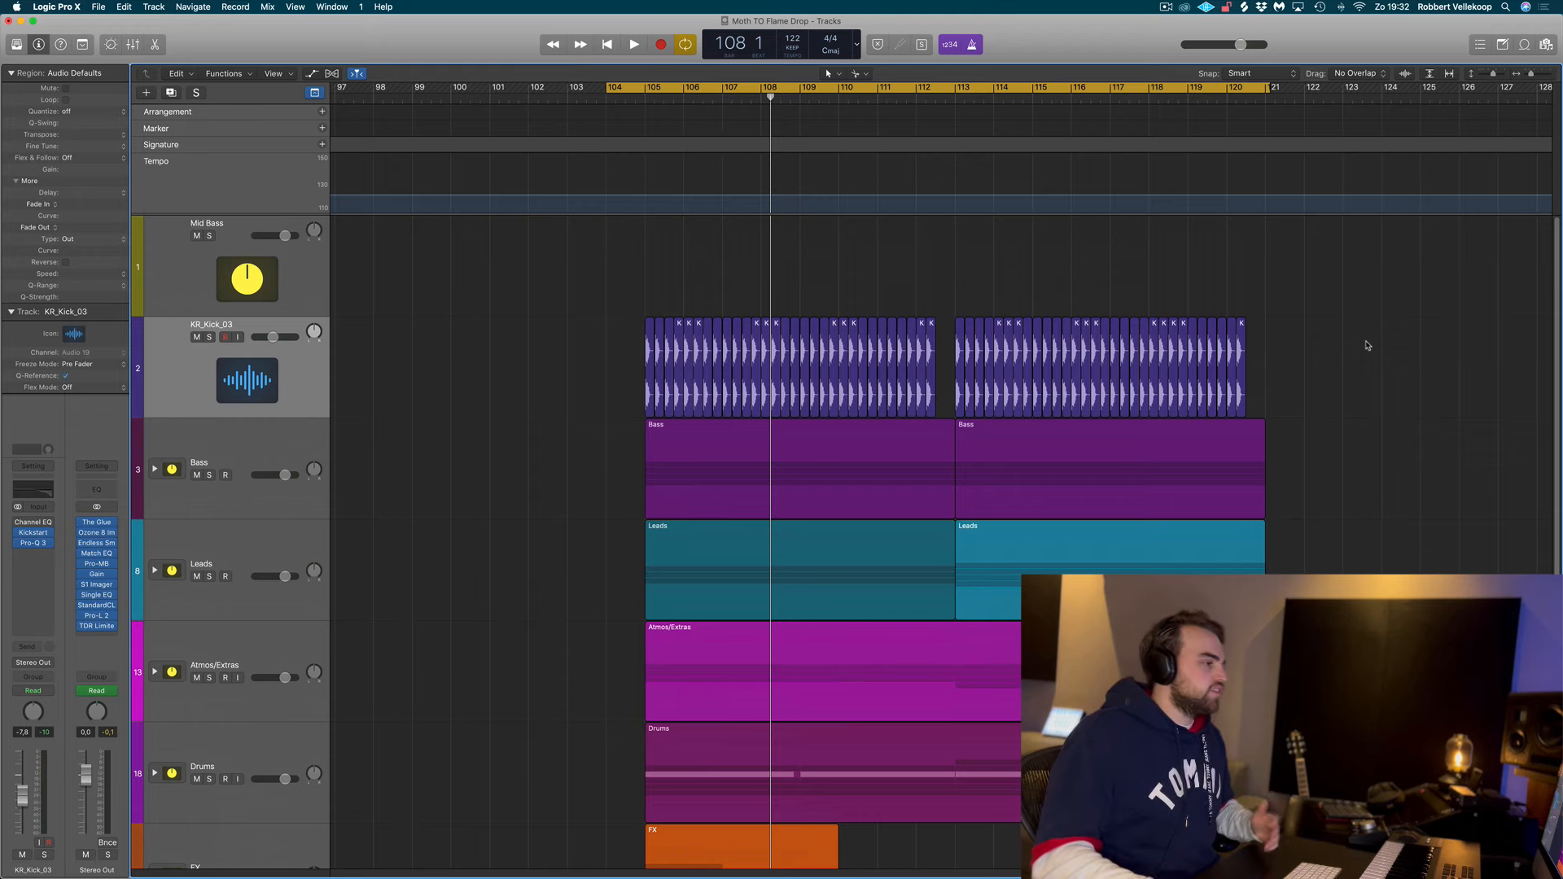
Step: Expand the Leads stack and solo the PD - Aurora and LD Jedi tracks
left_click_drag(1495, 77, 1492, 75)
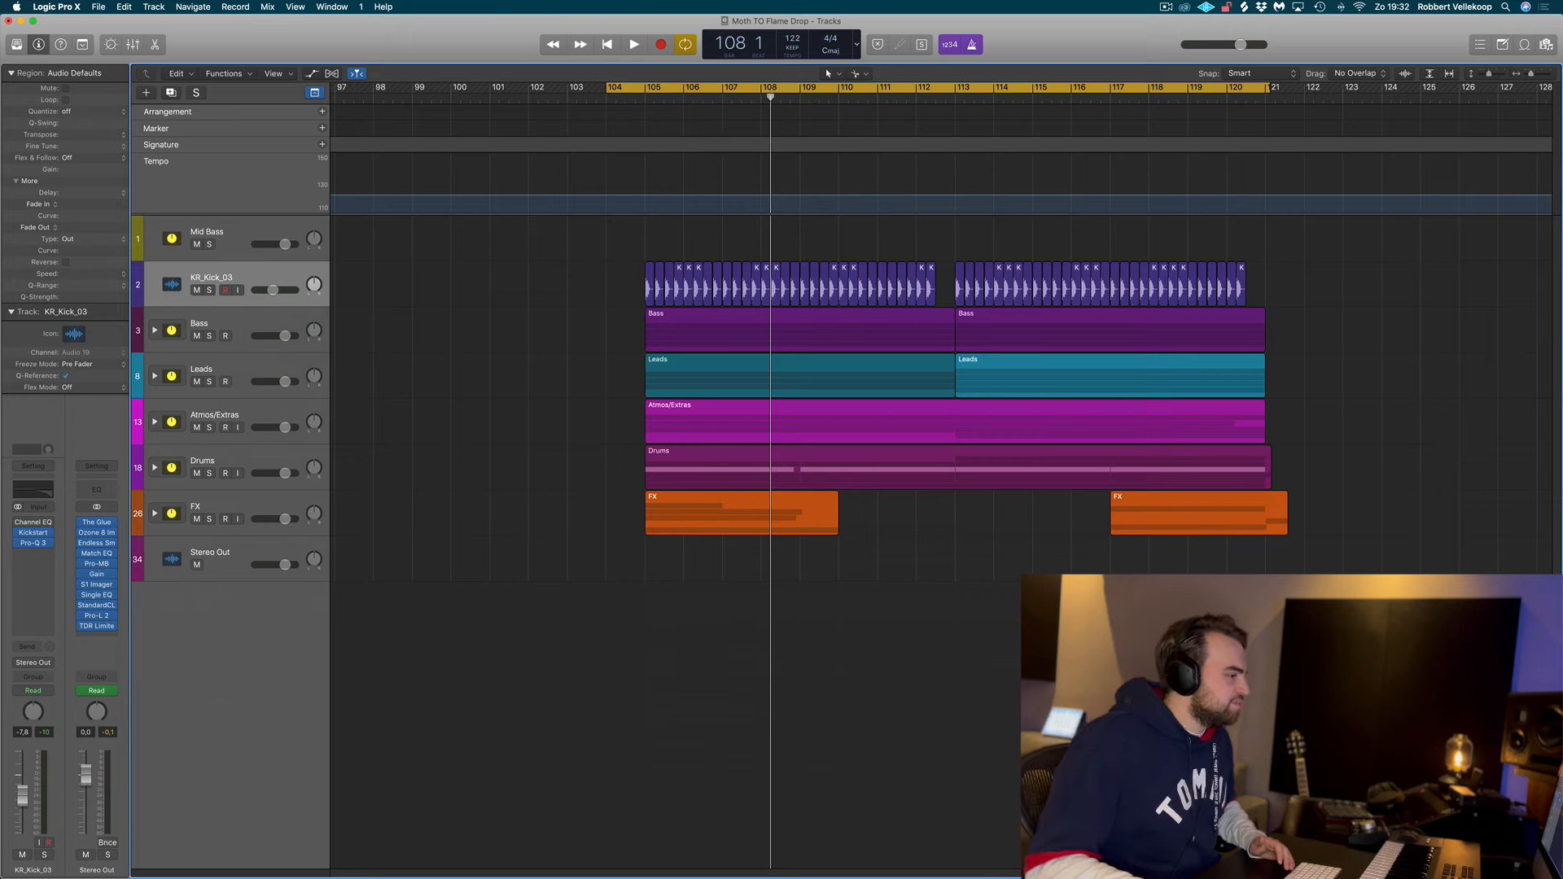
left_click(154, 376)
left_click(209, 519)
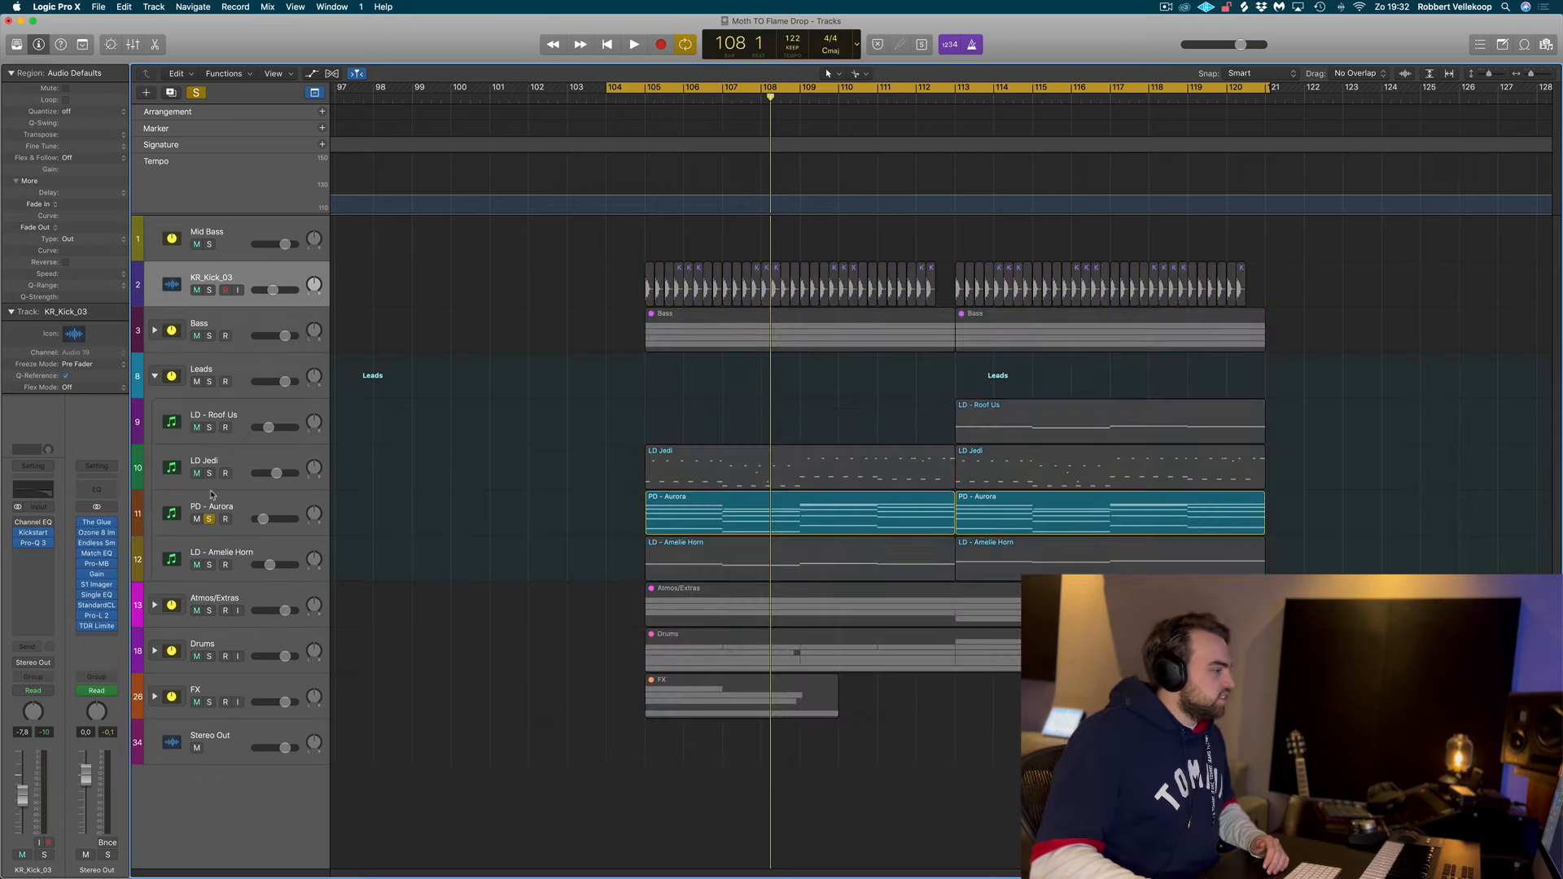
left_click(209, 475)
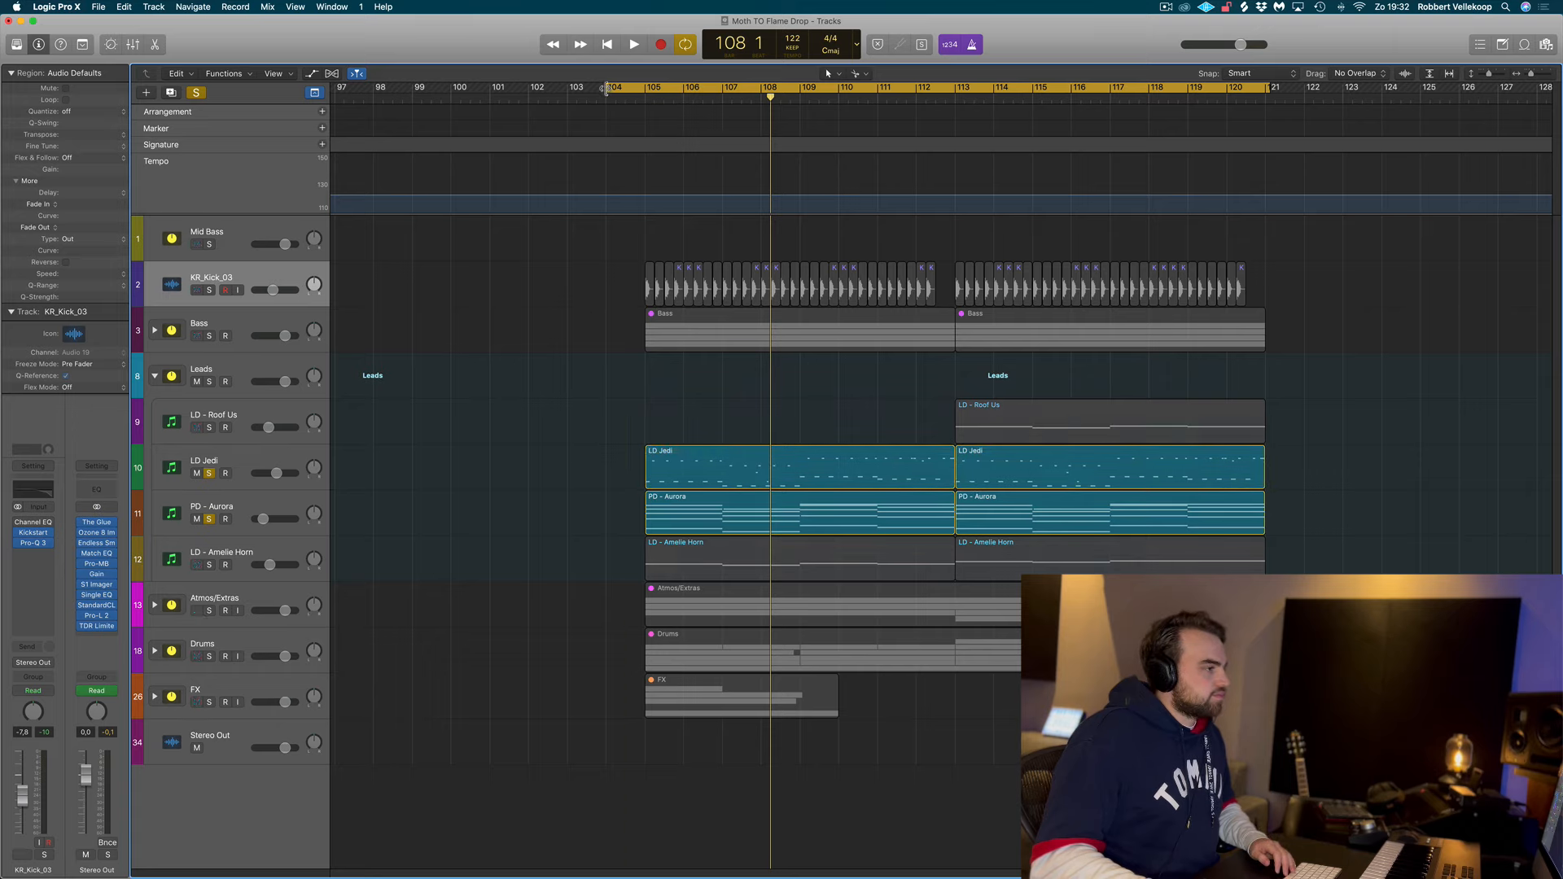
Step: Move the cycle range's start to bar 105 and play the two soloed lead tracks
left_click_drag(606, 88, 647, 88)
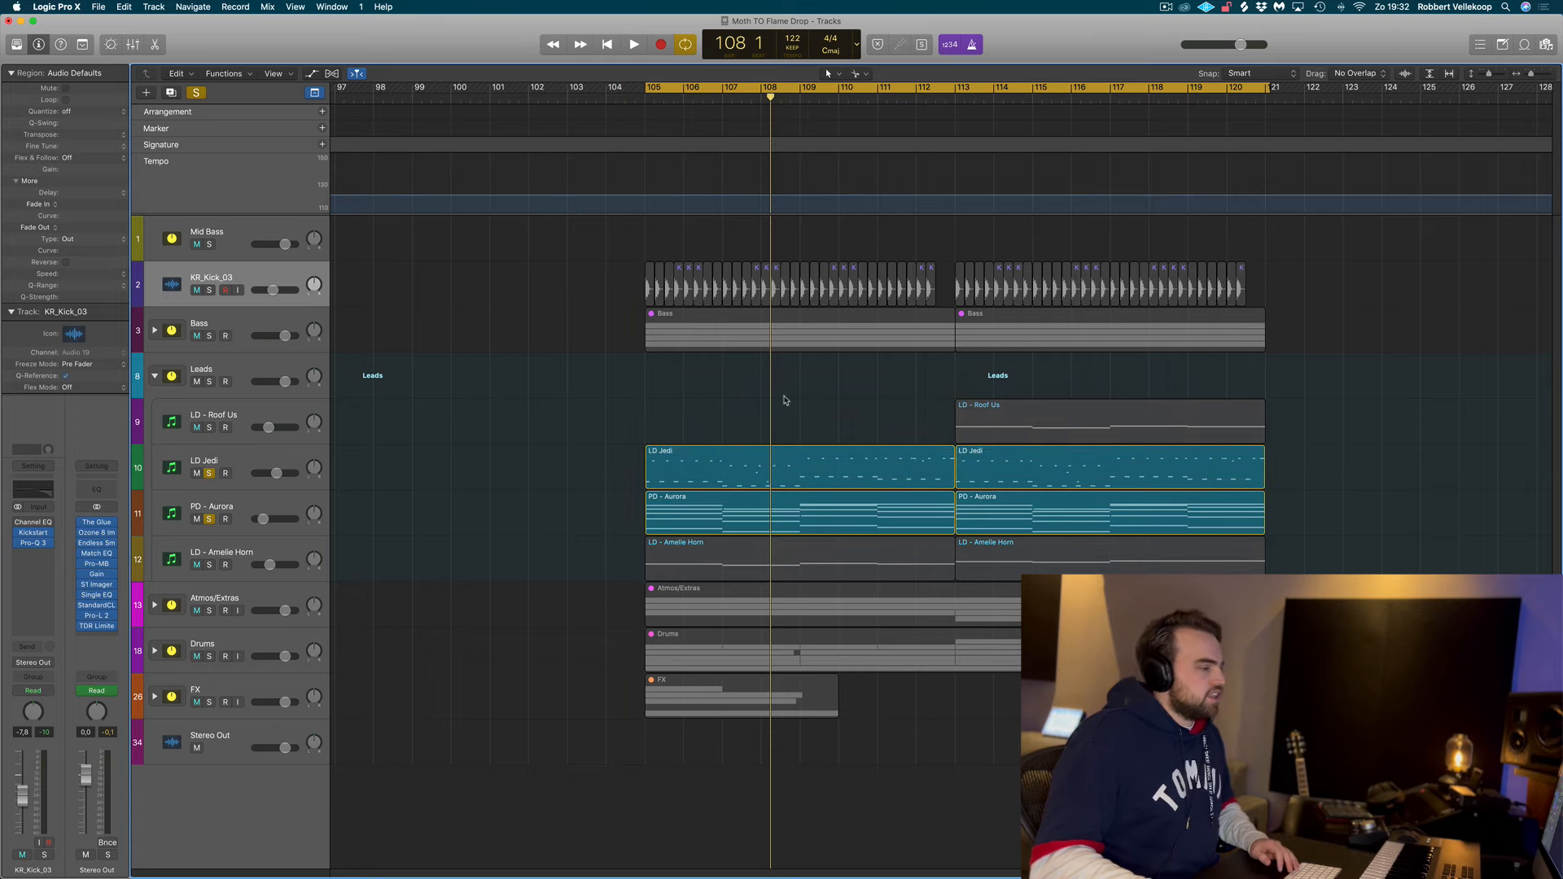
key("space")
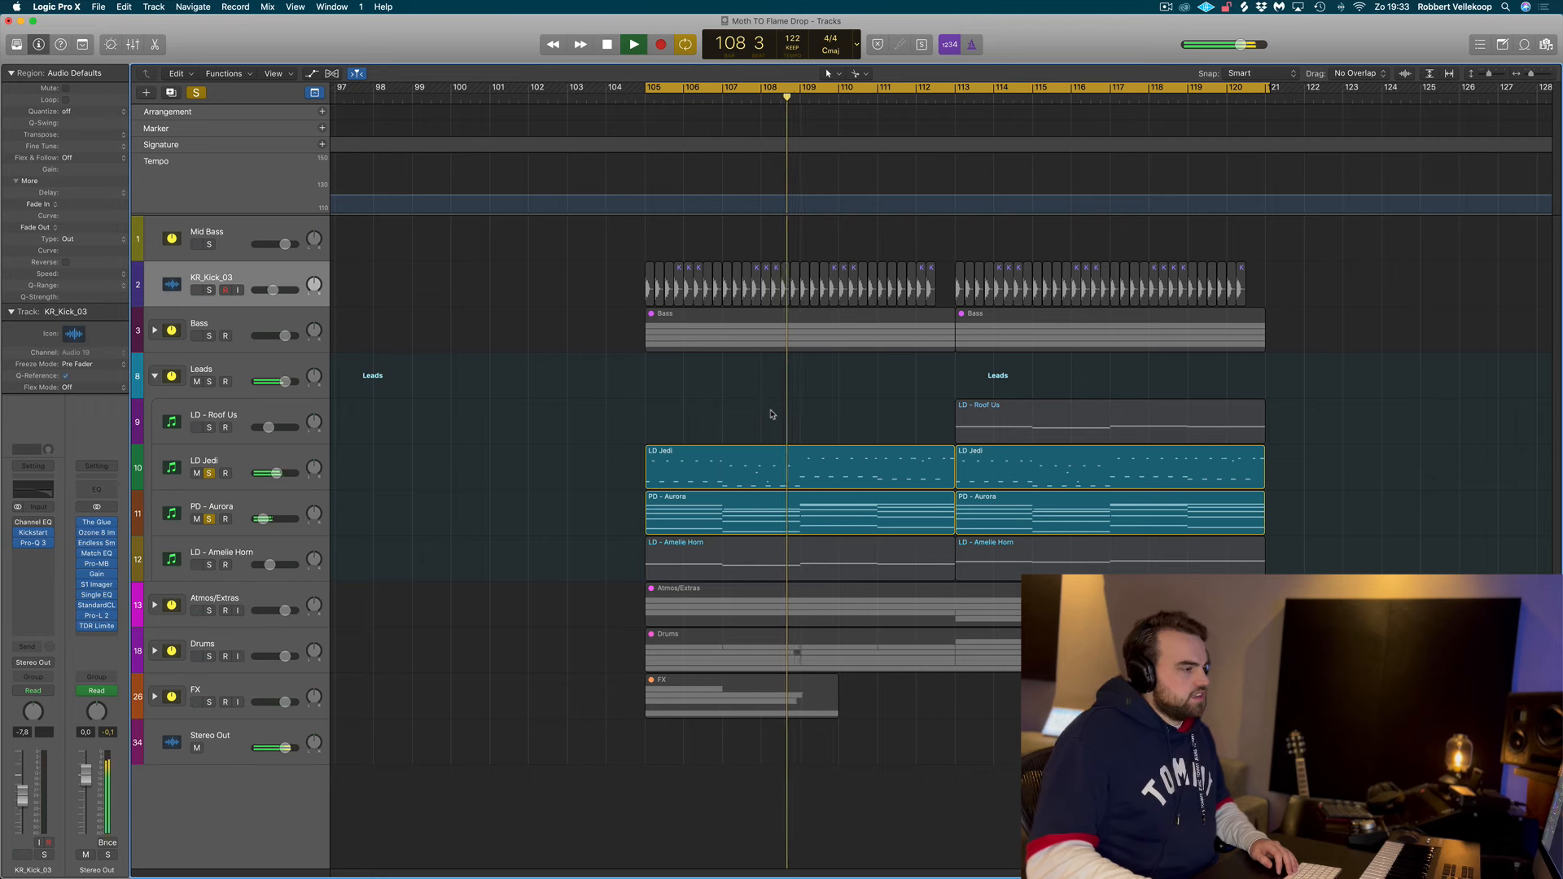
key("space")
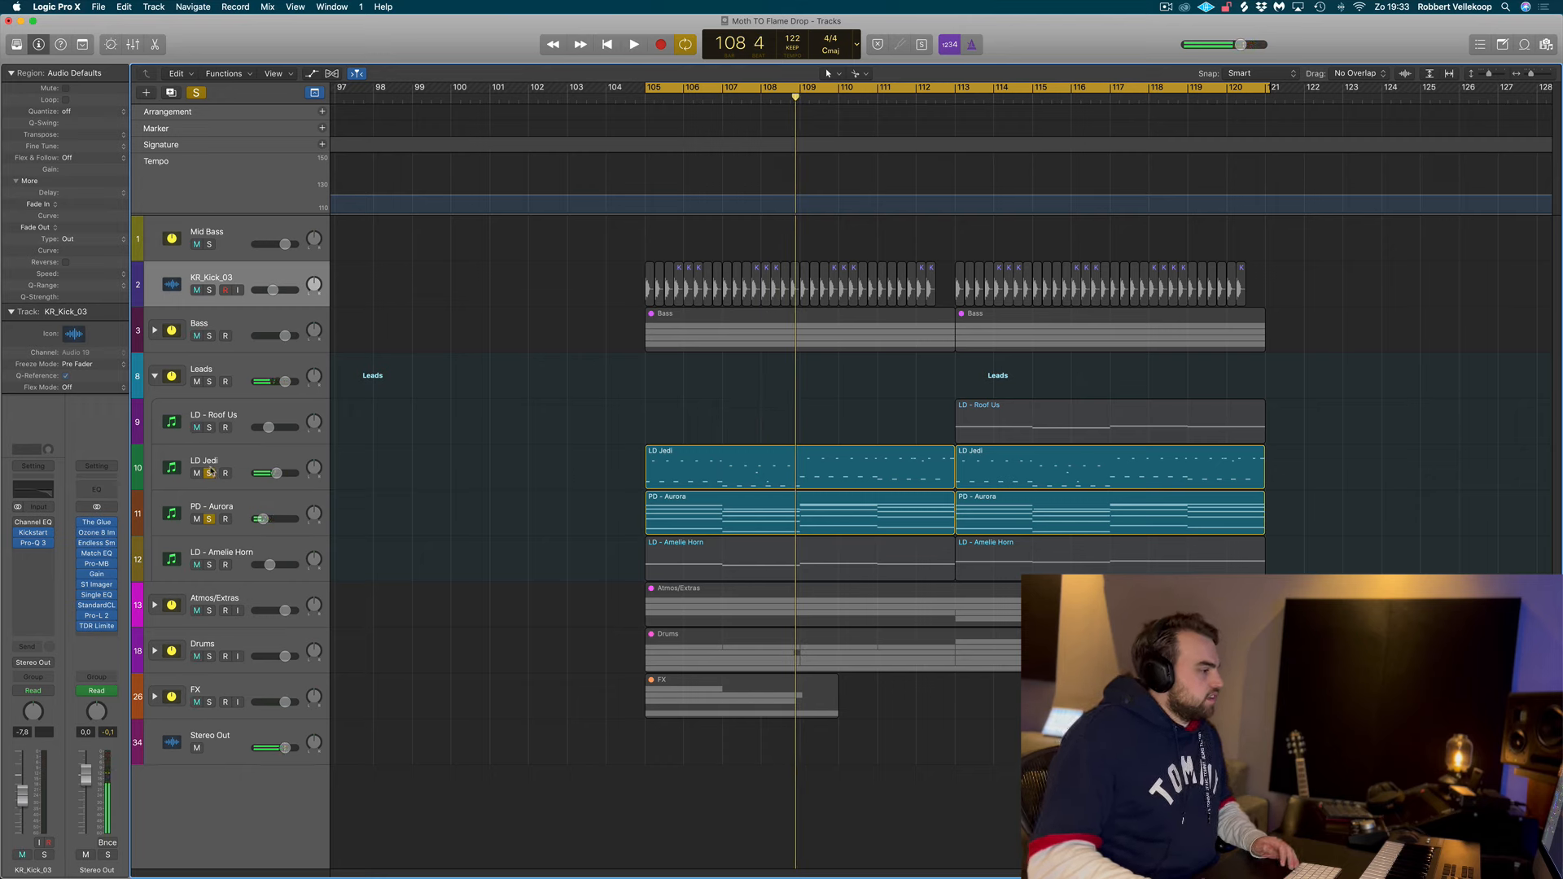
Step: Keep only LD Jedi soloed, bypass all of its insert effects, and play the dry sound
left_click(210, 472)
left_click(210, 519)
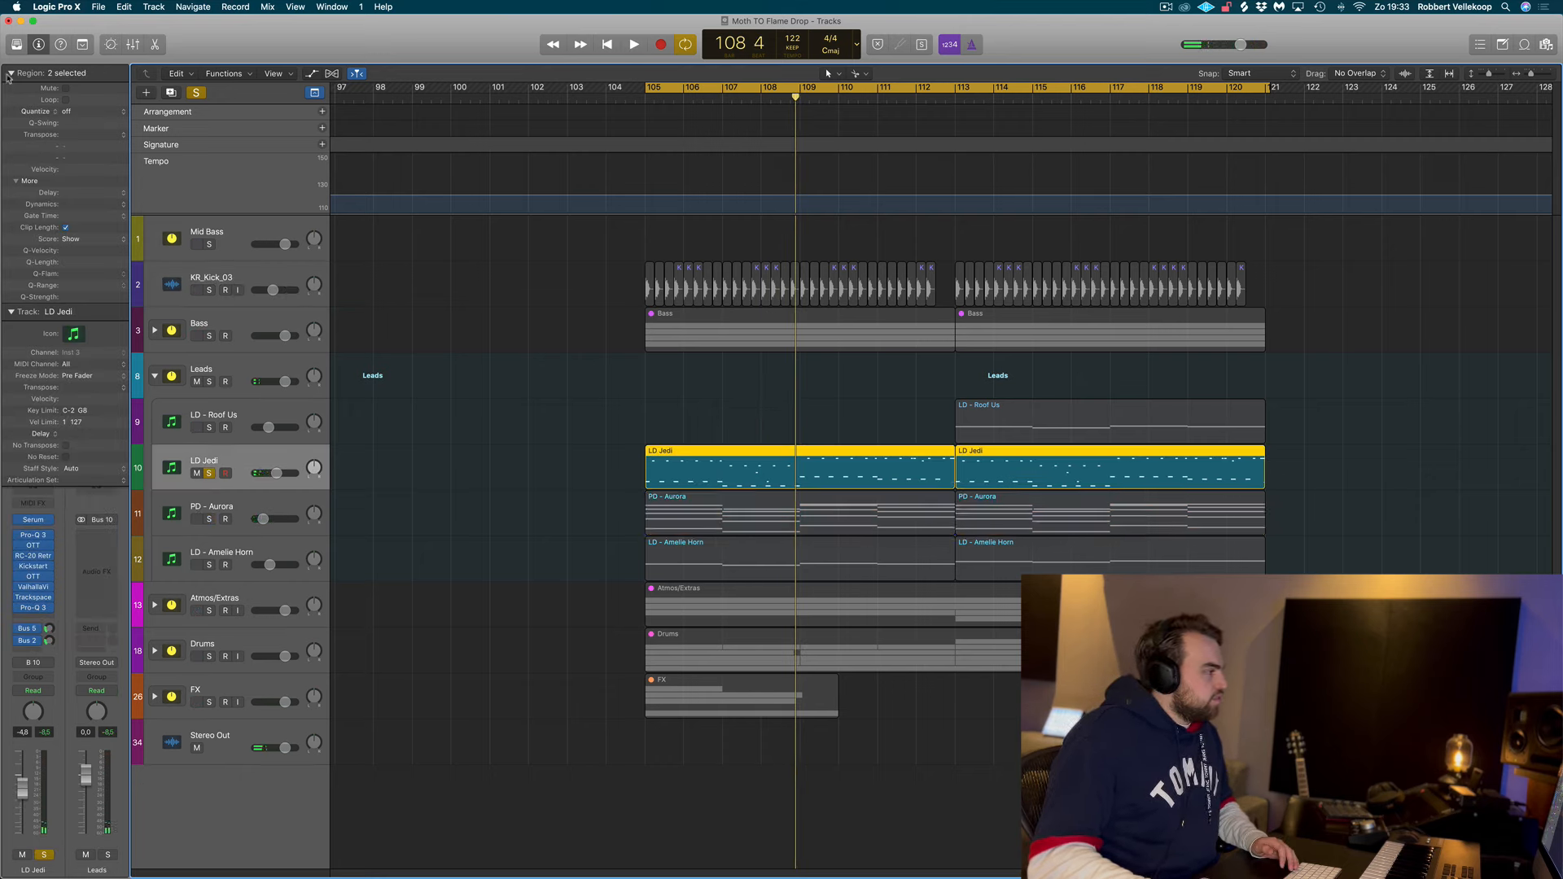
left_click(10, 74)
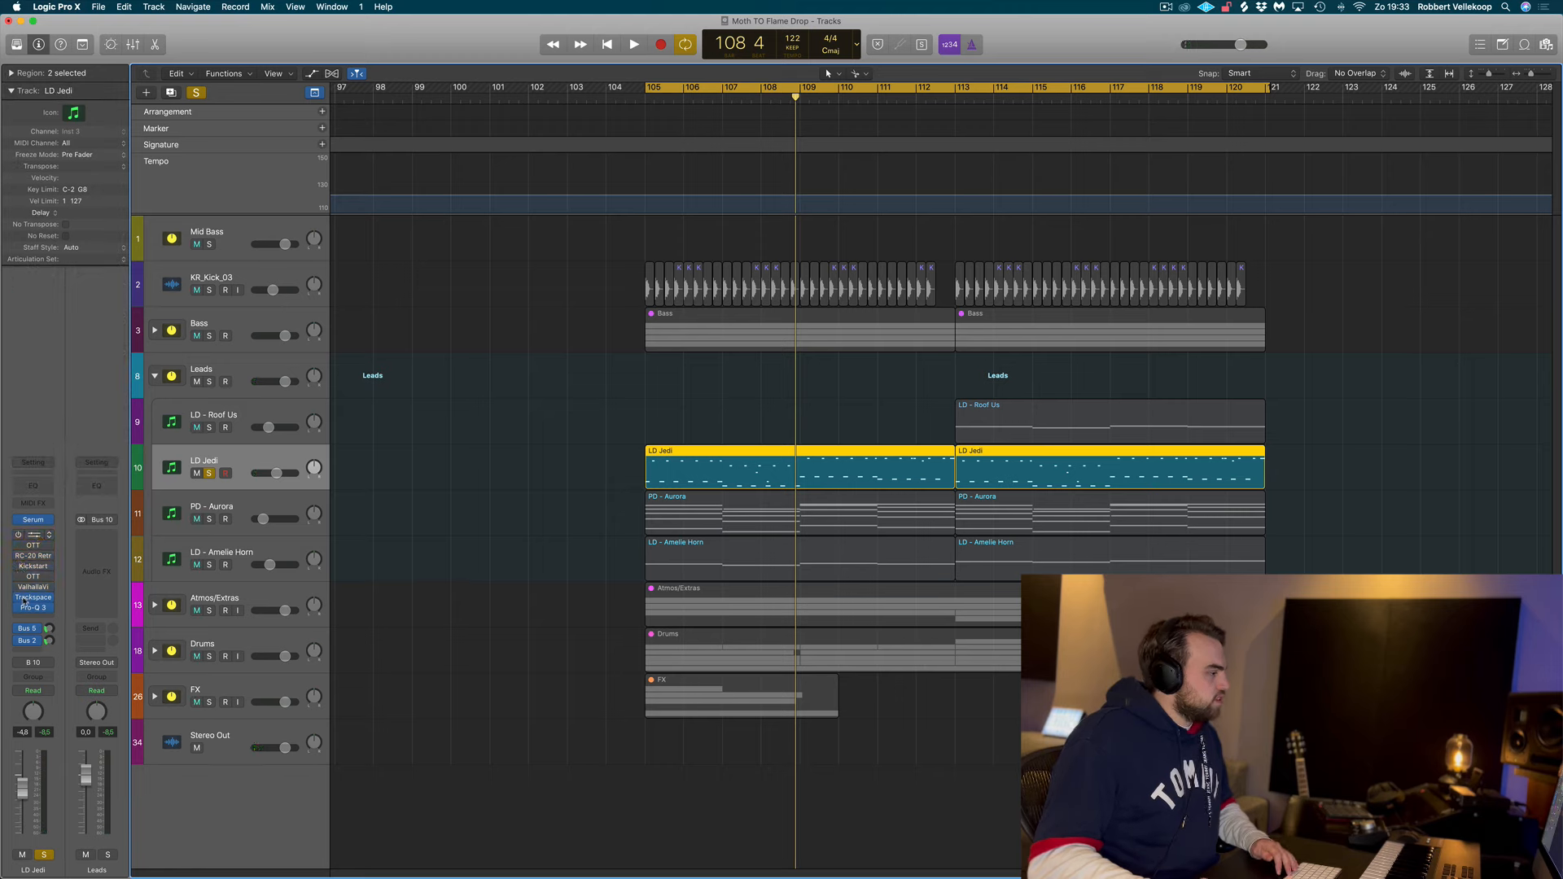
key("space")
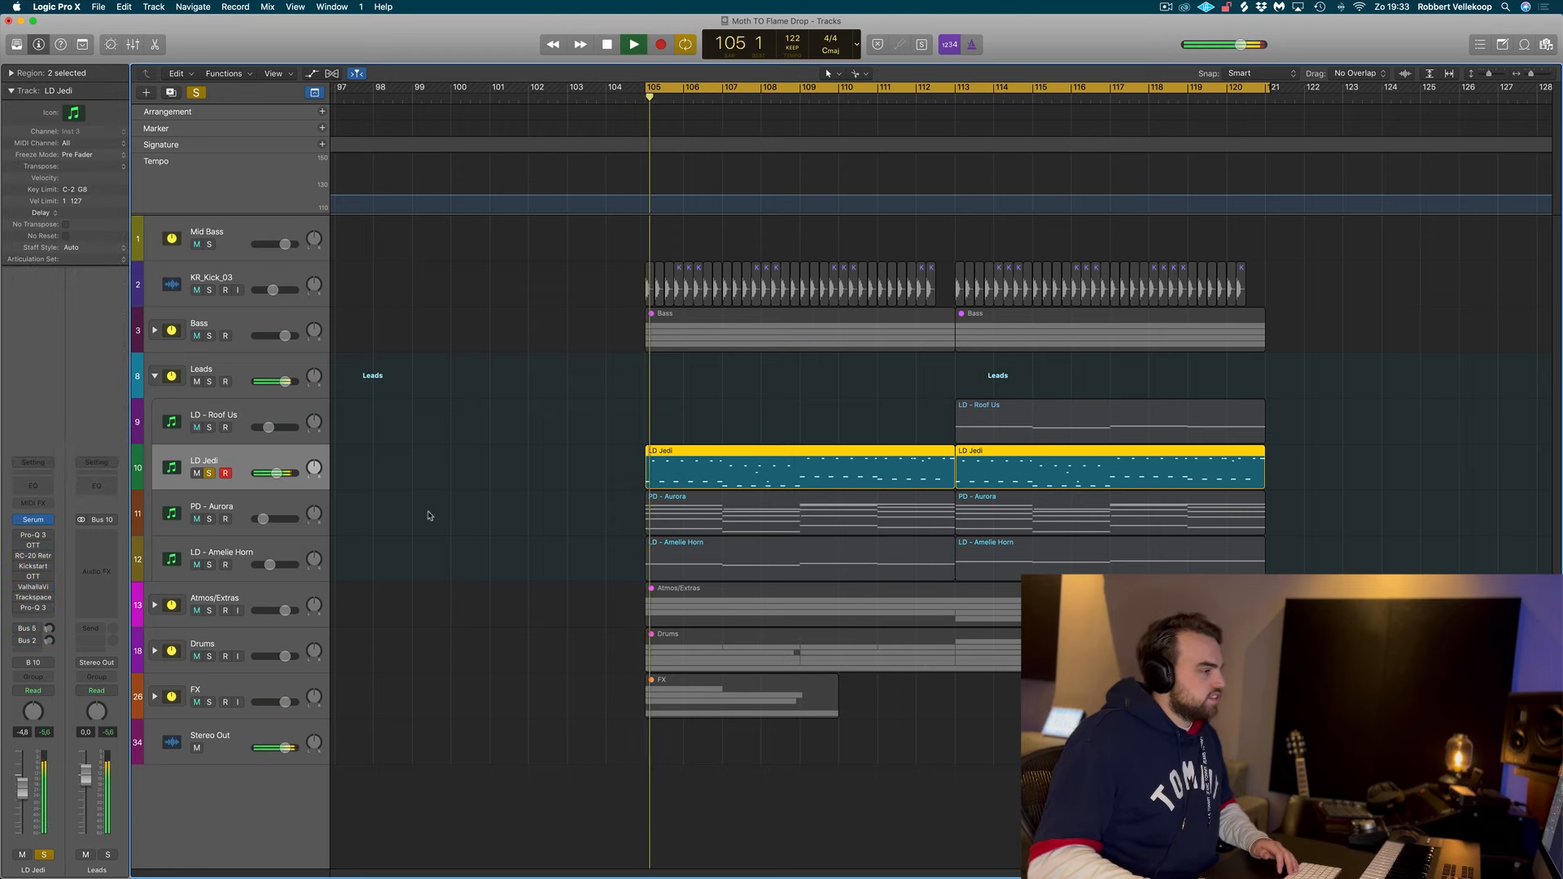
key("space")
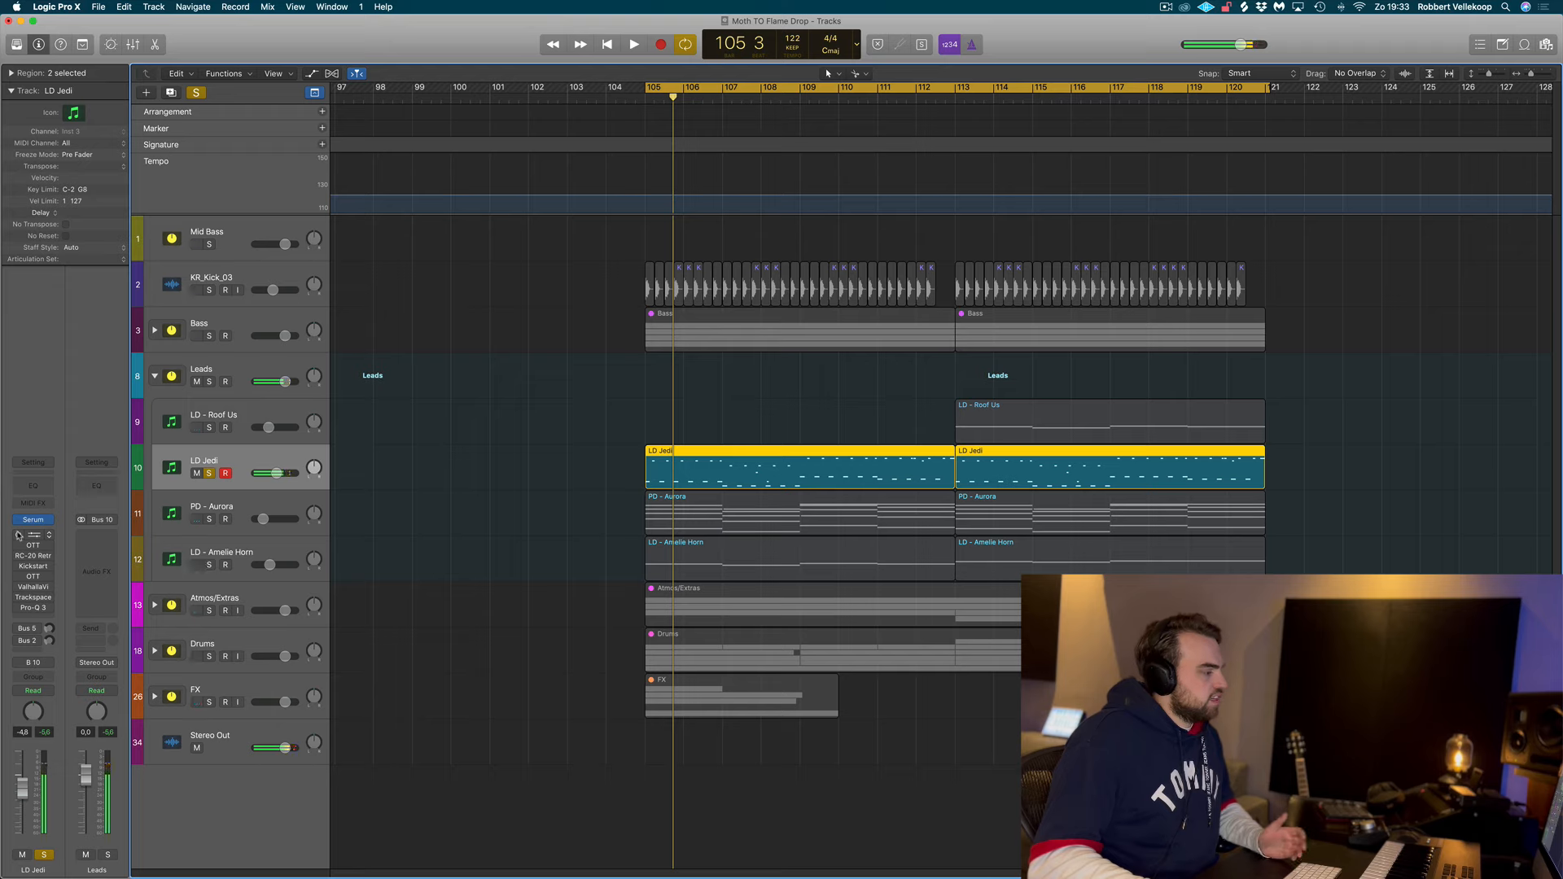
Step: Re-enable LD Jedi's insert effects one by one during playback, from OTT down to the final Pro-Q 3
key("space")
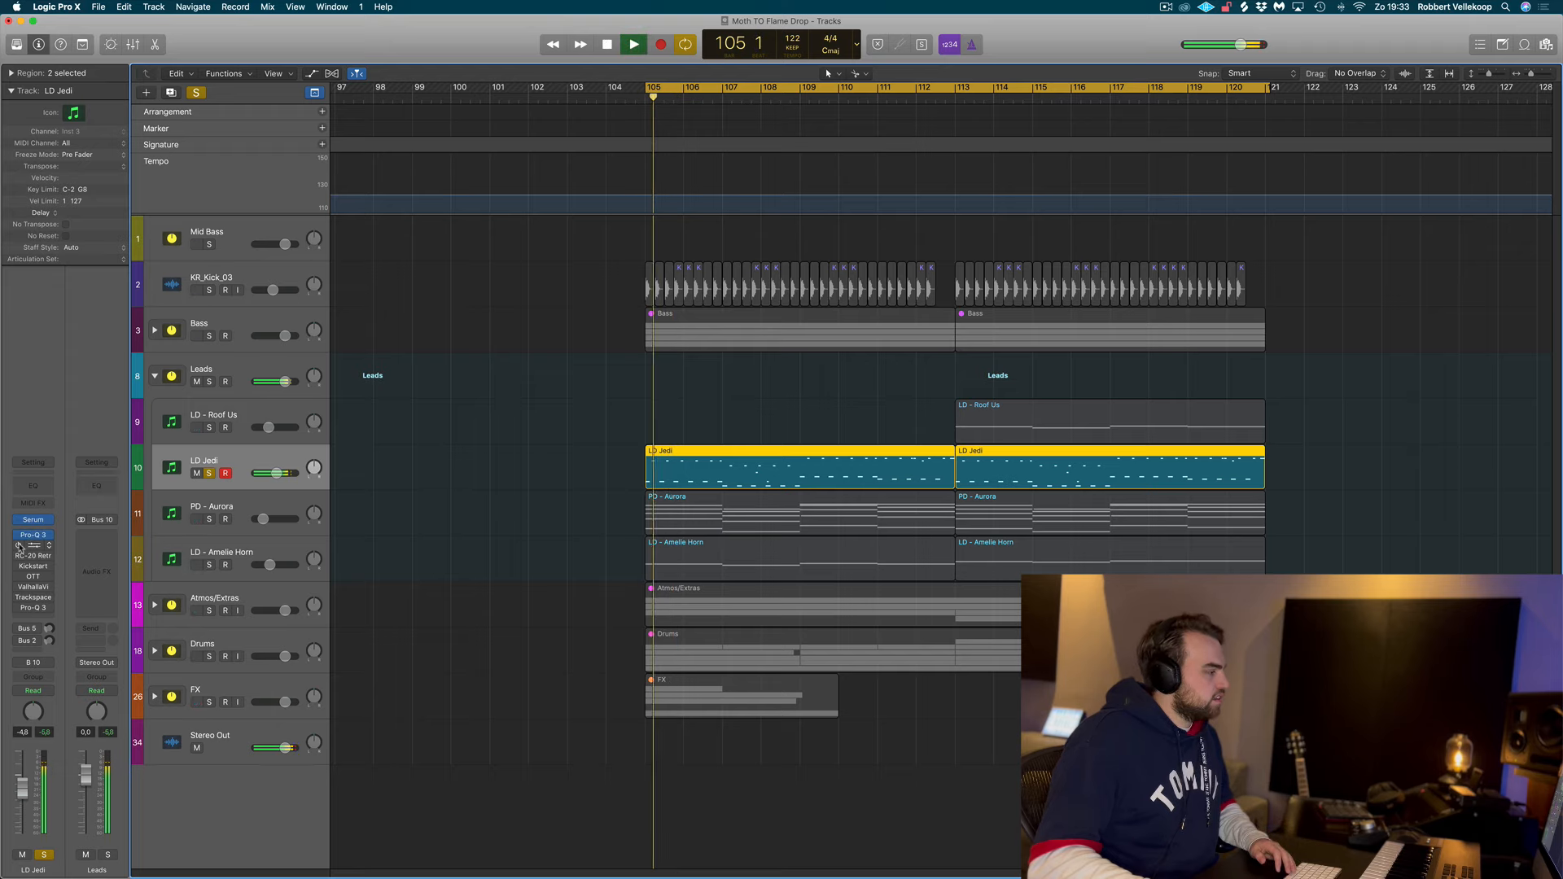
left_click(18, 546)
left_click(19, 557)
left_click(19, 566)
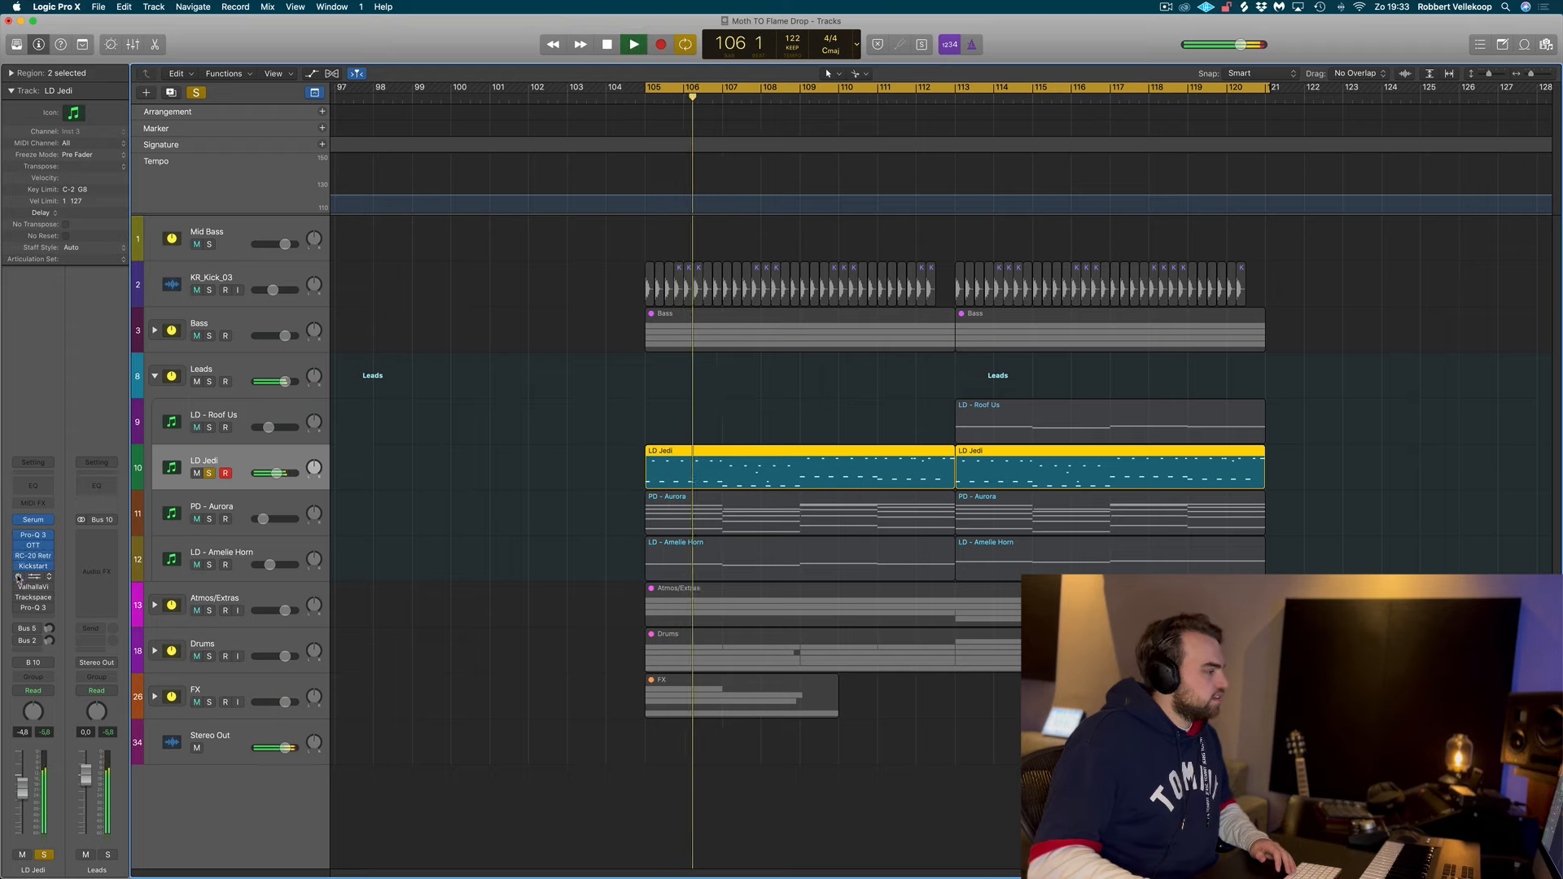
left_click(18, 577)
left_click(19, 587)
left_click(19, 598)
left_click(19, 608)
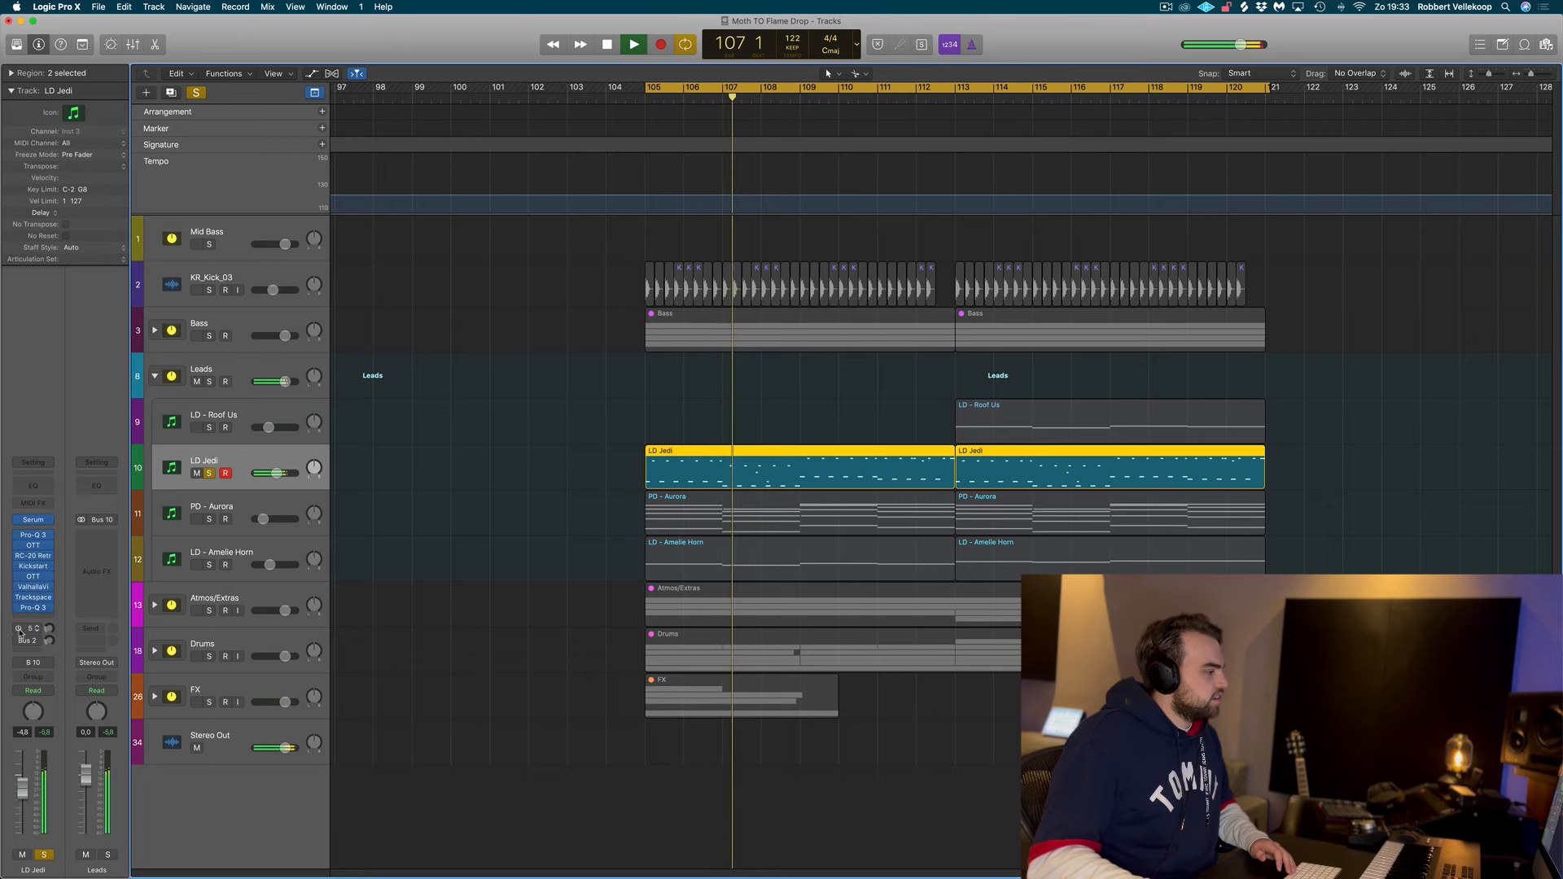
left_click(530, 640)
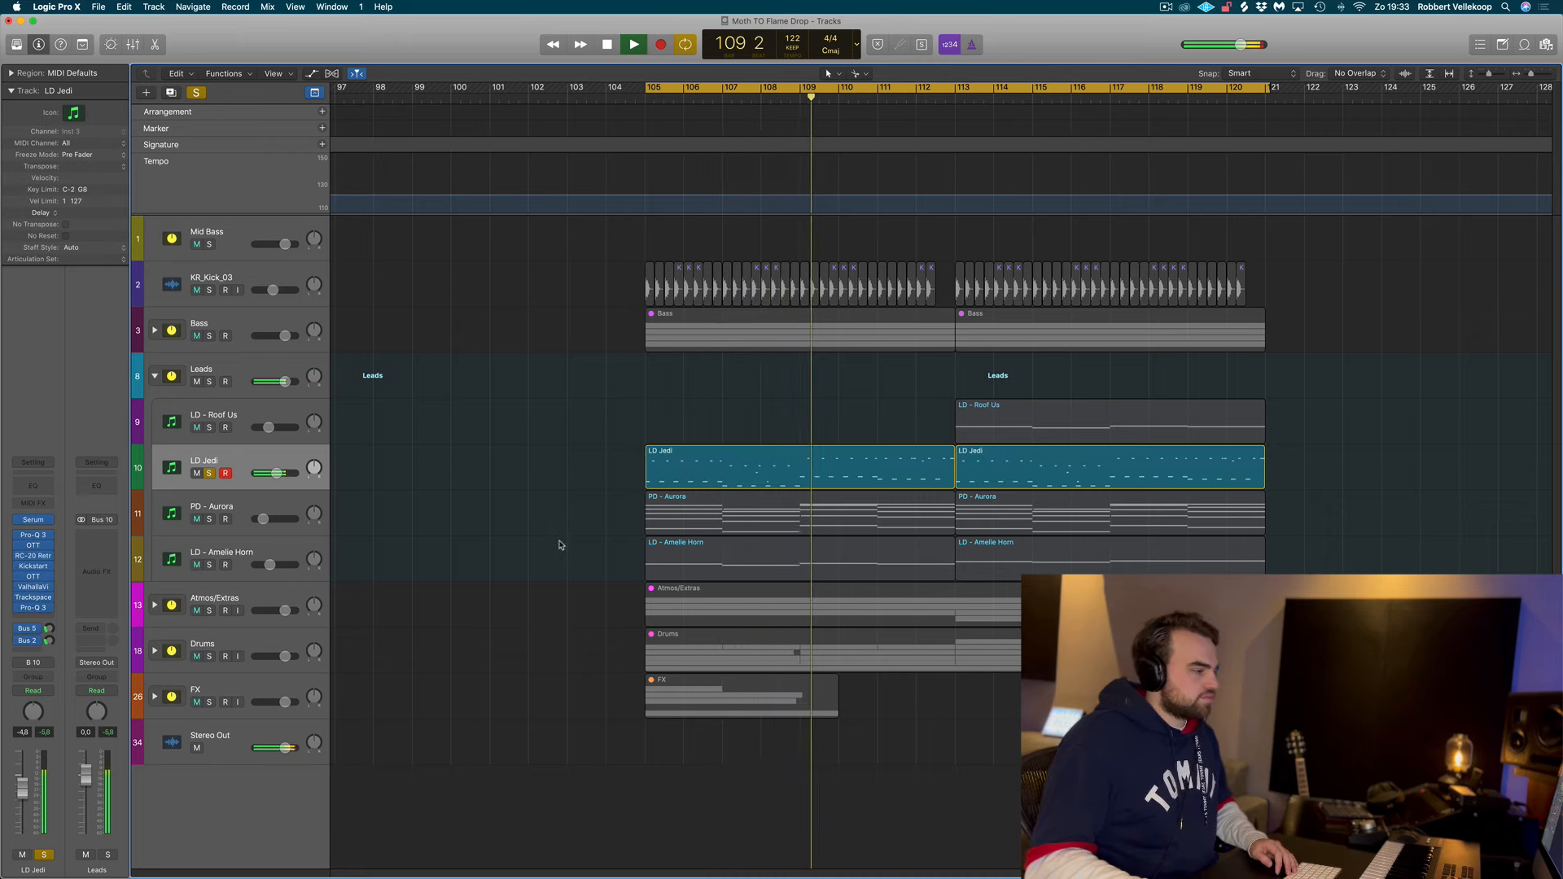
key("space")
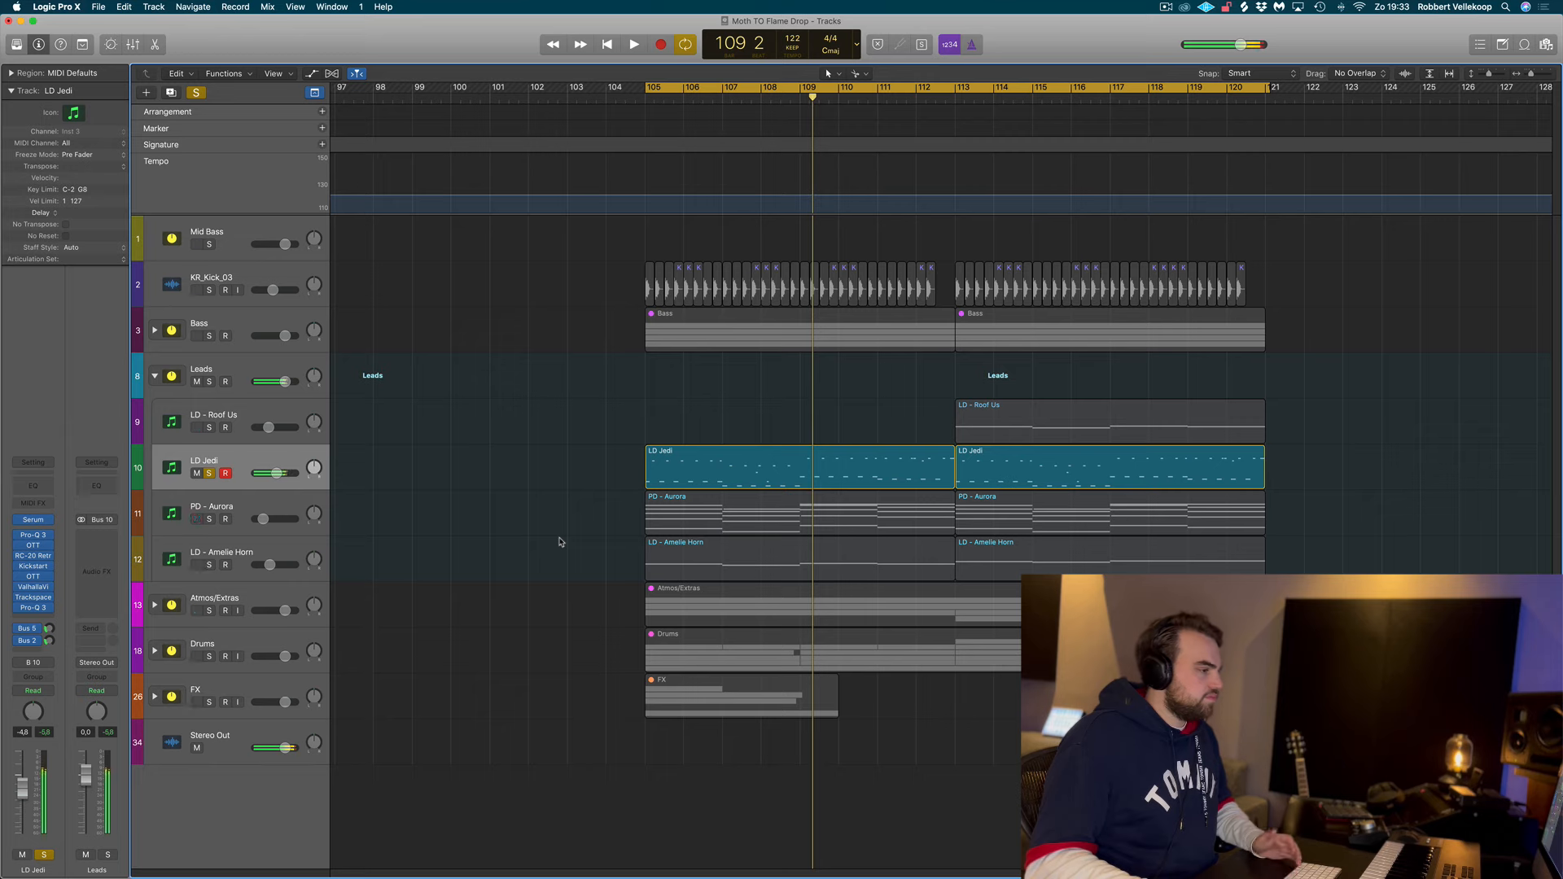
Step: Inspect LD Jedi's first Pro-Q 3 and its ValhallaVintageVerb settings, and show the Bus 2 reverb channel
left_click(31, 535)
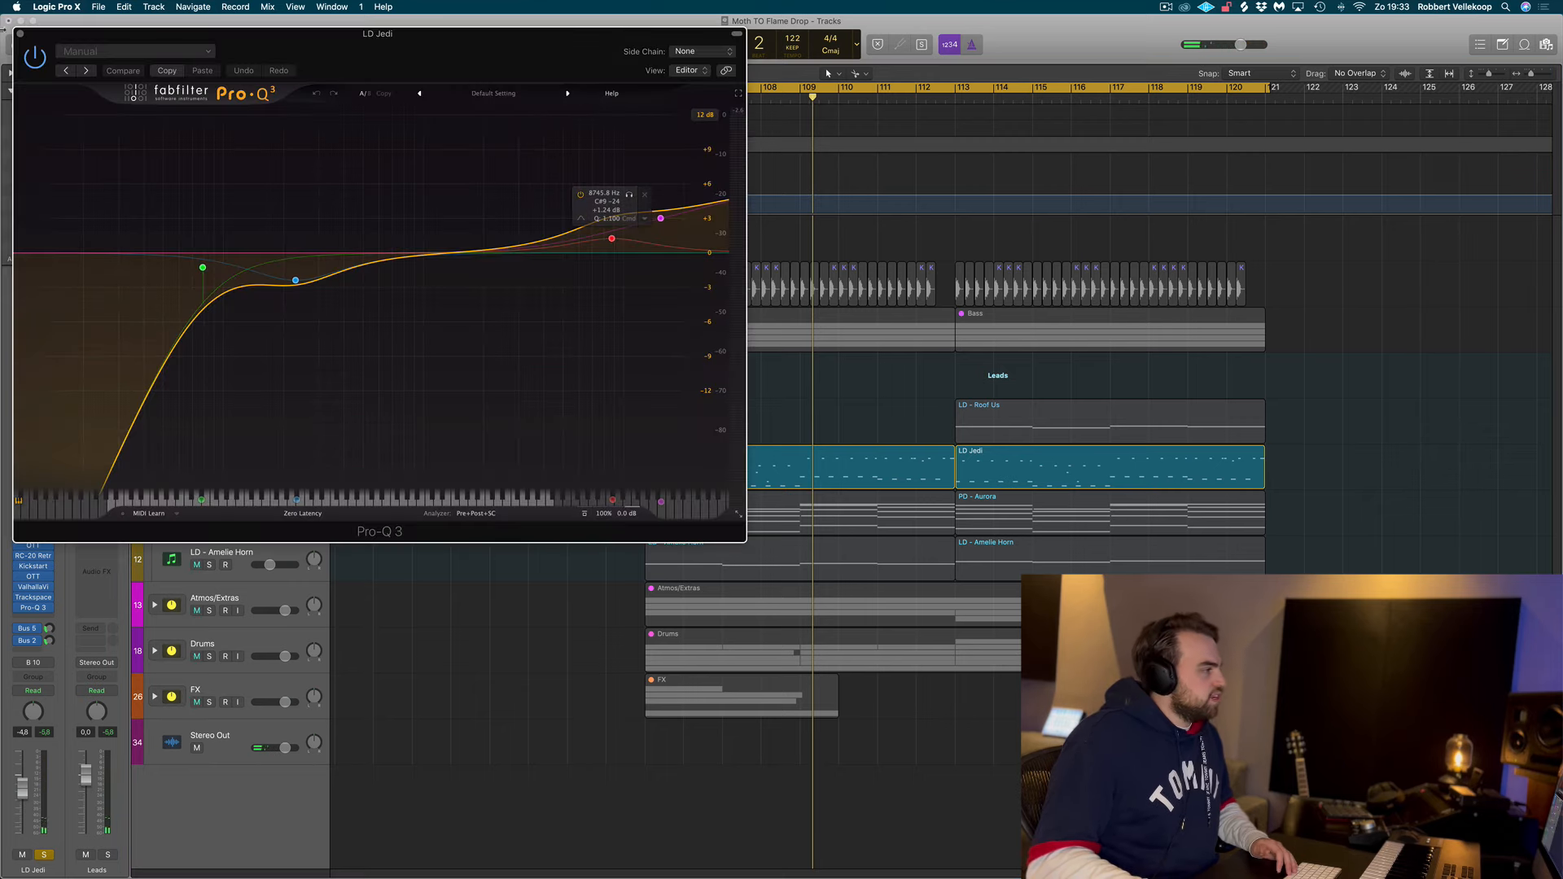
left_click(20, 33)
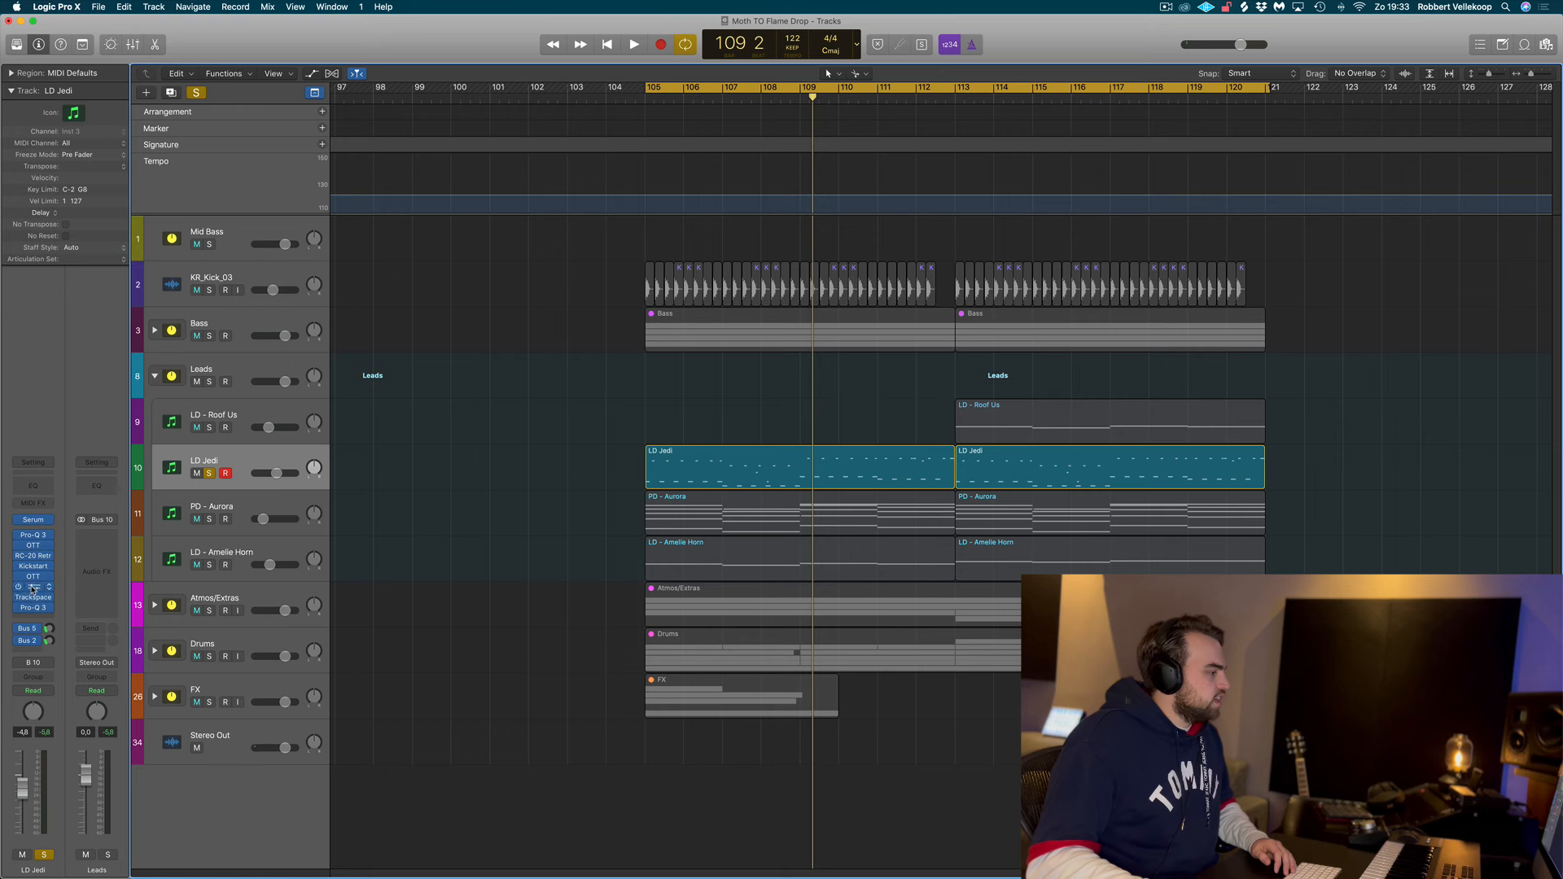
left_click(32, 588)
left_click_drag(335, 62, 760, 287)
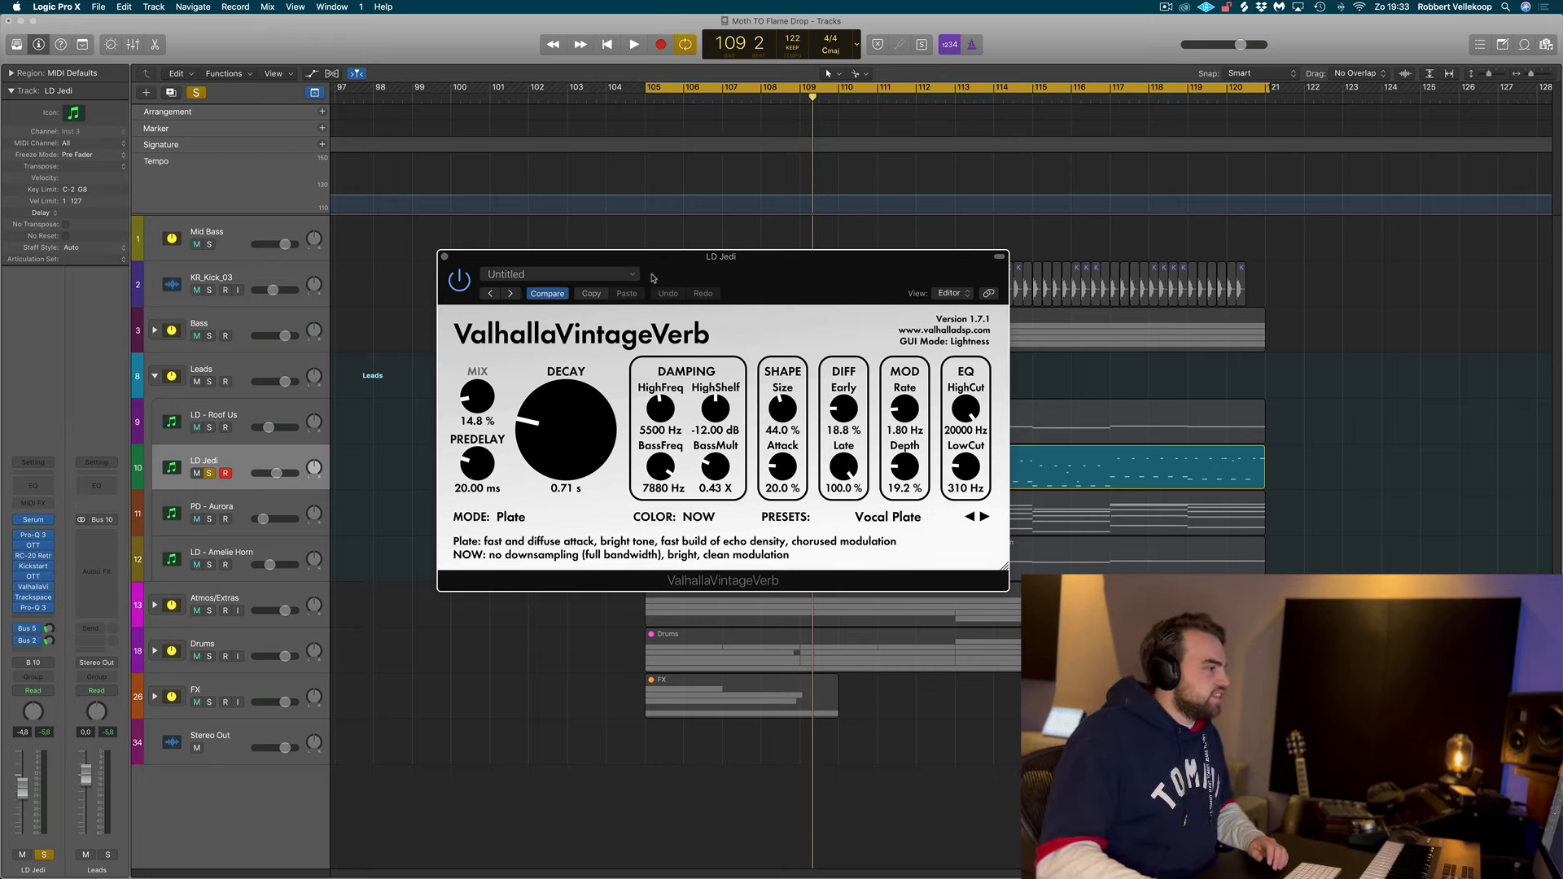
left_click(445, 257)
left_click(35, 642)
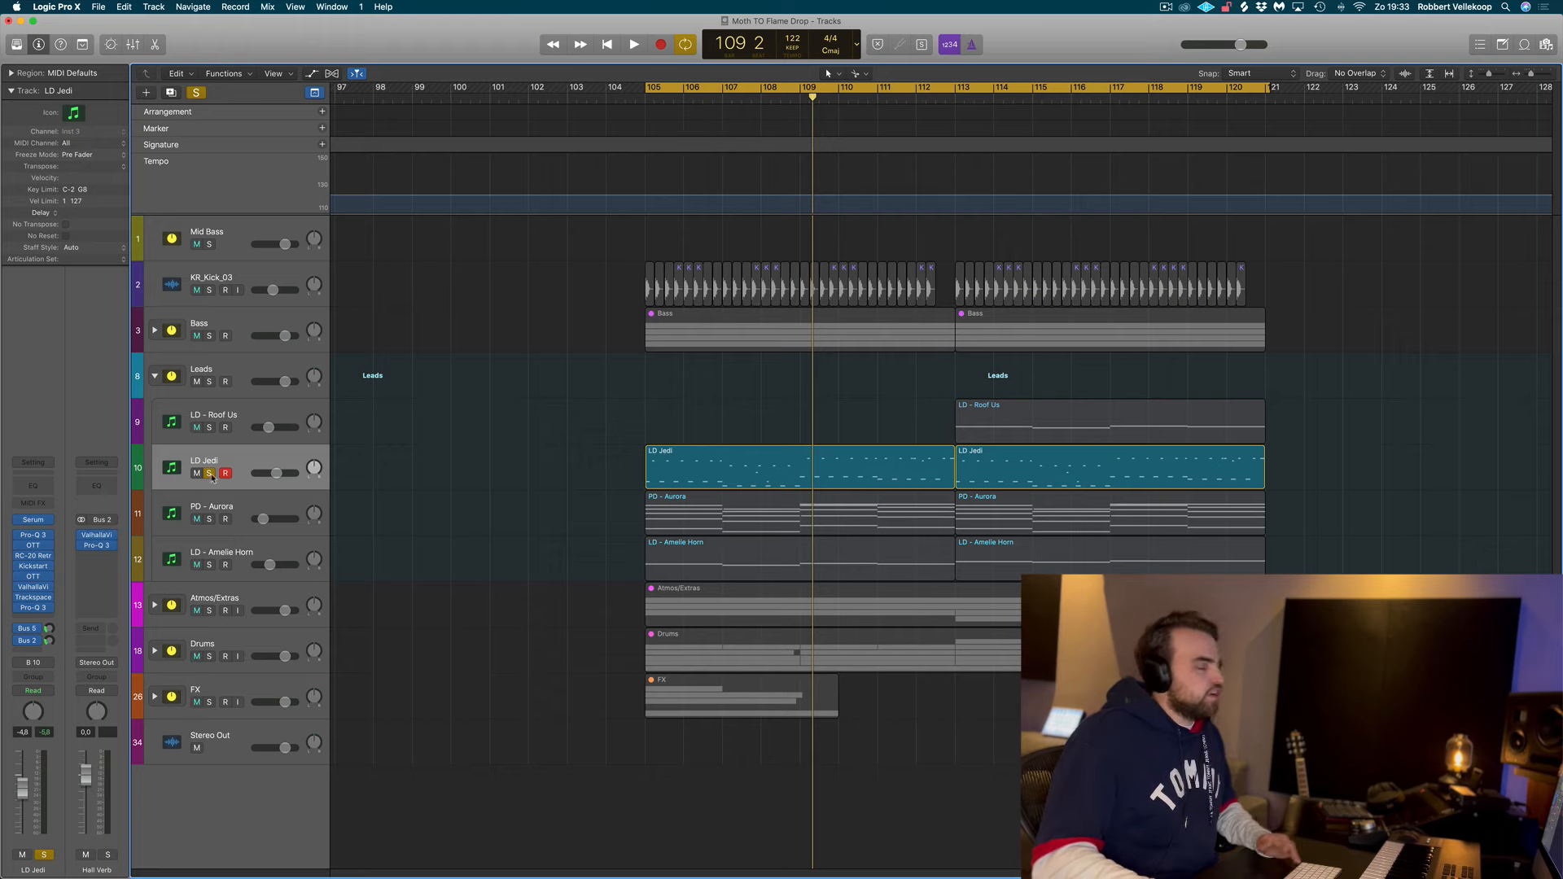
Step: Solo PD - Aurora instead of LD Jedi and play it with its Pro-Q 3, Tremolo and Kickstart effects bypassed
left_click(210, 474)
left_click(203, 530)
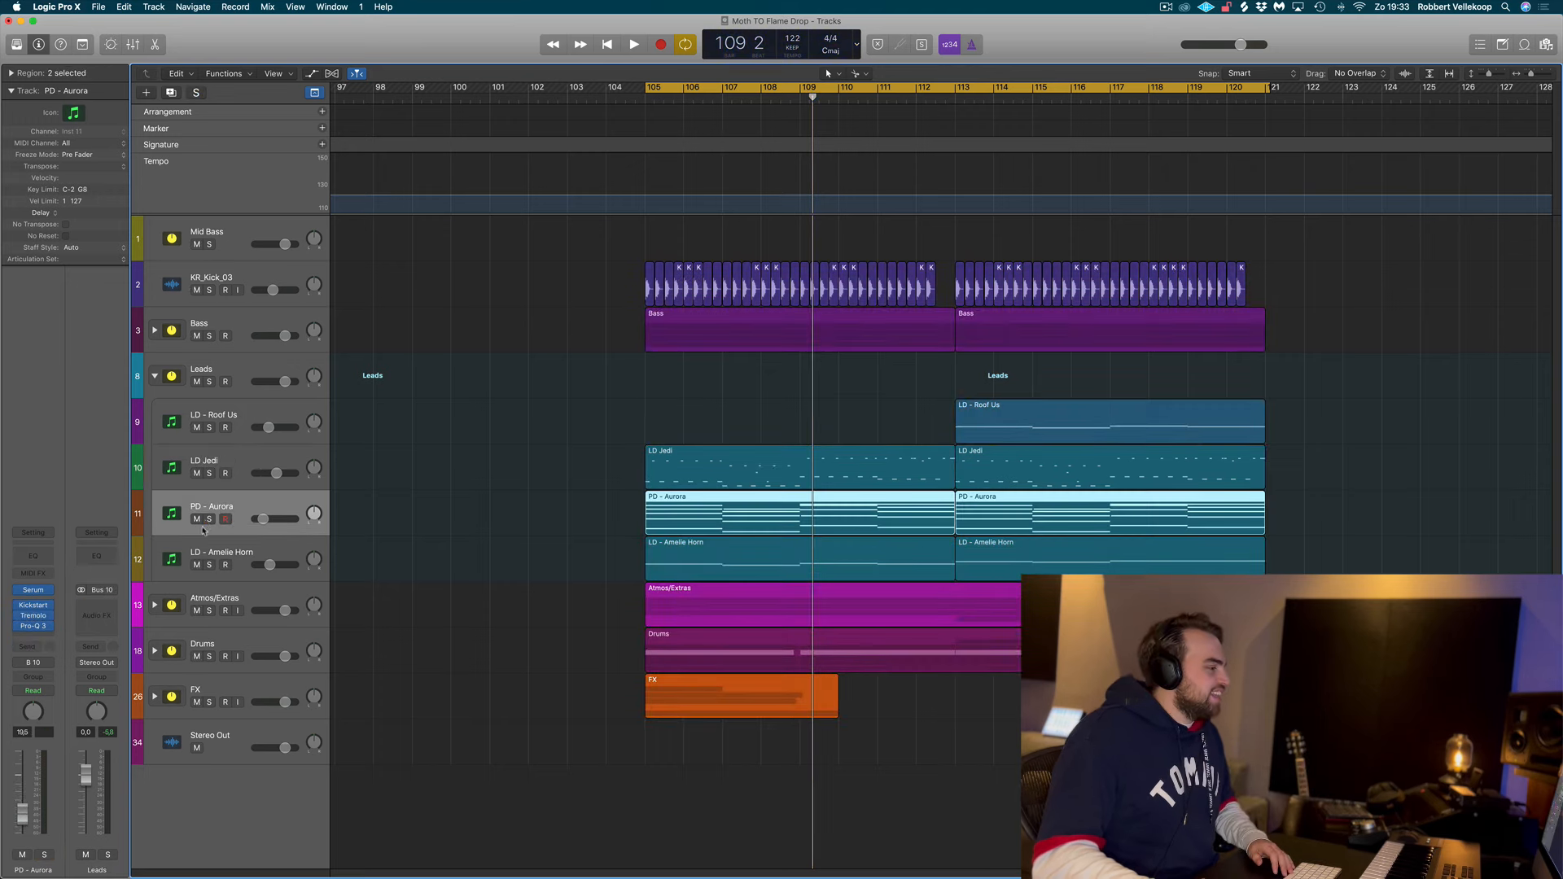
left_click(210, 520)
left_click_drag(28, 606, 21, 628)
key("space")
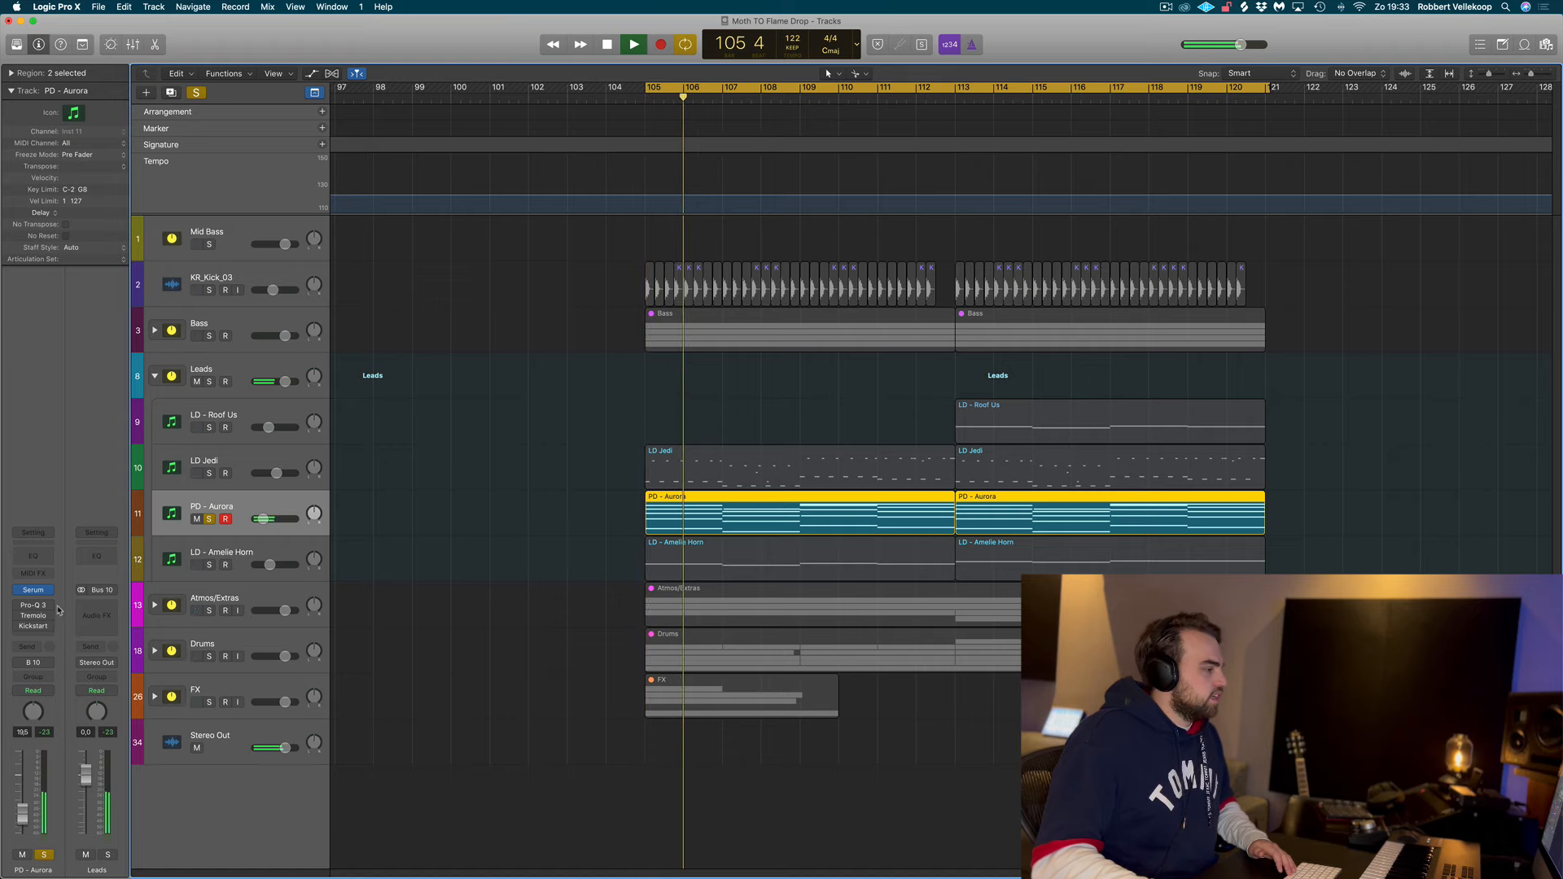
key("space")
Step: Re-enable PD - Aurora's three insert effects, play it once more, and unsolo the track
left_click(20, 617)
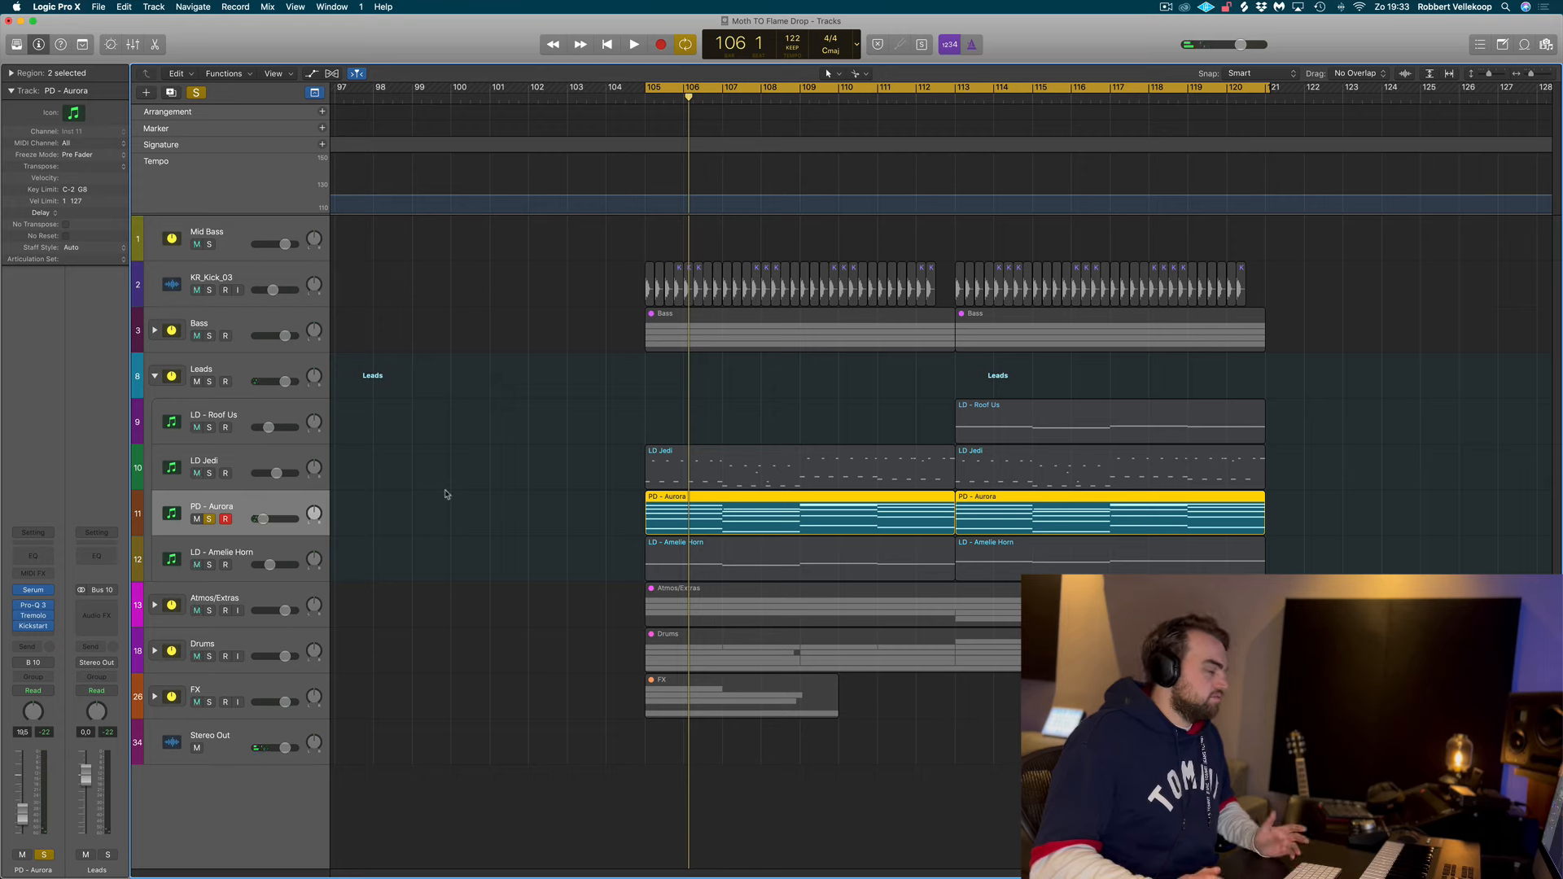
key("space")
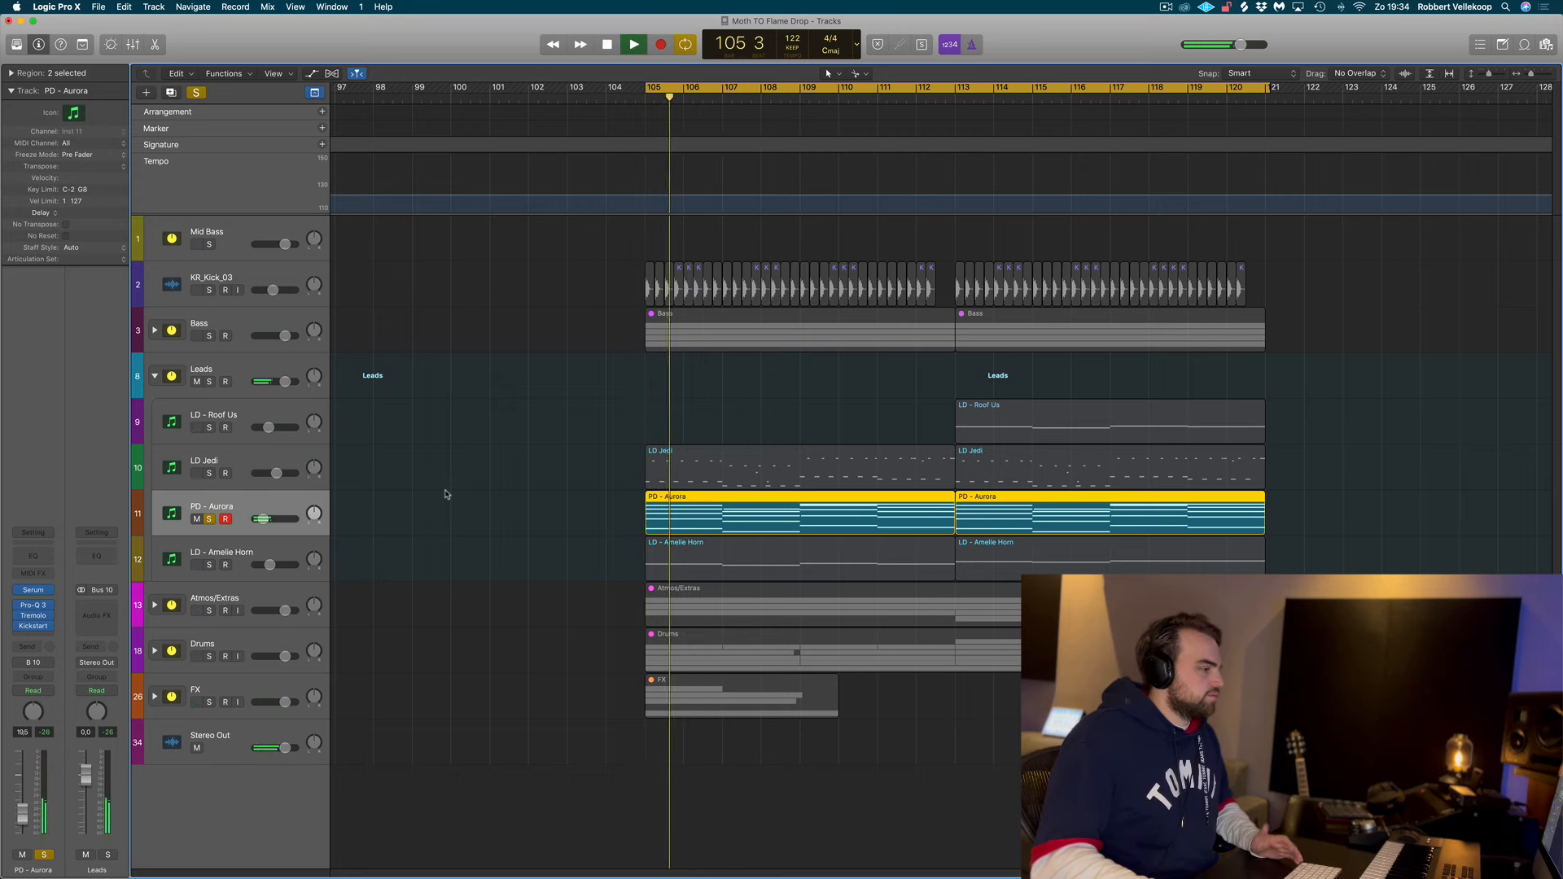
key("space")
left_click(209, 520)
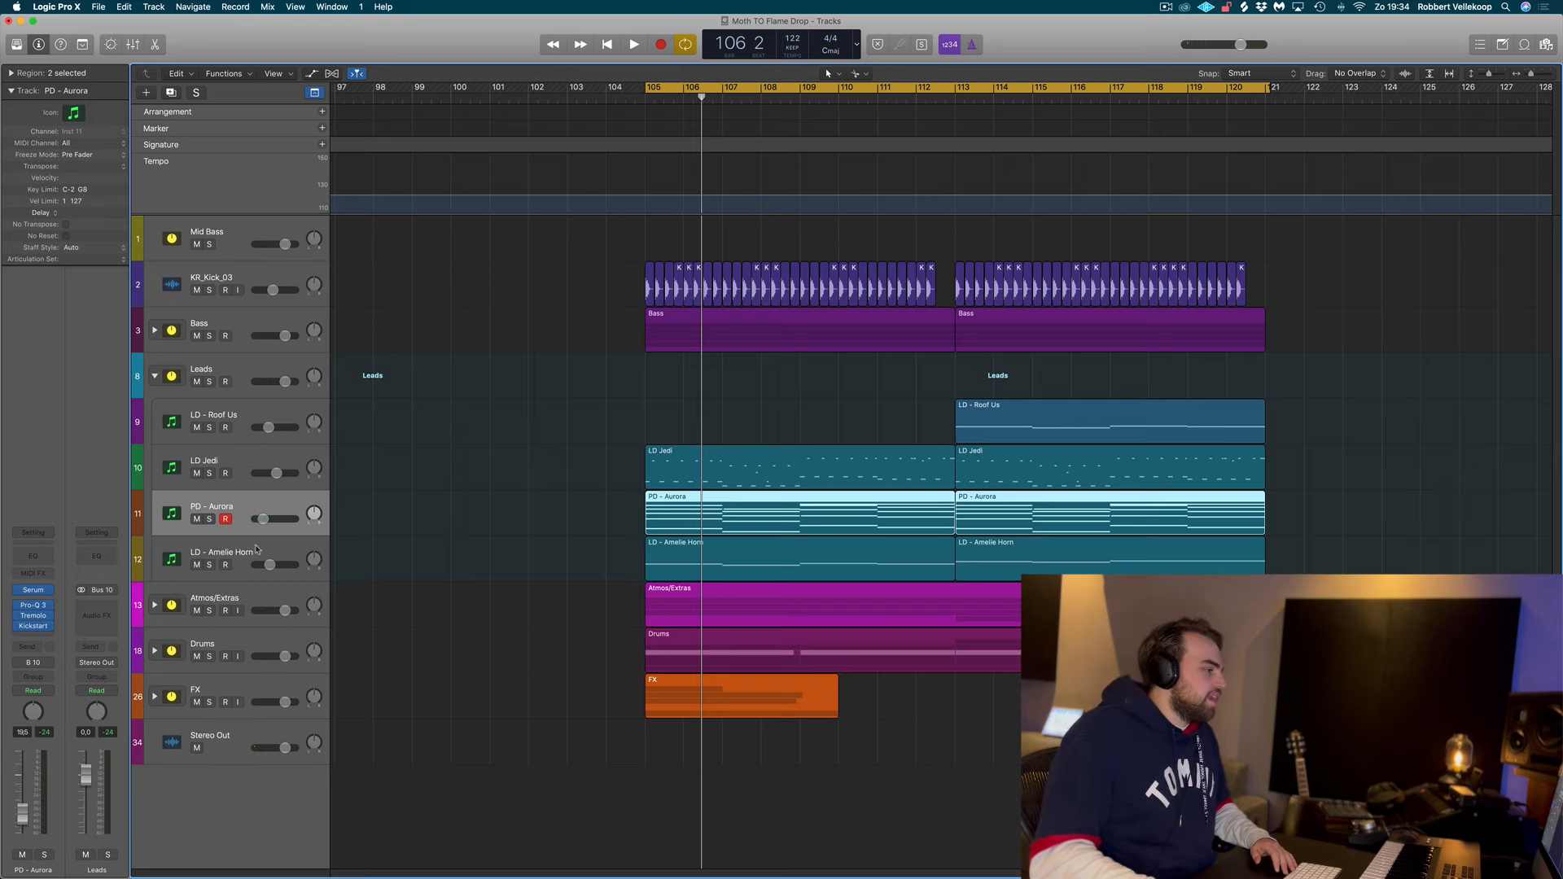
Step: Solo the LD - Amelie Horn and LD - Roof Us tracks
left_click(226, 552)
left_click(210, 565)
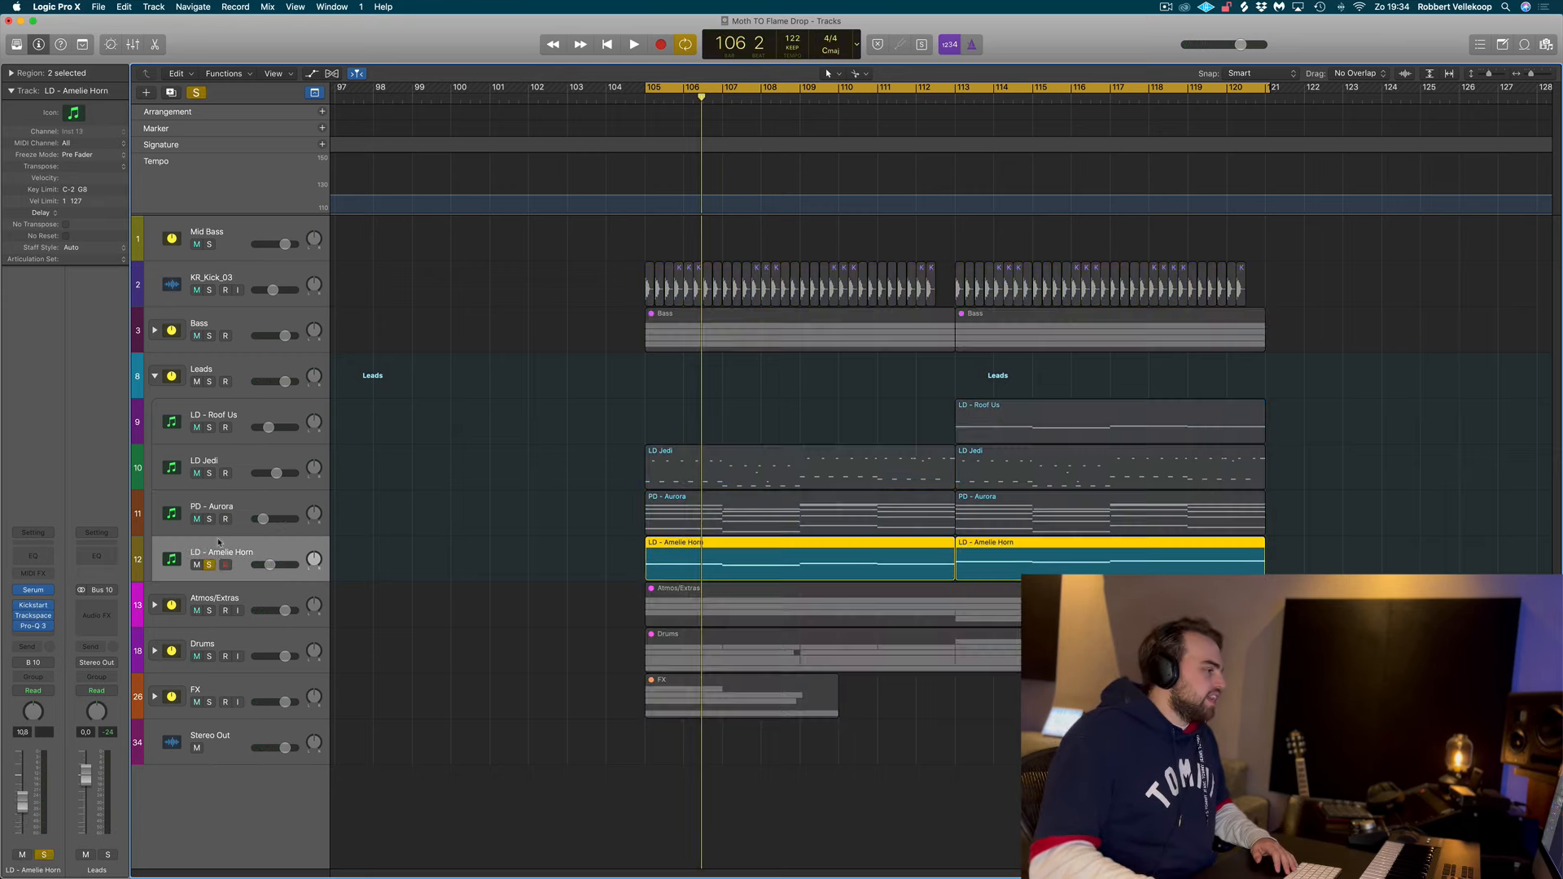
left_click(247, 410)
left_click(210, 428)
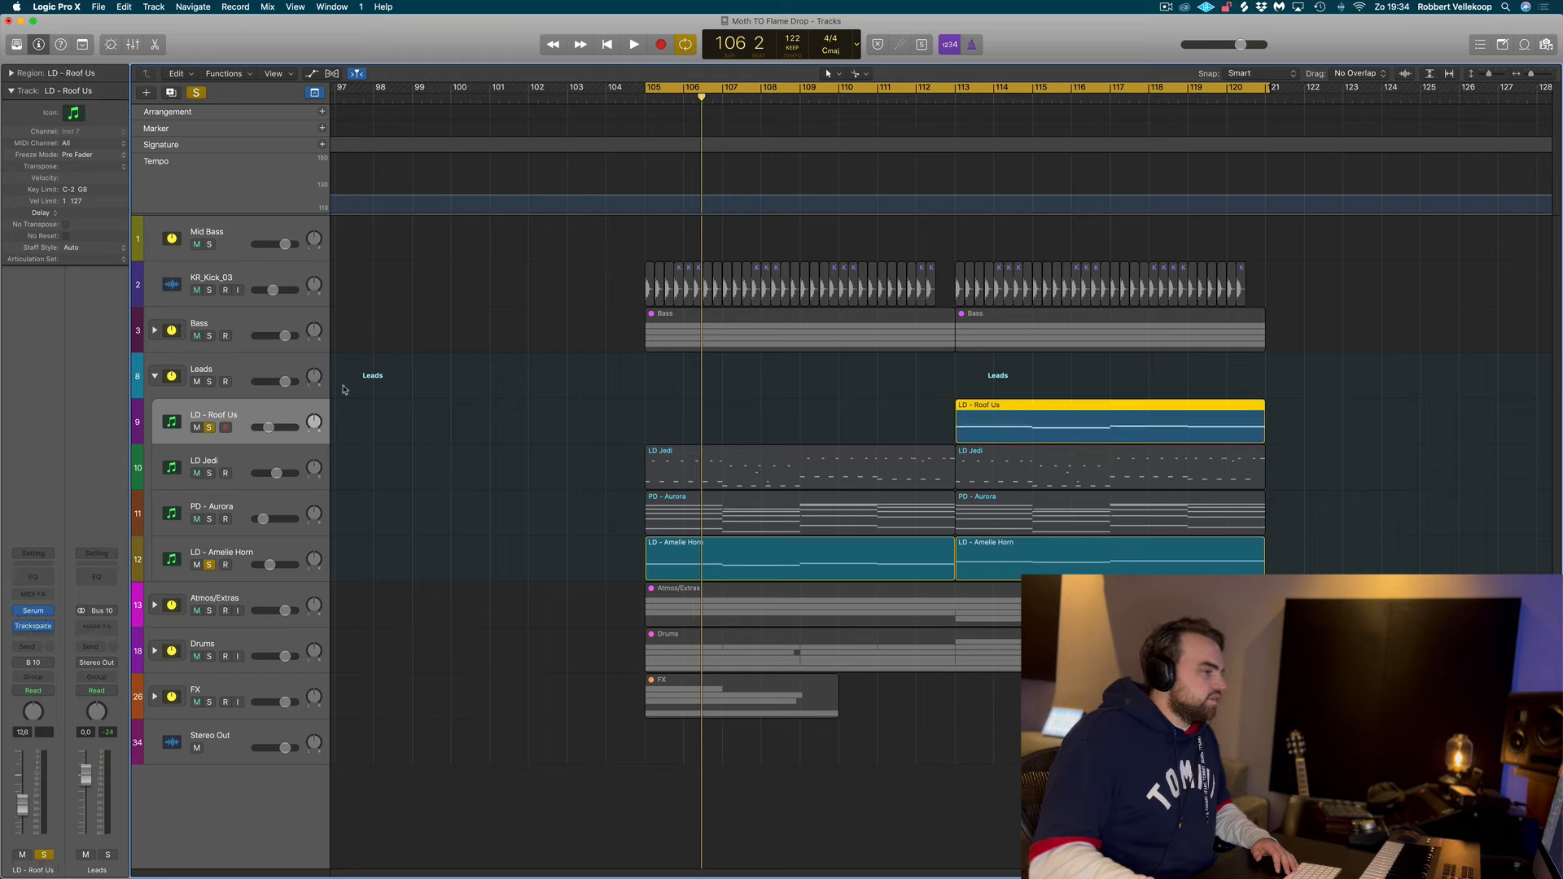
Step: Set the cycle range to bars 113 through 121 and play the two soloed leads
left_click(976, 87)
left_click_drag(974, 88, 1266, 111)
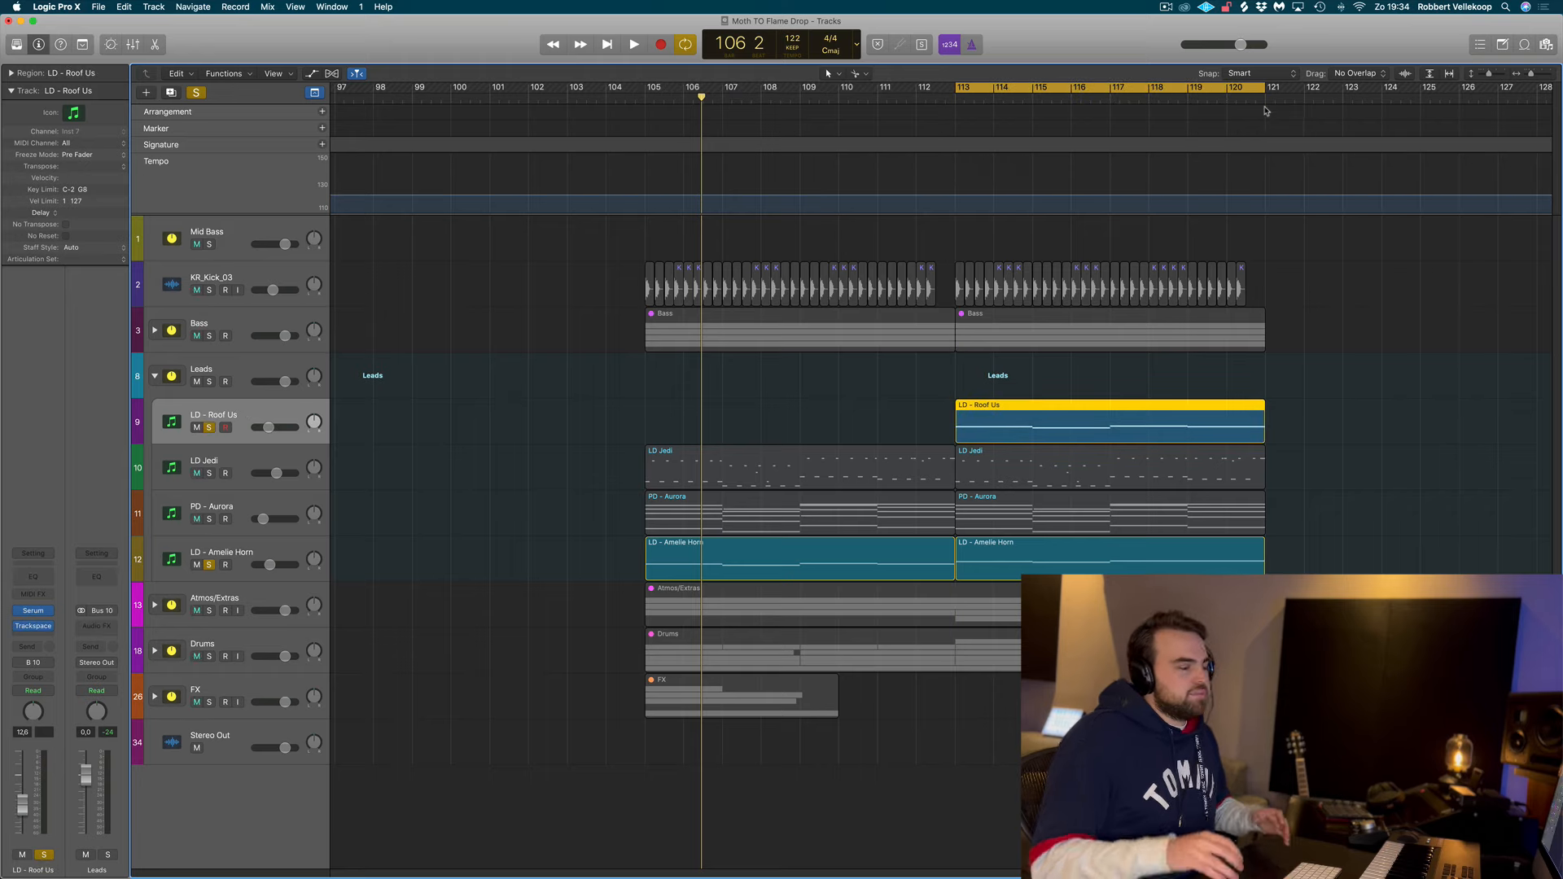
key("space")
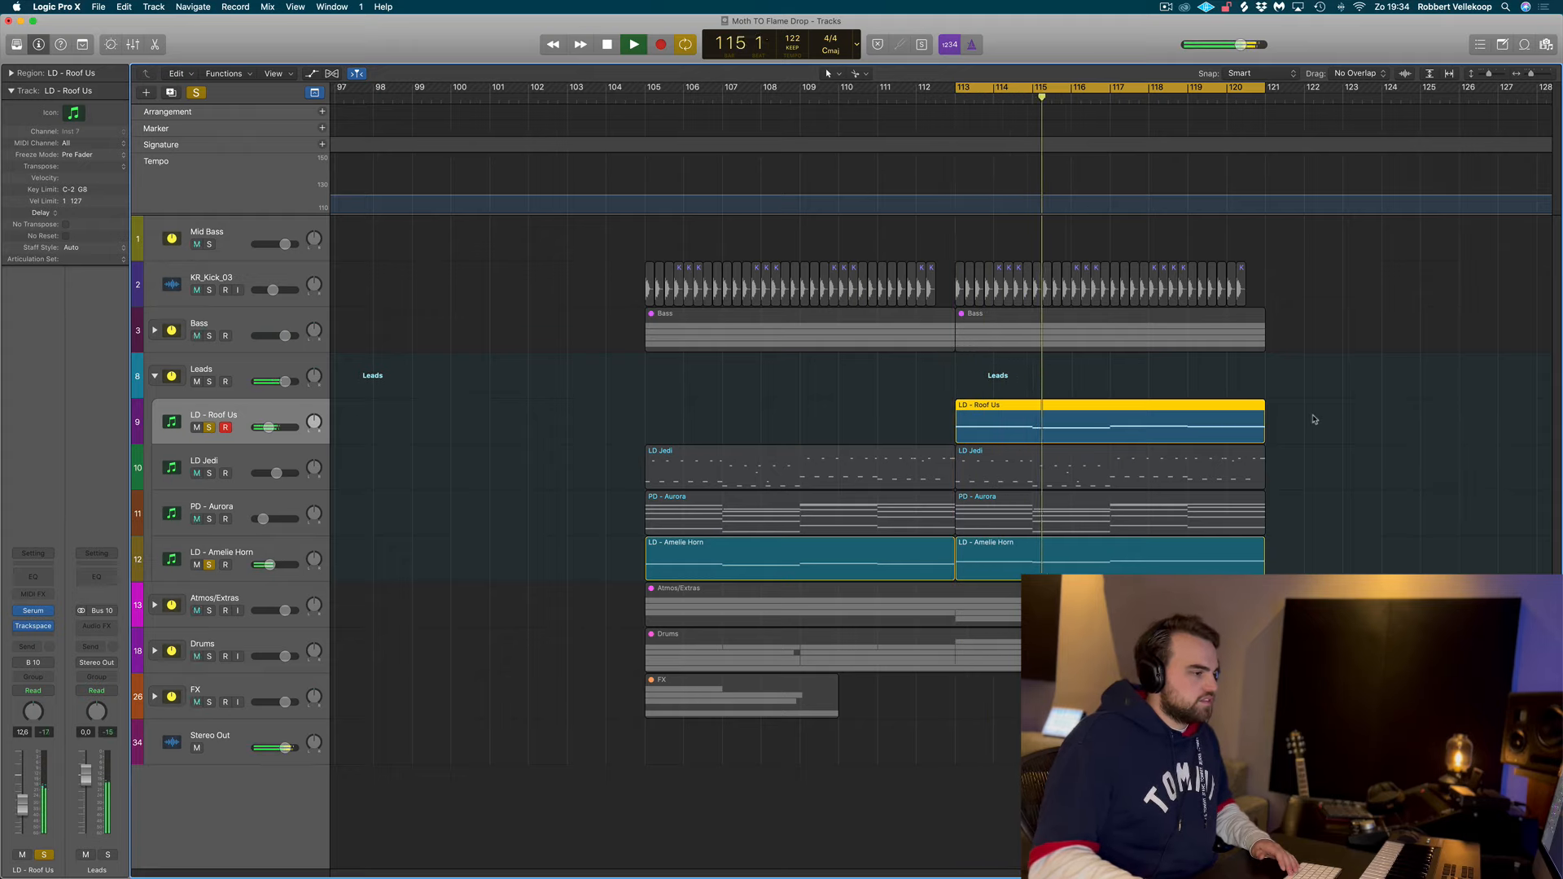
key("space")
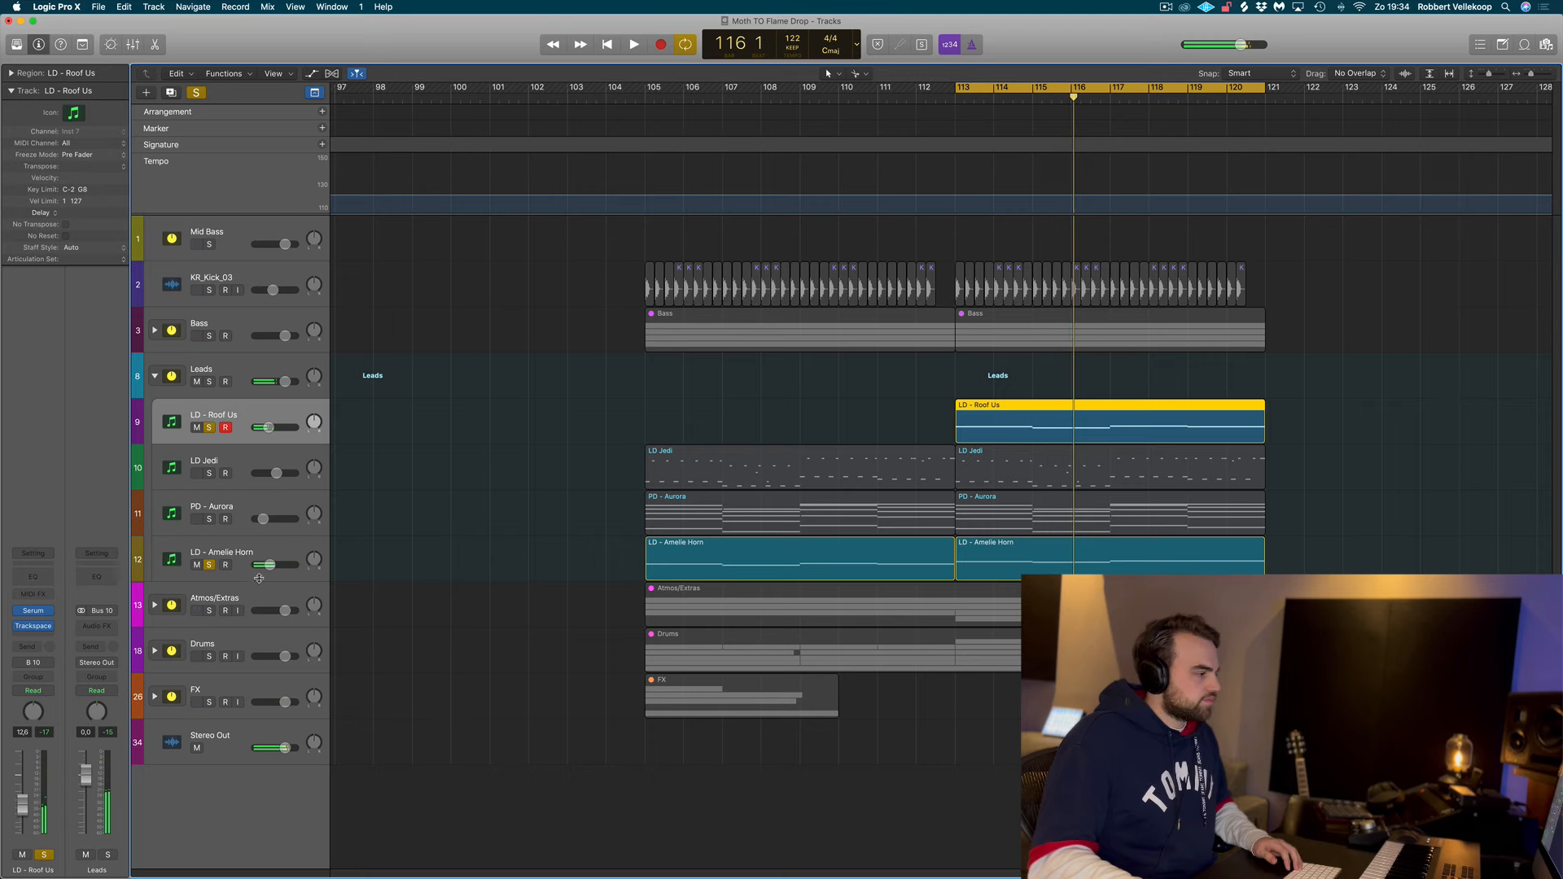
Step: Clear all solos and collapse the Leads stack
left_click(210, 565, "alt")
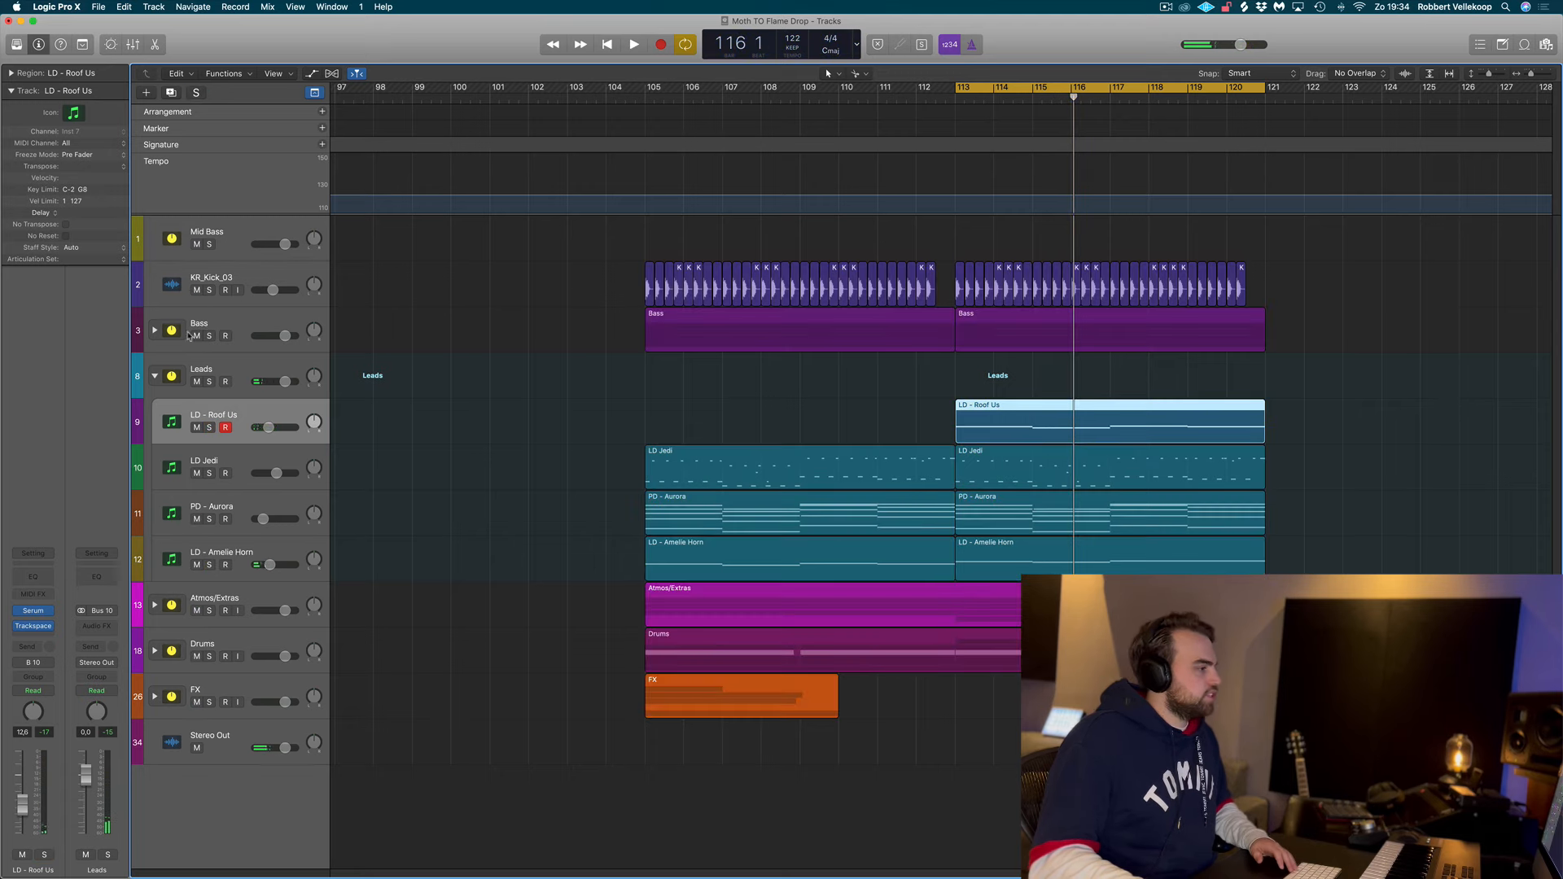
left_click(155, 376)
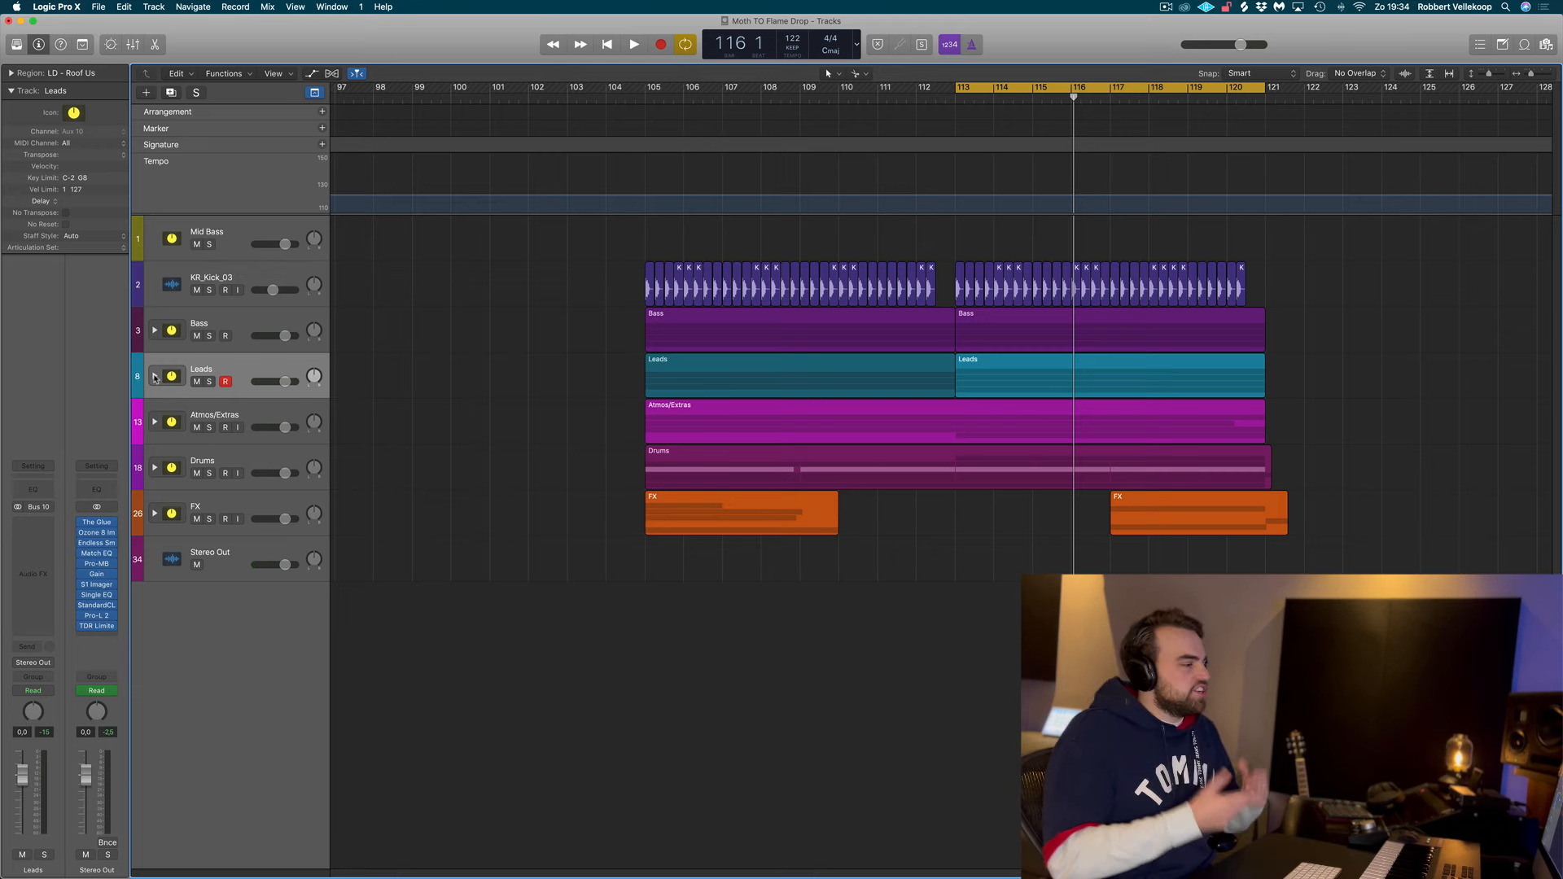
Step: Expand the Bass stack, solo its Sub track, and extend the cycle range back to bar 105
left_click(142, 337)
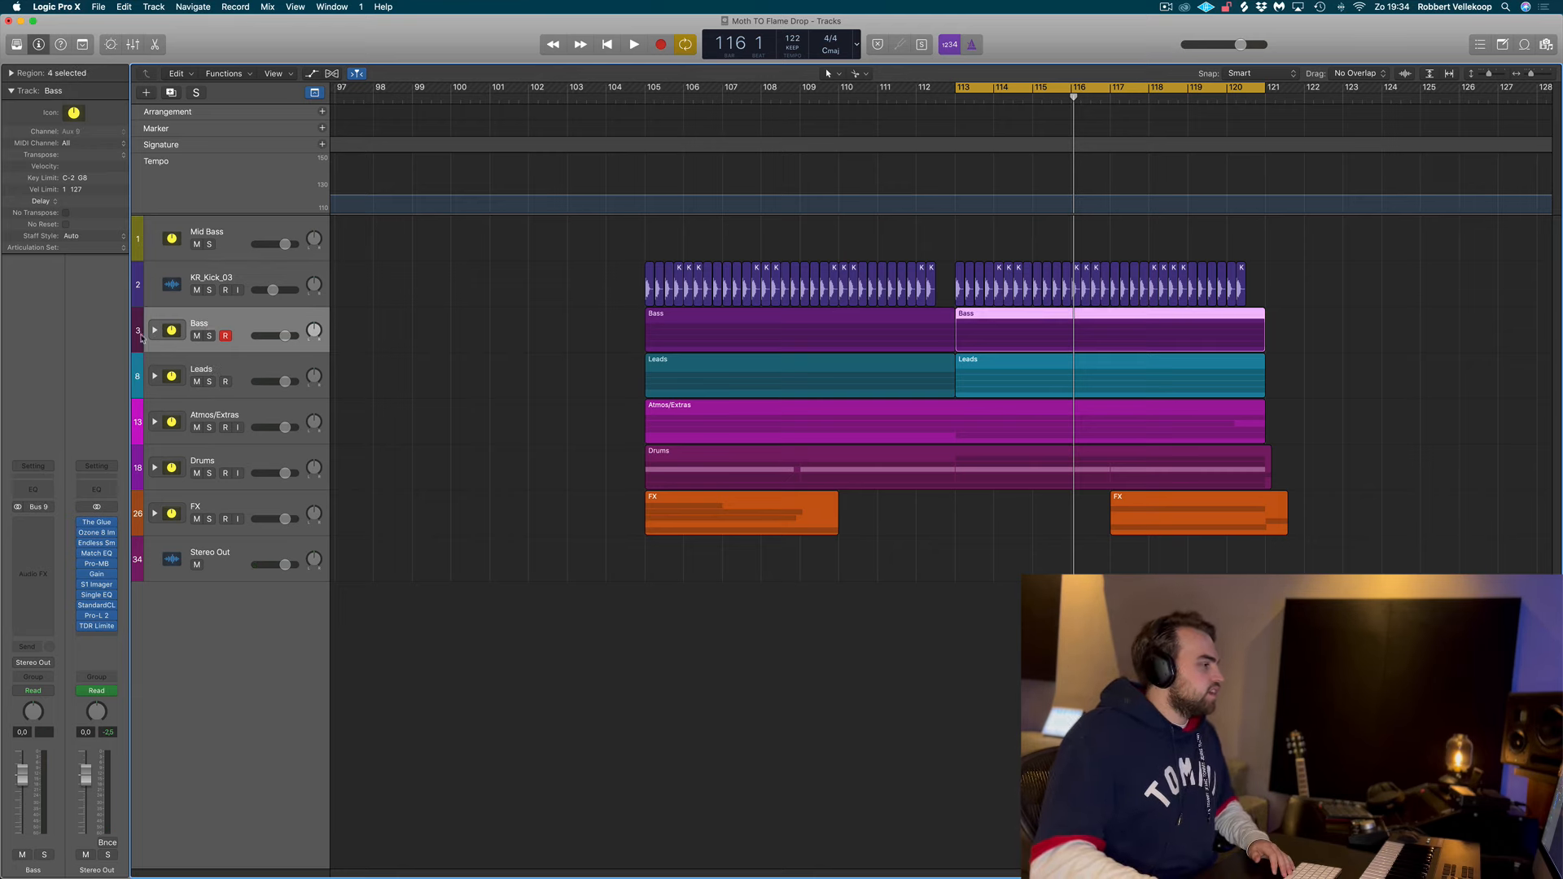
left_click(154, 331)
left_click(264, 527)
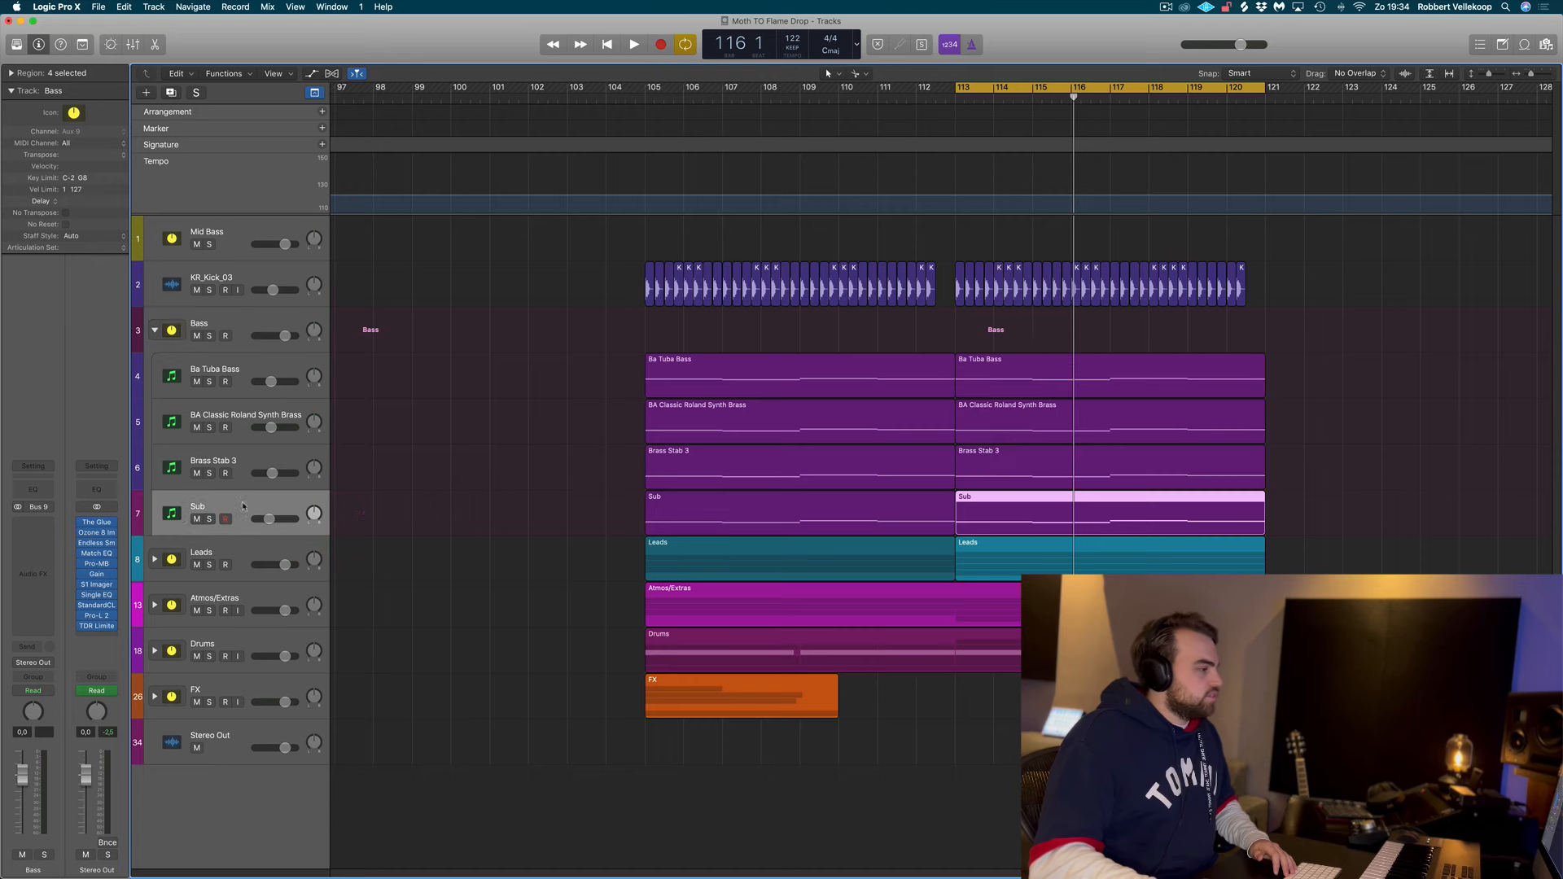
key("ctrl+s")
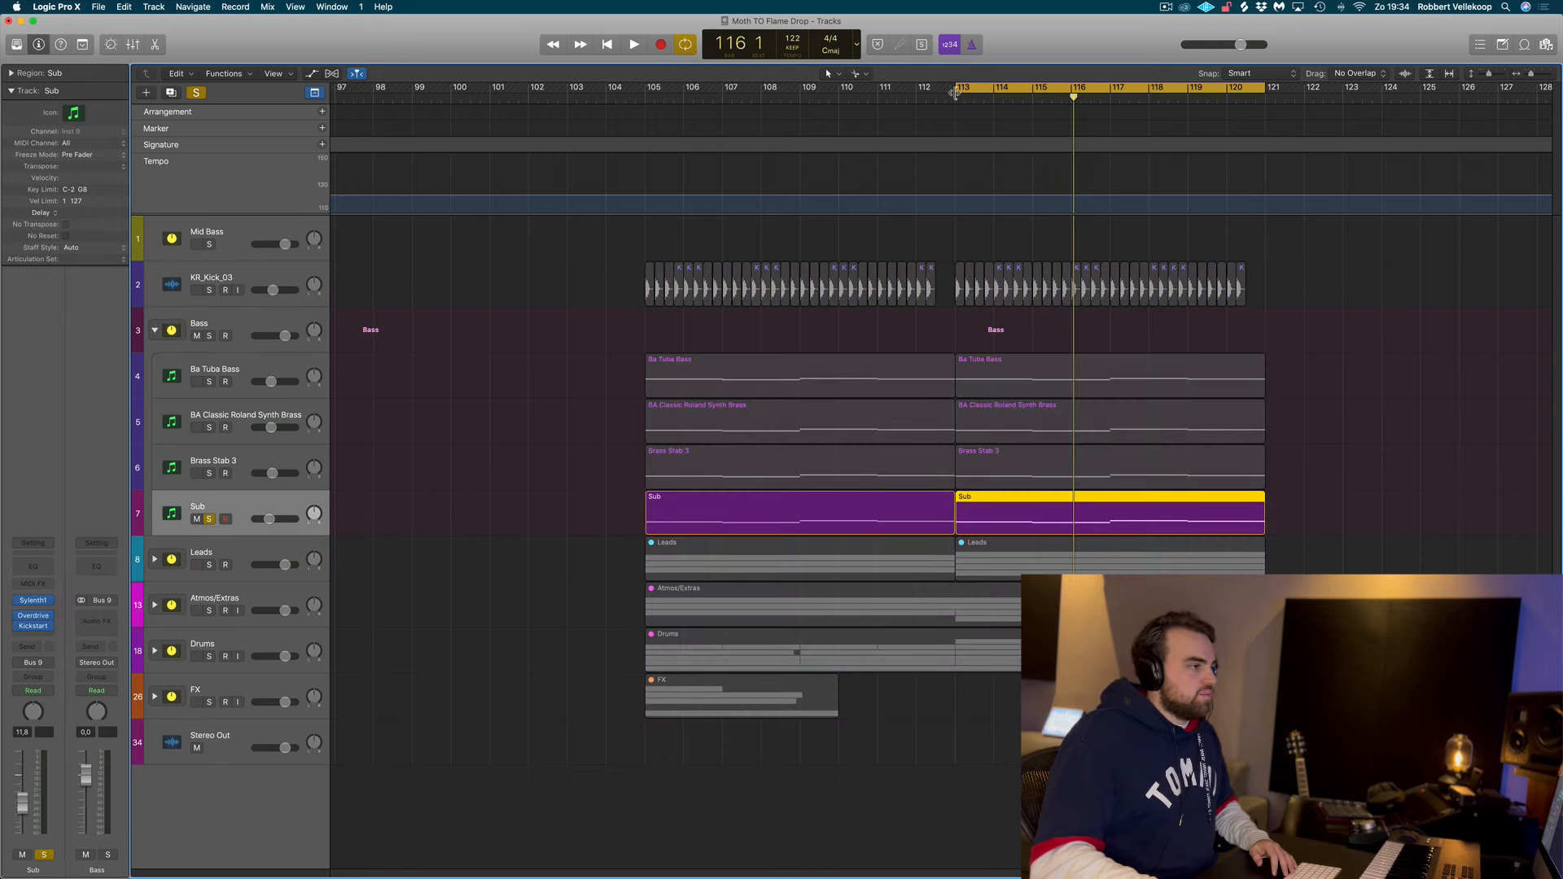
left_click_drag(954, 92, 646, 98)
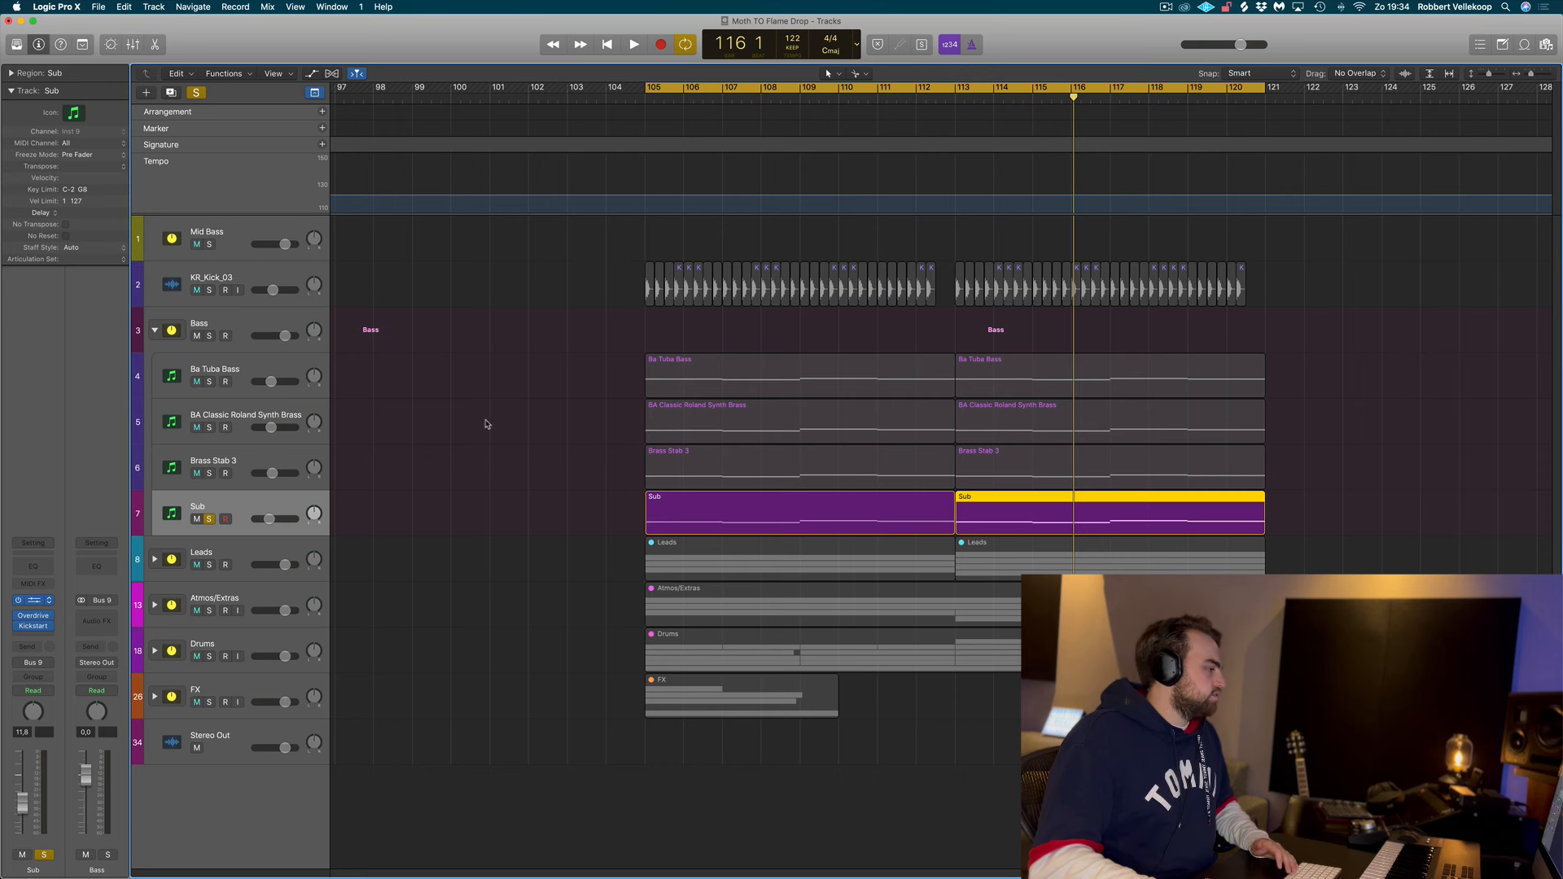
Step: Open the Sub track's Sylenth1 instrument, play the soloed sub from bar 105, and close the plugin
left_click_drag(276, 41, 527, 255)
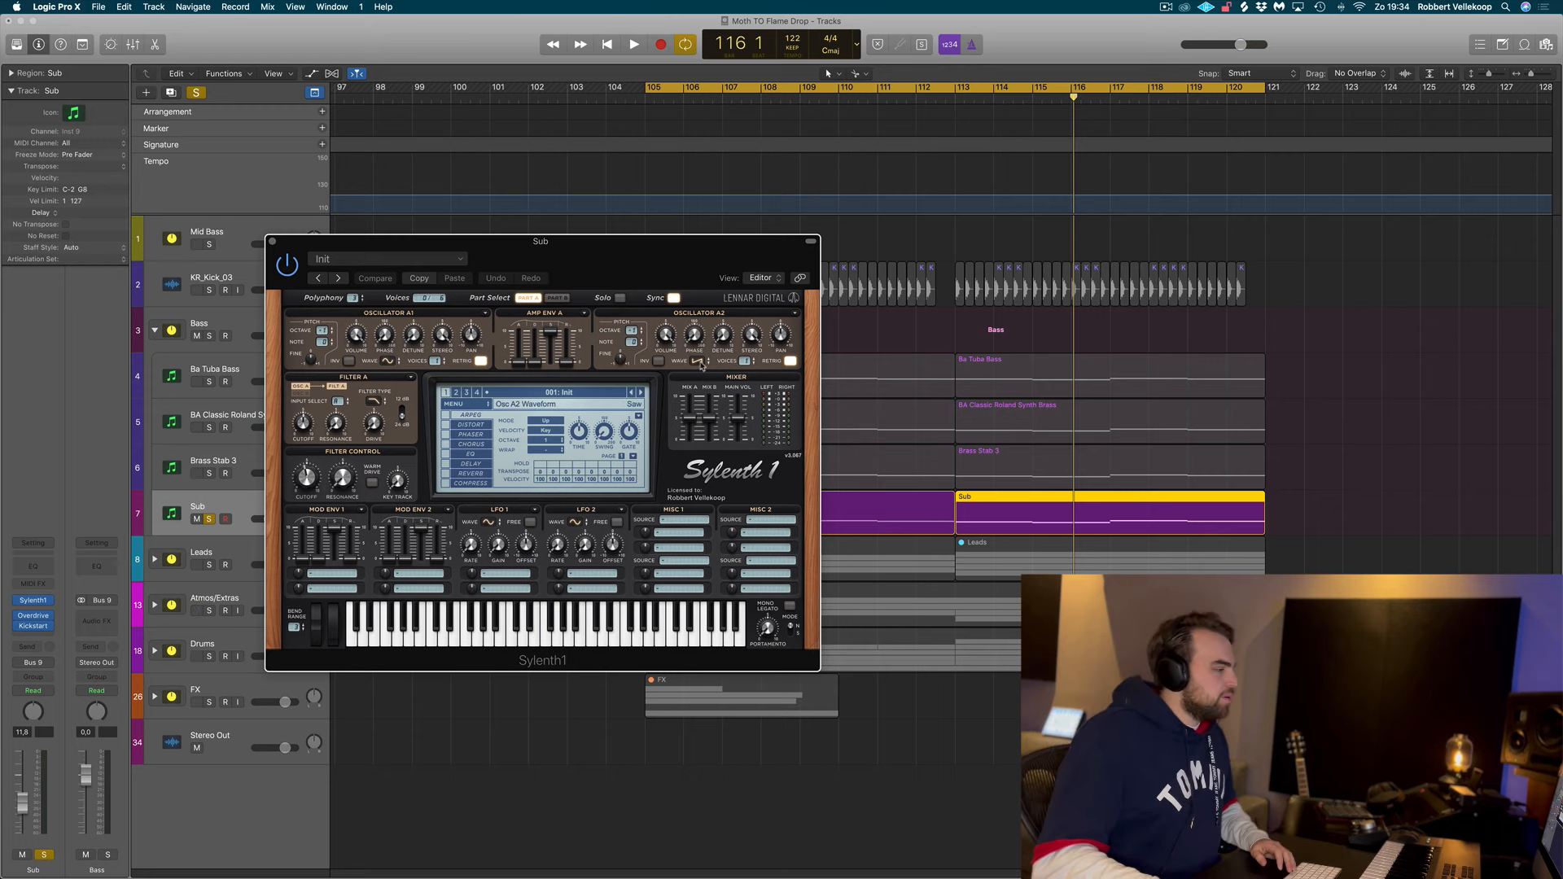
key("space")
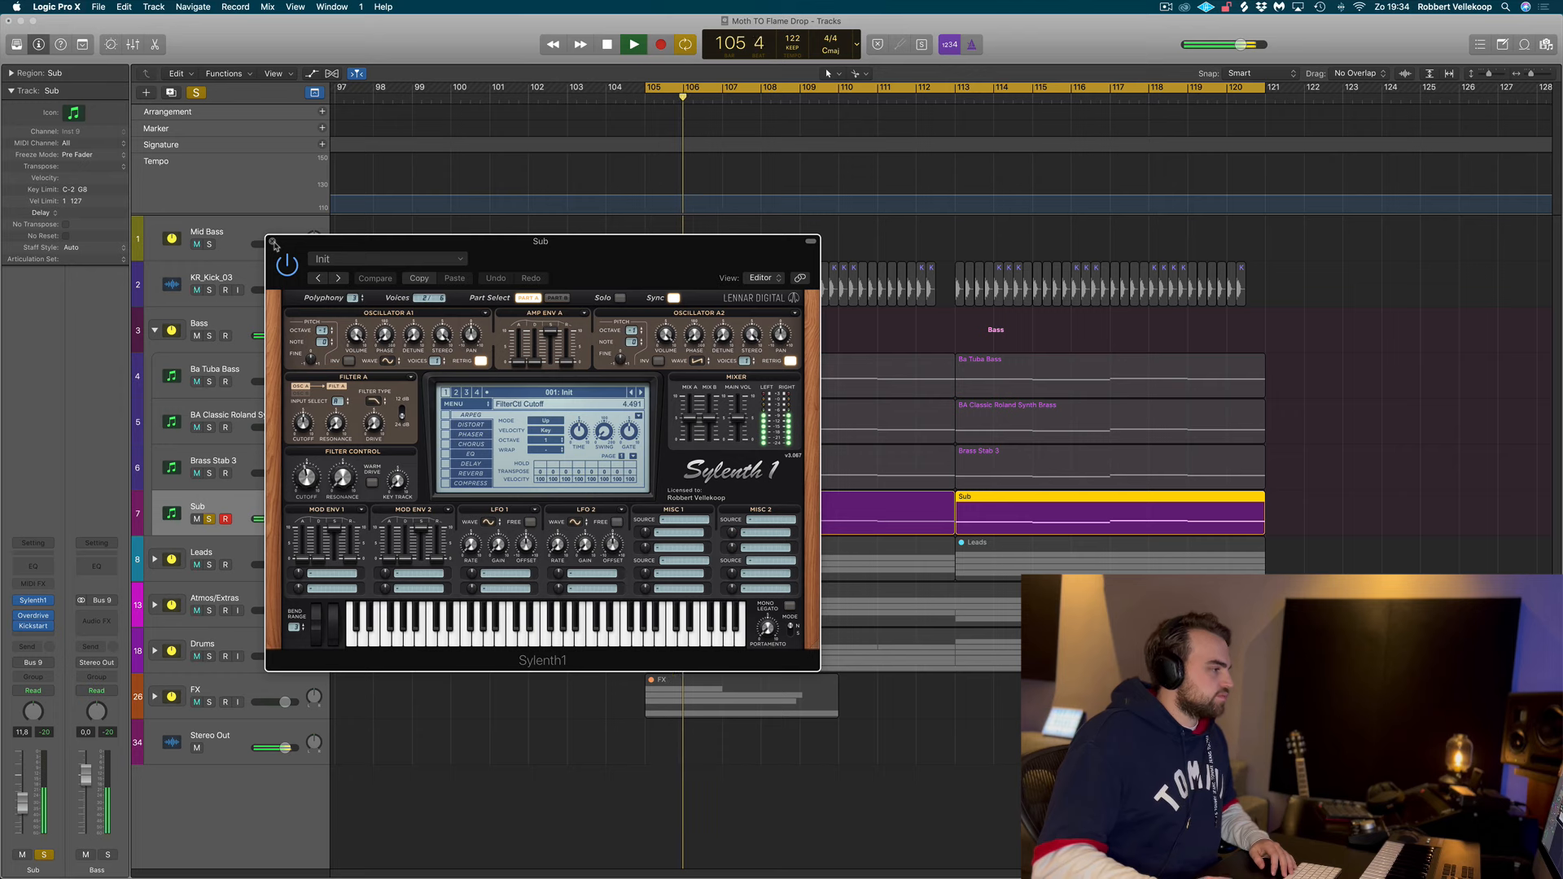
key("space")
left_click(274, 244)
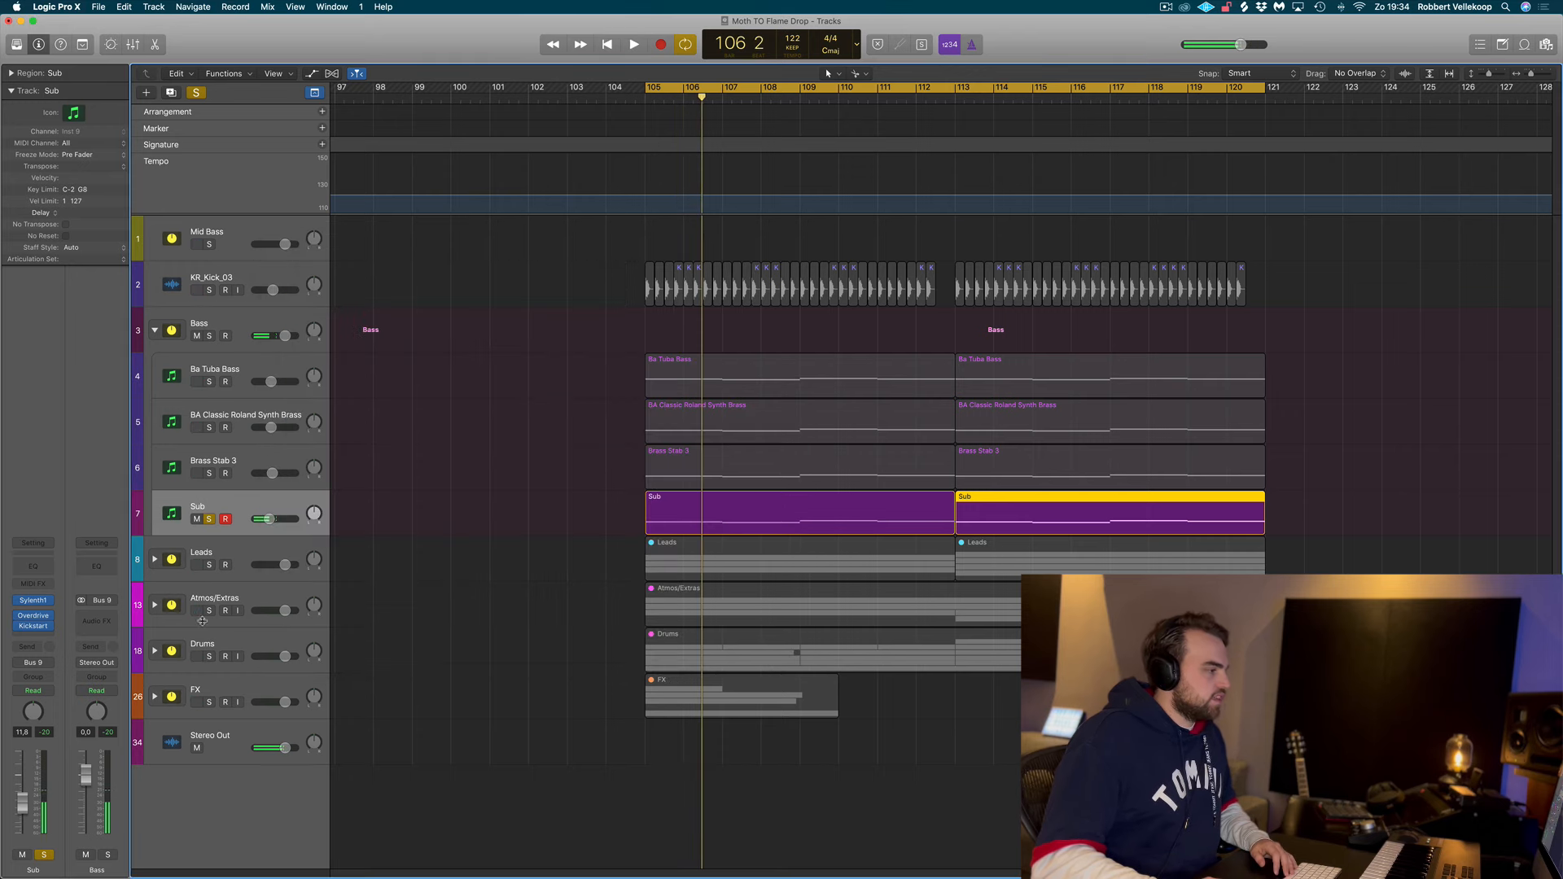
Step: Clear the Sub track's solo and review the oscillator settings in its Sylenth1 instrument again
left_click(210, 520)
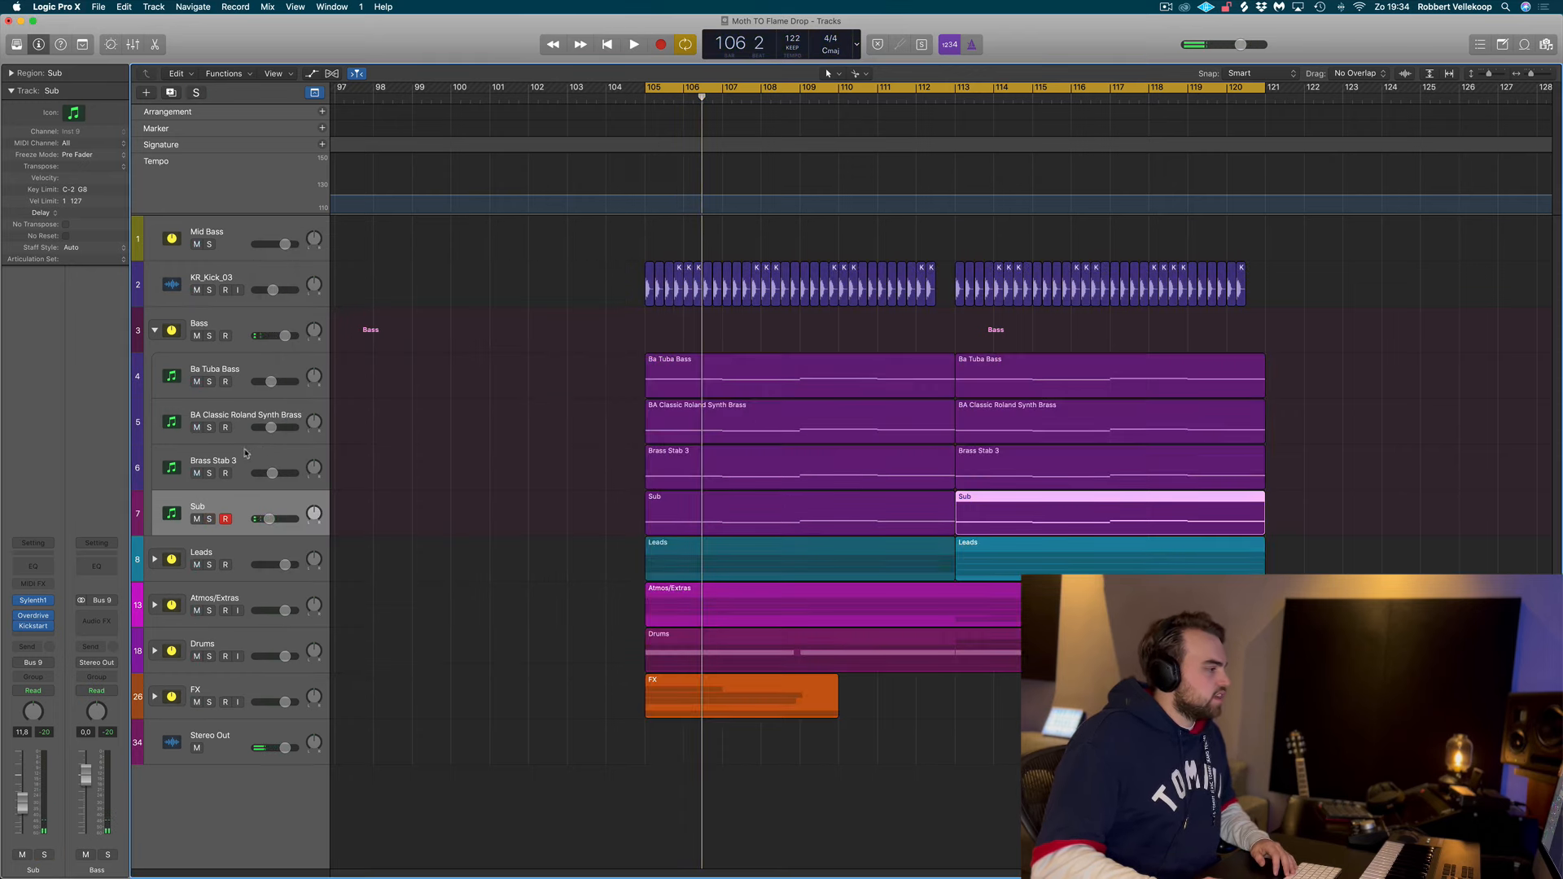
left_click(34, 602)
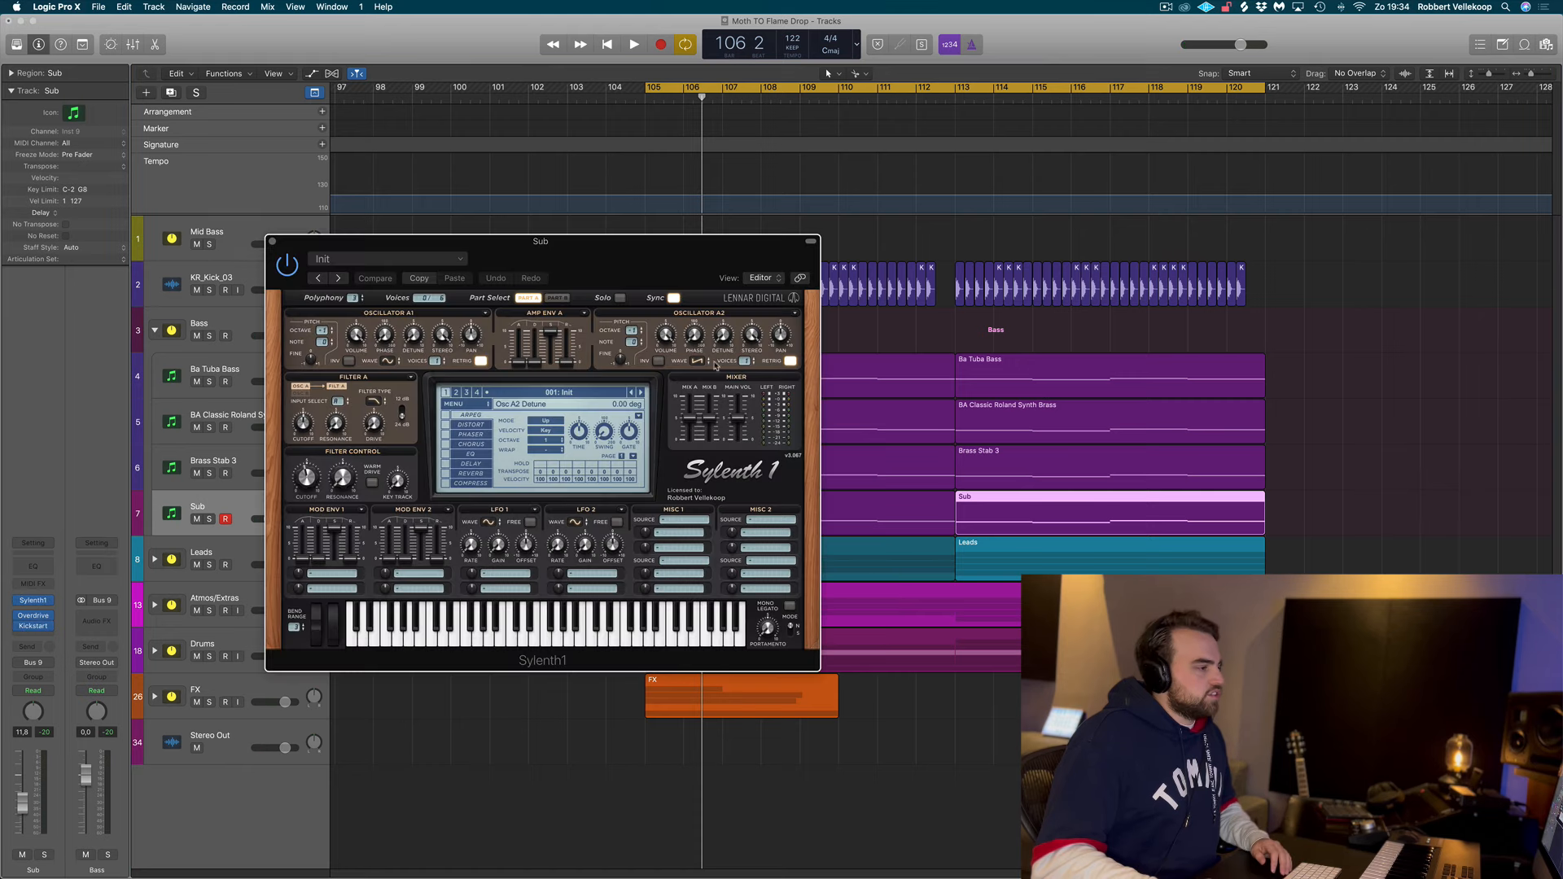
left_click(274, 242)
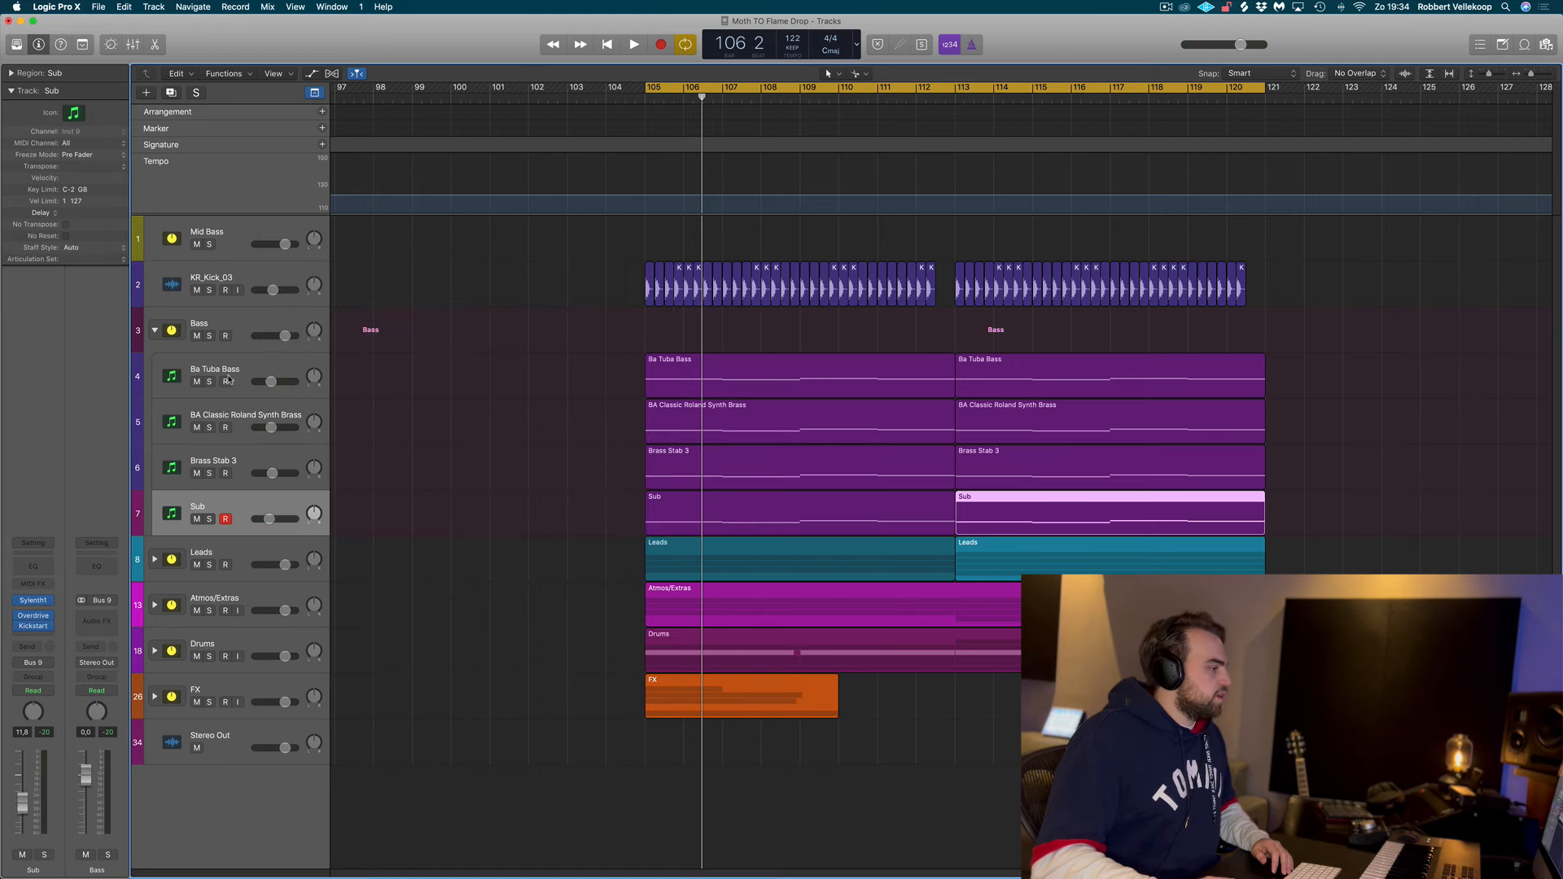
Step: Solo the Brass Stab 3, BA Classic Roland Synth Brass and Ba Tuba Bass tracks and play them together
left_click(35, 643)
left_click(236, 461)
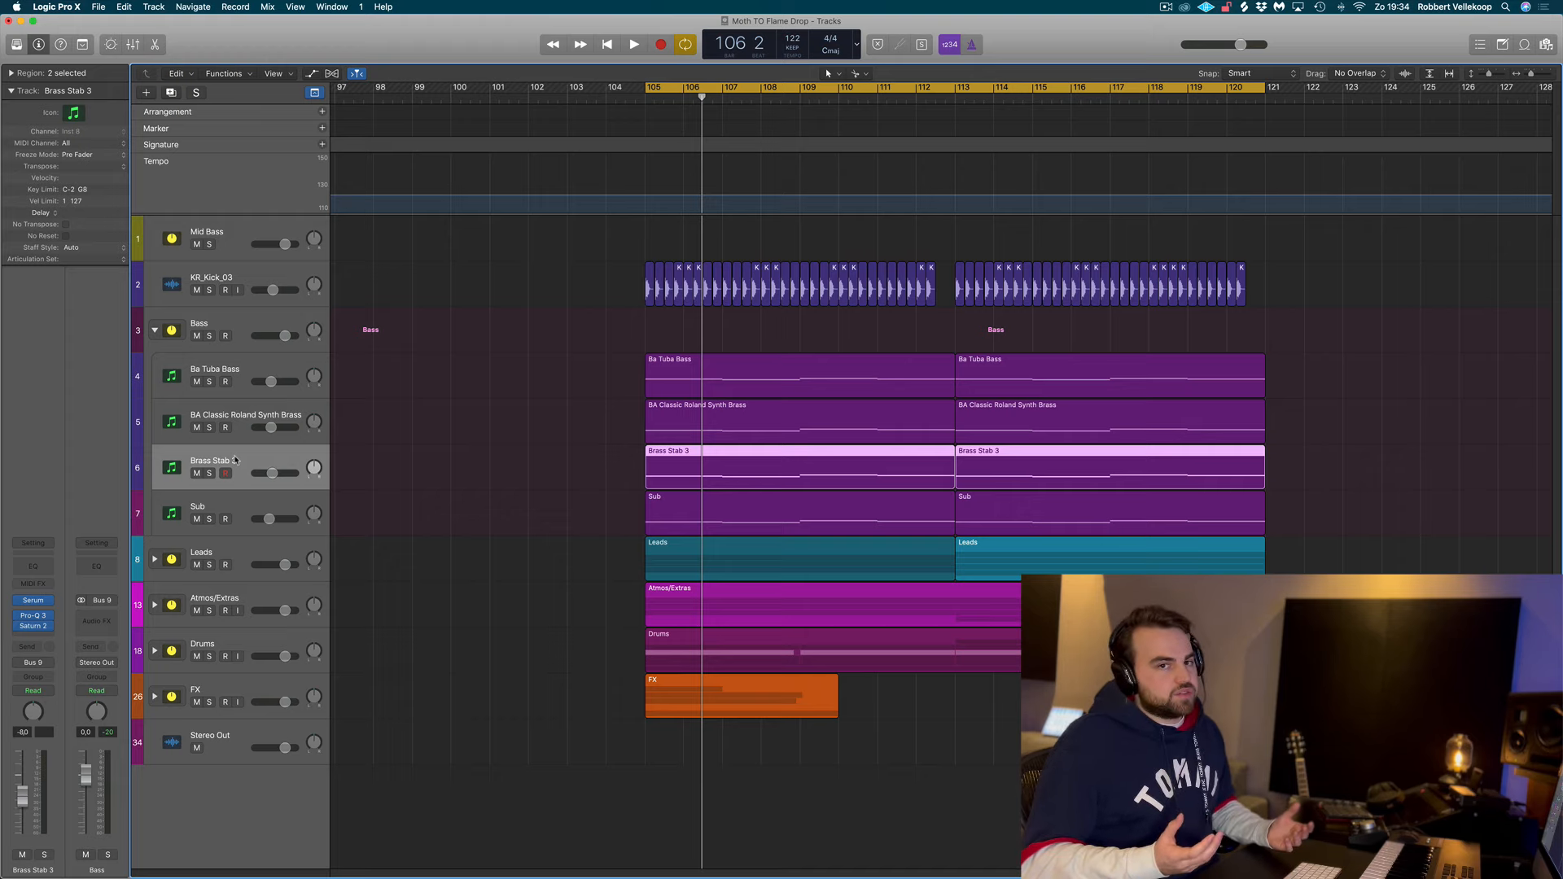
scroll(235, 461, "left", 2)
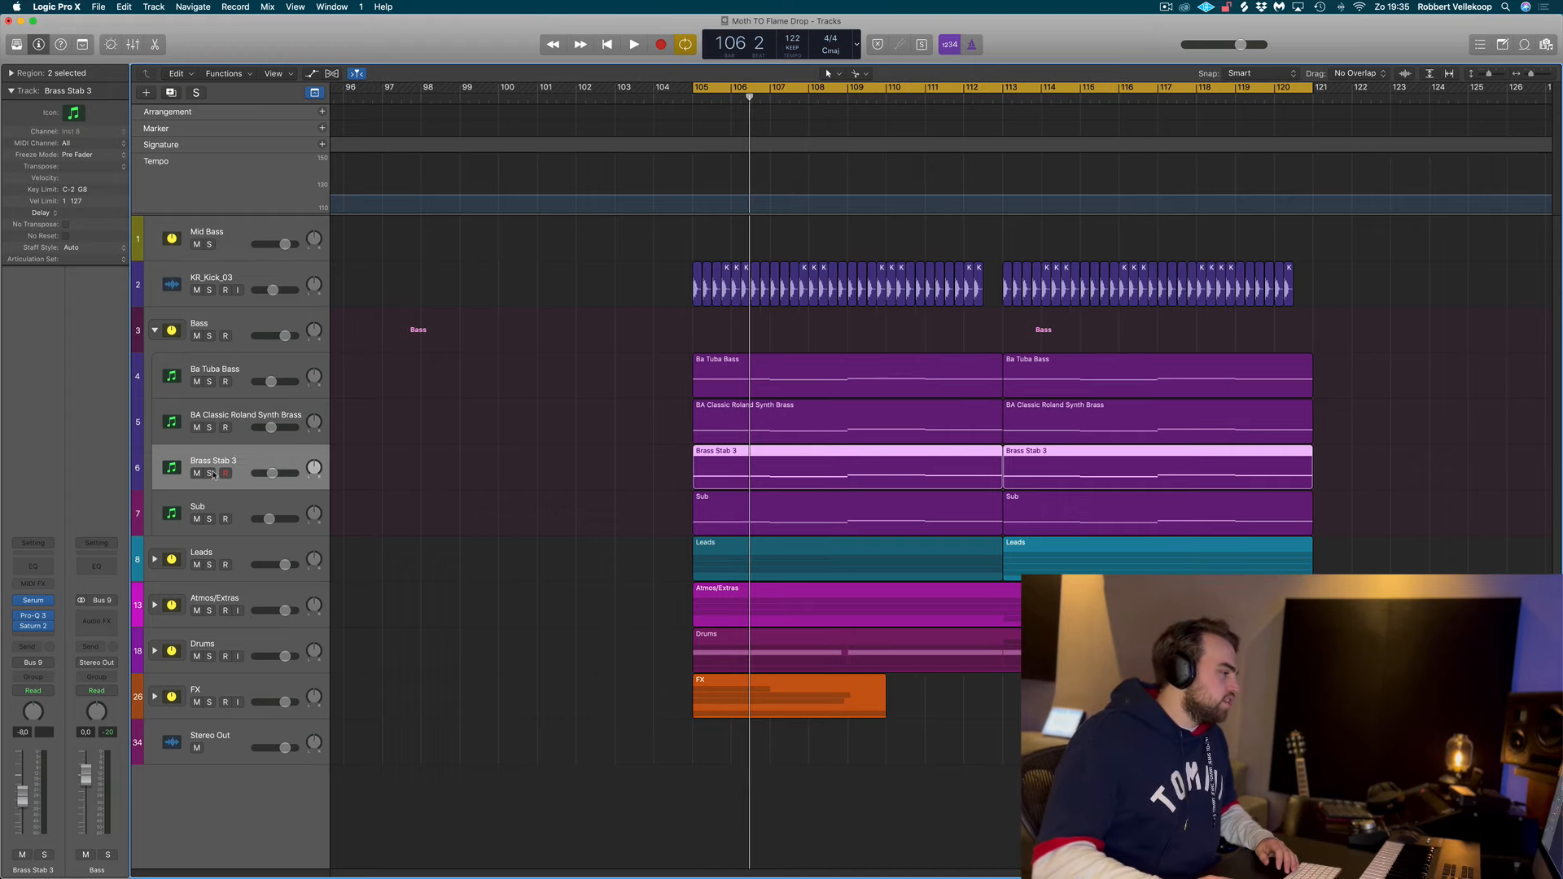
left_click(210, 473)
left_click(209, 427)
left_click(210, 382)
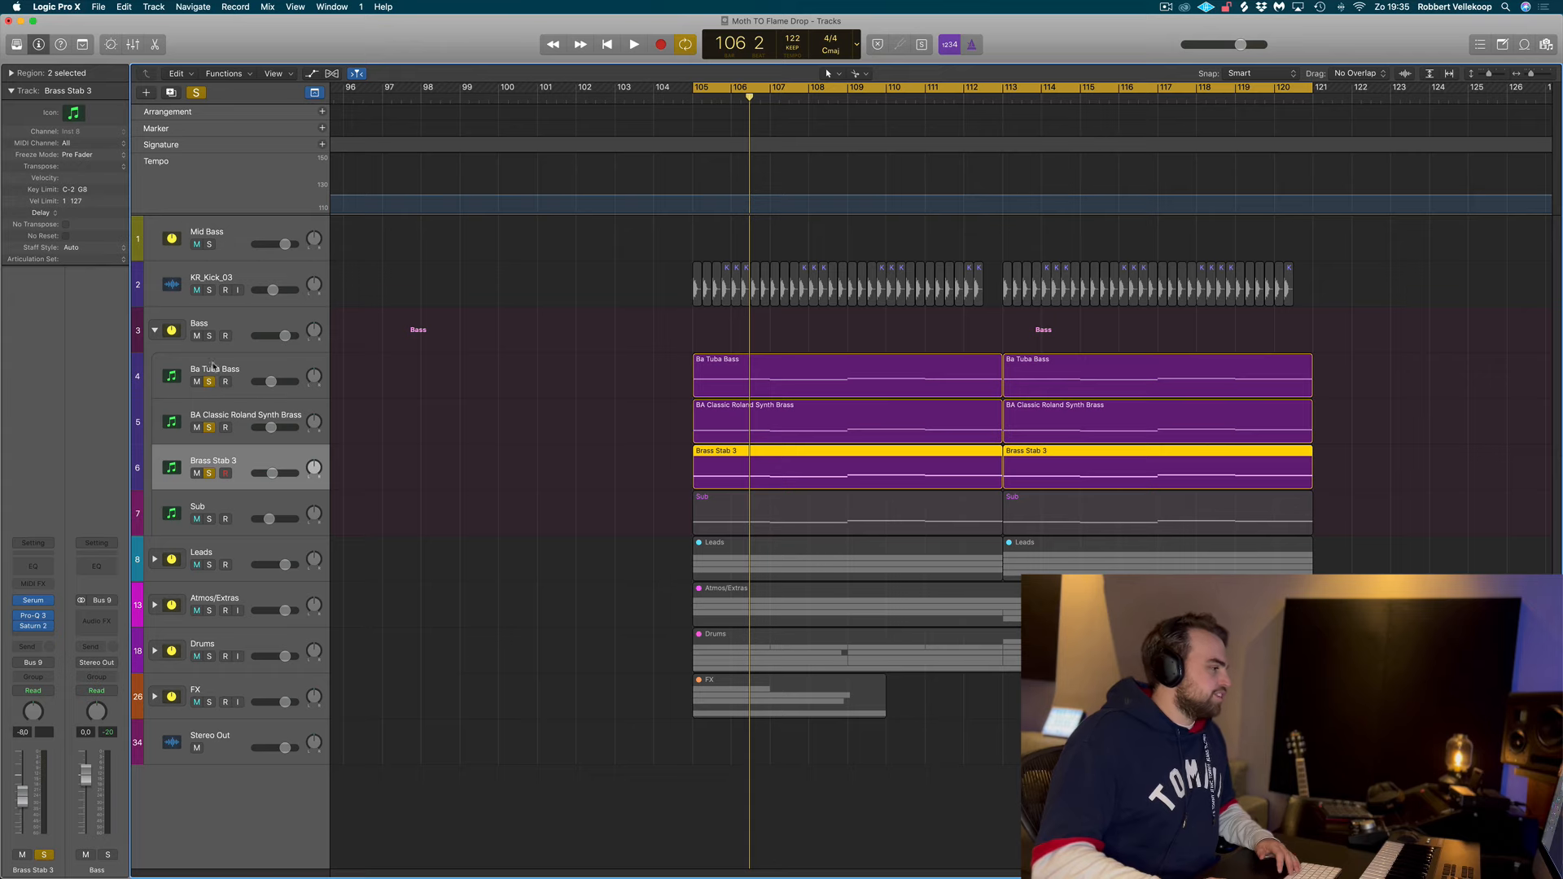
left_click(213, 365)
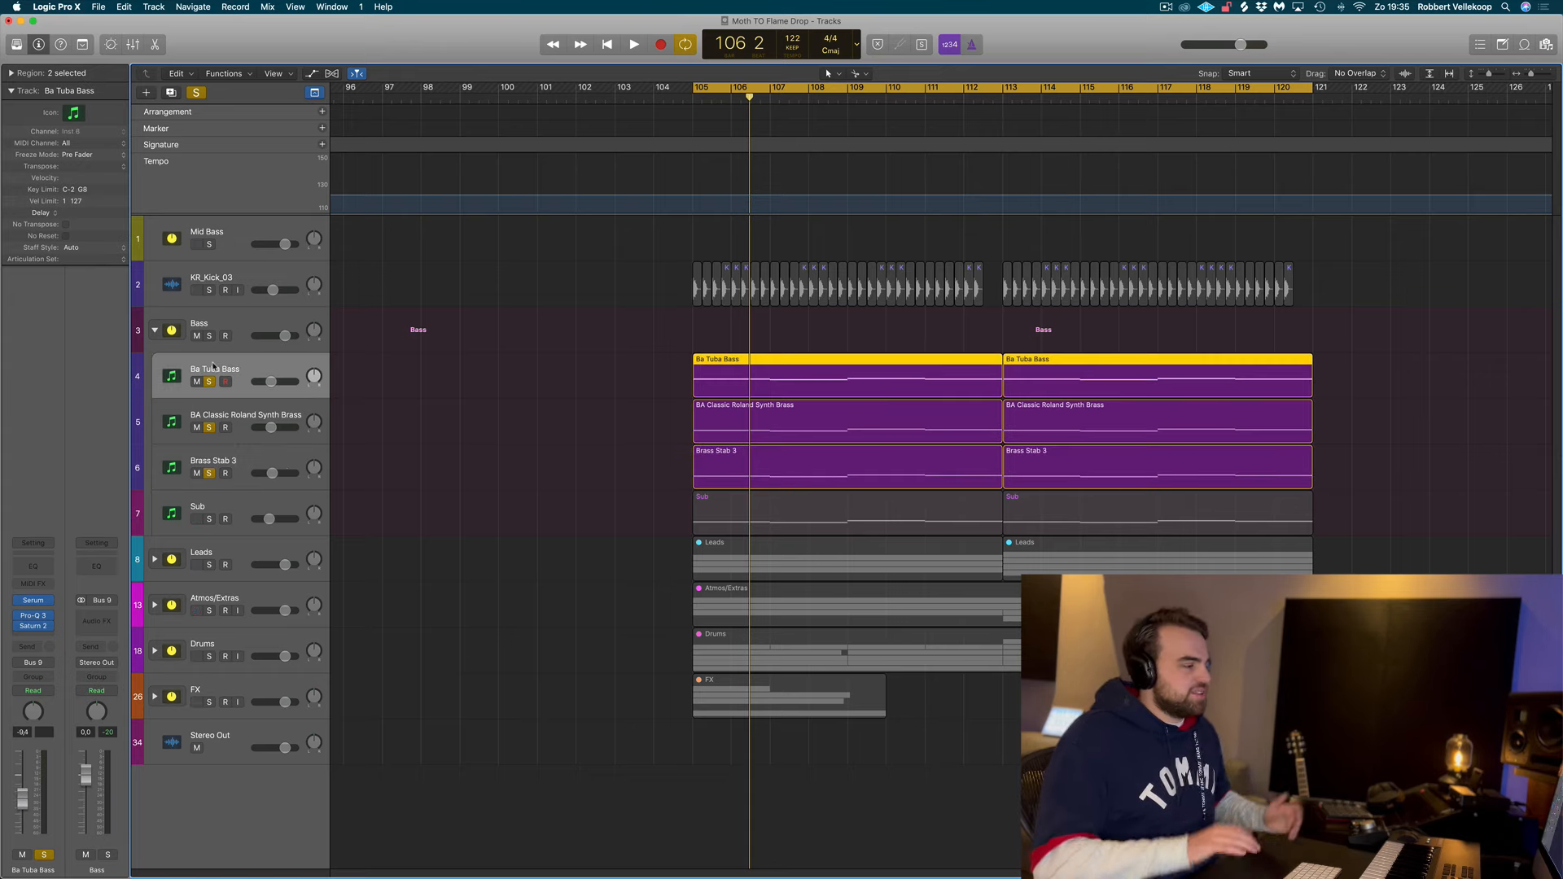
scroll(1087, 458, "right", 2)
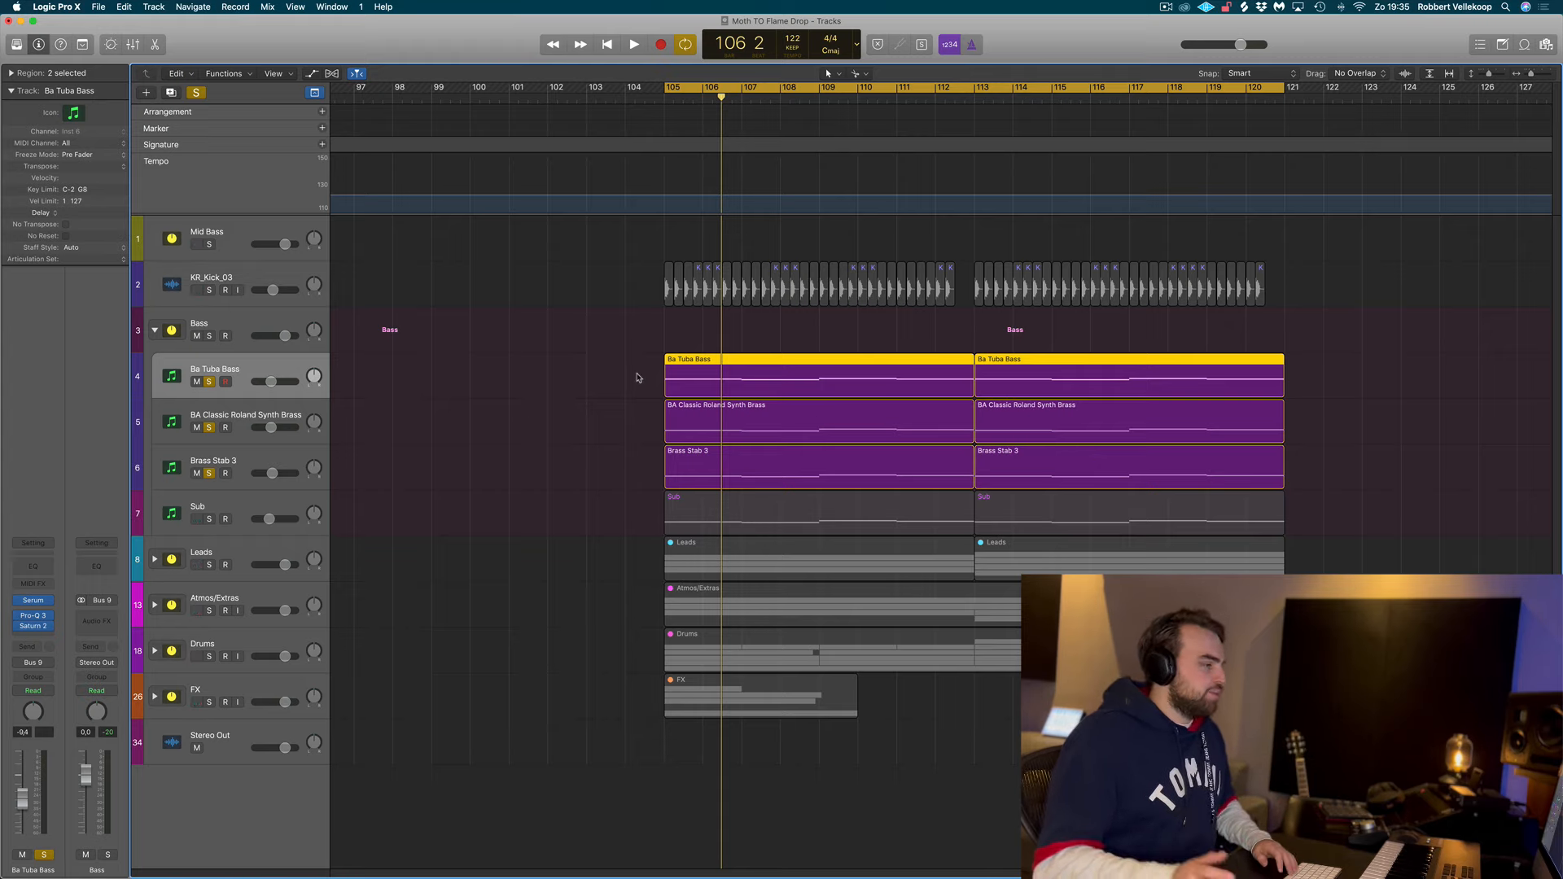
key("space")
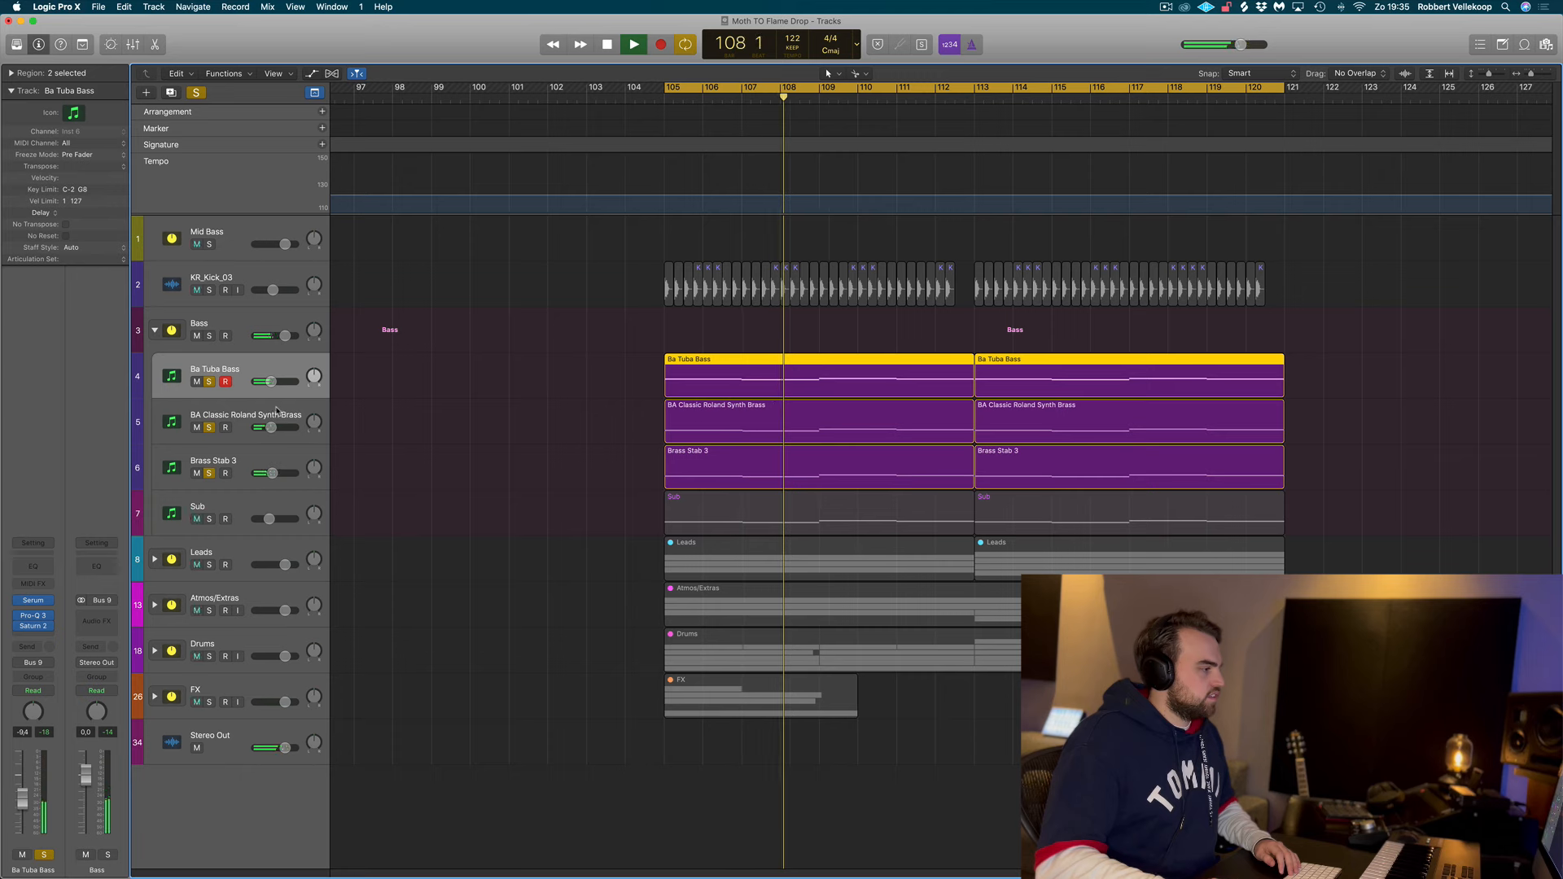
key("space")
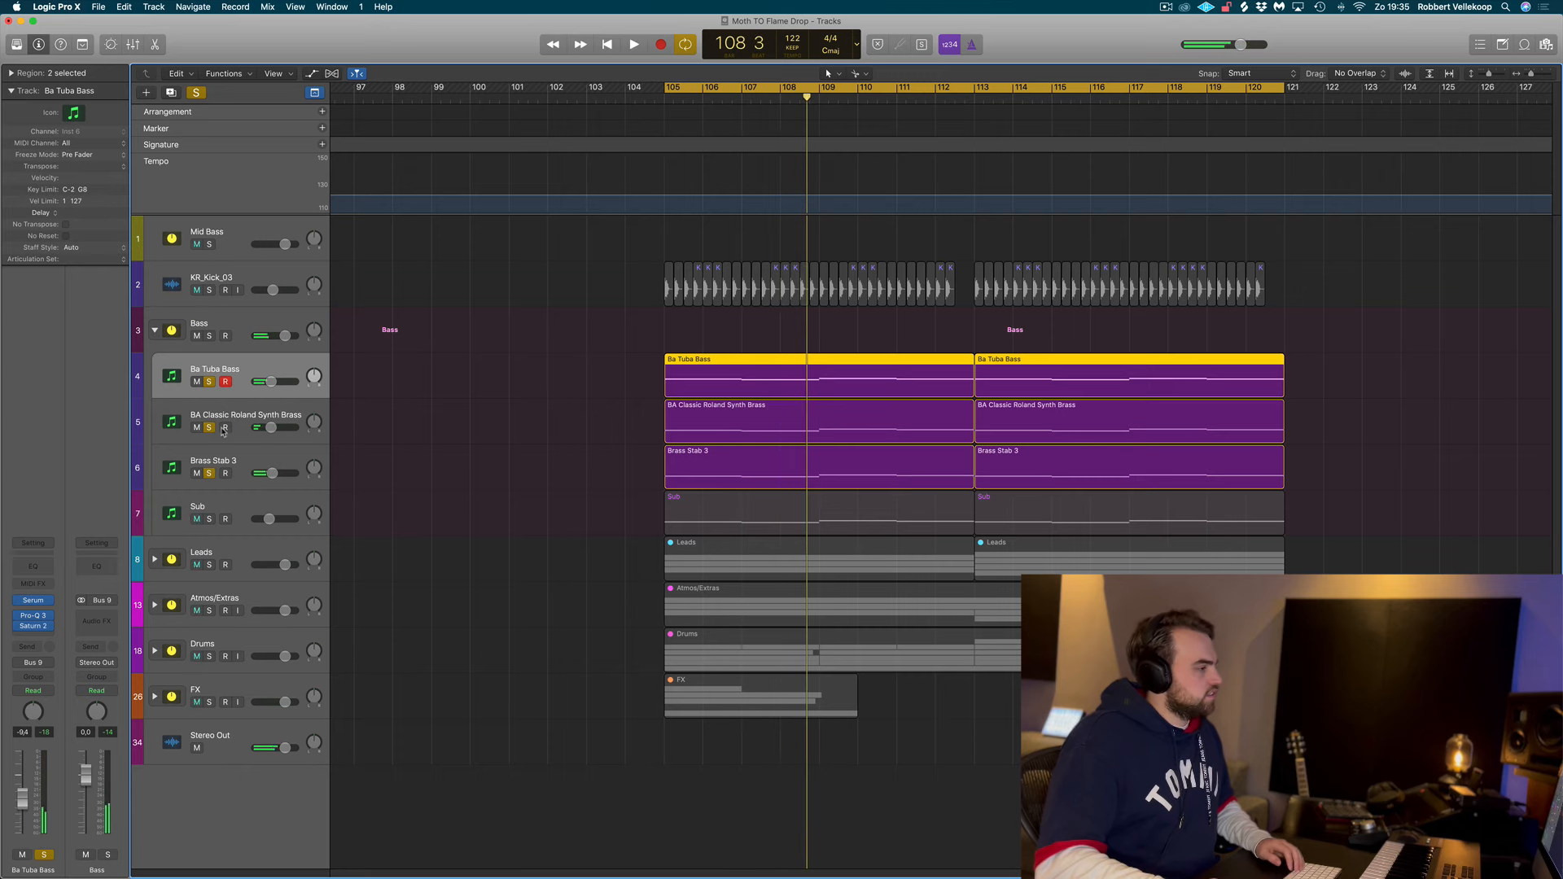
Step: Replace the brass solos with solos on the Leads and Bass stacks and play both from the cycle start
left_click(211, 474, "alt")
left_click(209, 565)
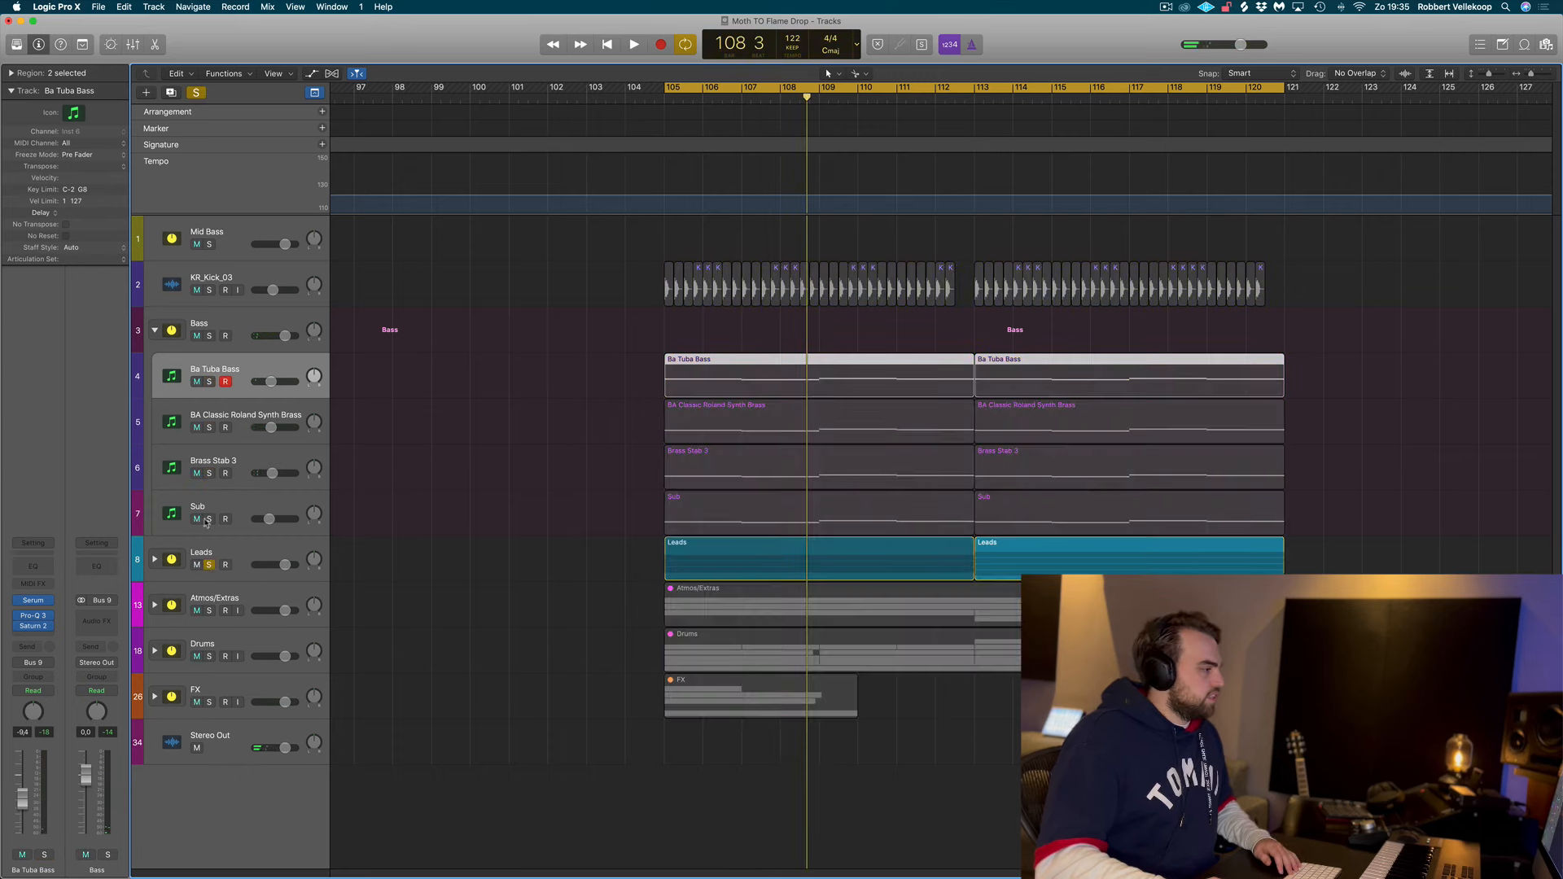
left_click(209, 336)
key("shift+space")
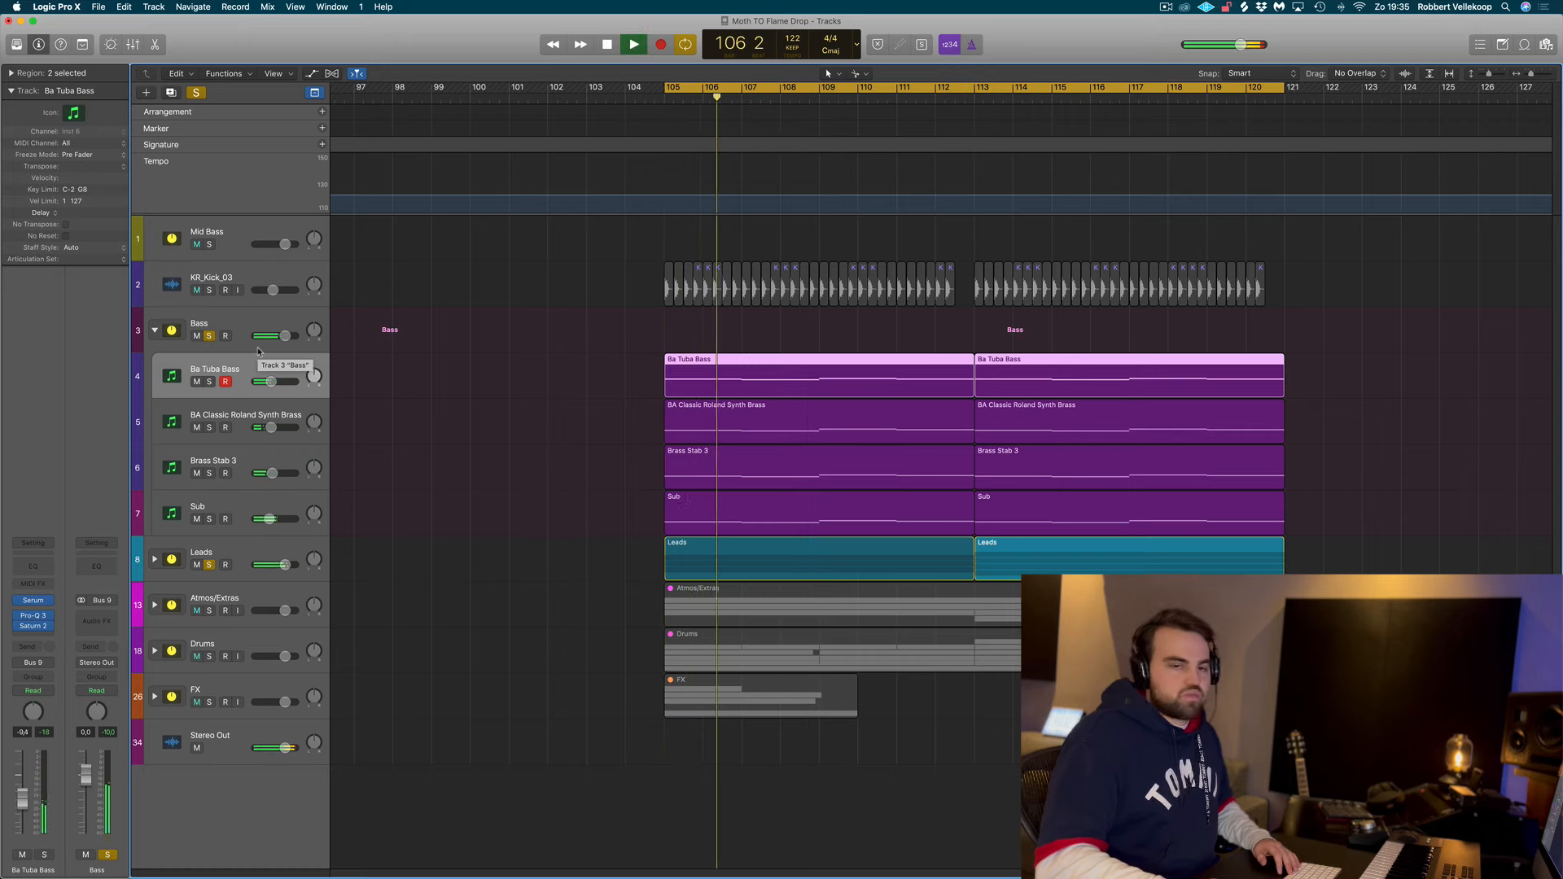
key("space")
Step: Clear all solos, collapse the Bass stack, and expand and select the Atmos/Extras stack
left_click(211, 338, "alt")
left_click(156, 331)
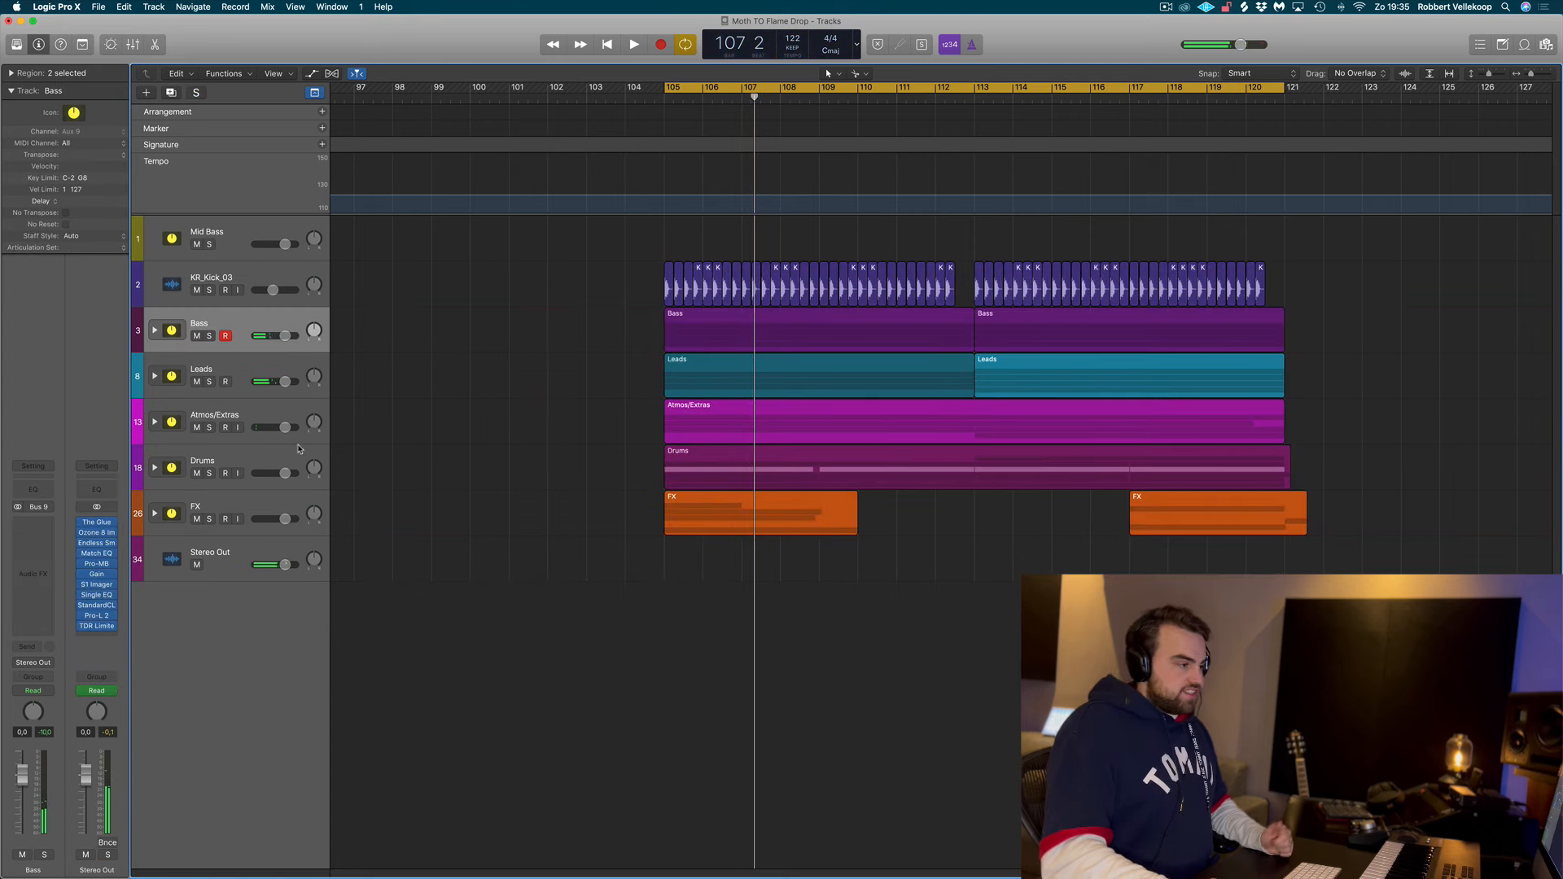
left_click(155, 422)
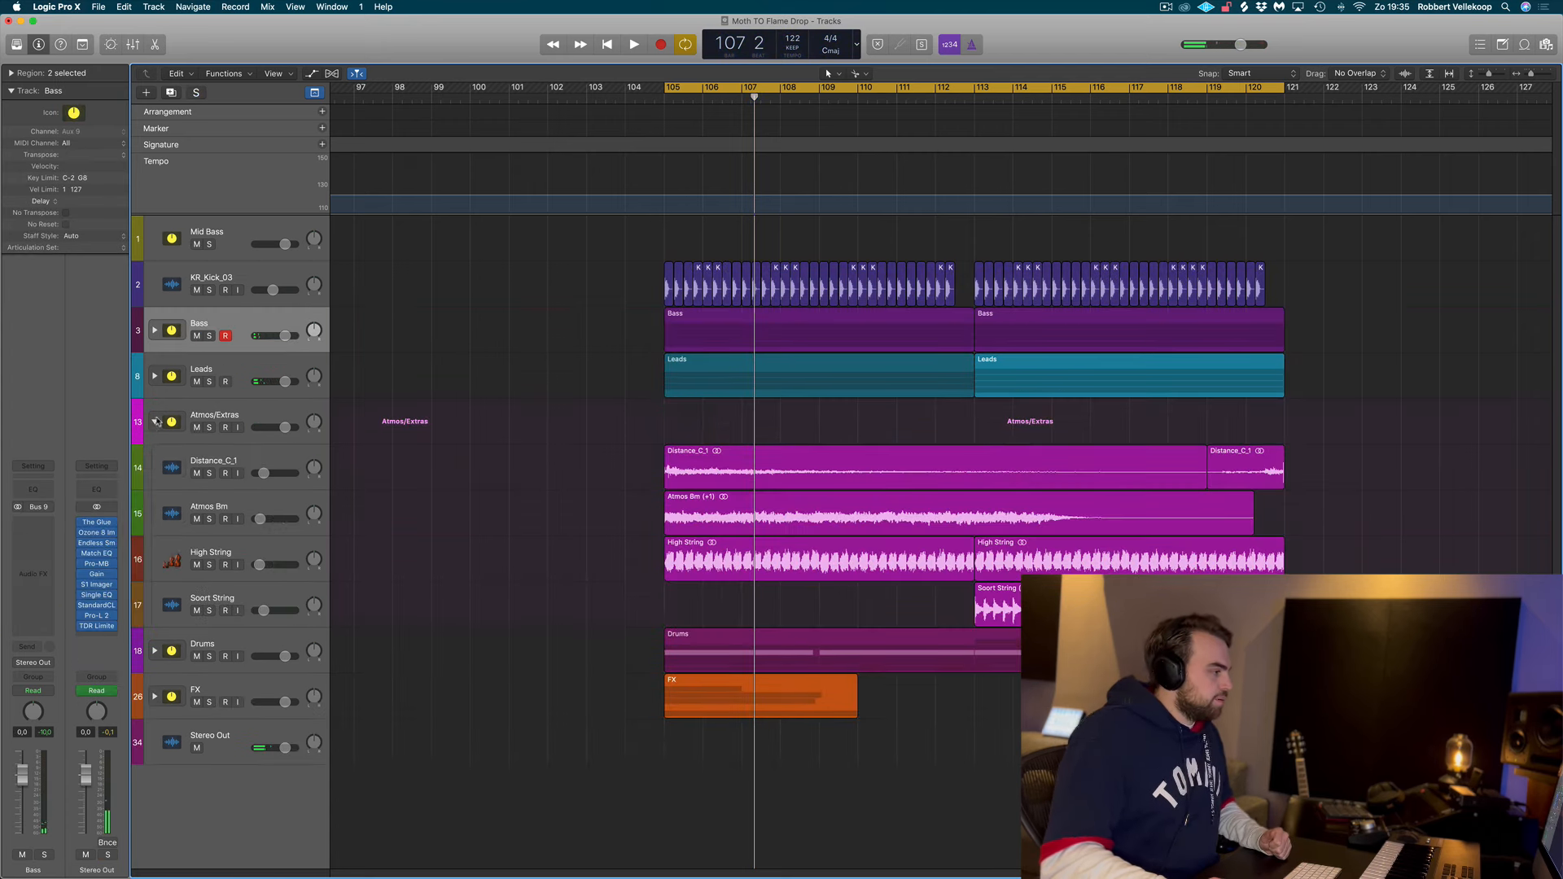
left_click(252, 418)
Step: Solo the Distance_C_1, Atmos Bm, High String and Soort String tracks and play them from bars 105 and 113
left_click(210, 473)
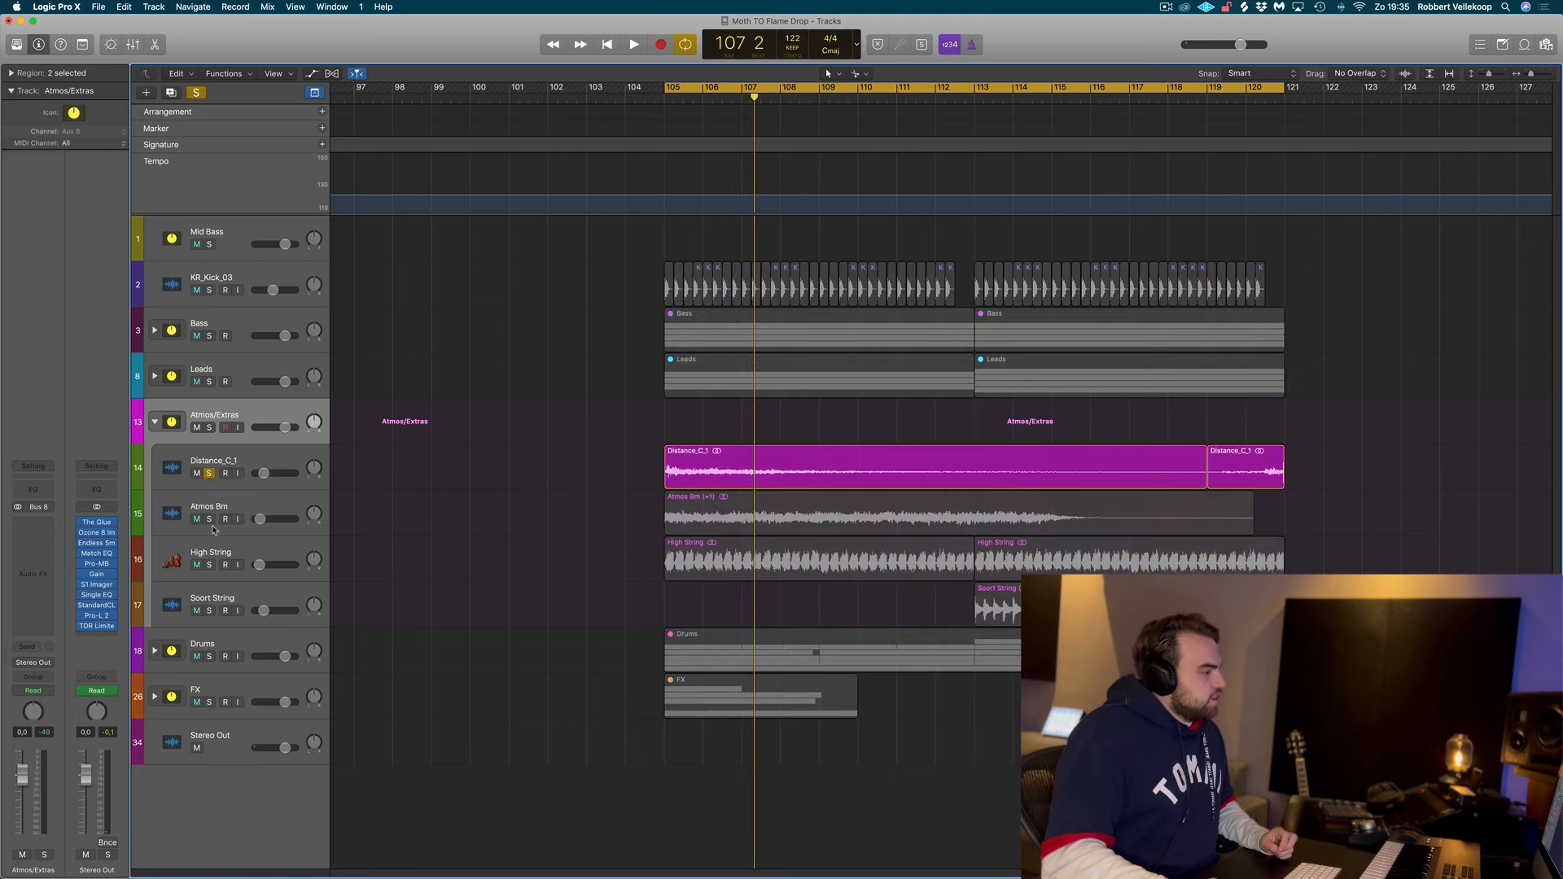
left_click(209, 518)
left_click(209, 564)
left_click(209, 610)
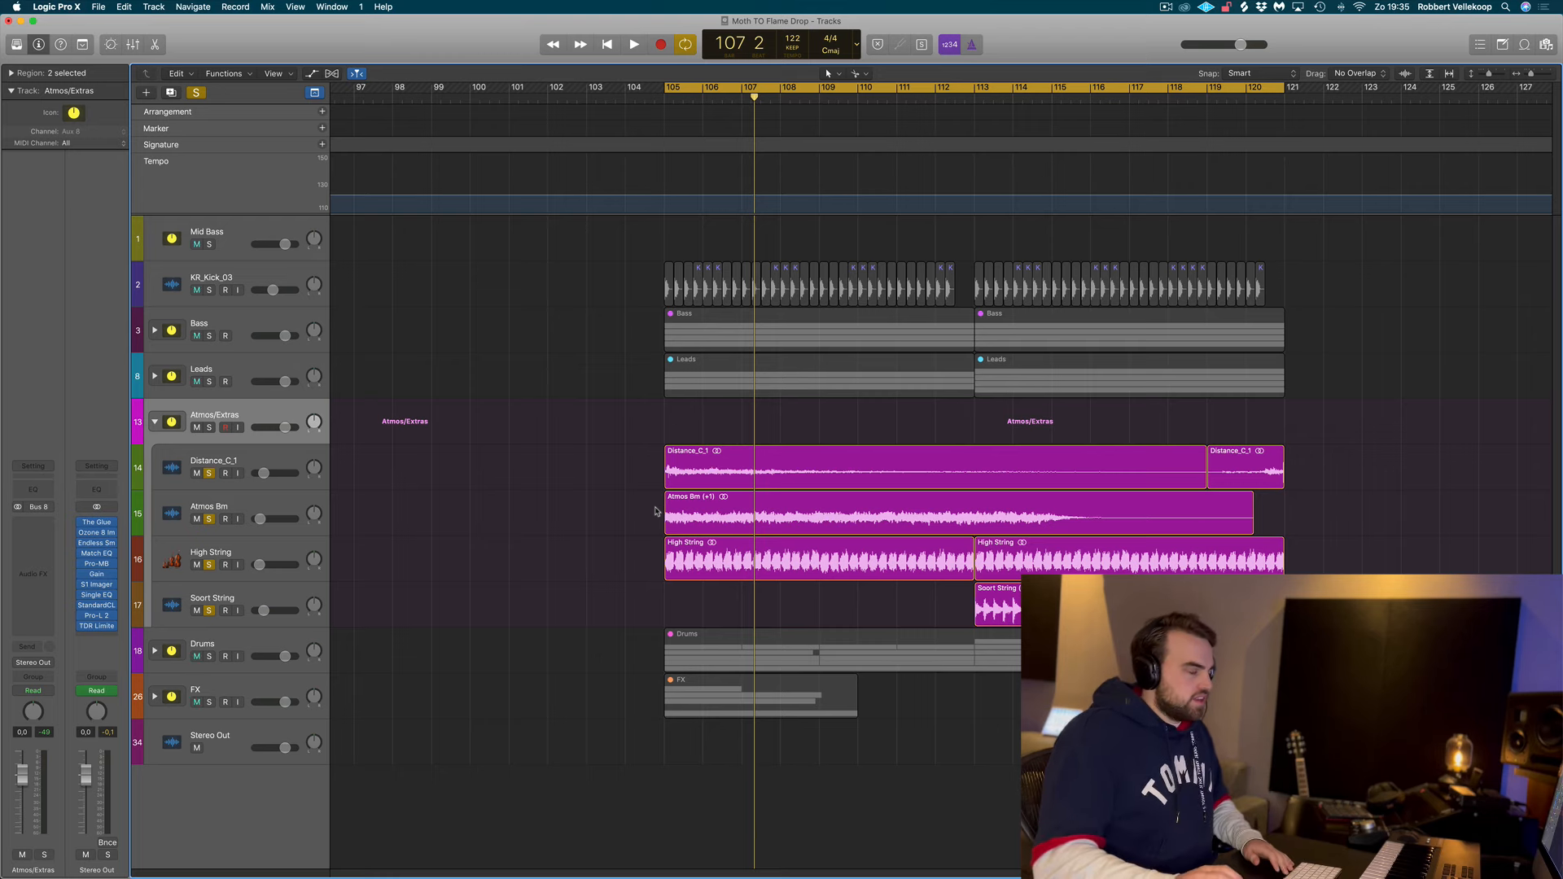
key("space")
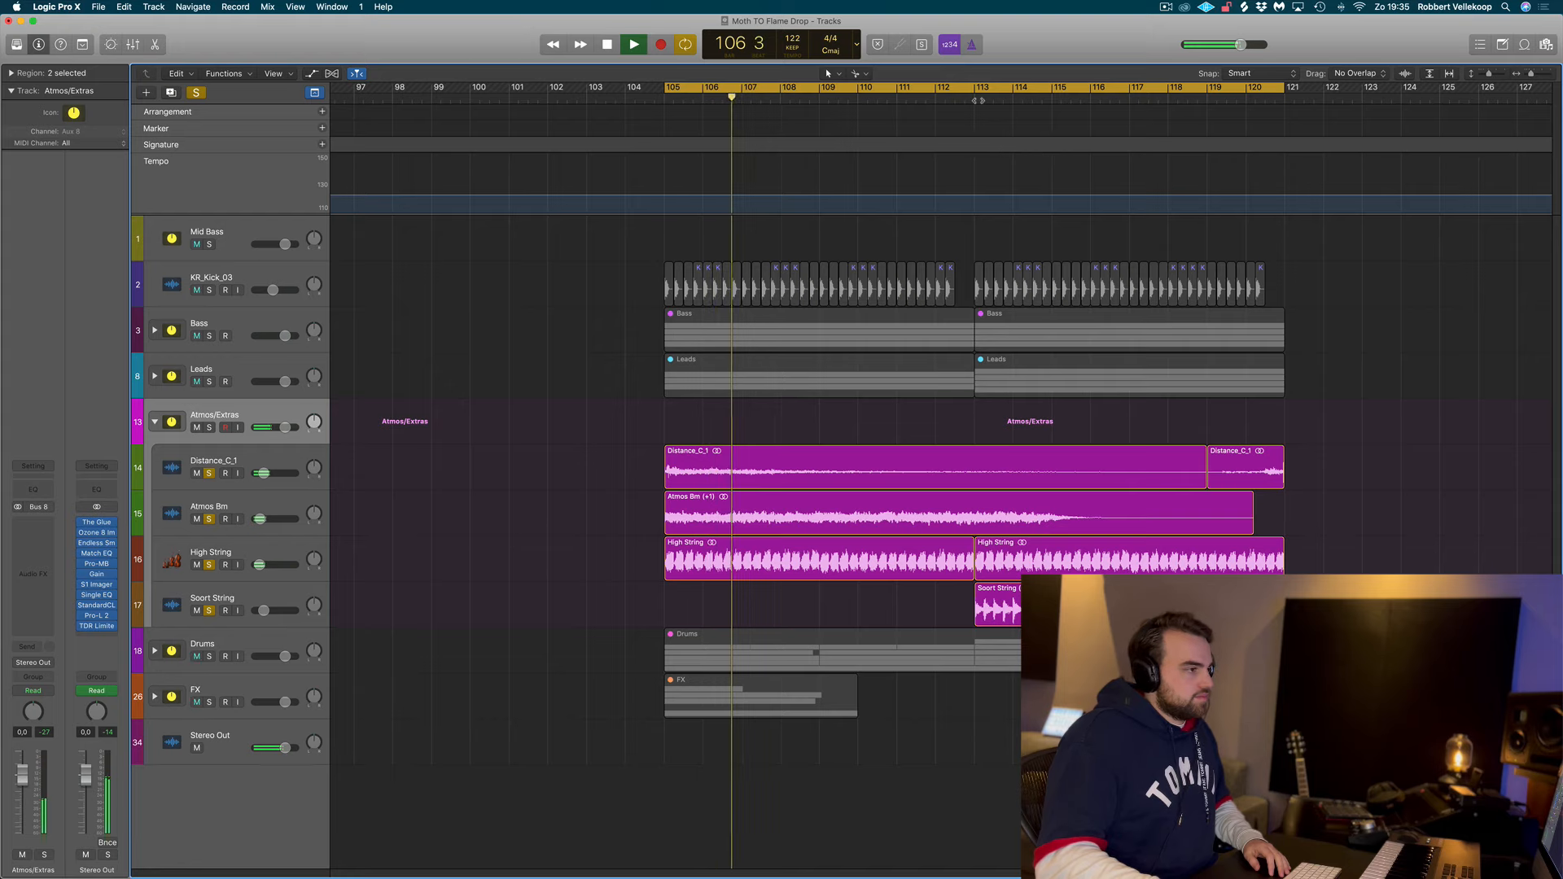
left_click(977, 98)
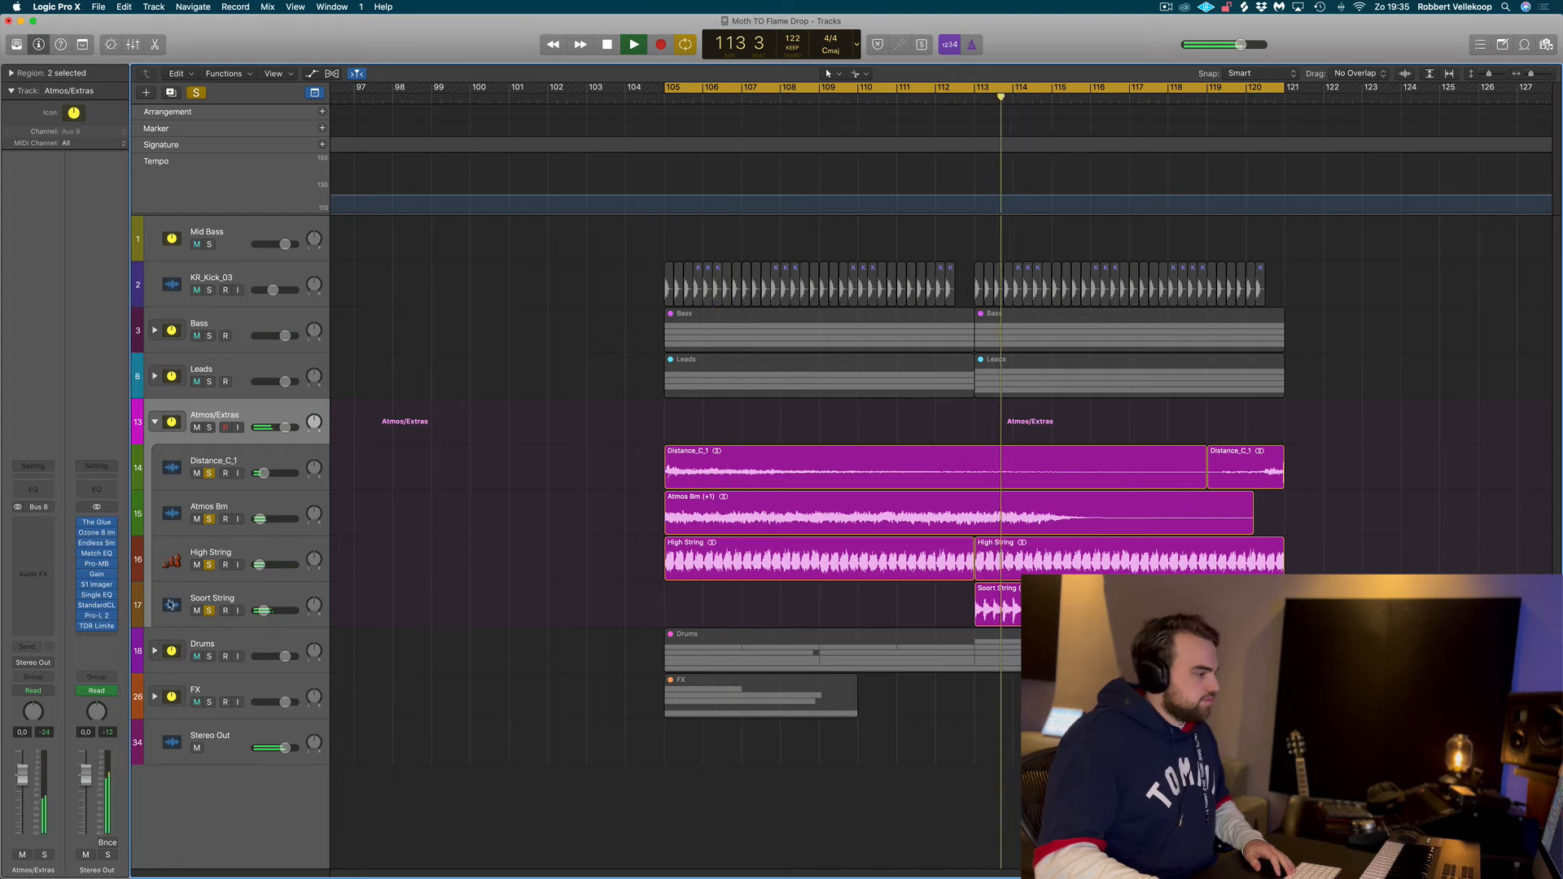
key("space")
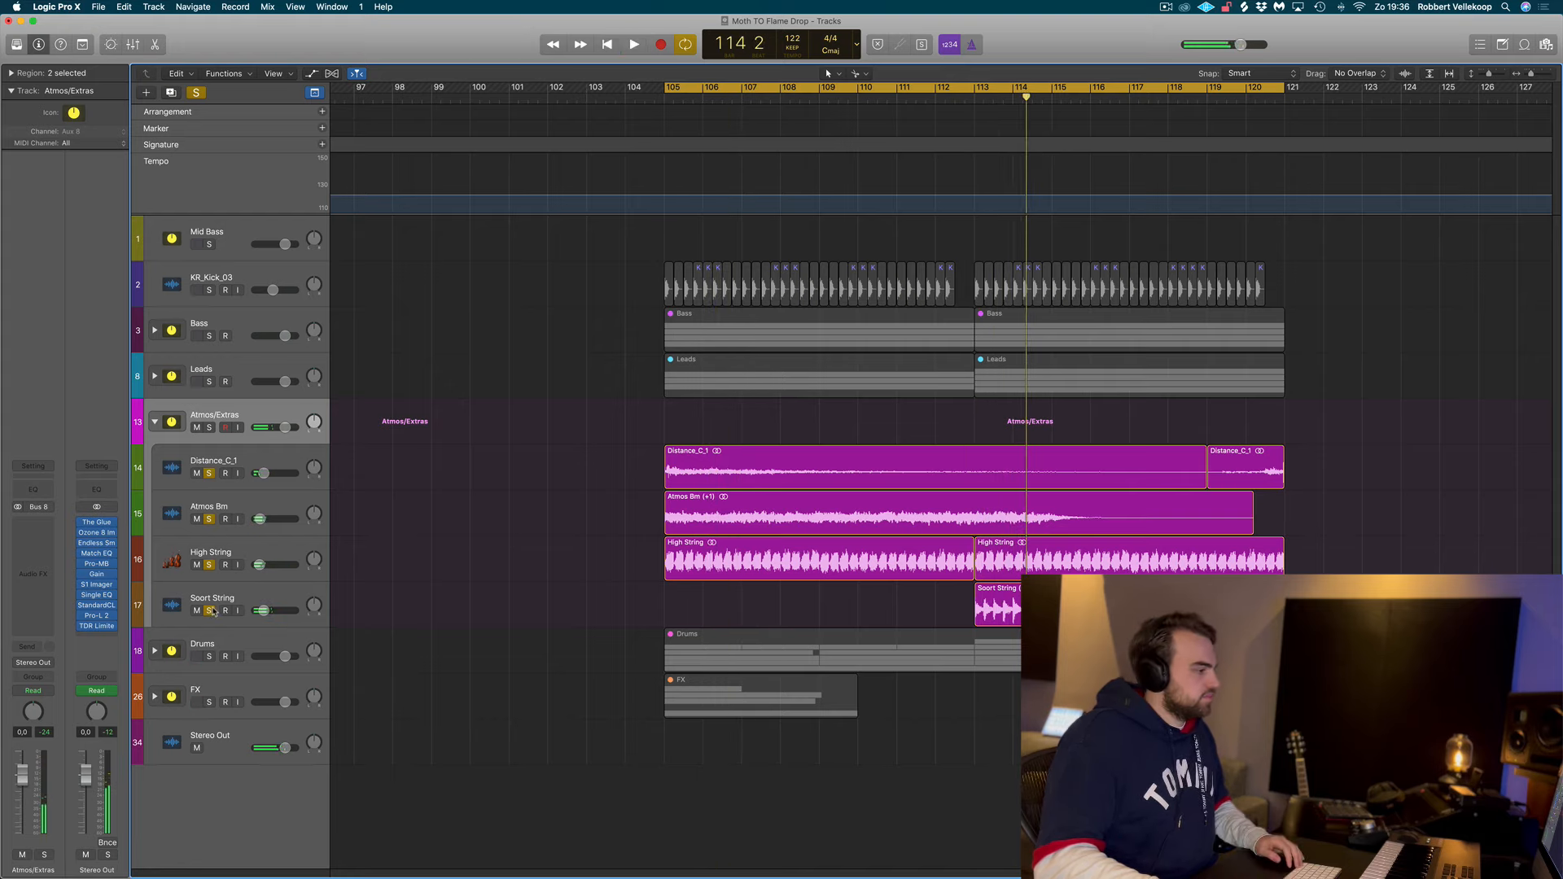
Step: Clear all solos, collapse the Atmos/Extras stack, and expand and select the Drums stack
left_click(211, 611)
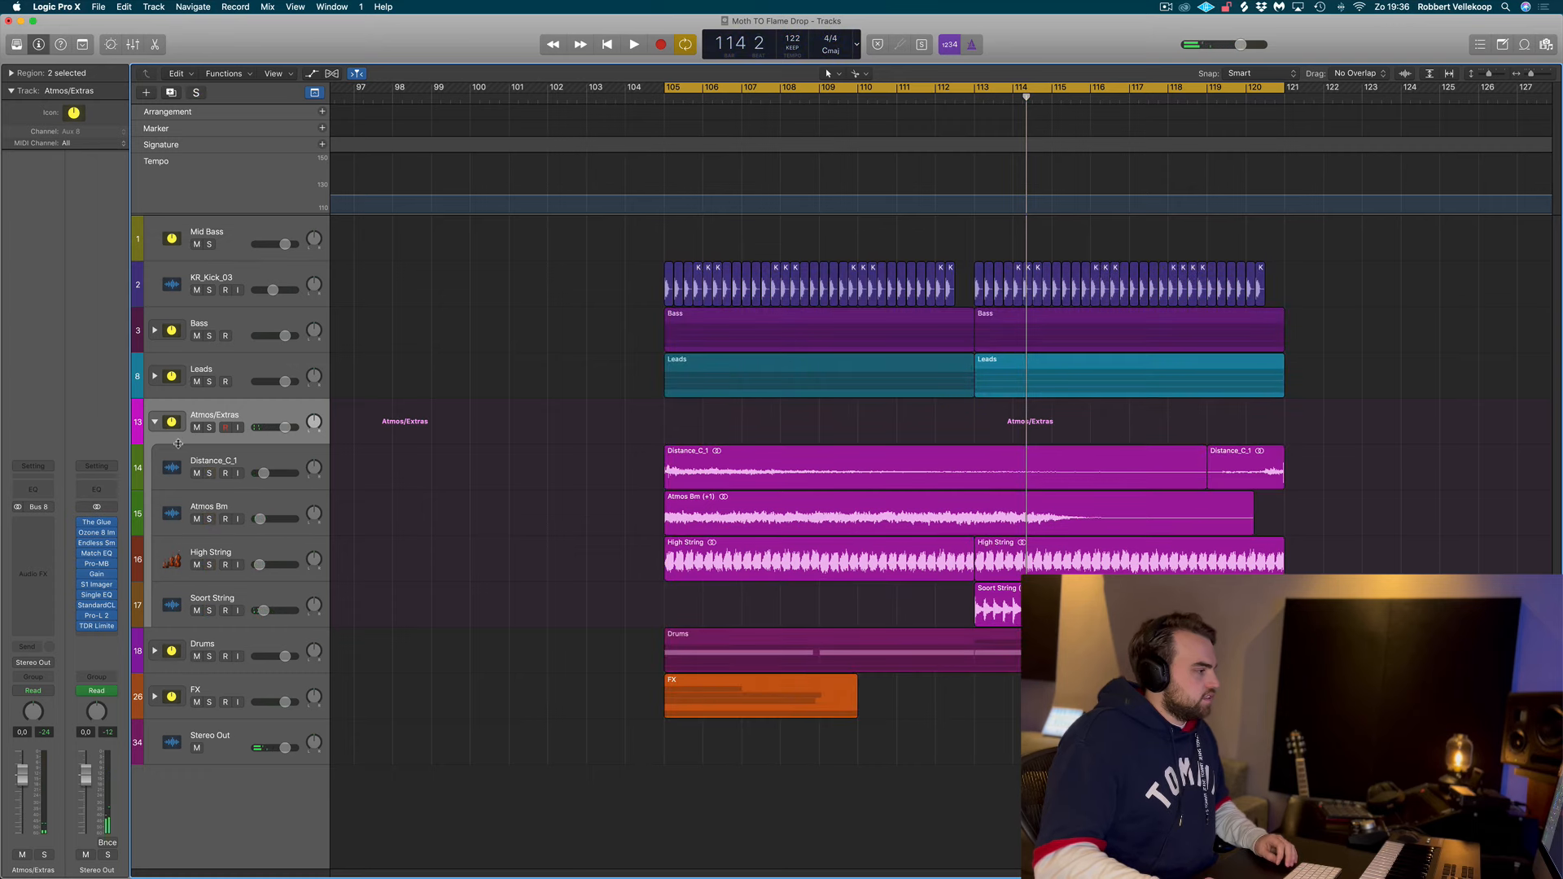
left_click(153, 424)
left_click(155, 469)
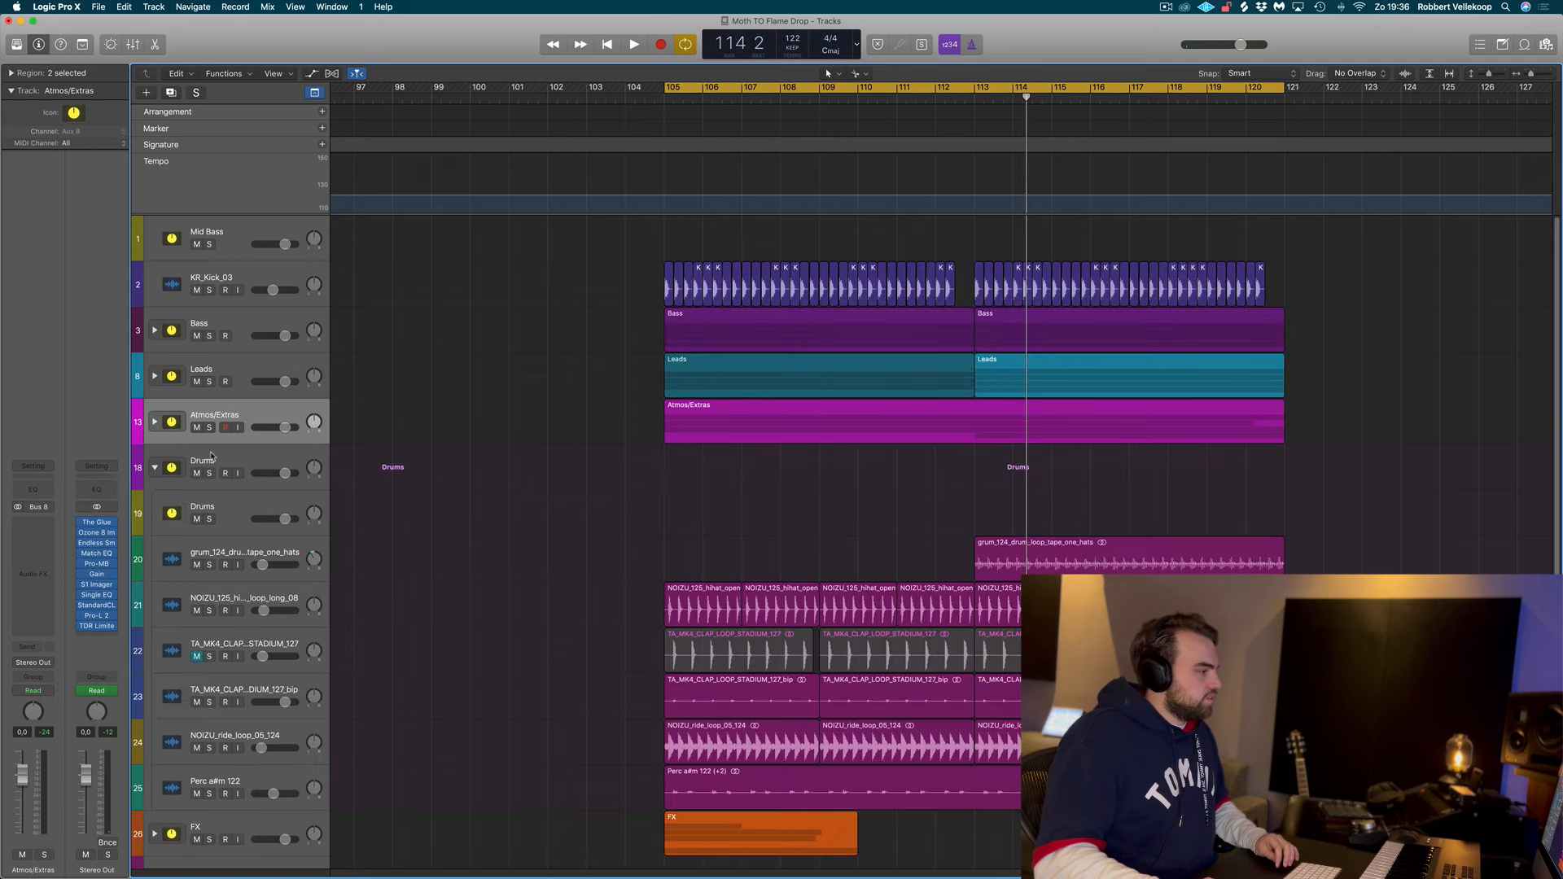
scroll(386, 550, "down", 2)
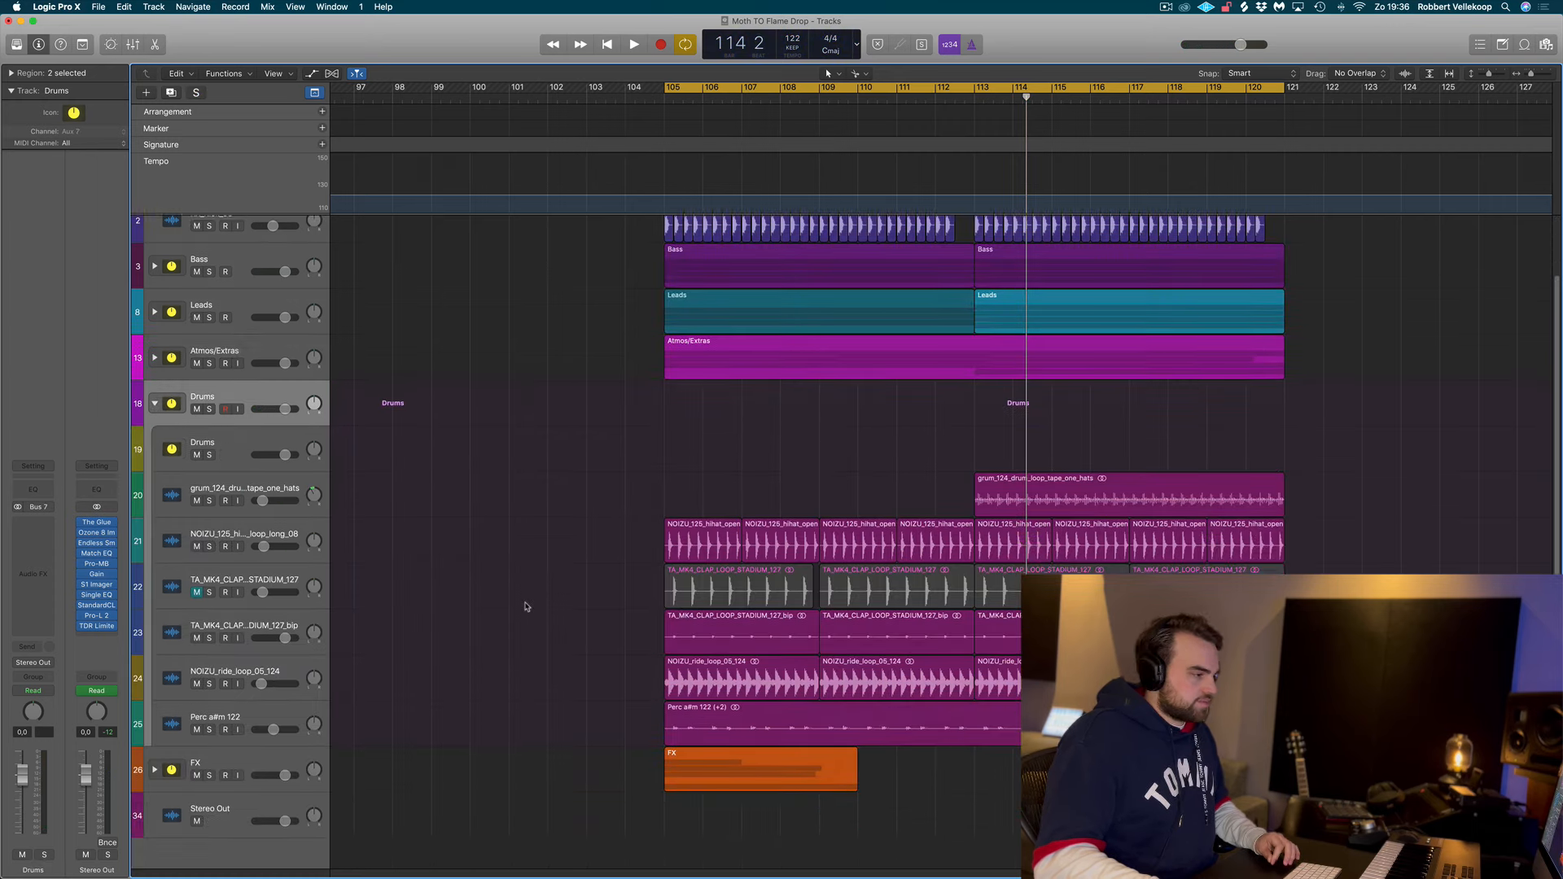
Step: Solo the inner Drums stack and play it from bar 105, jumping to bar 113 during playback
left_click(209, 409)
left_click(210, 409)
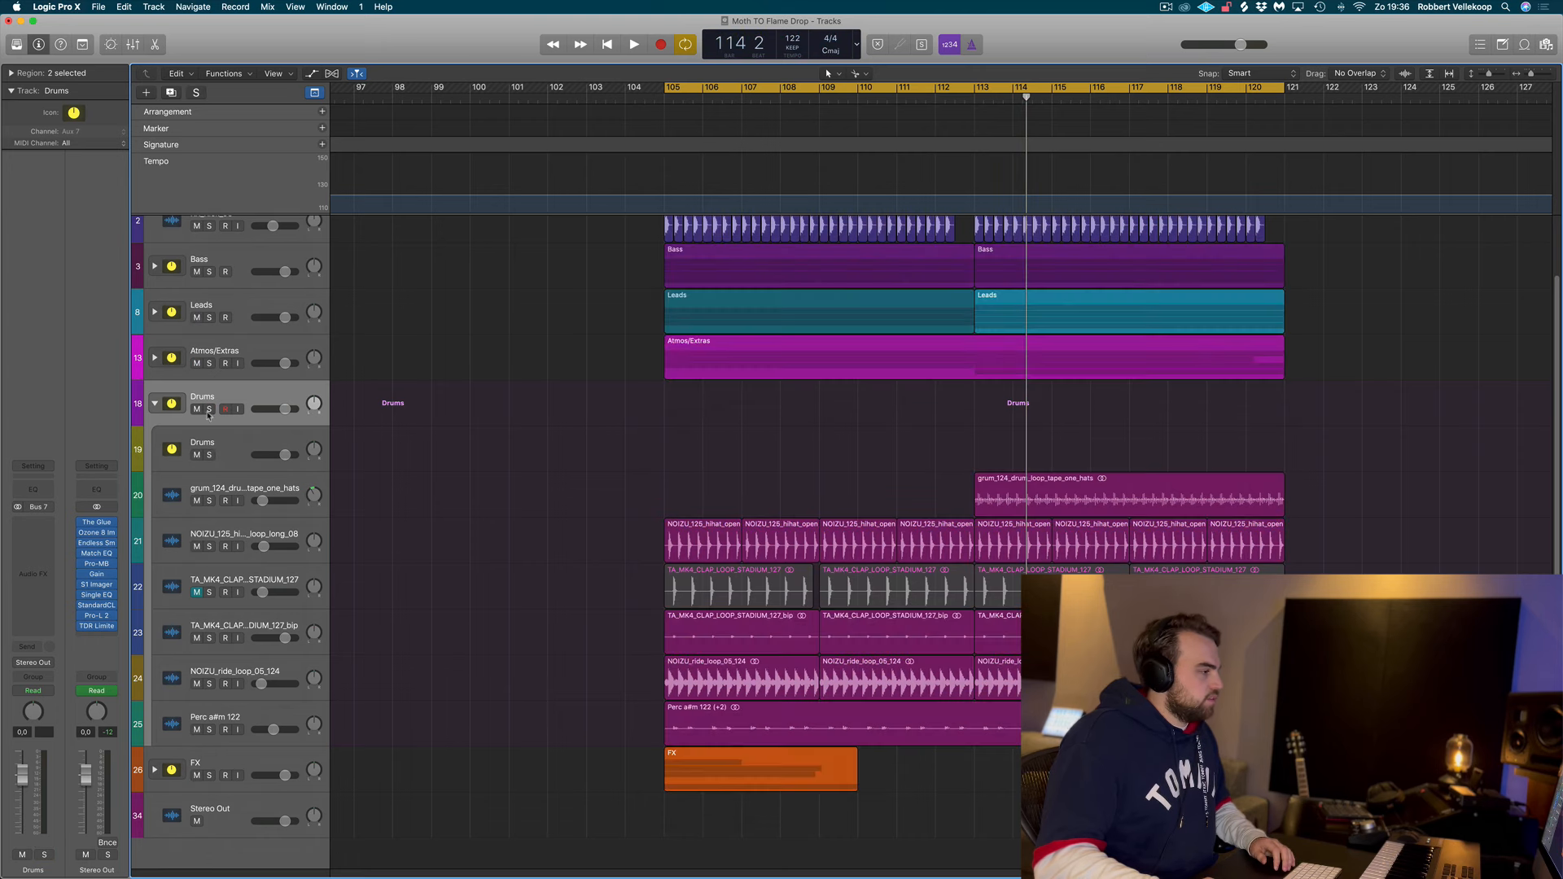
left_click(210, 455)
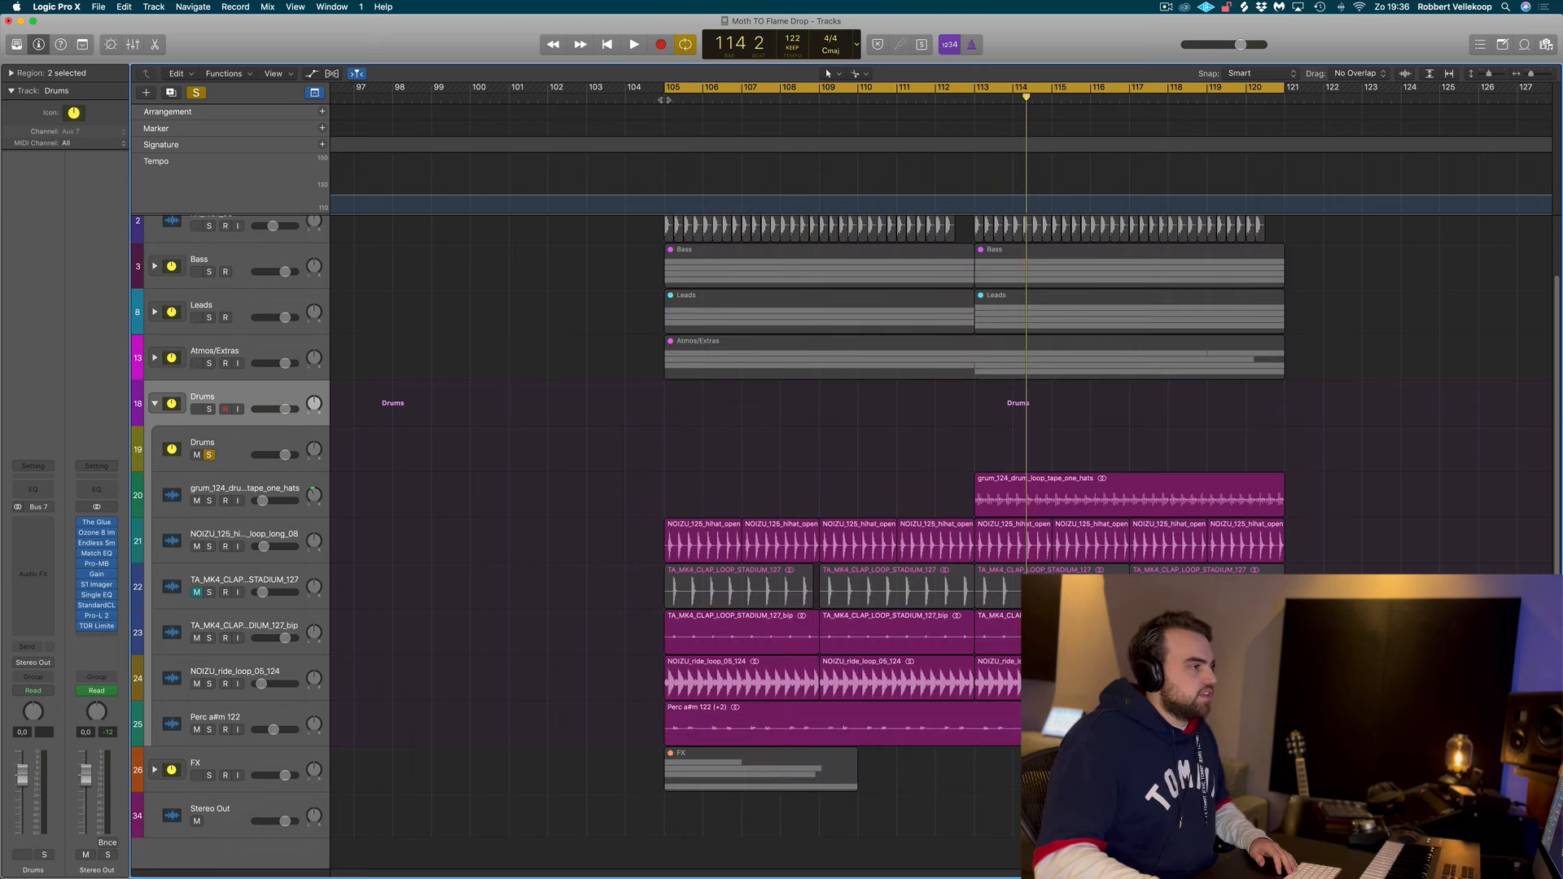
left_click(665, 98)
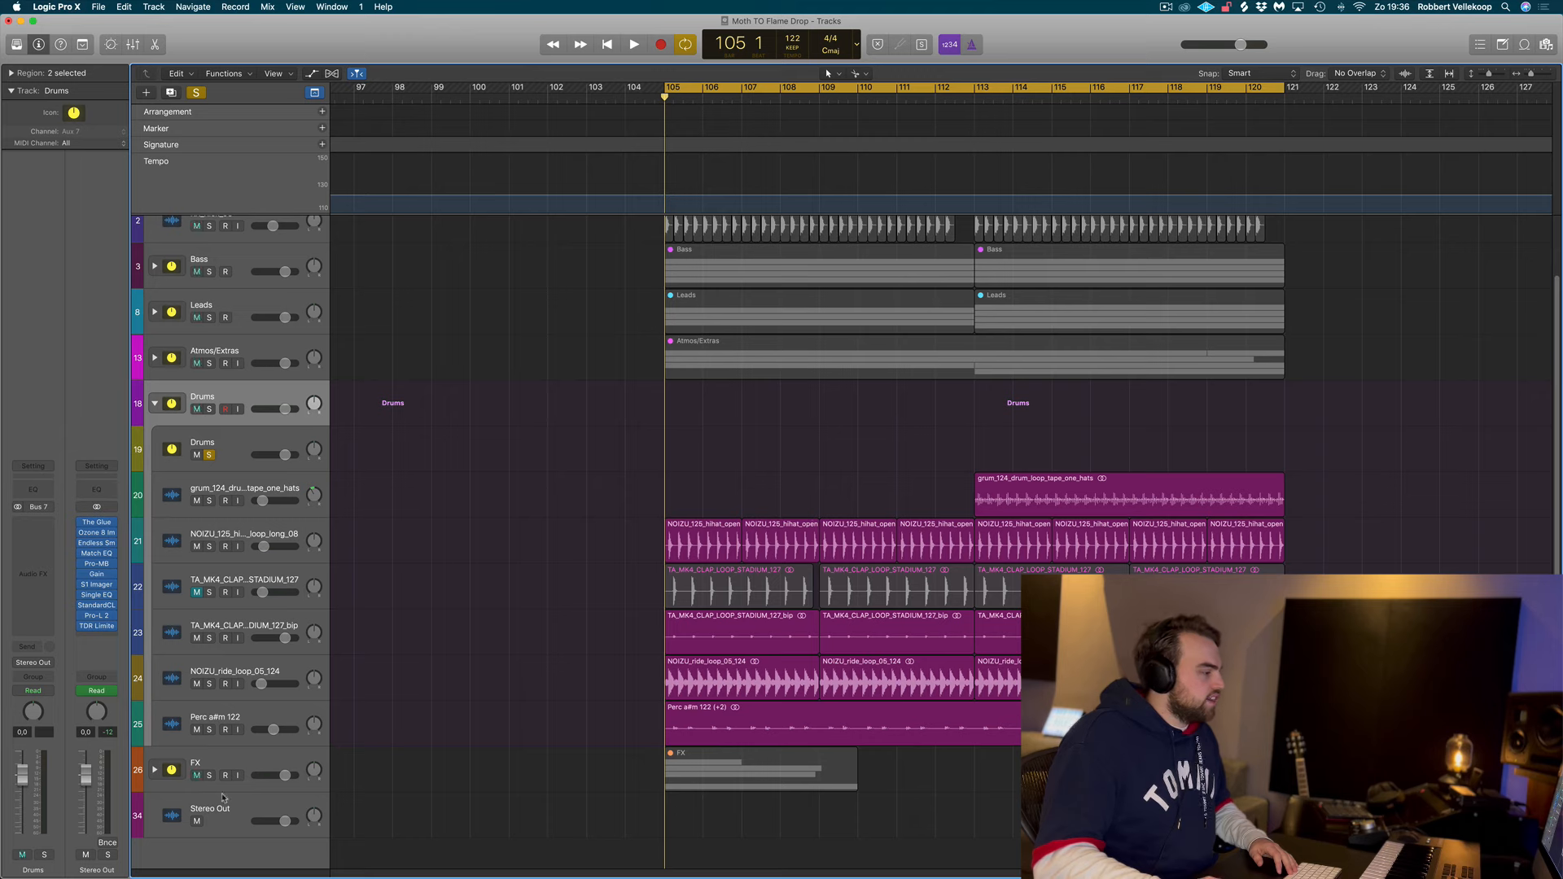
key("space")
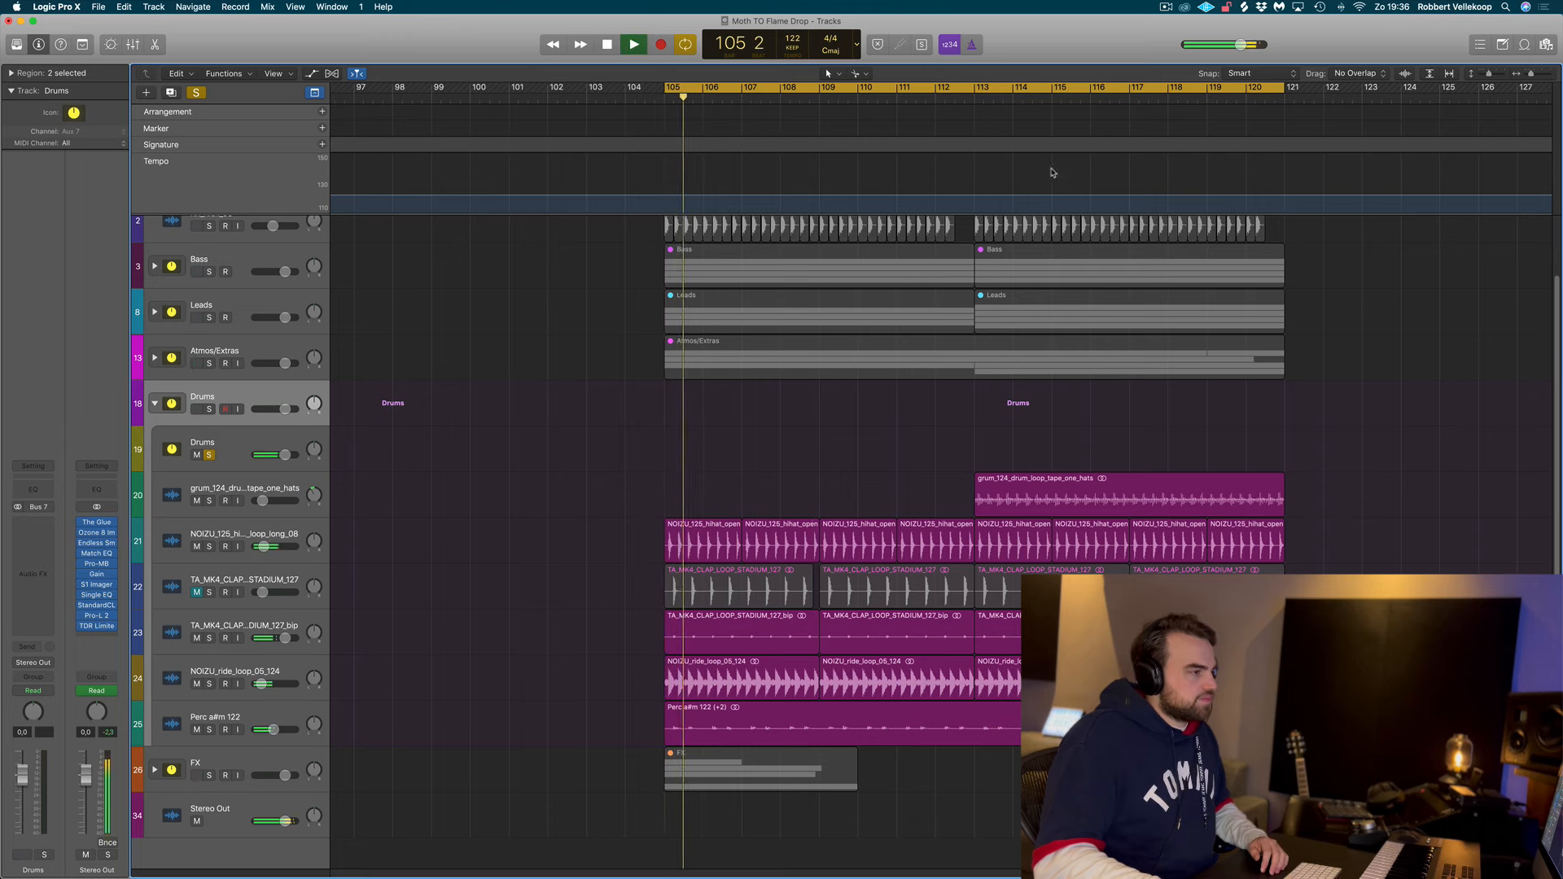
left_click(974, 96)
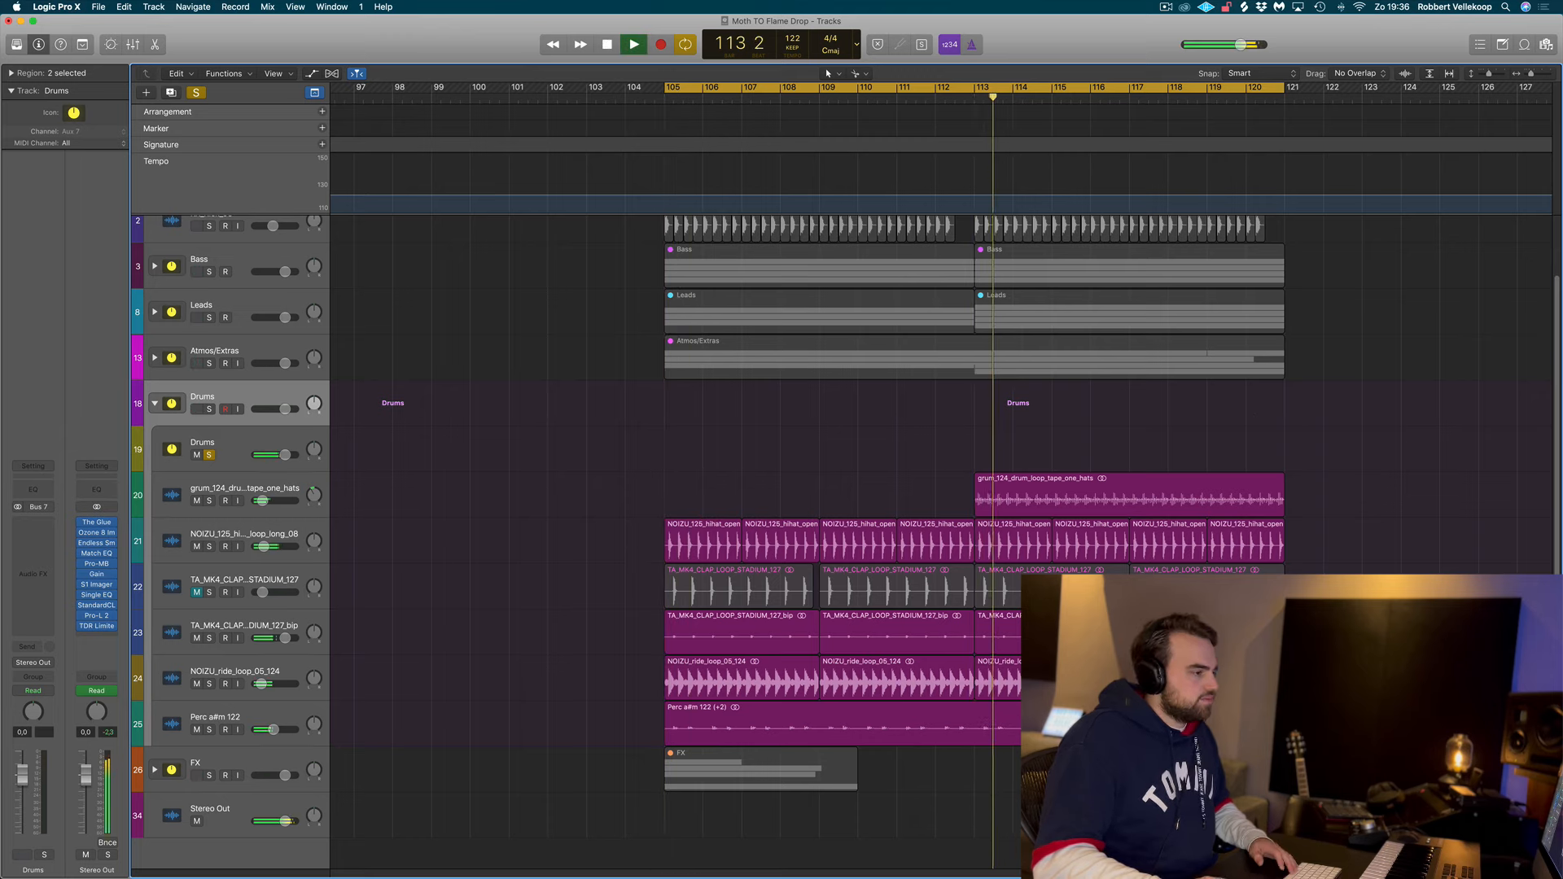
key("space")
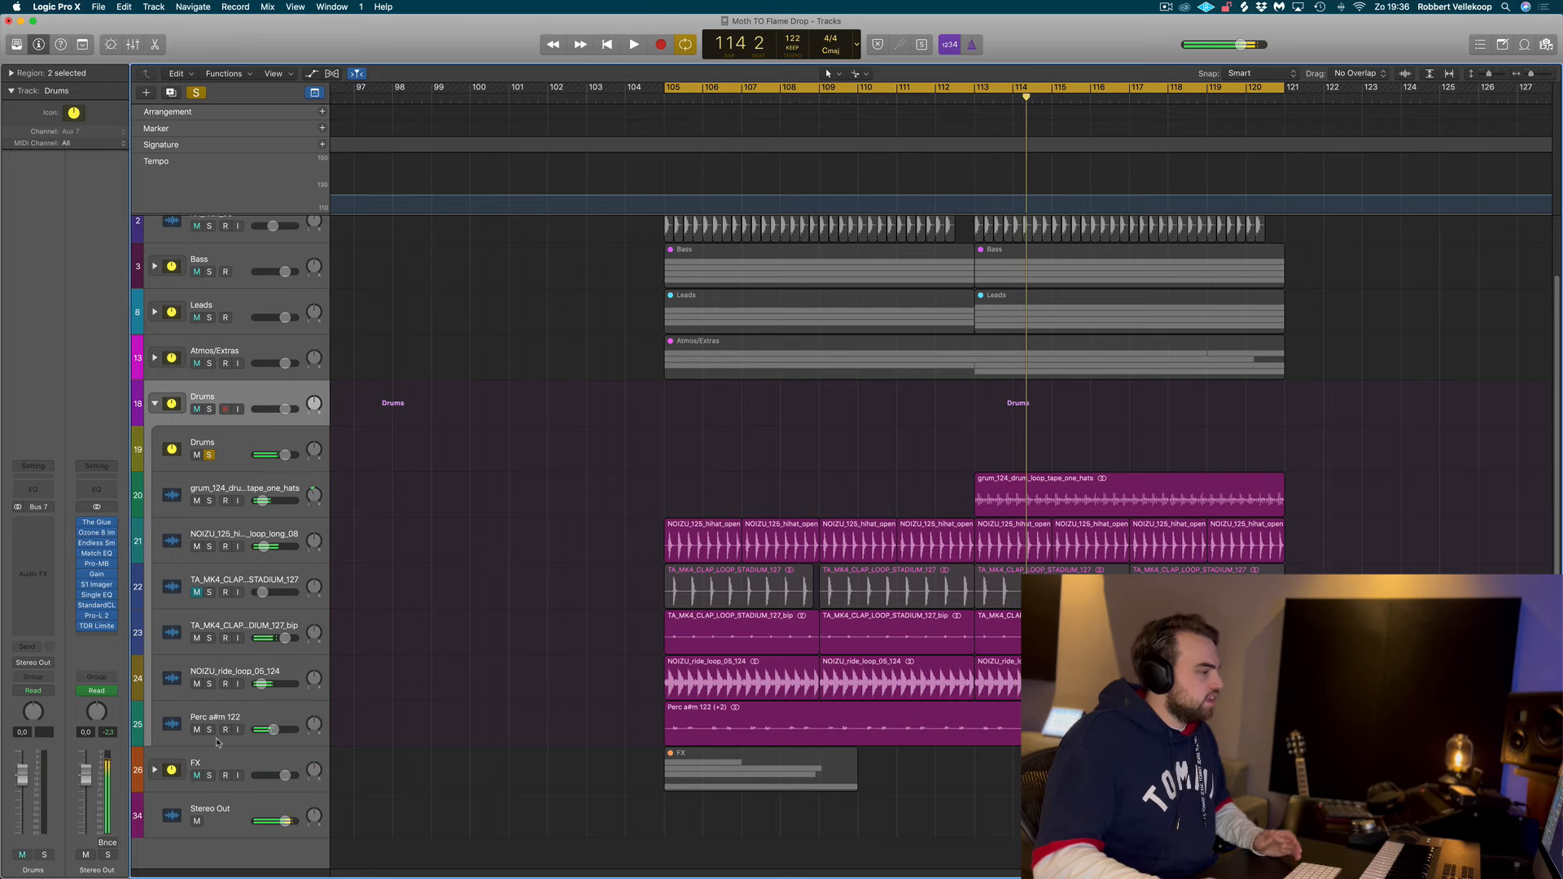
Step: Solo only the Perc a#m 122 track and play it from the cycle start
left_click(209, 730)
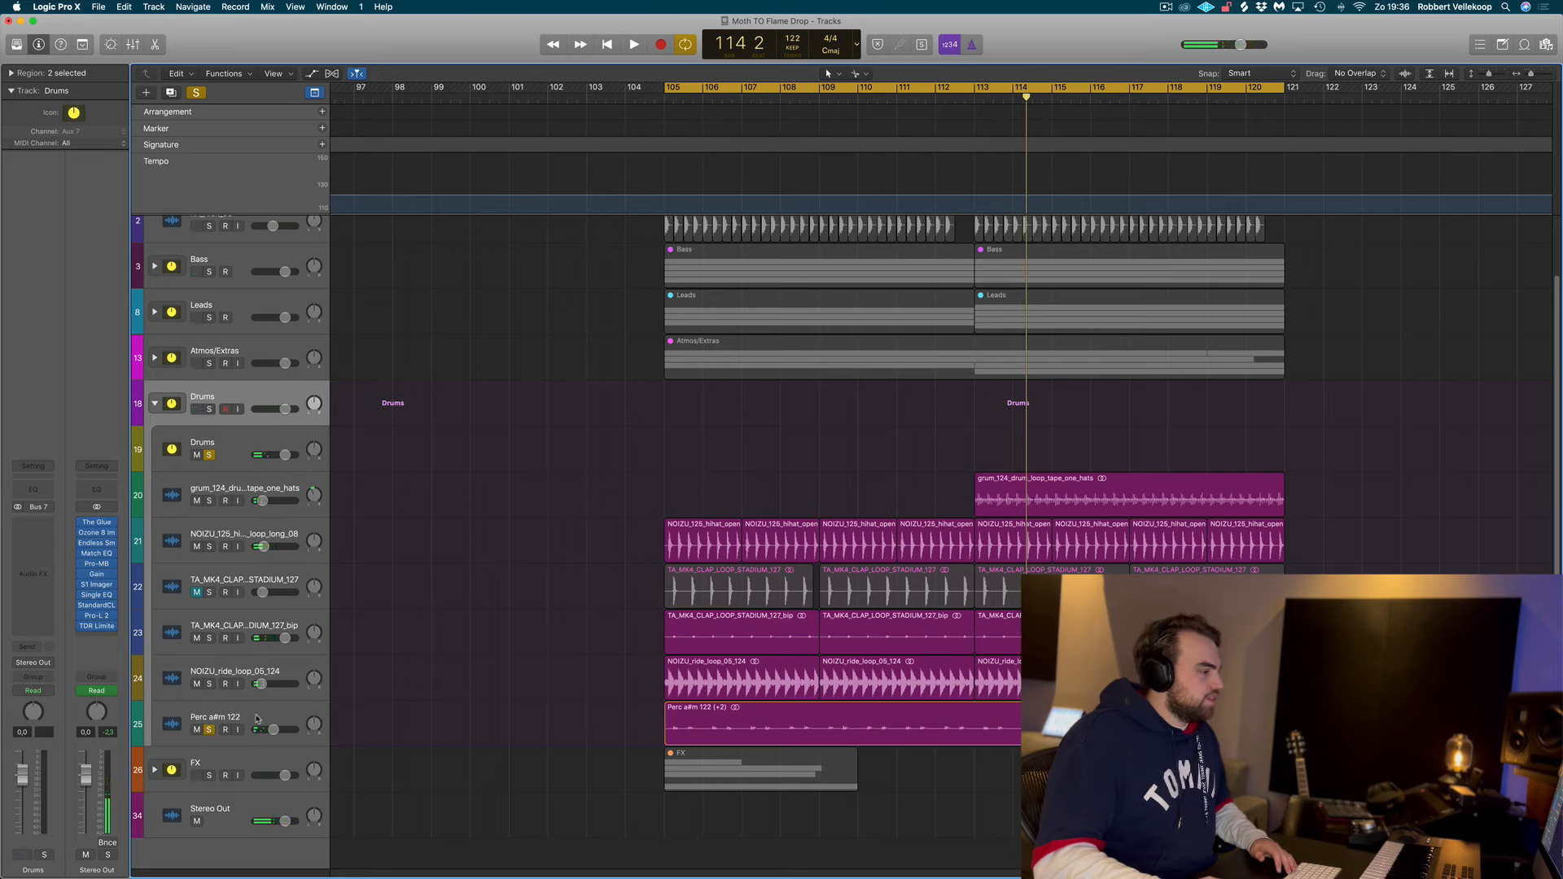
left_click(287, 715)
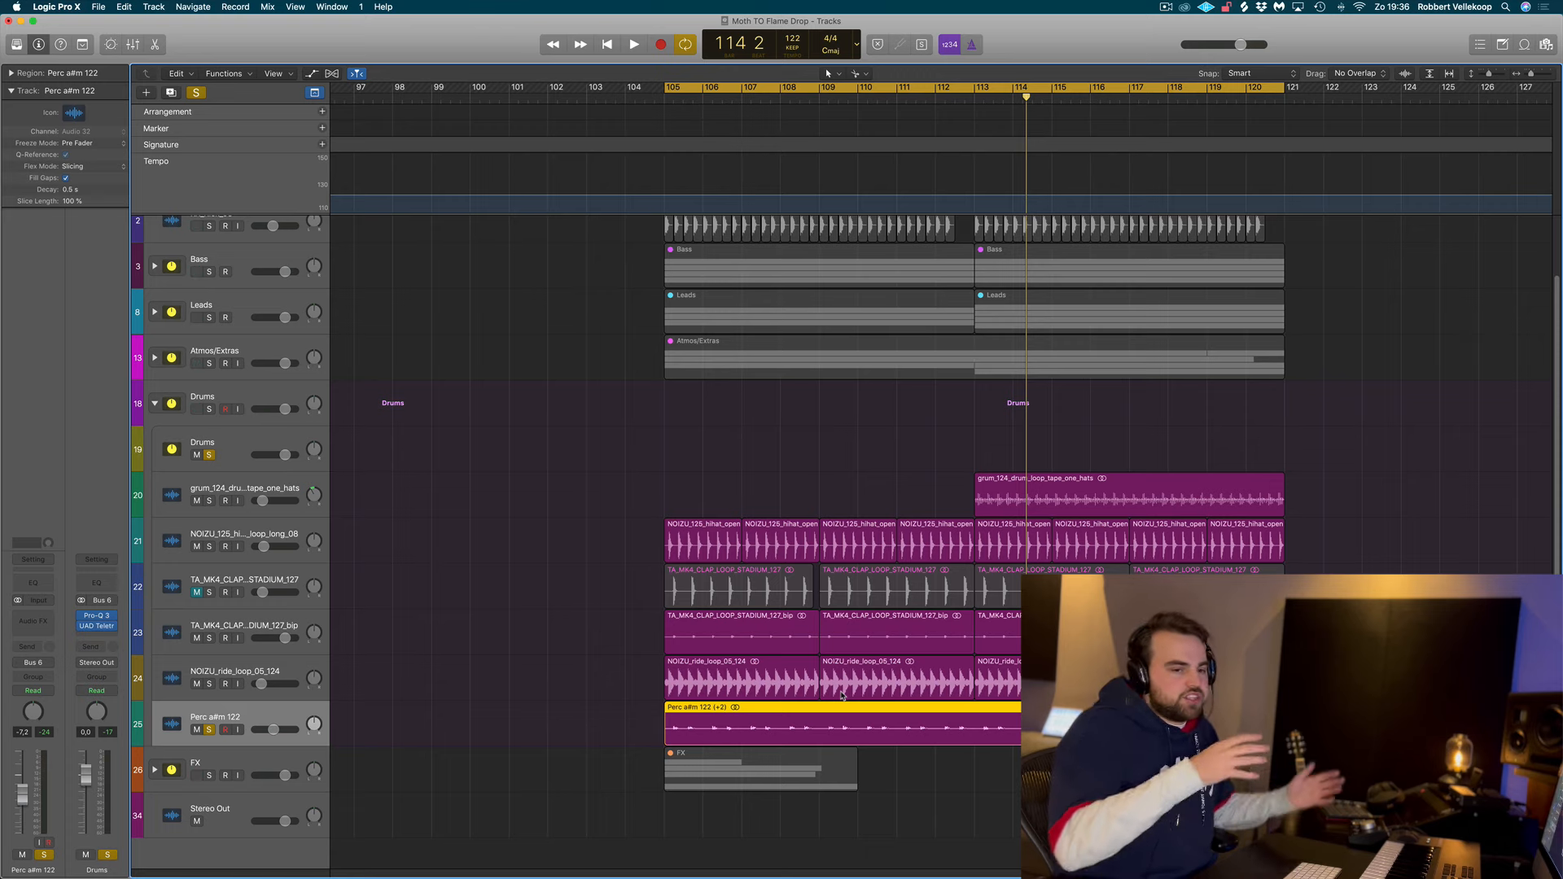
key("shift+space")
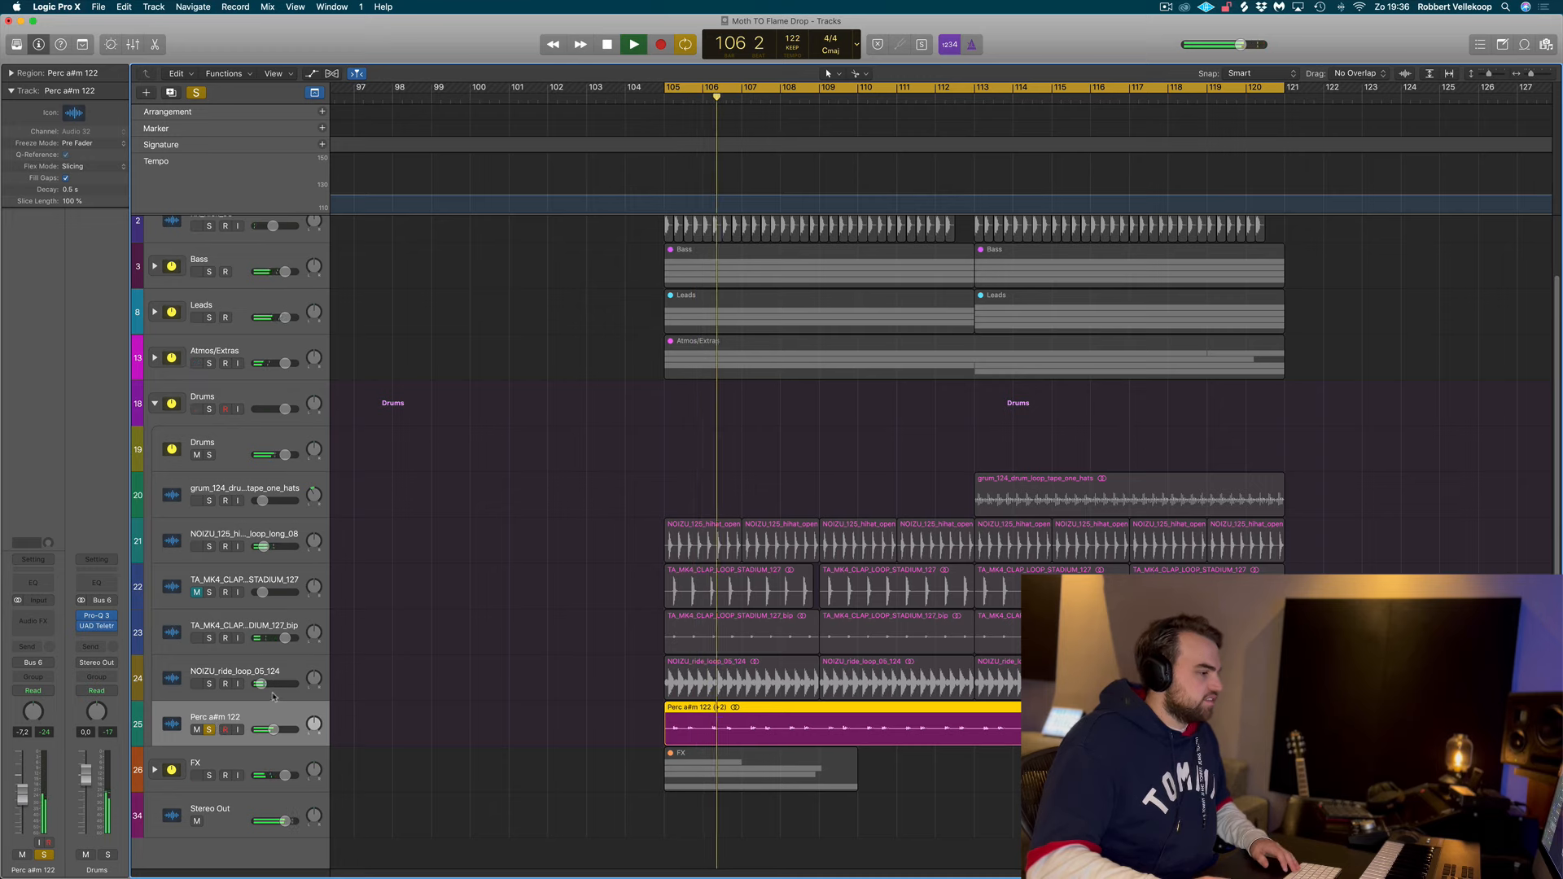
key("space")
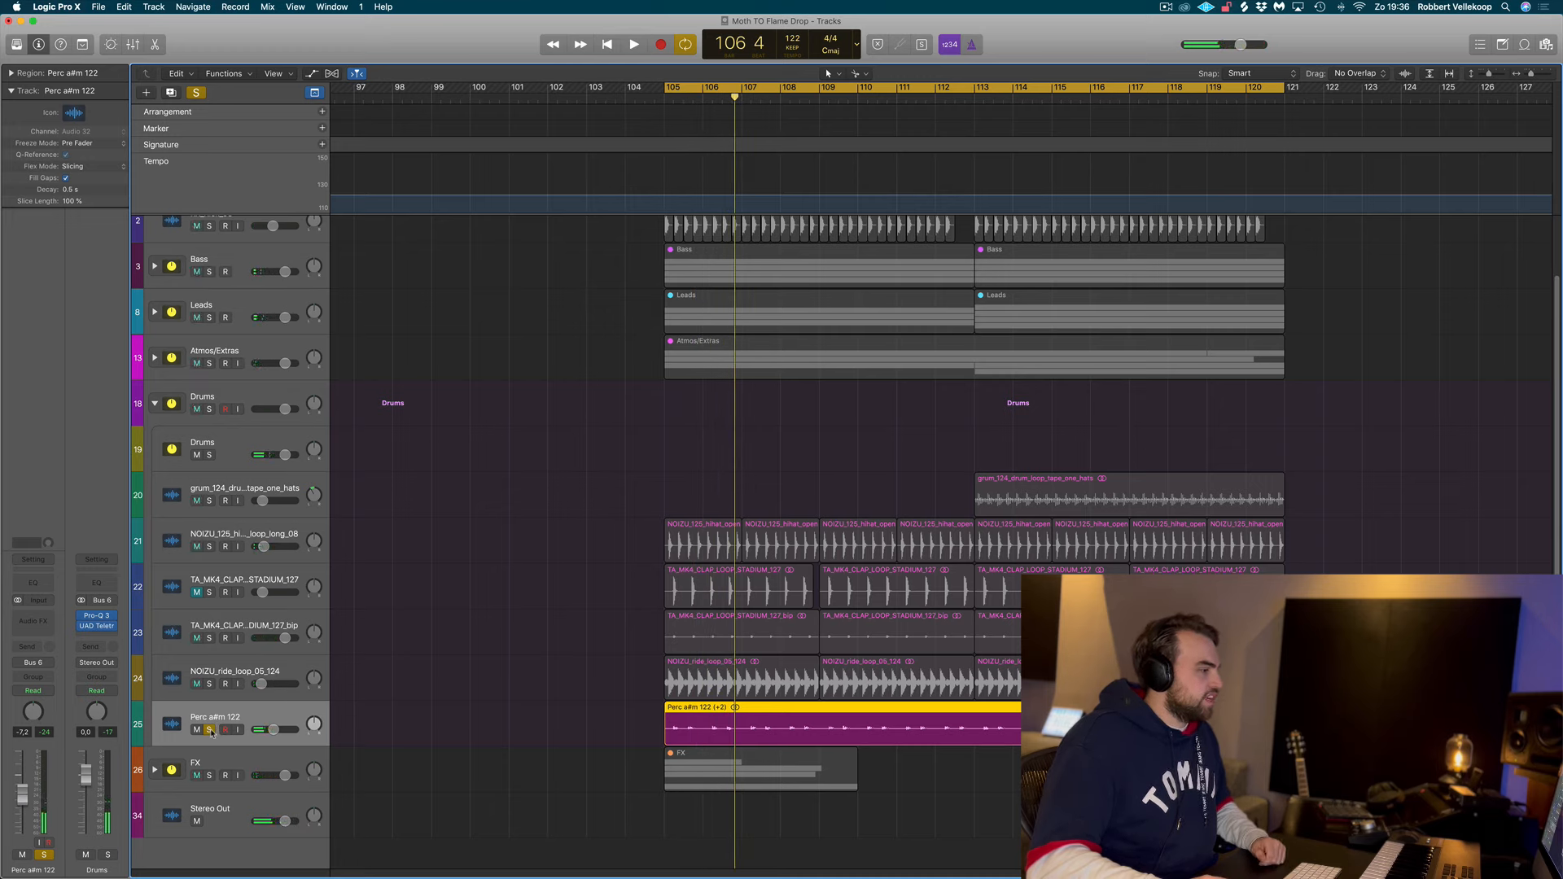
Step: Solo the inner Drums stack, then open its Pro-Q 3 equalizer to examine the curve and close it
left_click(222, 464)
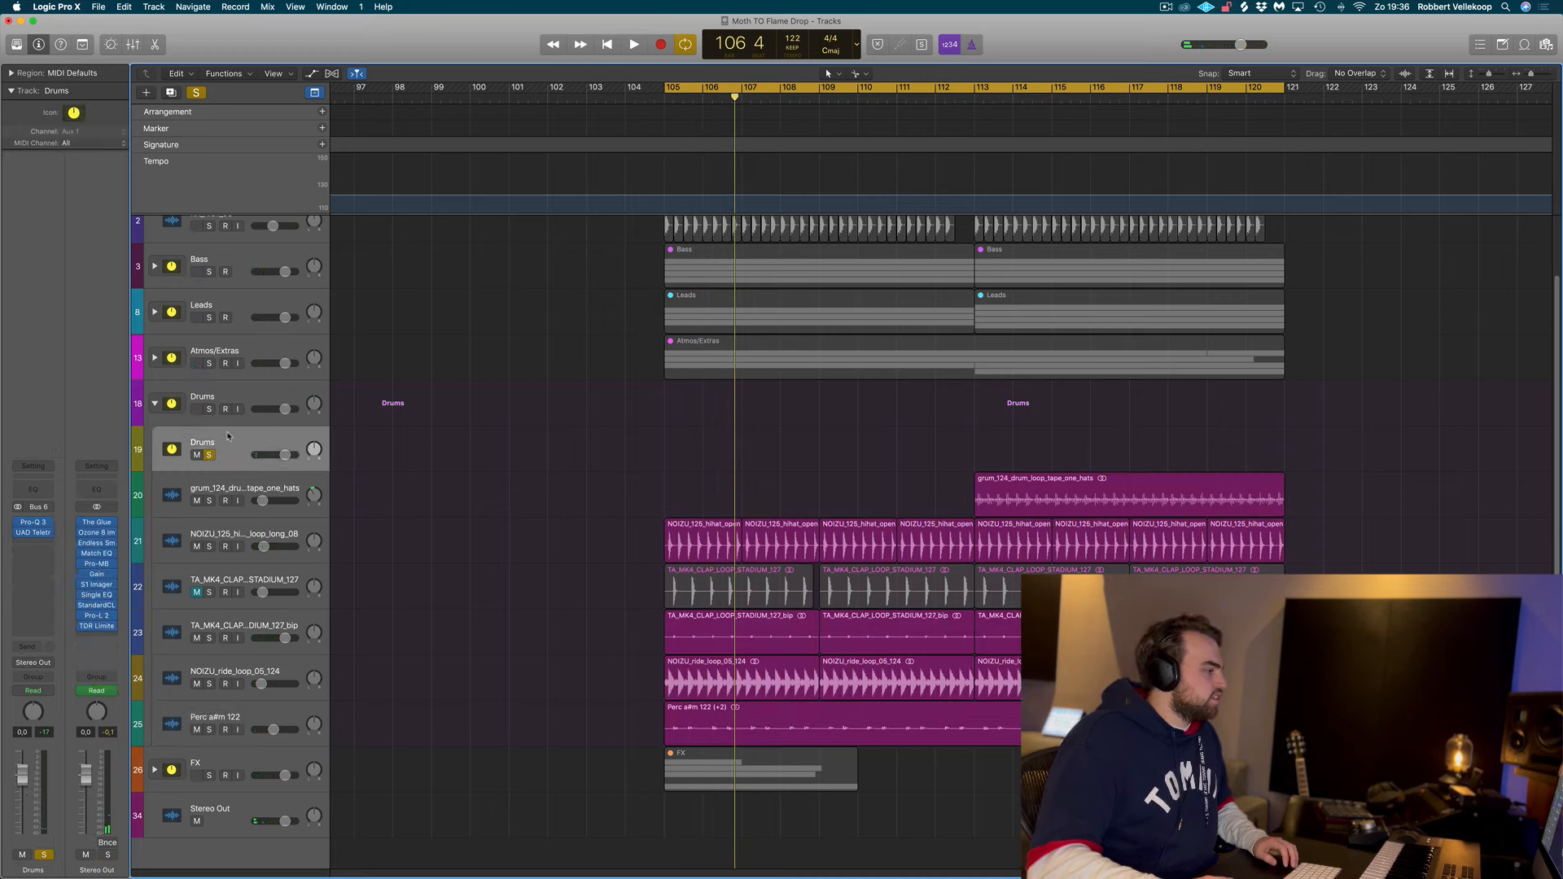
left_click(35, 525)
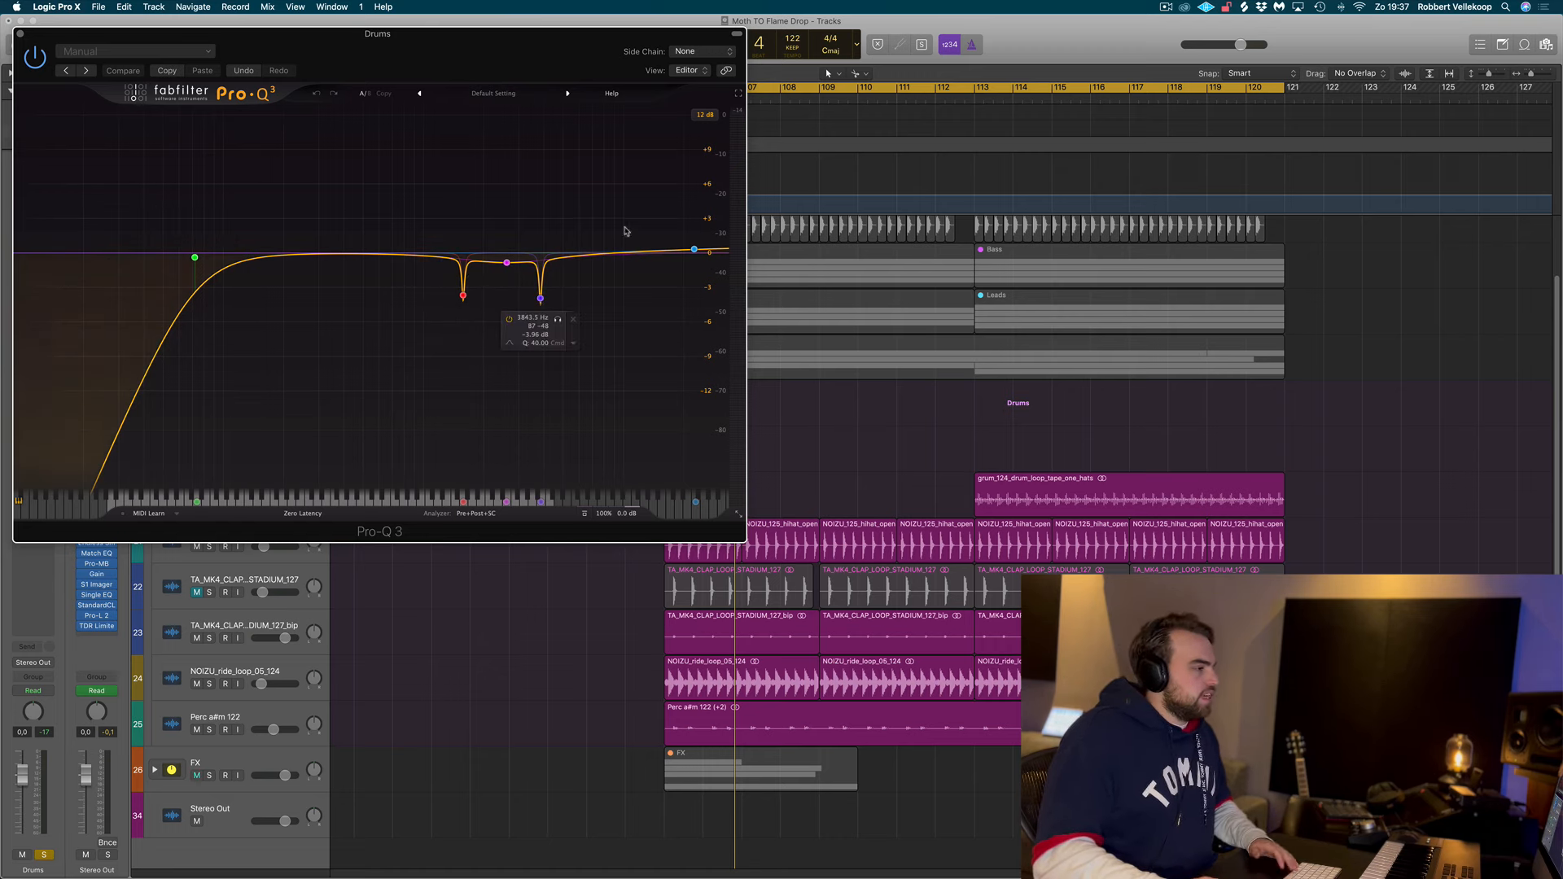
left_click(20, 36)
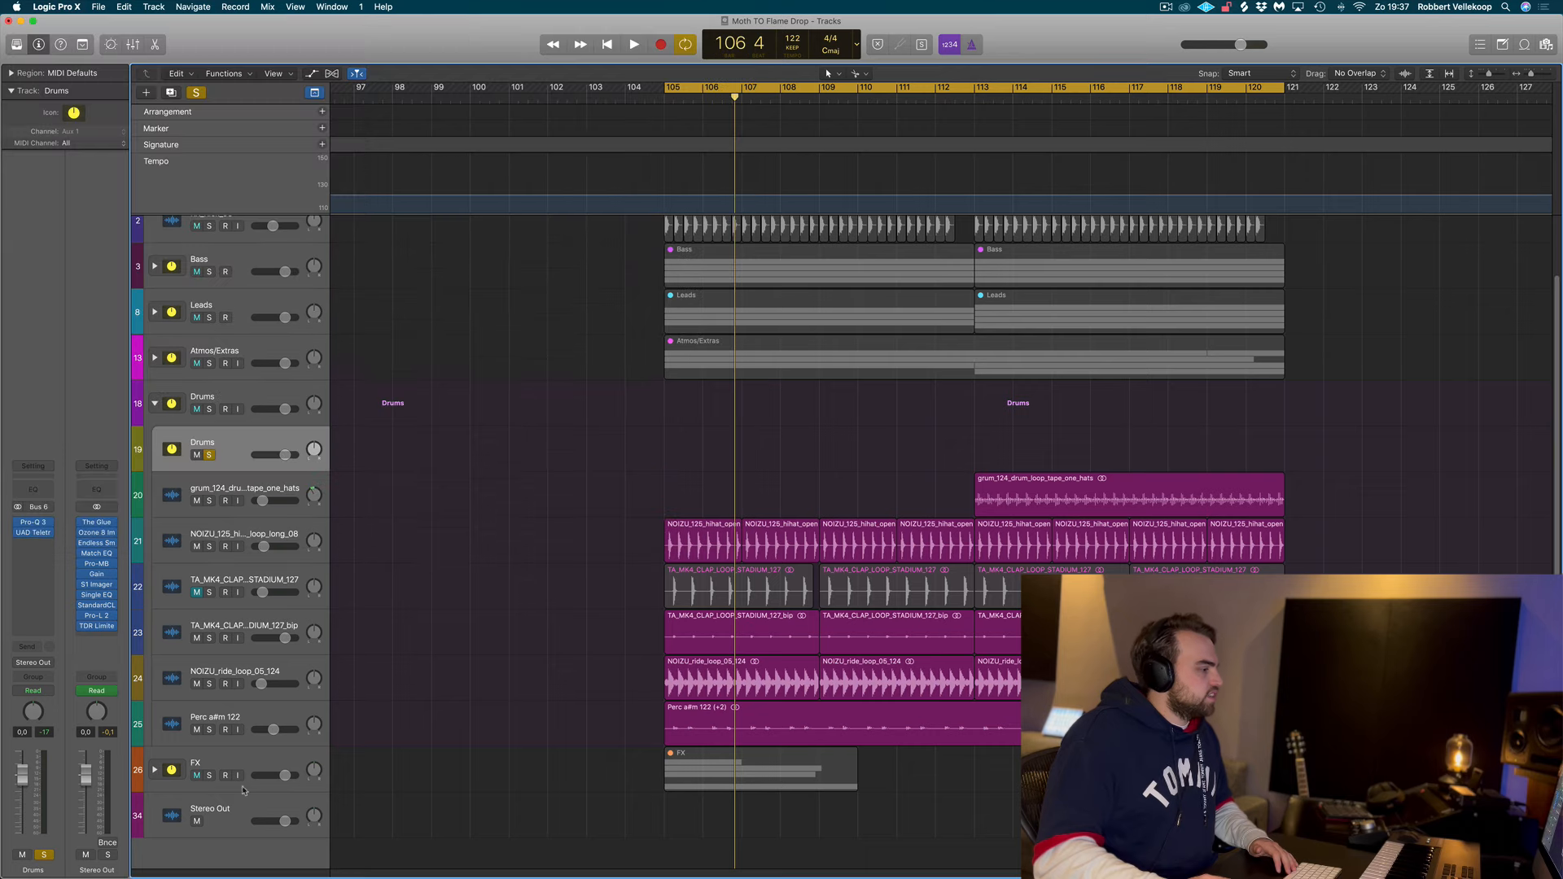
Step: Open the Drums stack's UAD Teletronix LA-2A compressor, play the soloed drums from bar 105, and close the plug-in
left_click(41, 532)
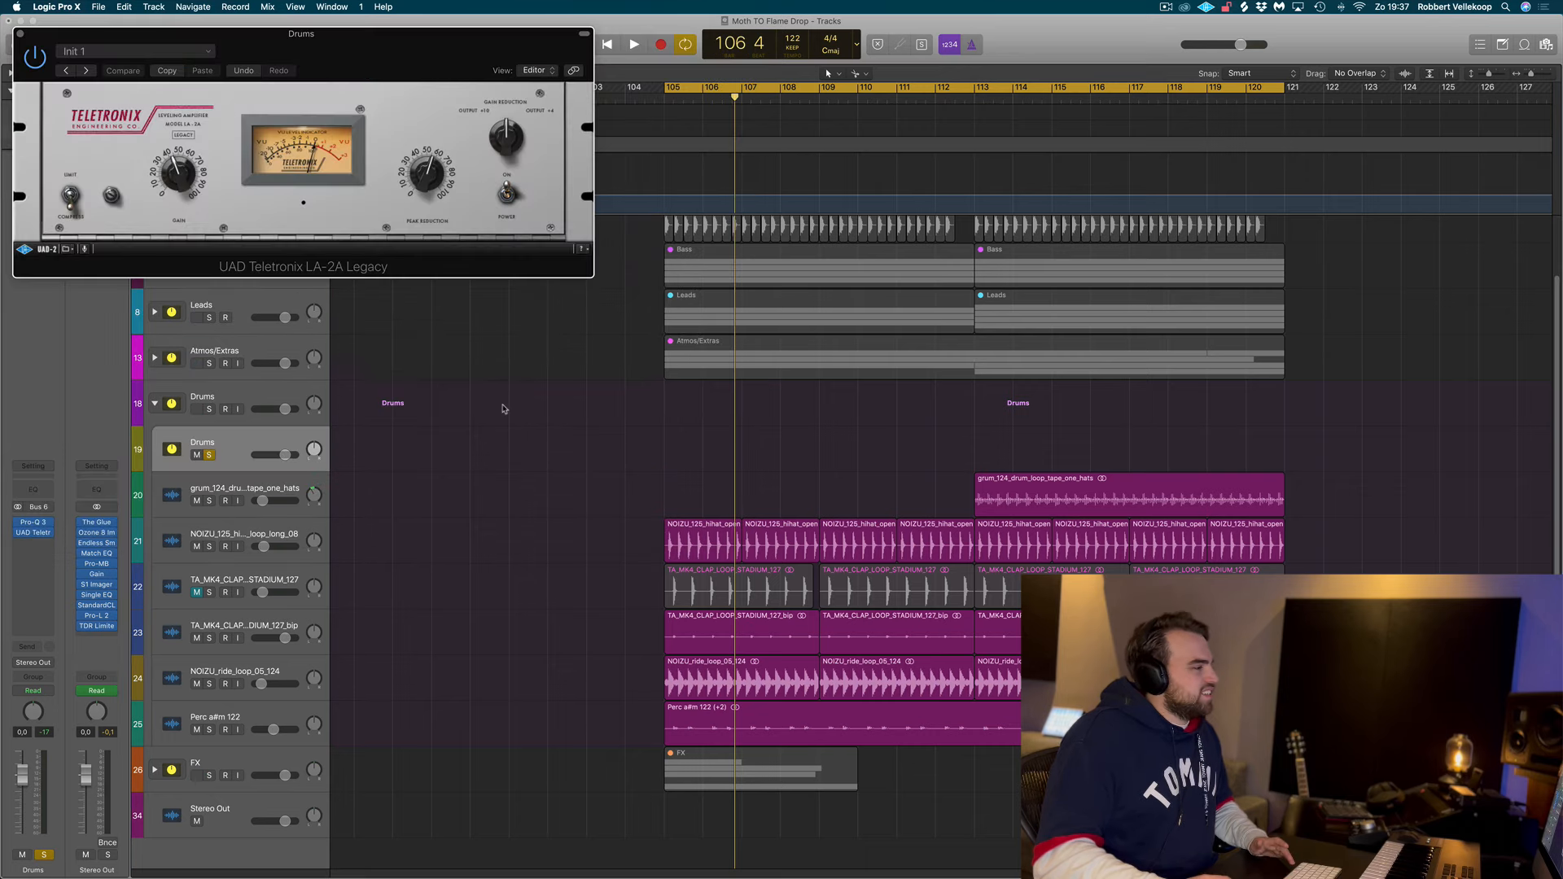
key("space")
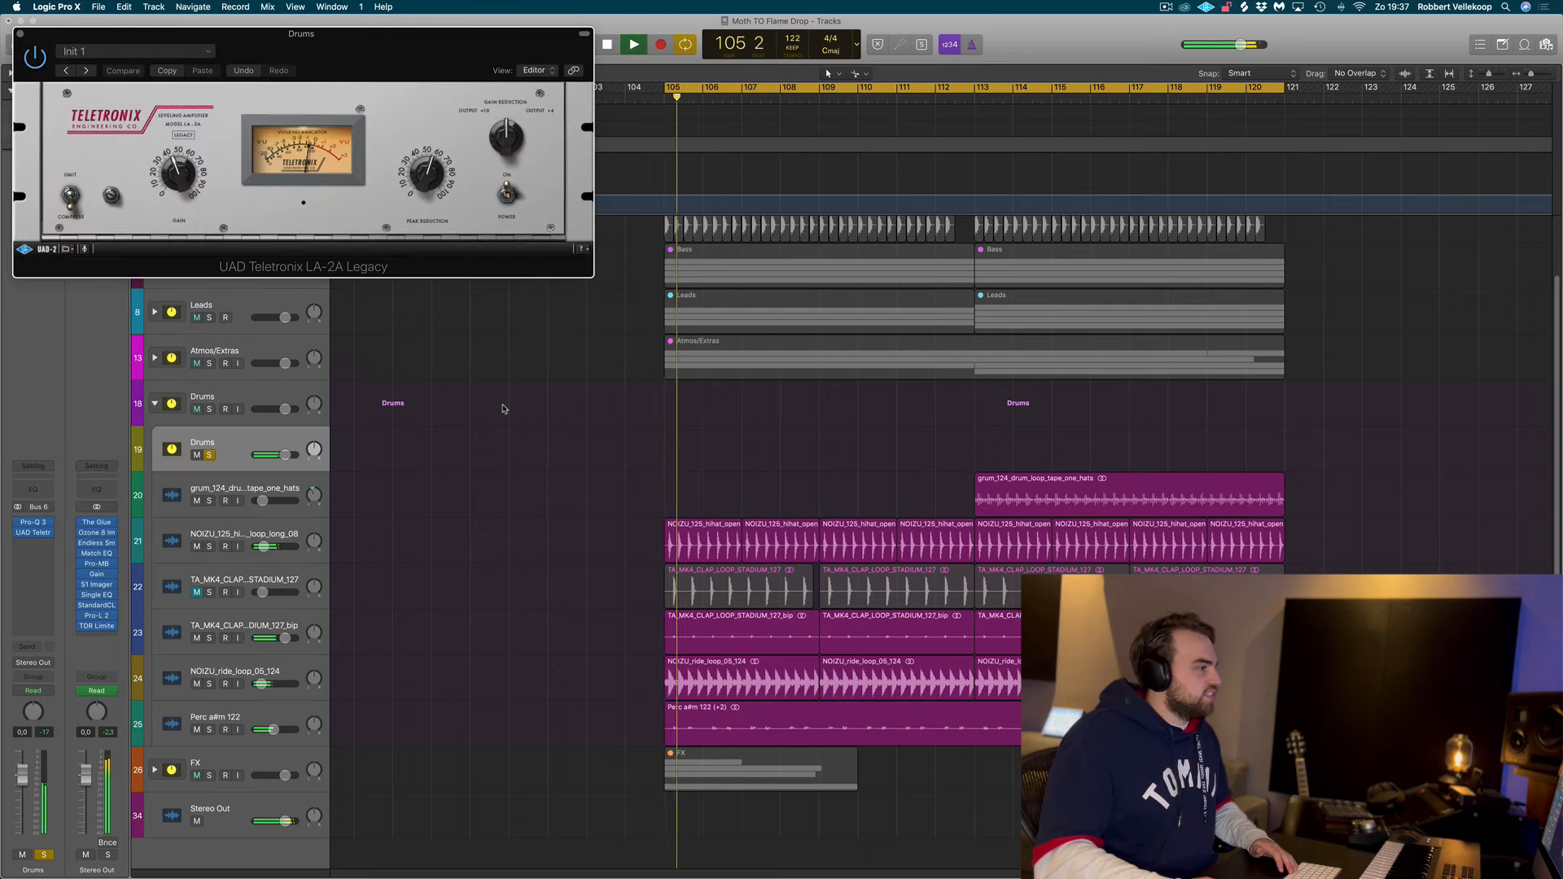
key("space")
left_click(20, 34)
Step: Clear the Drums solo, collapse the Drums stack and expand the FX stack
left_click(209, 455)
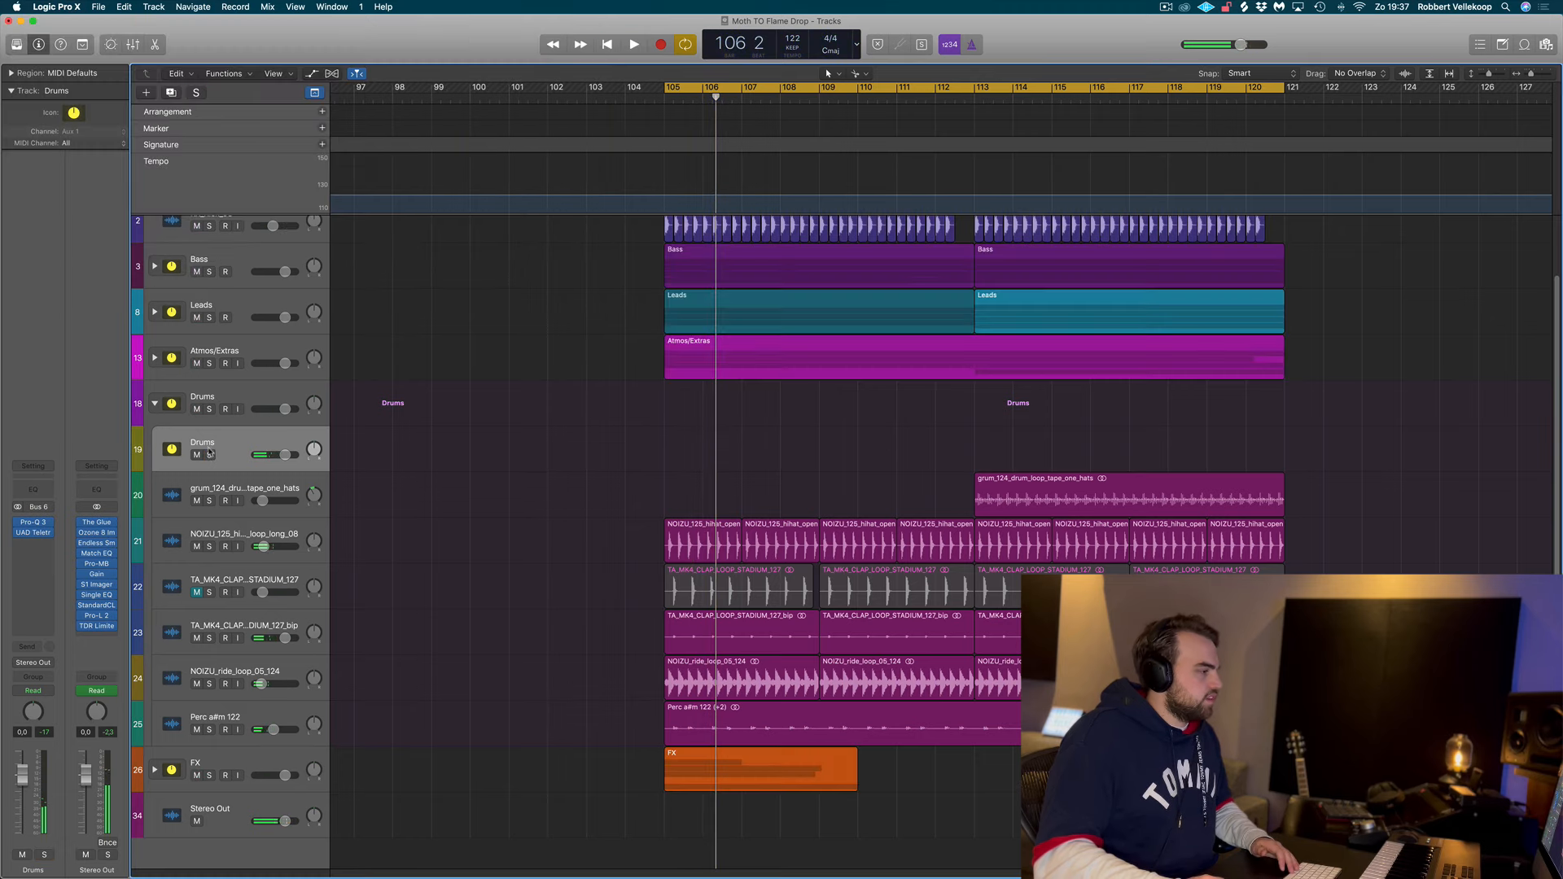
left_click(155, 403)
left_click(154, 513)
scroll(342, 477, "down", 2)
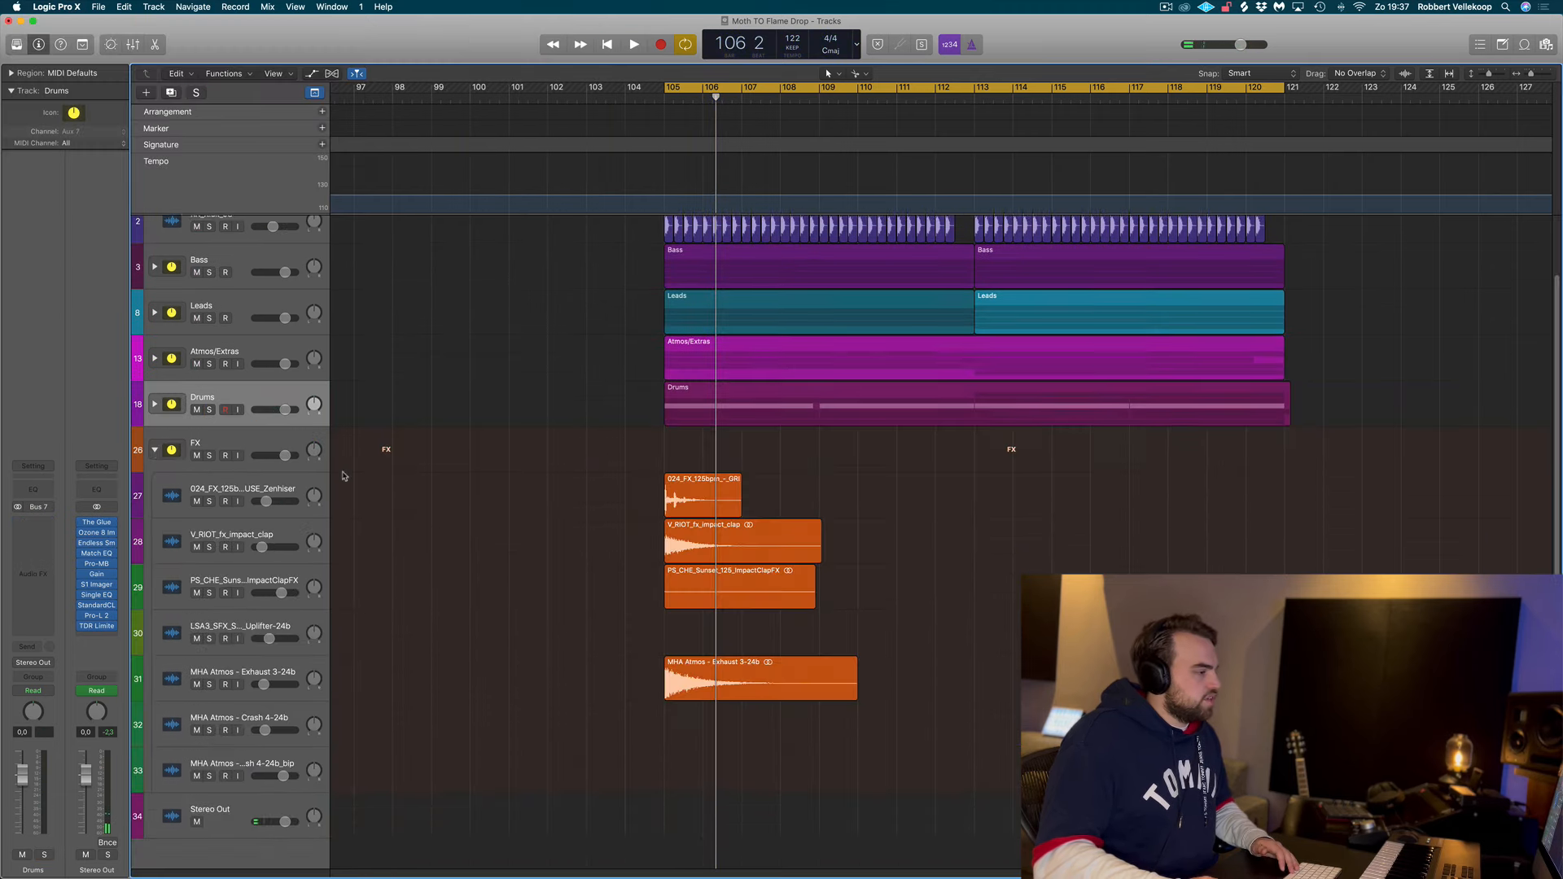
Step: Solo the FX stack and play it from bar 105, then clear its solo and collapse the stack
left_click(210, 454)
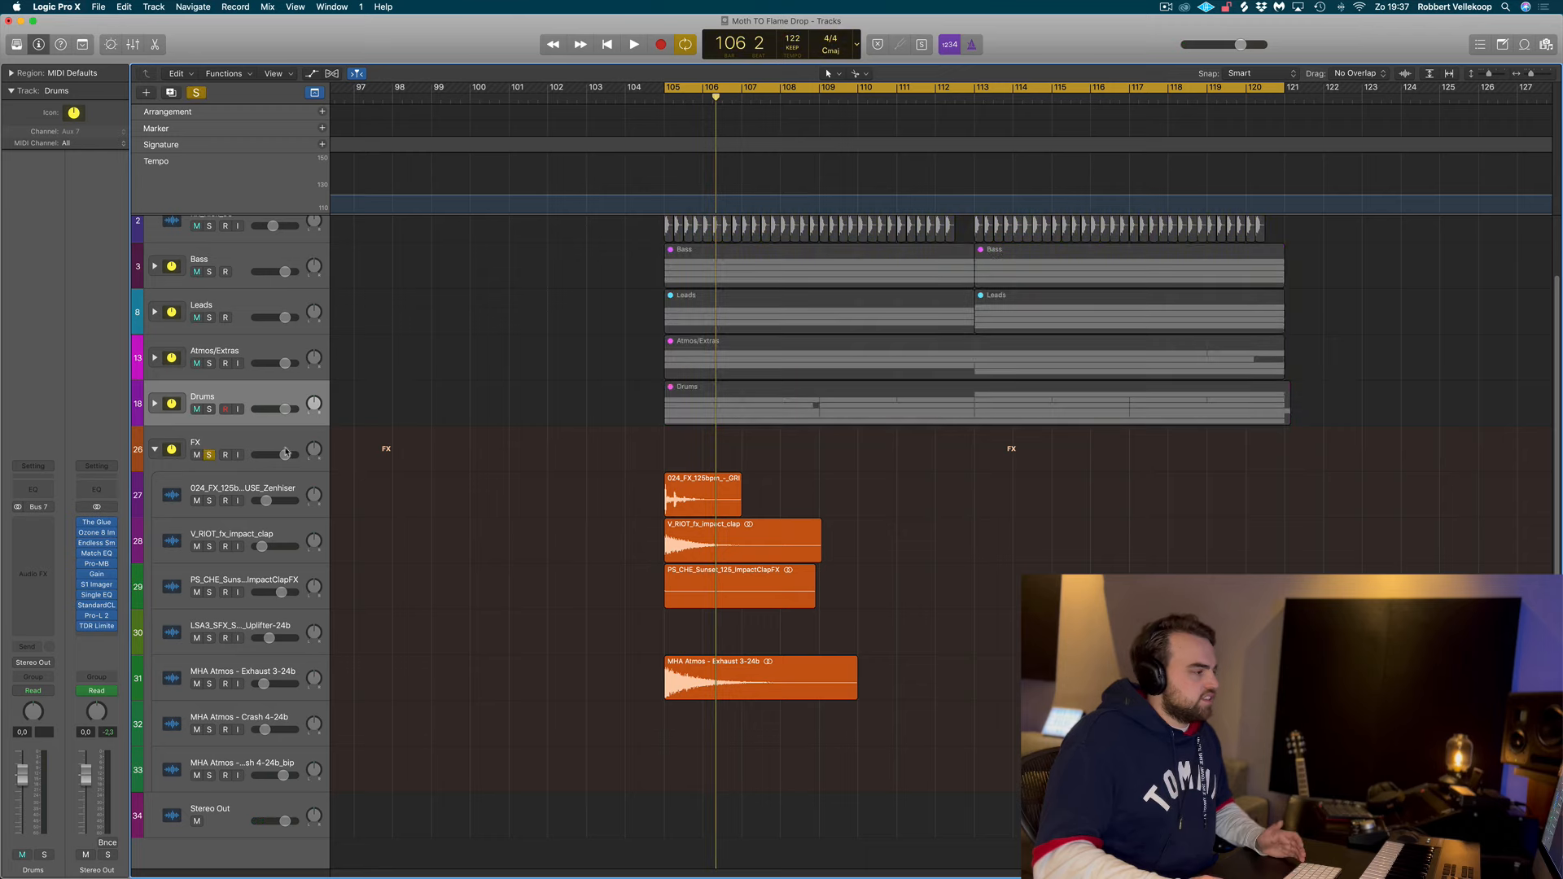
key("space")
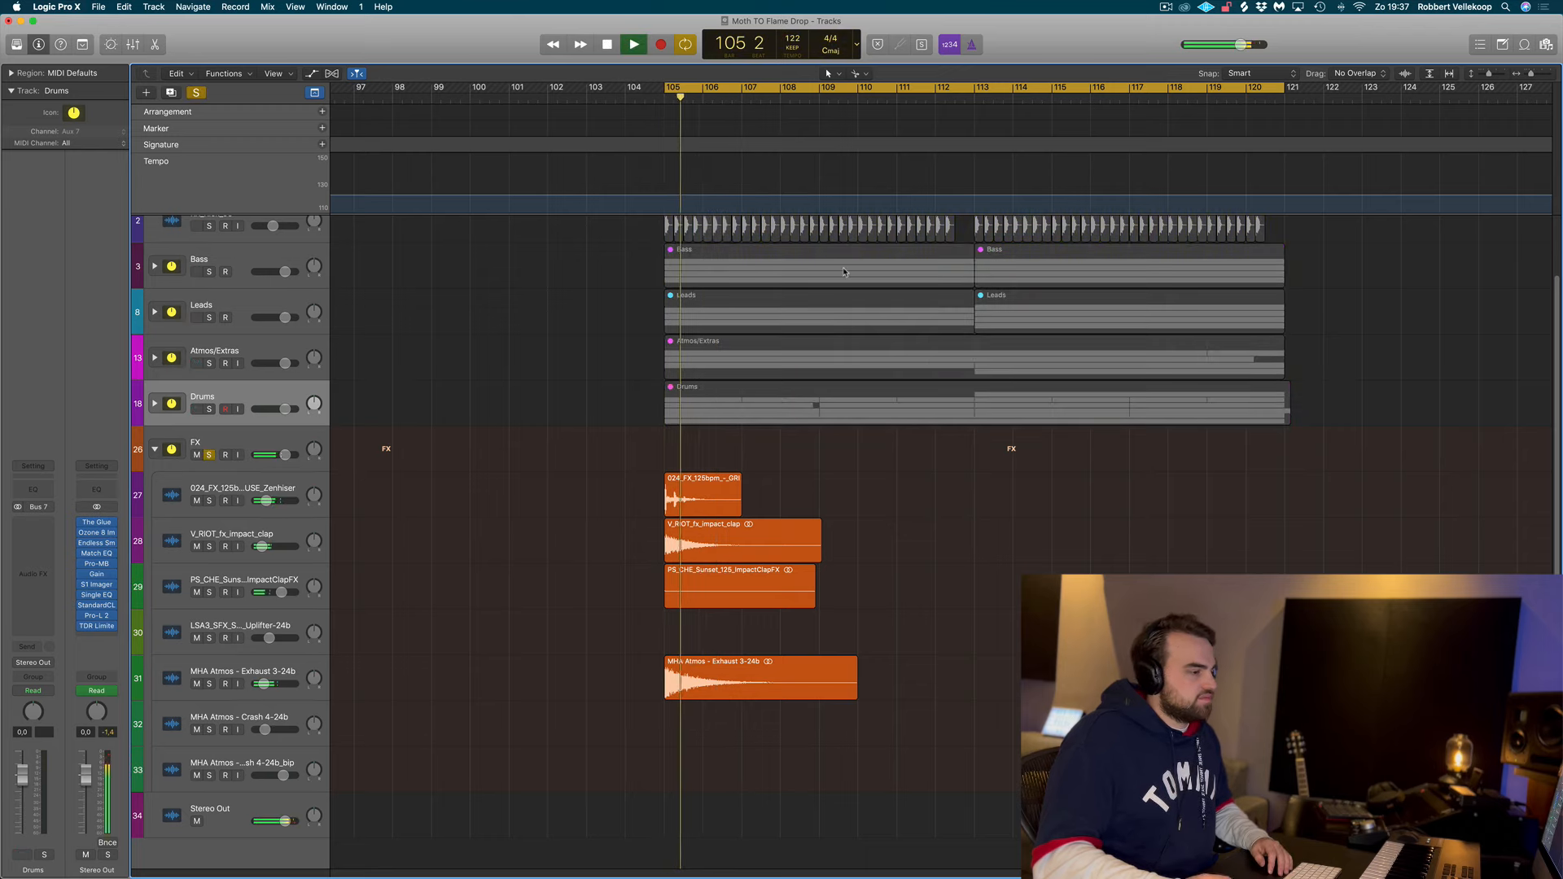
key("space")
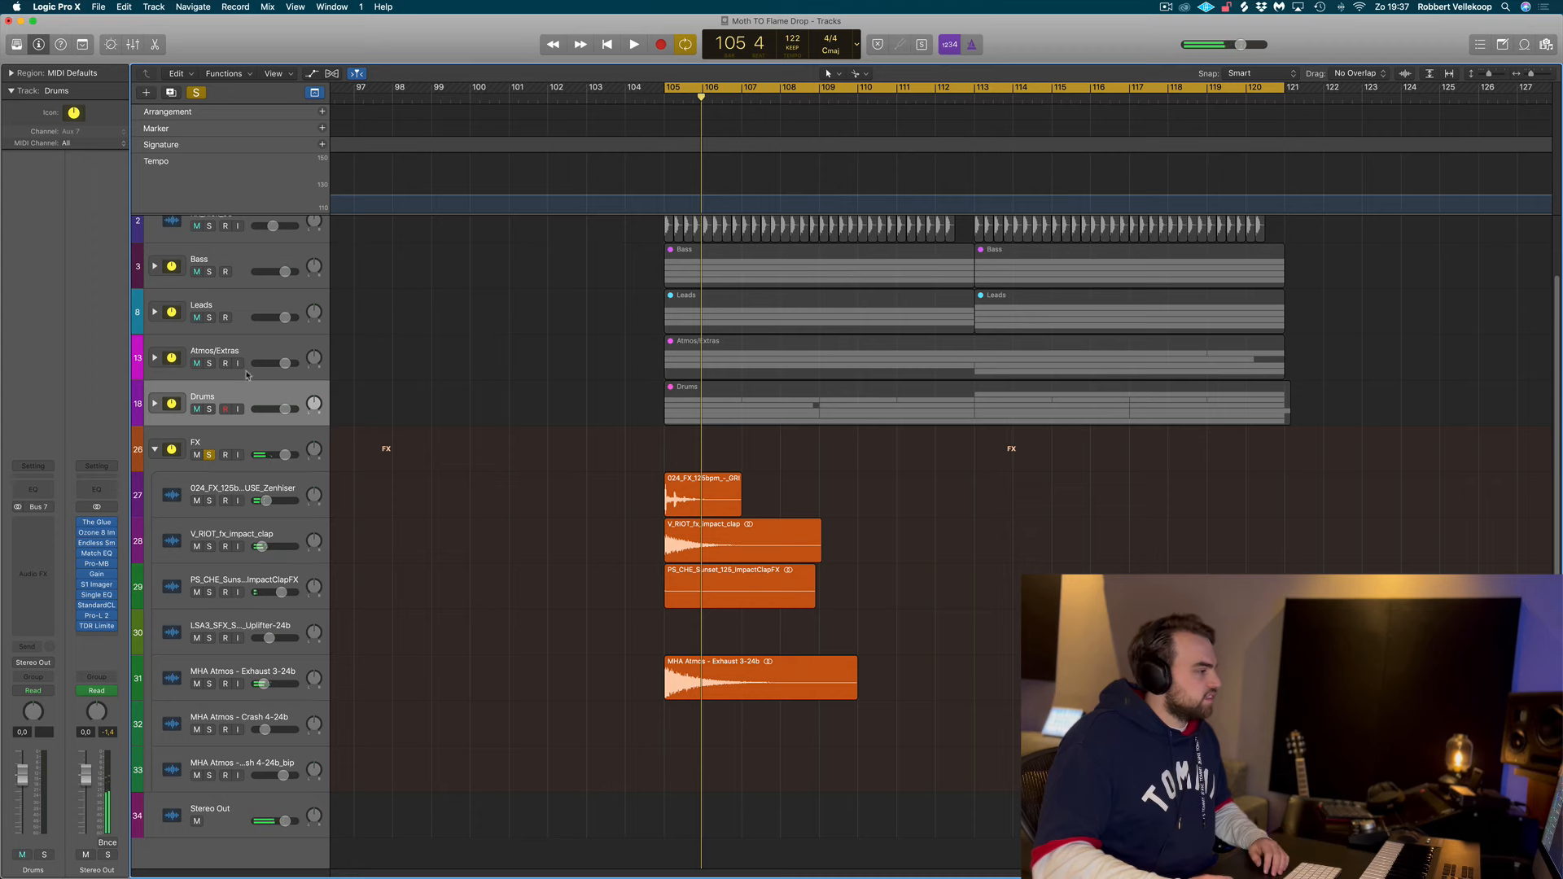
left_click(209, 454)
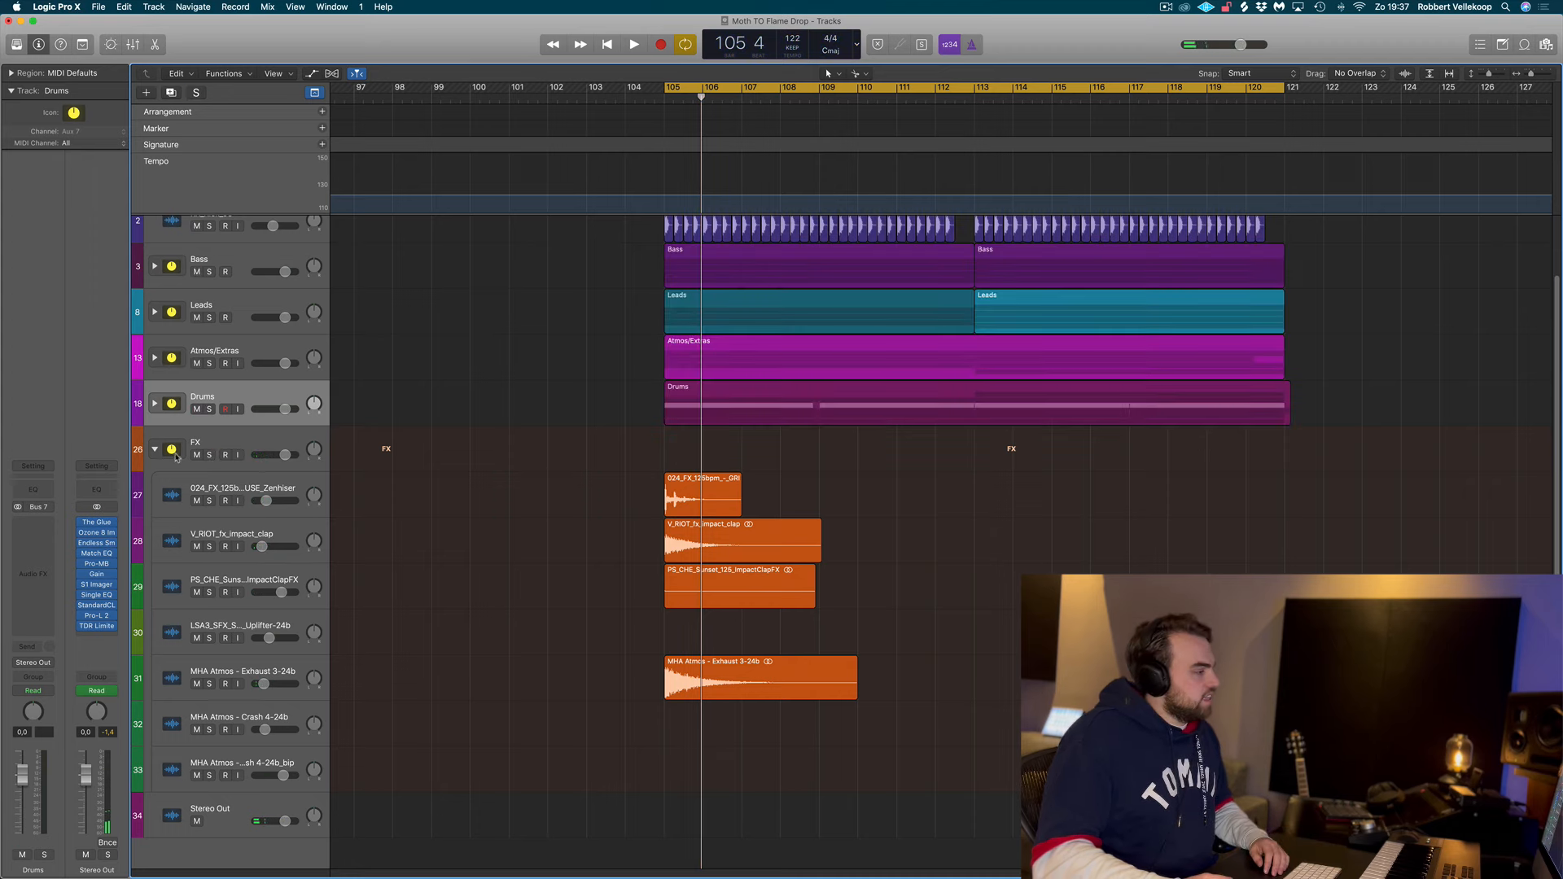
left_click(154, 449)
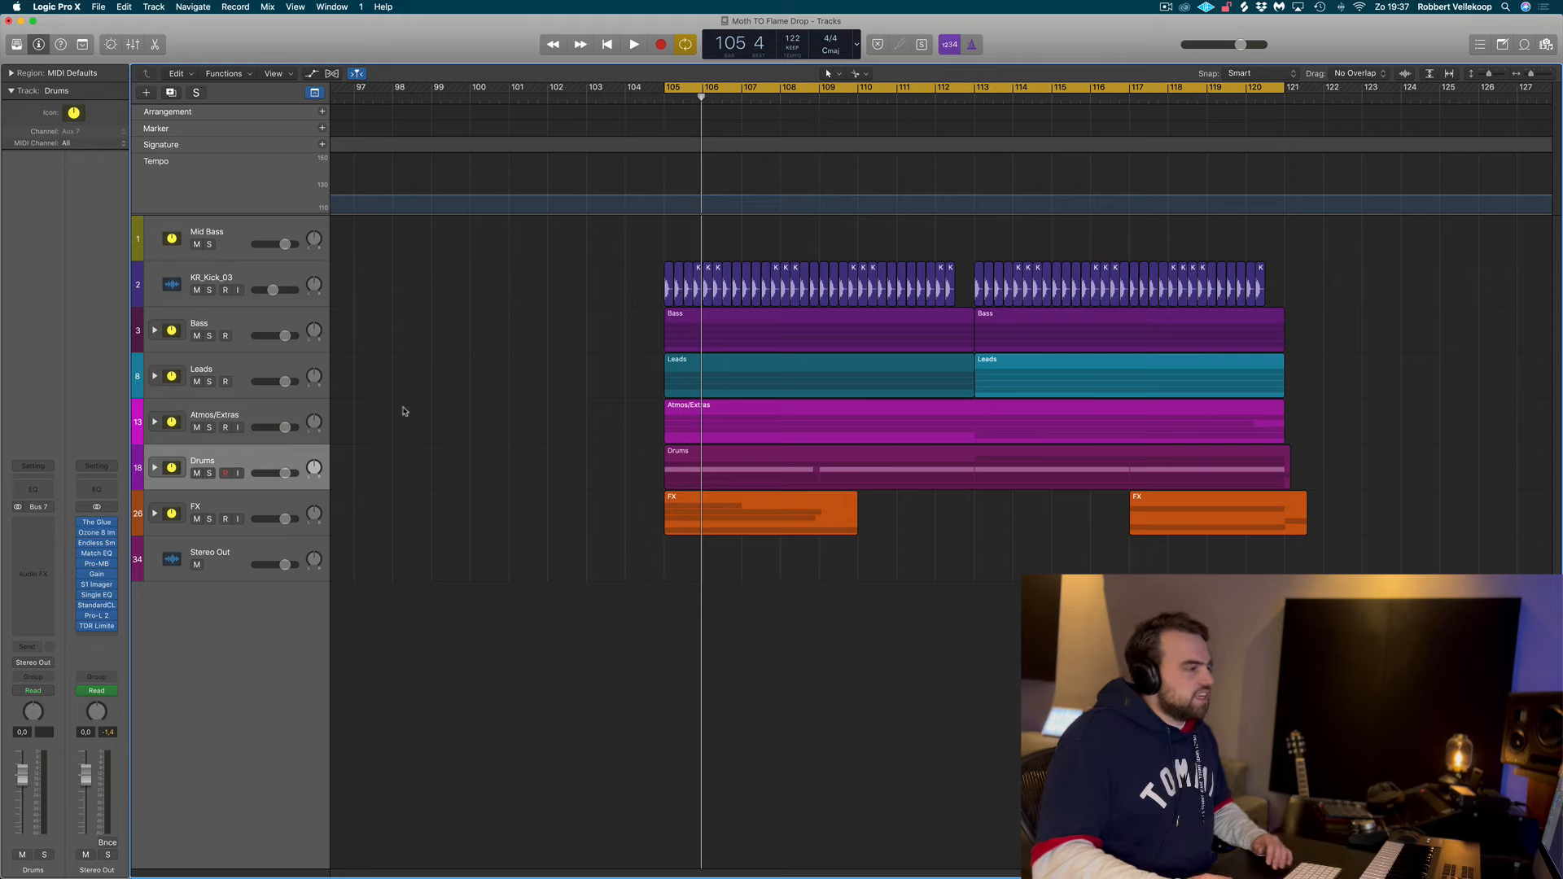
key("space")
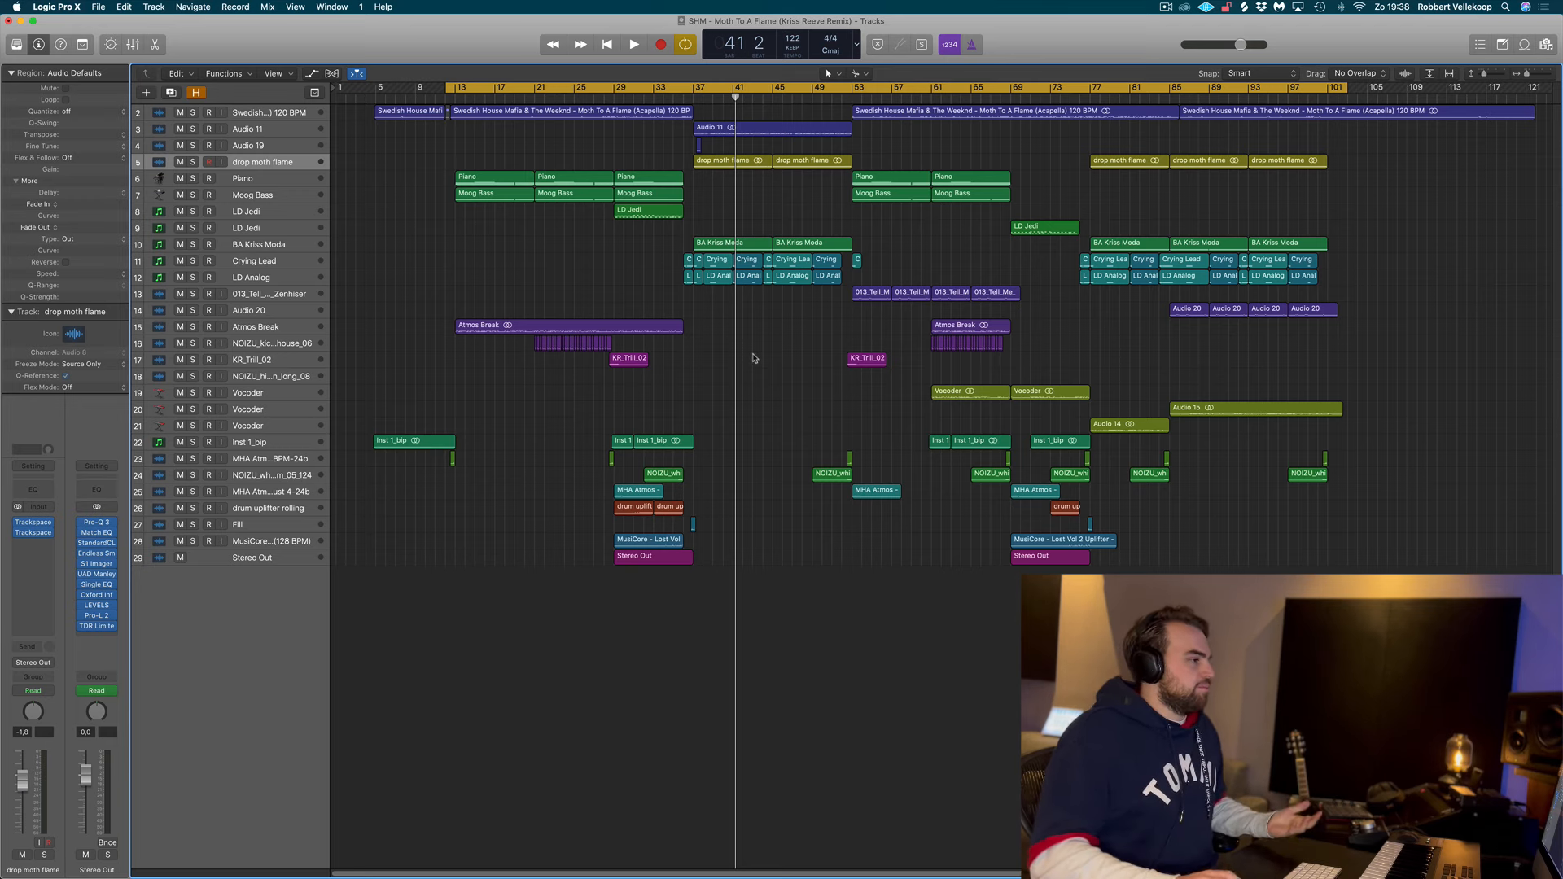
Step: In the full remix project, examine the drop moth flame track and its two regions in the first drop
left_click(288, 164)
left_click_drag(869, 156, 687, 166)
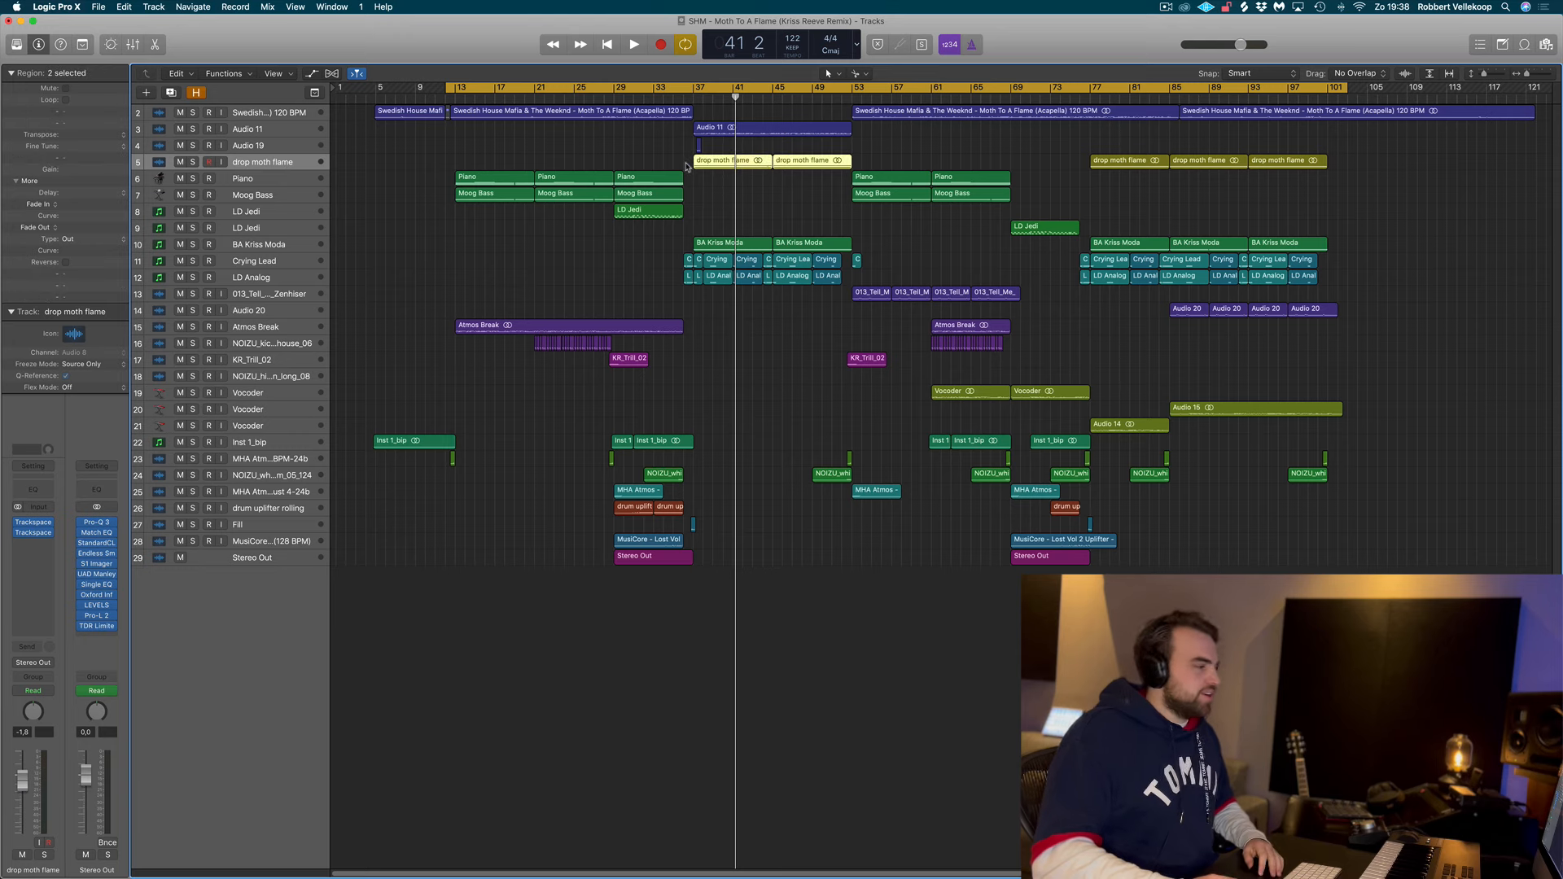
left_click(682, 158)
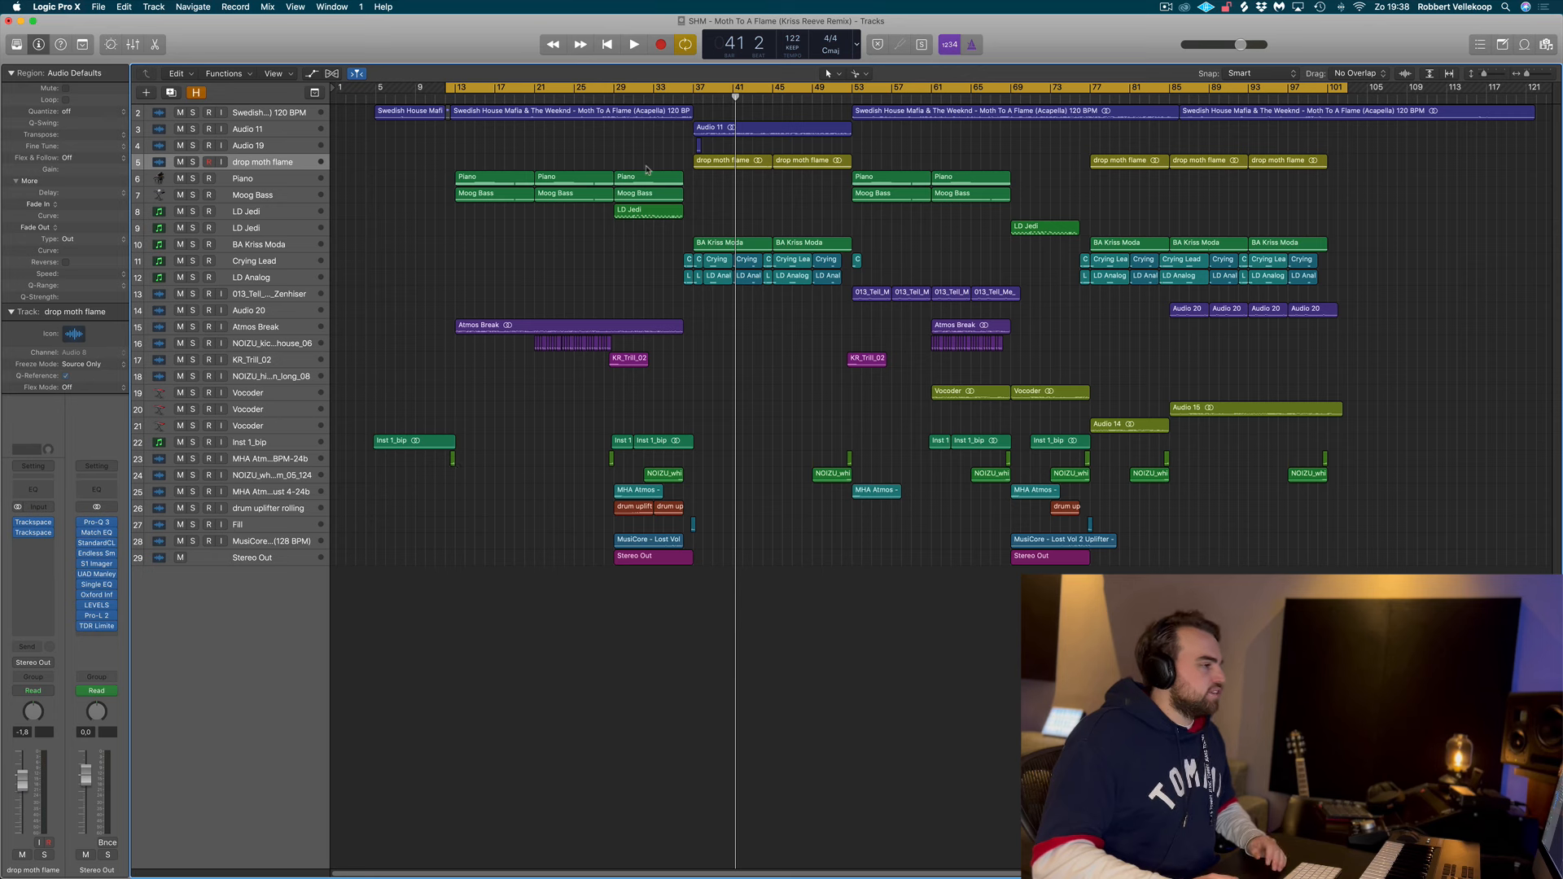
Step: Solo the Swedish House Mafia acapella, Audio 11 and Audio 19 tracks and play them from bar 21
left_click(281, 114)
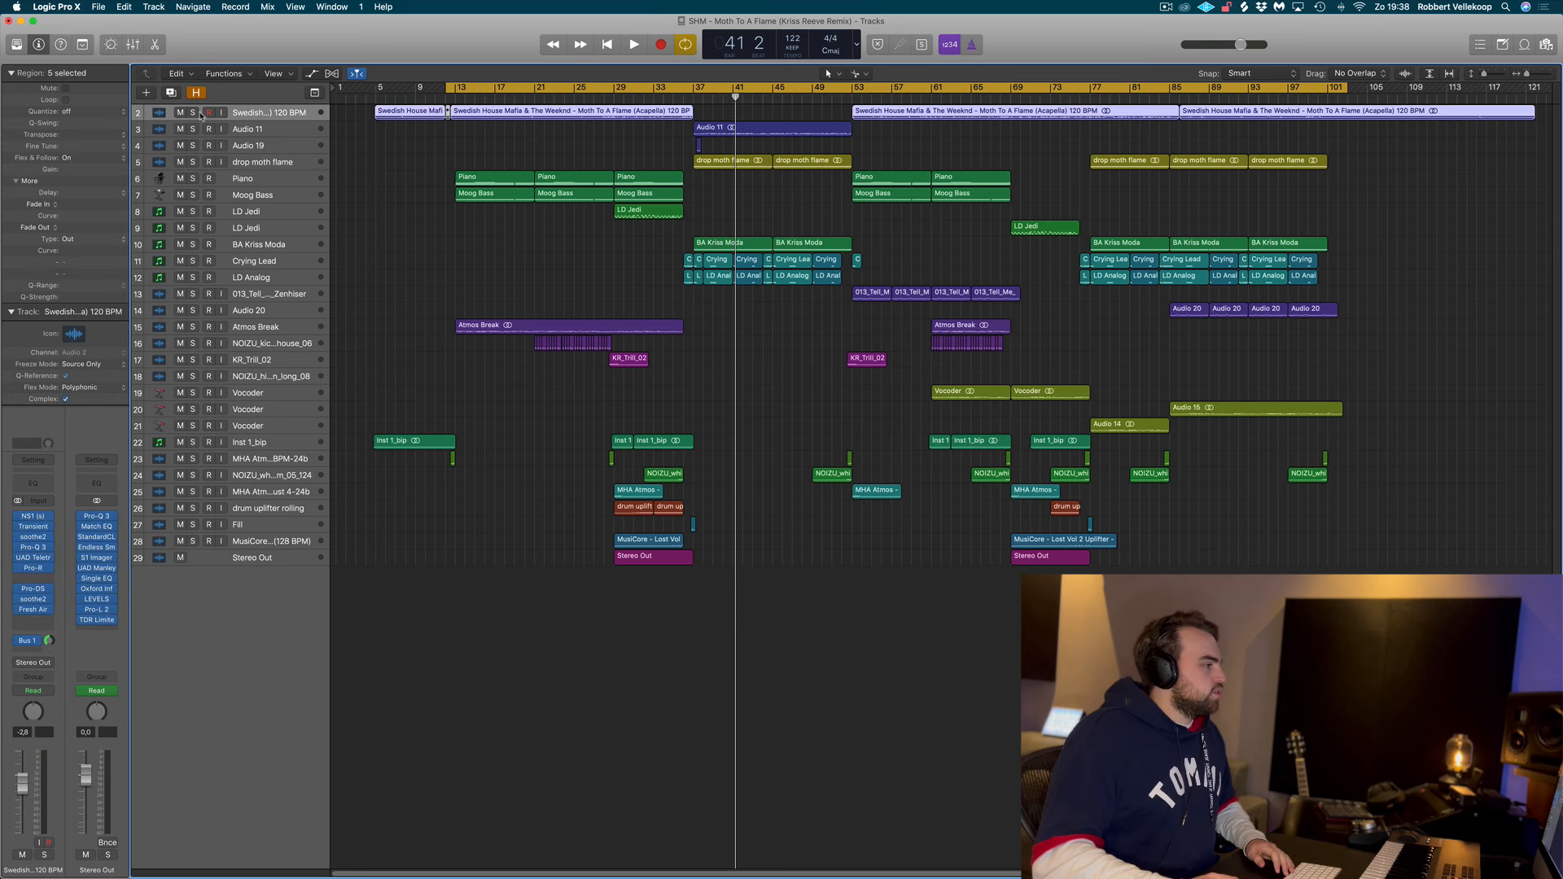
left_click(193, 112)
left_click(193, 128)
left_click(193, 145)
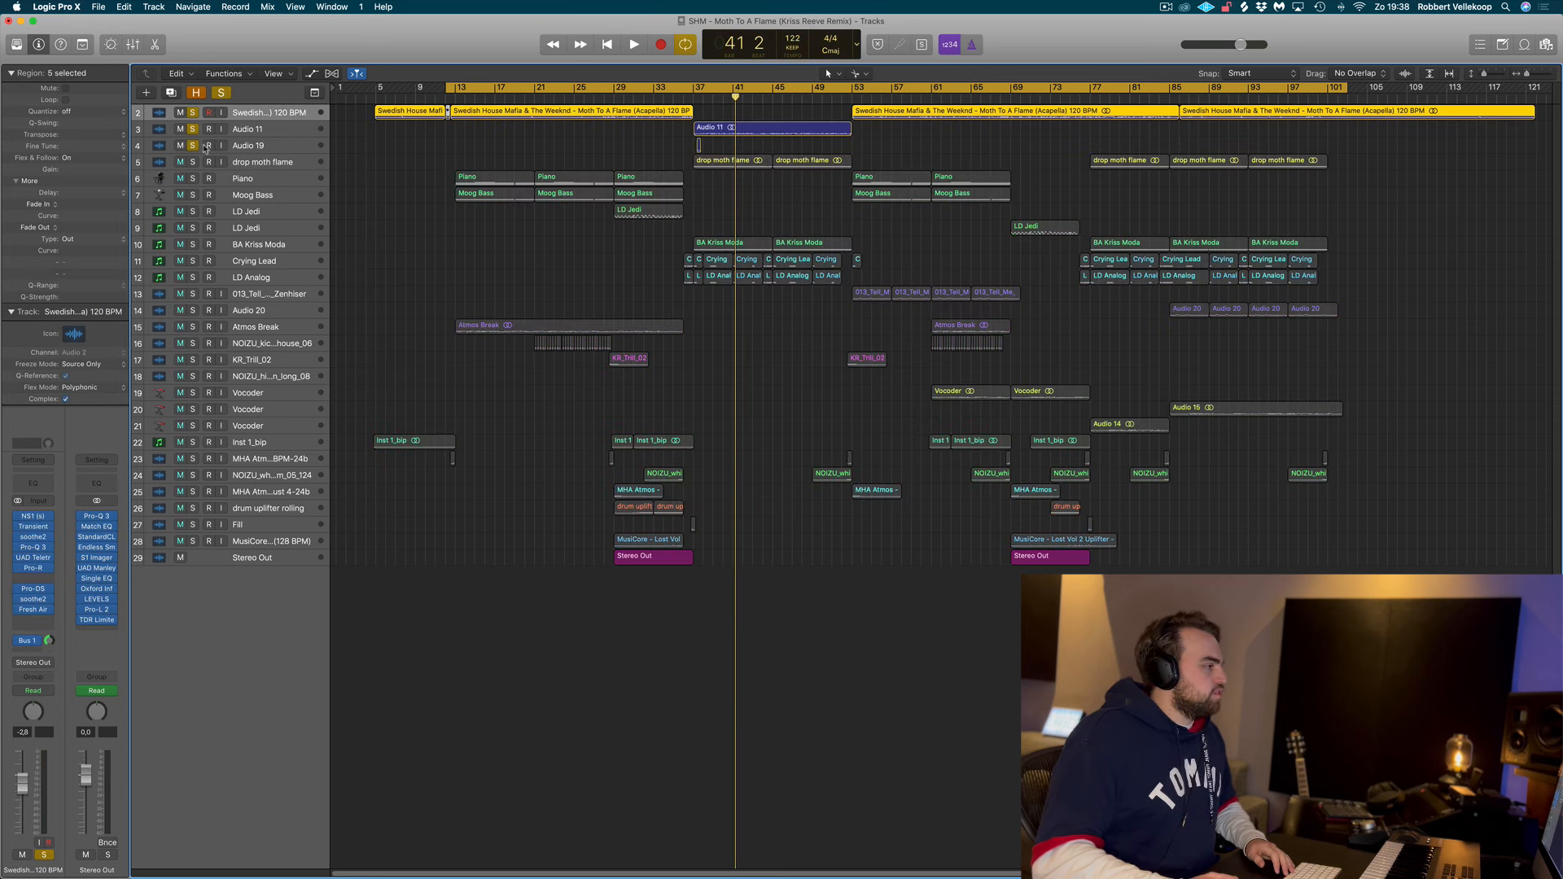
left_click(504, 149)
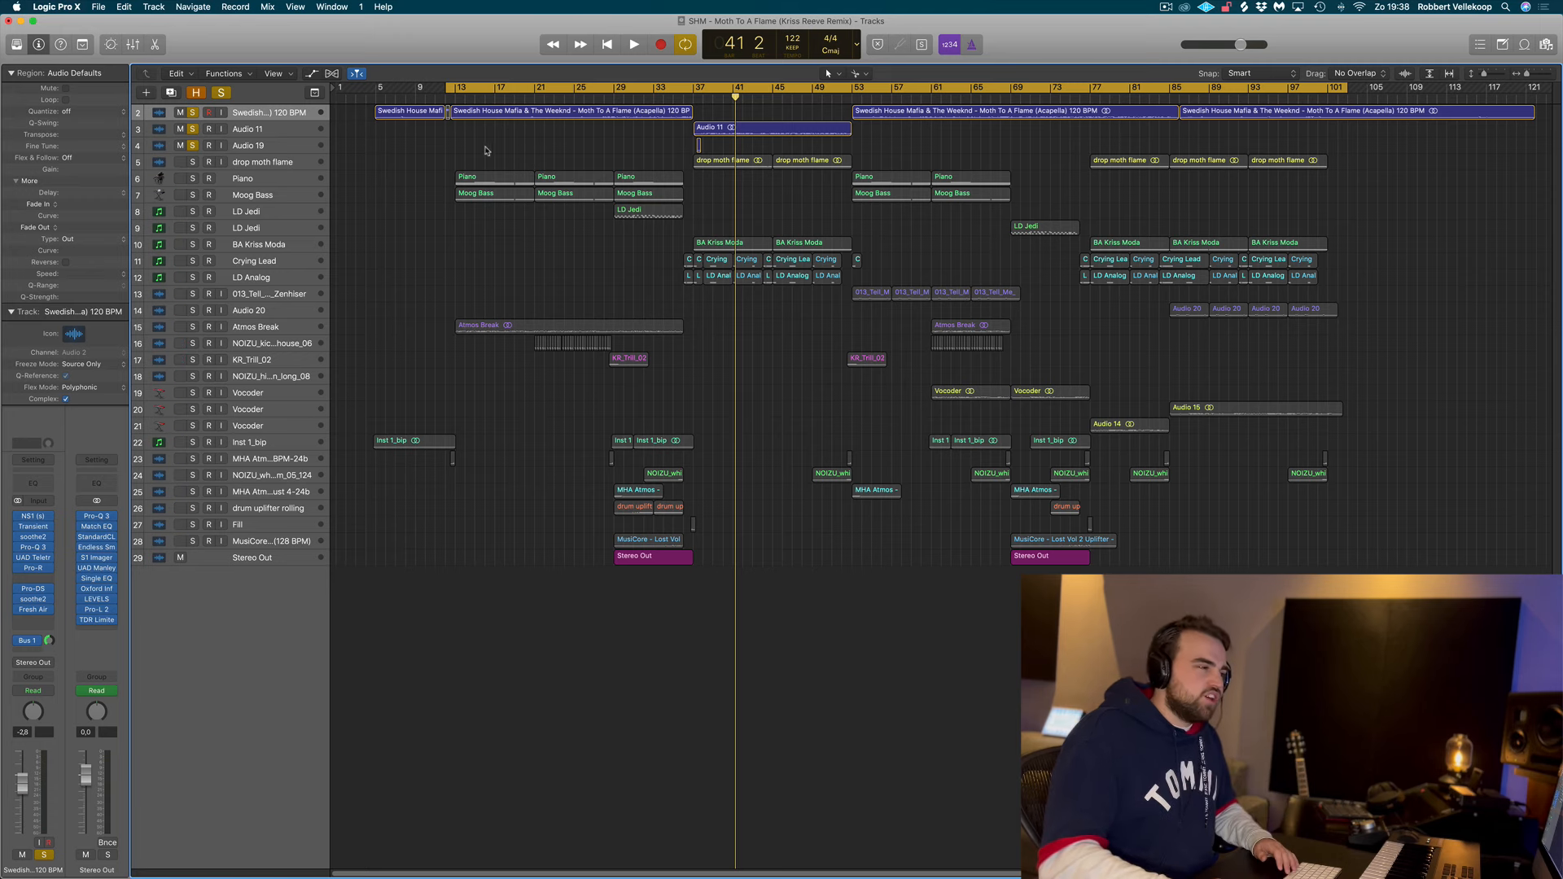
left_click(534, 98)
key("space")
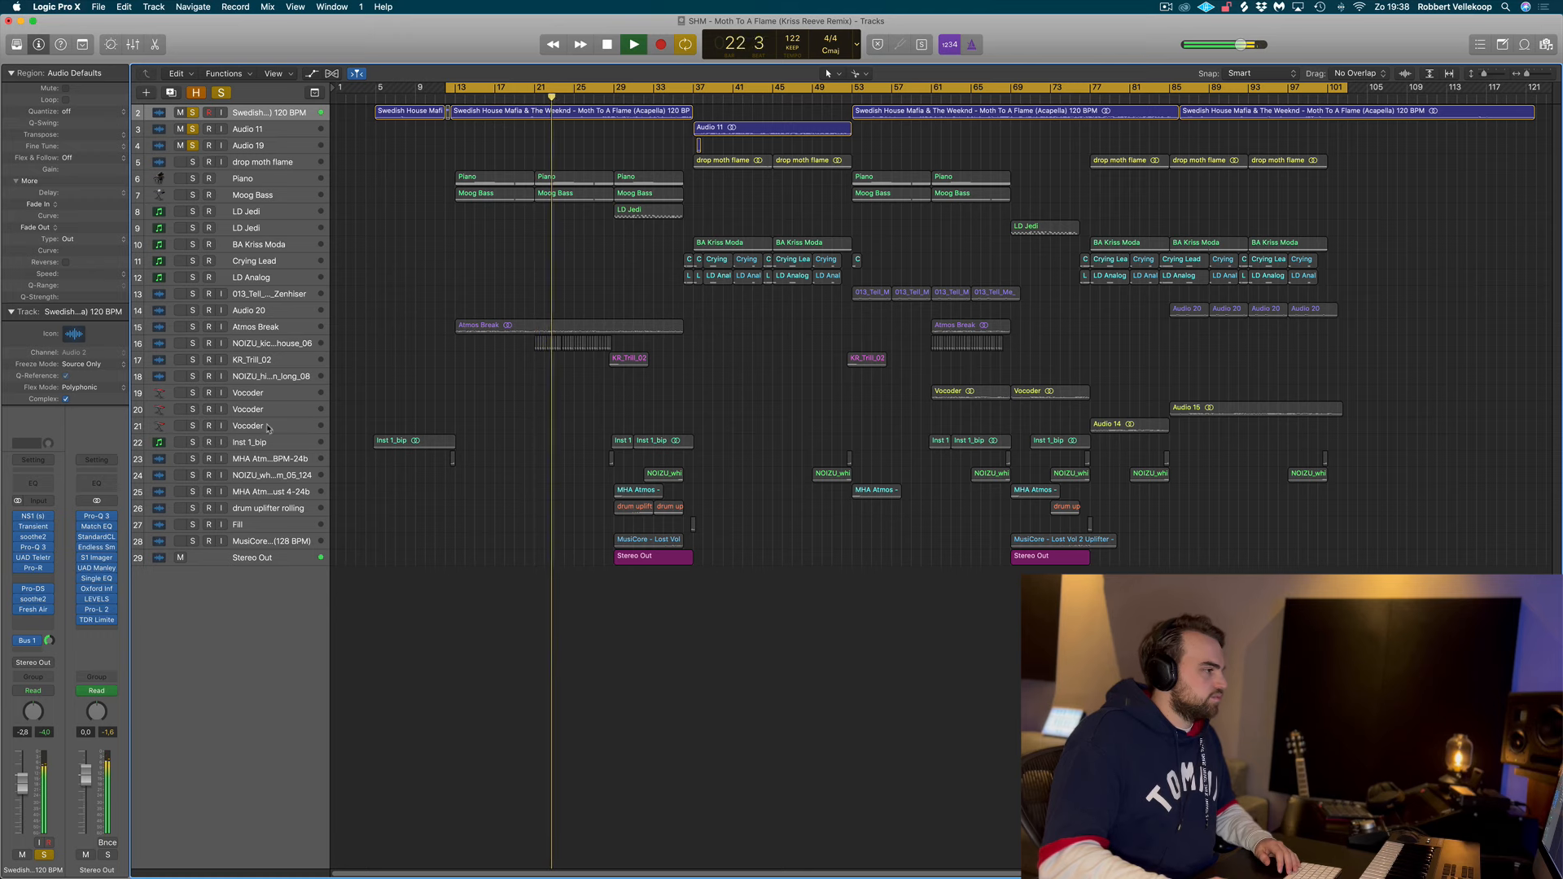
key("space")
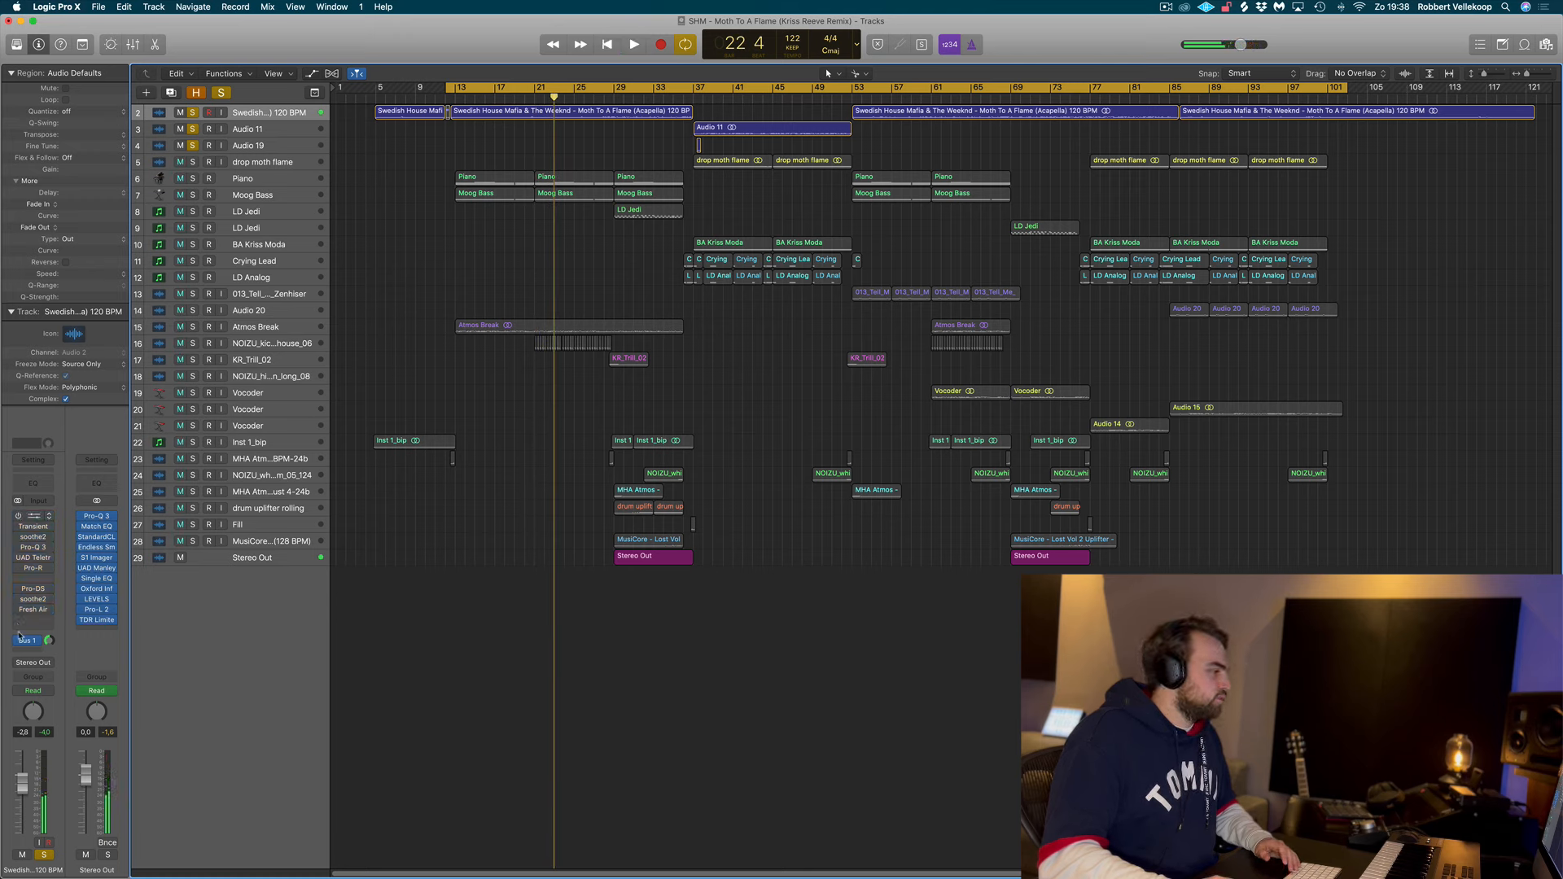
Step: Bypass all plug-ins and the Bus 1 send on the acapella track, play it dry from bar 21, and re-enable them
left_click_drag(18, 632, 19, 643)
left_click(532, 97)
key("space")
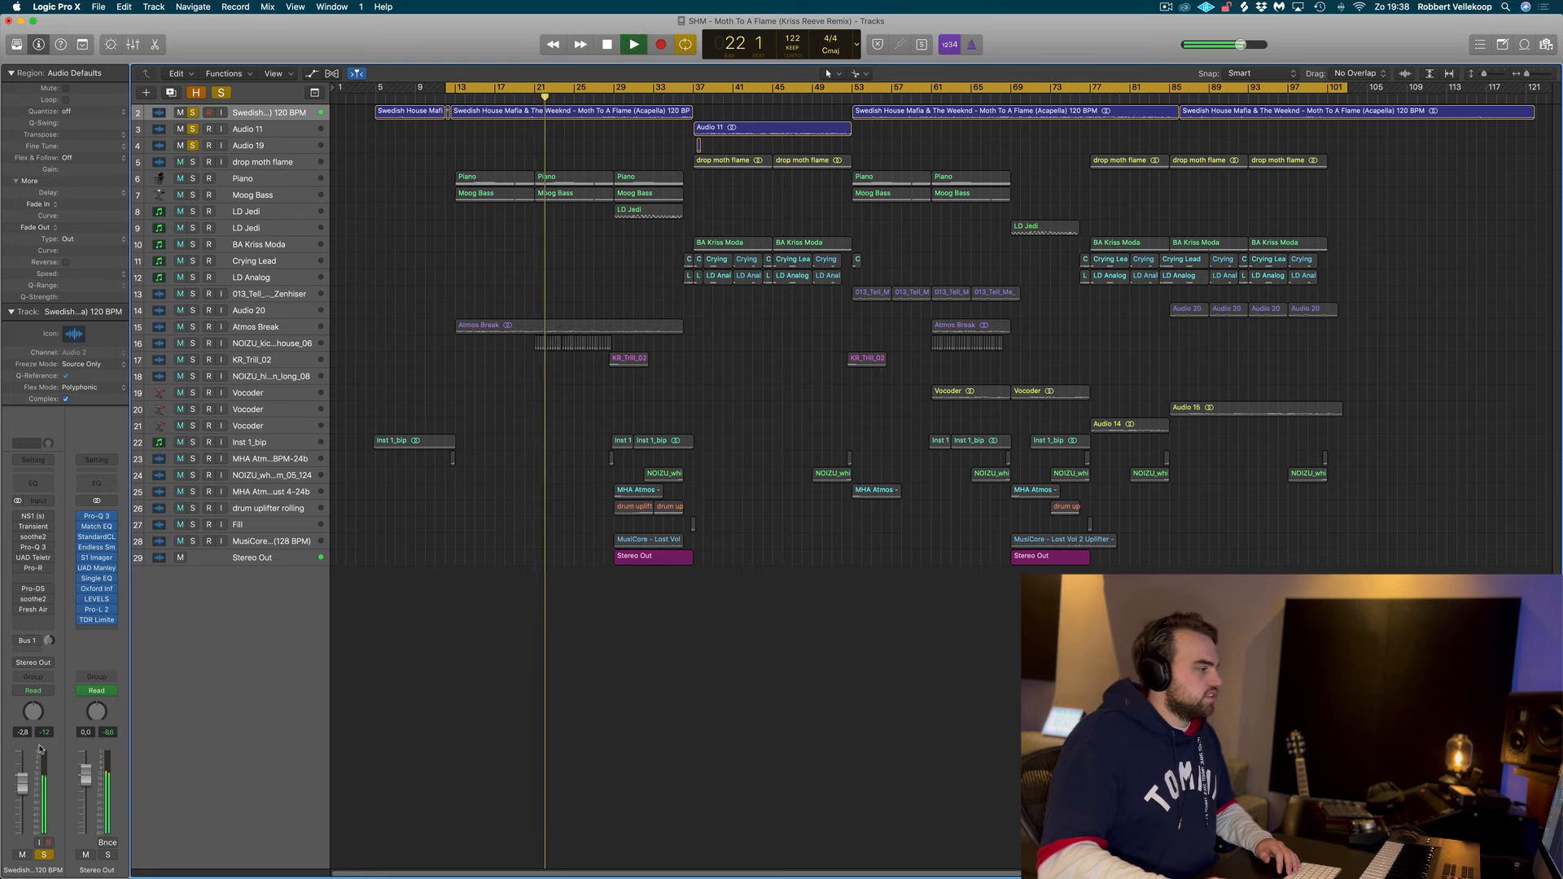
key("space")
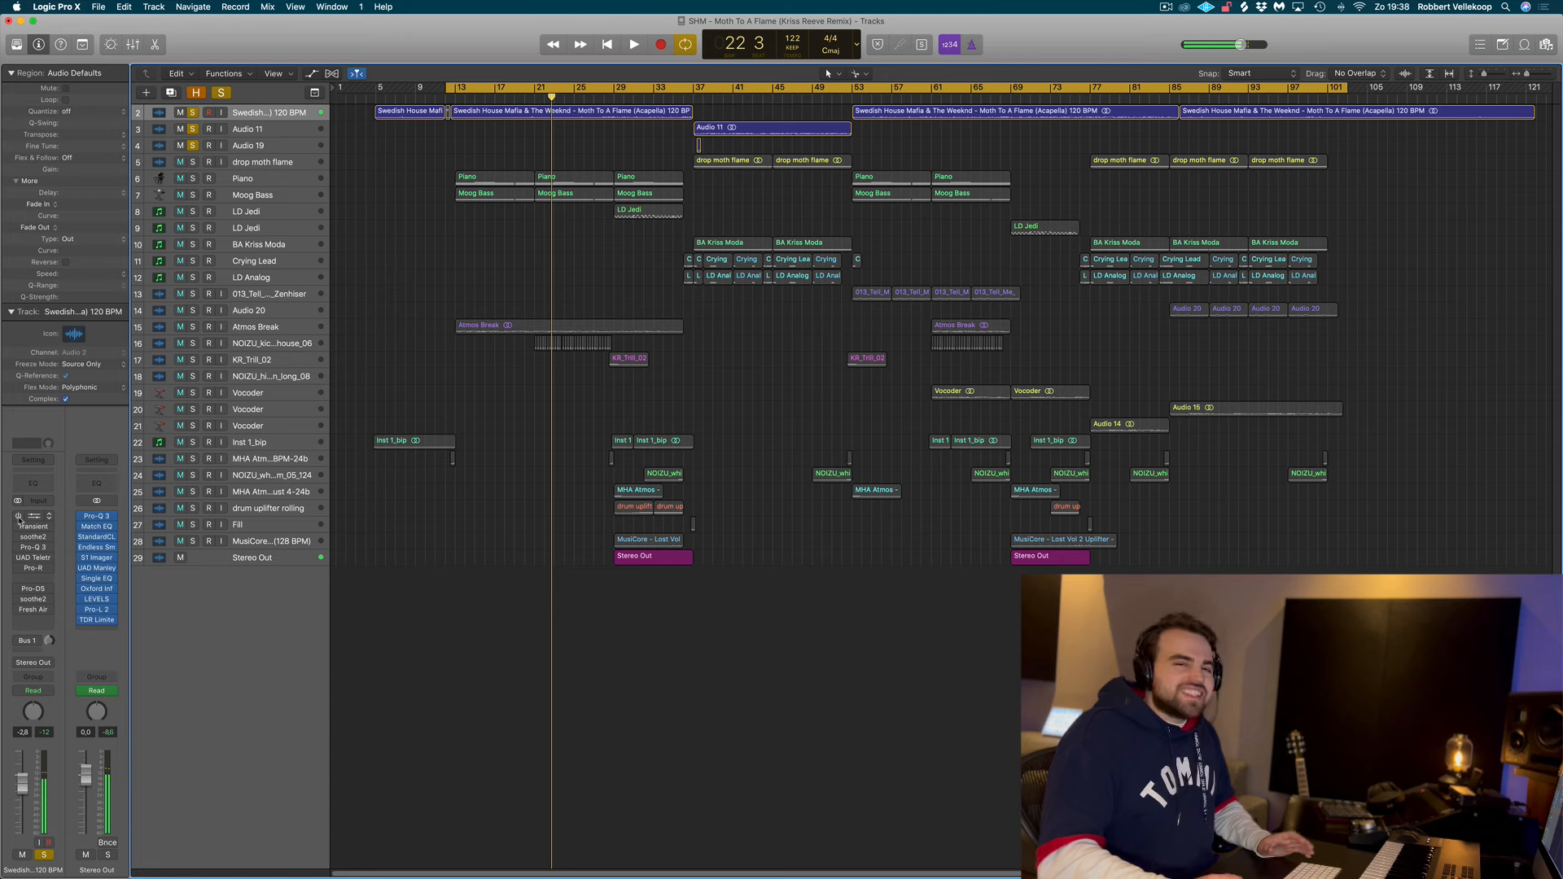
left_click_drag(19, 518, 19, 643)
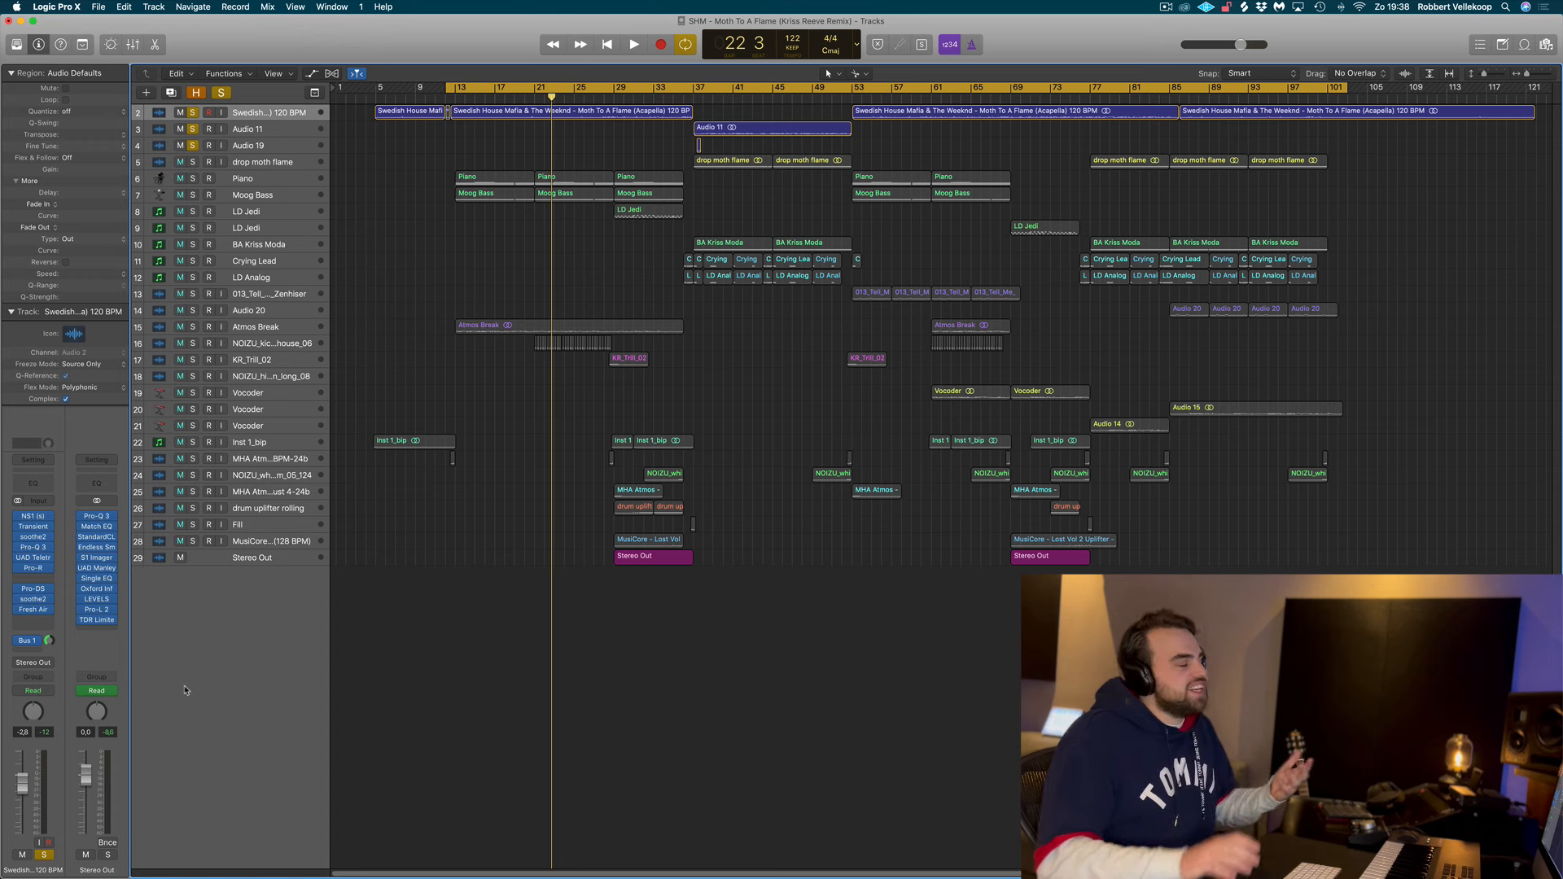
Step: Clear the three vocal track solos and solo the Piano and Moog Bass tracks
left_click_drag(195, 148, 194, 113)
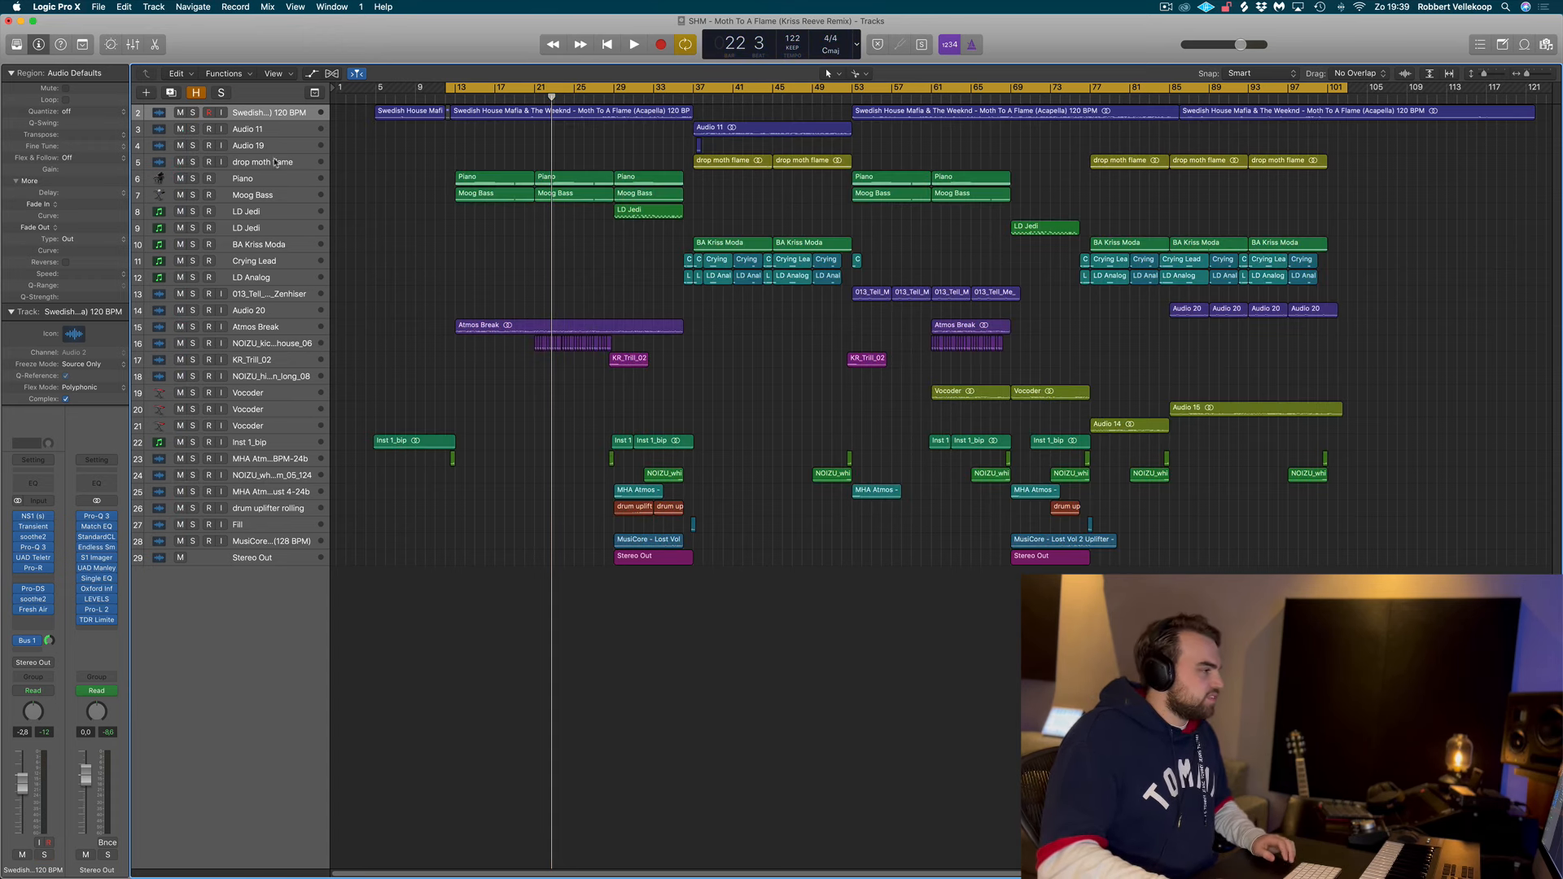
left_click(262, 178)
left_click_drag(193, 179, 193, 197)
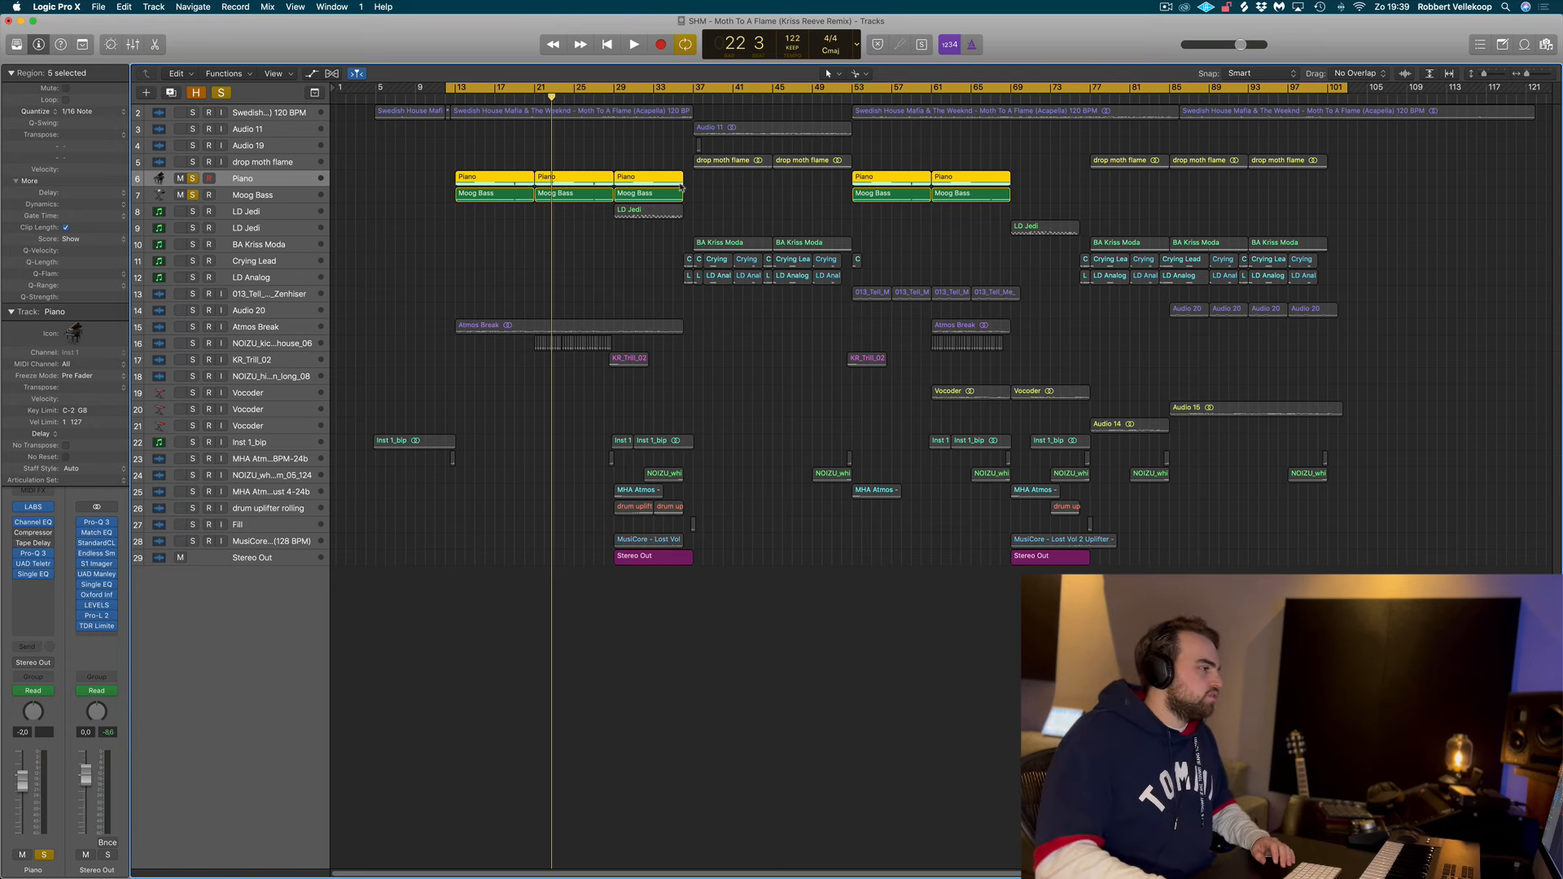
Step: Select the Moog Bass track and play the soloed Piano and Moog Bass from around bar 13
left_click(608, 277)
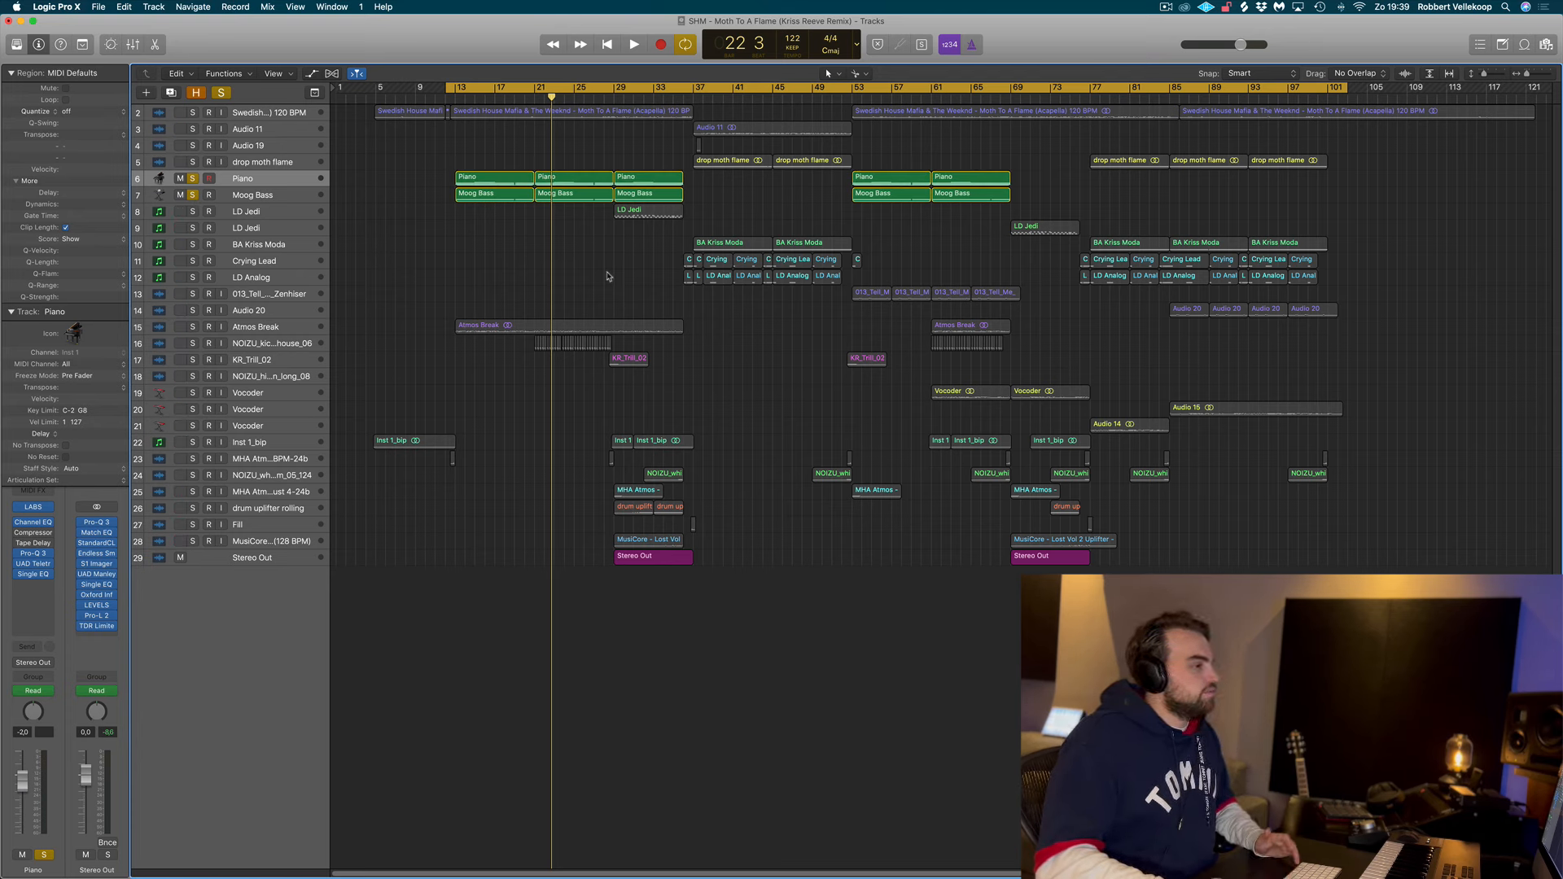
left_click(268, 195)
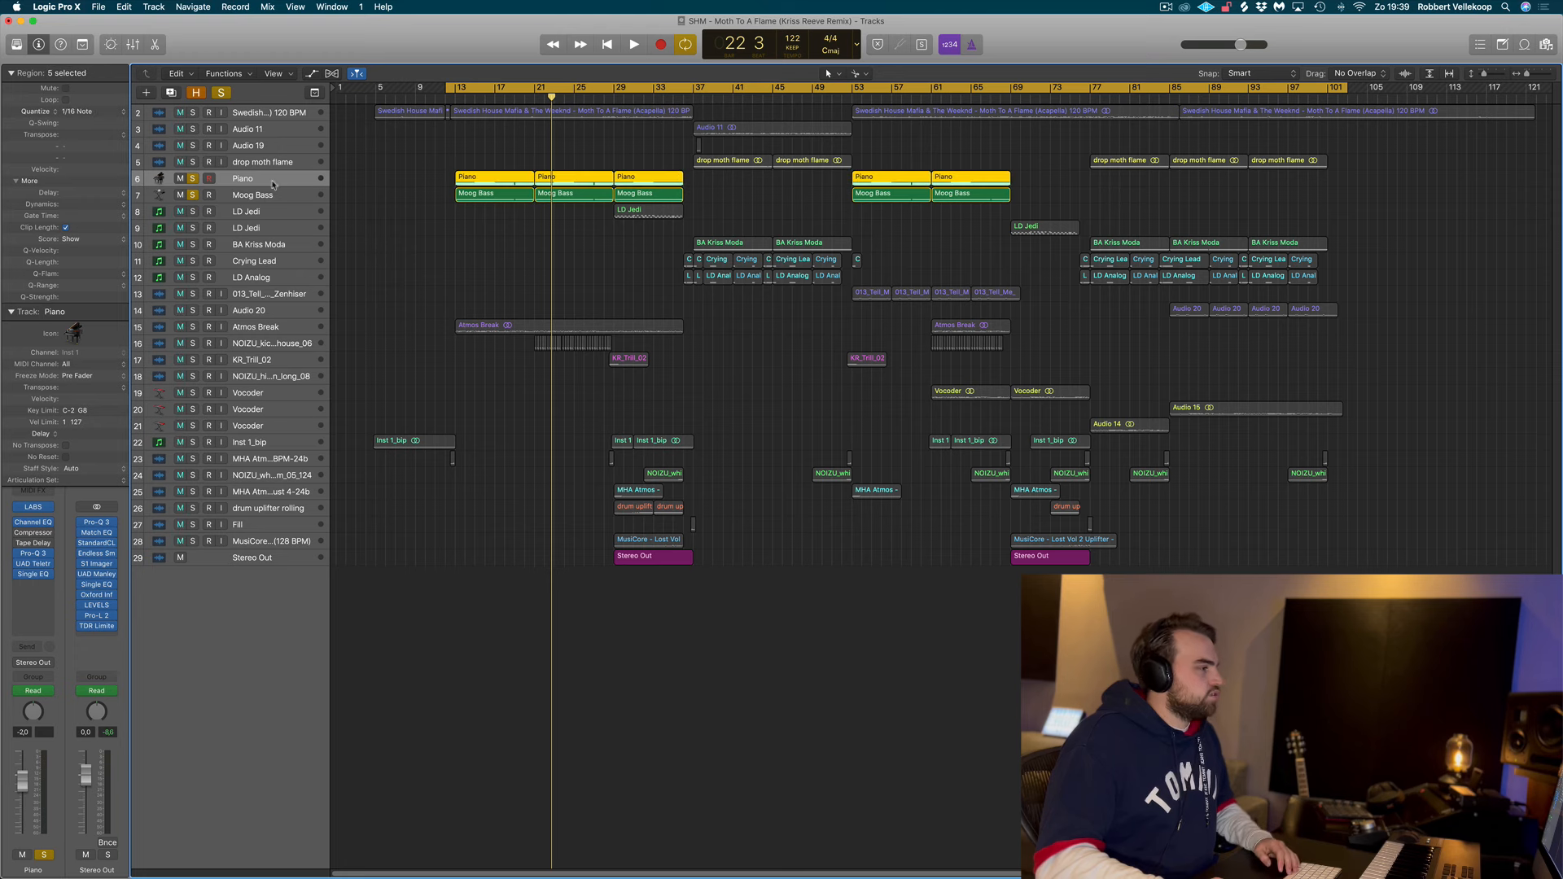
left_click(513, 267)
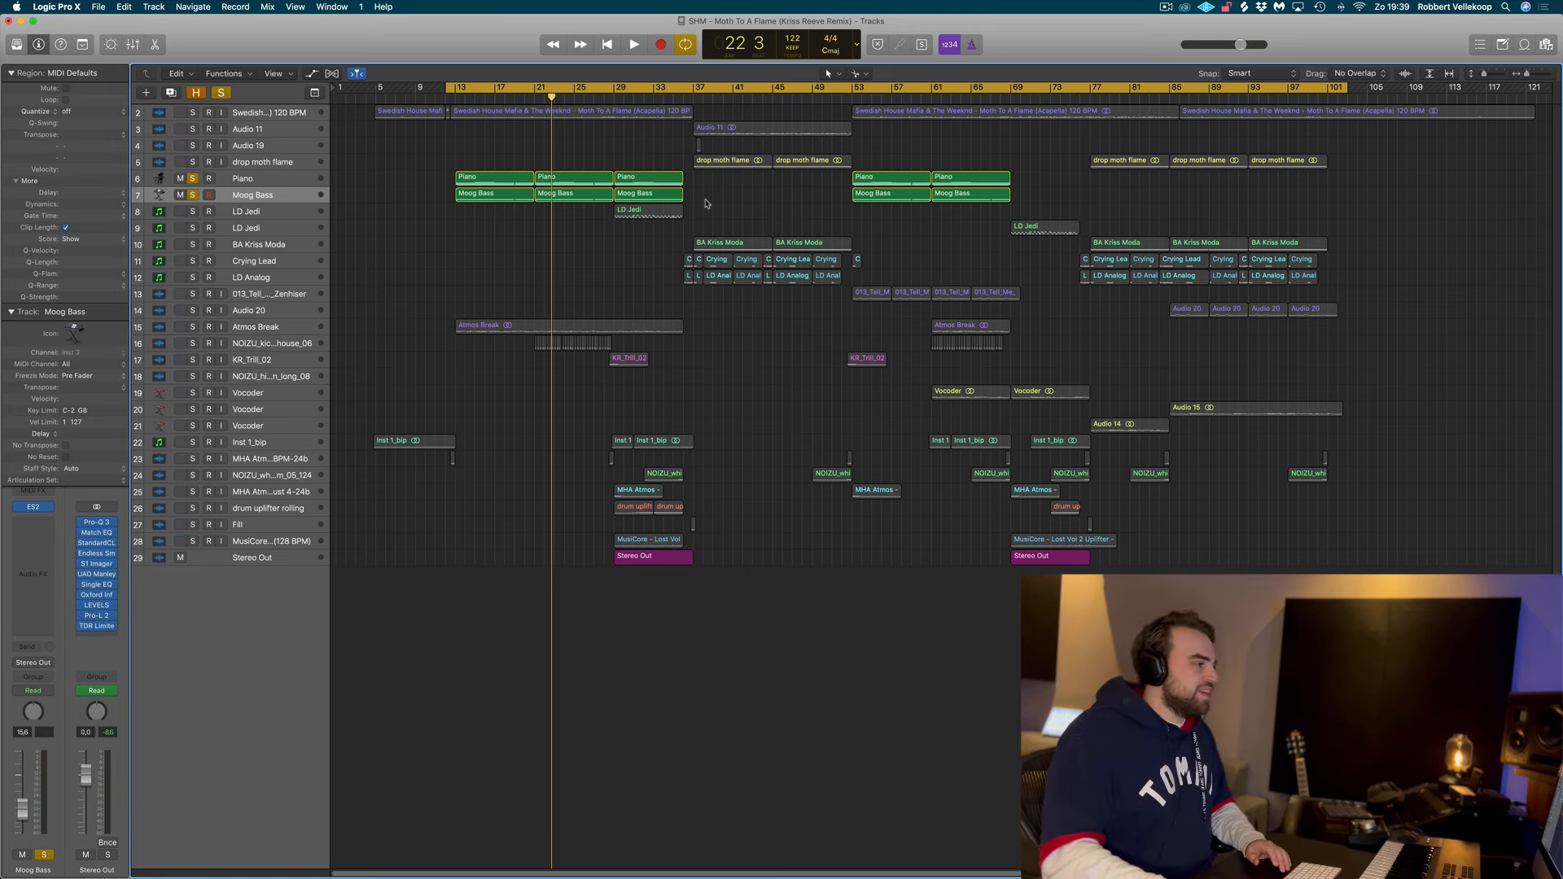
left_click(443, 87)
key("space")
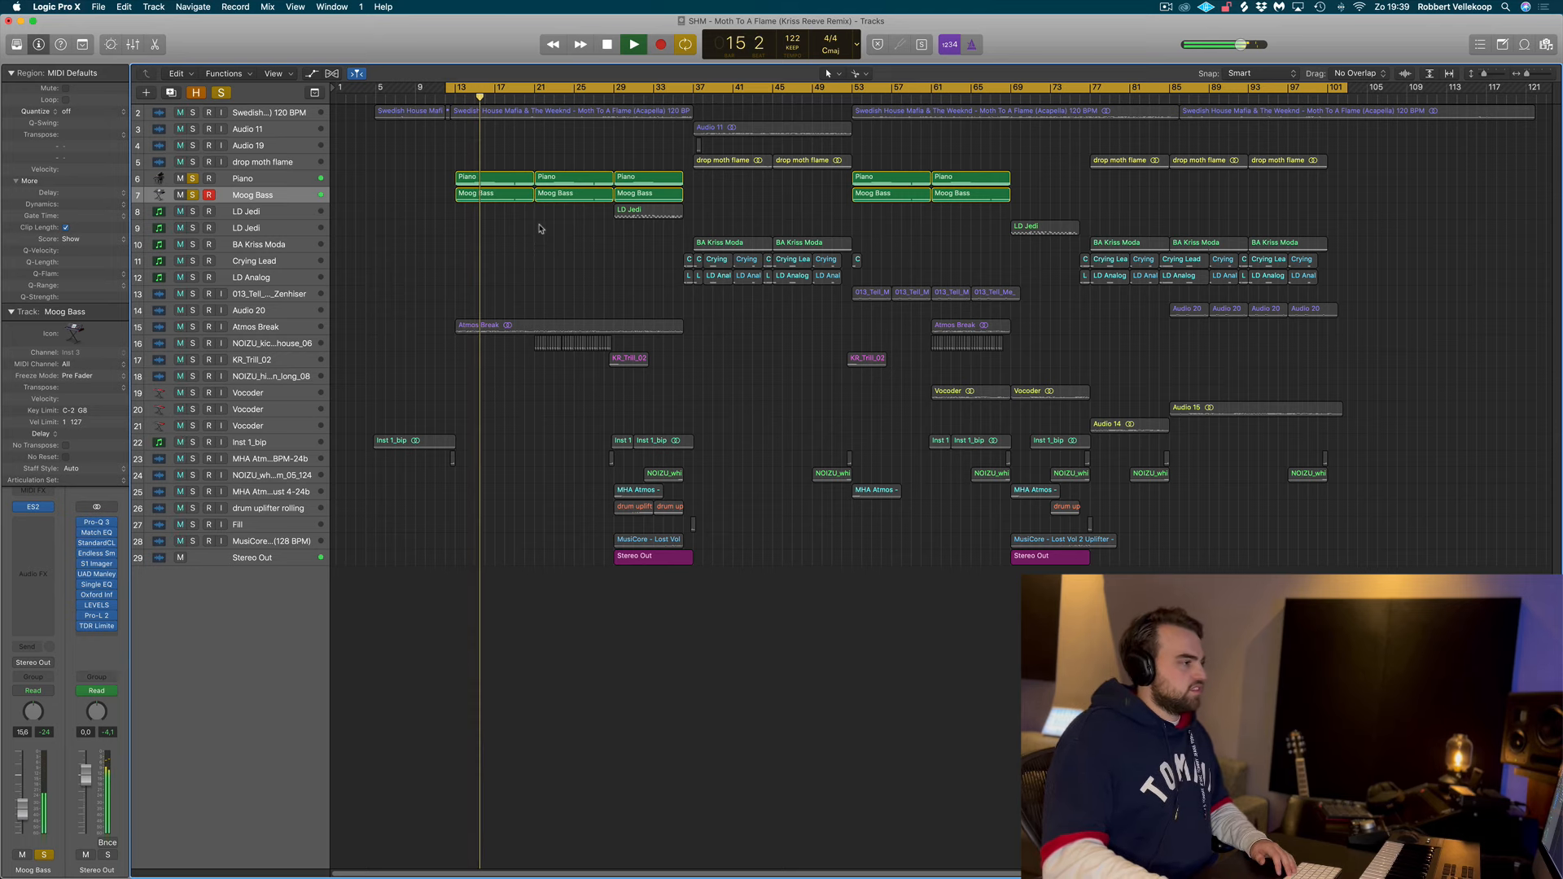
key("space")
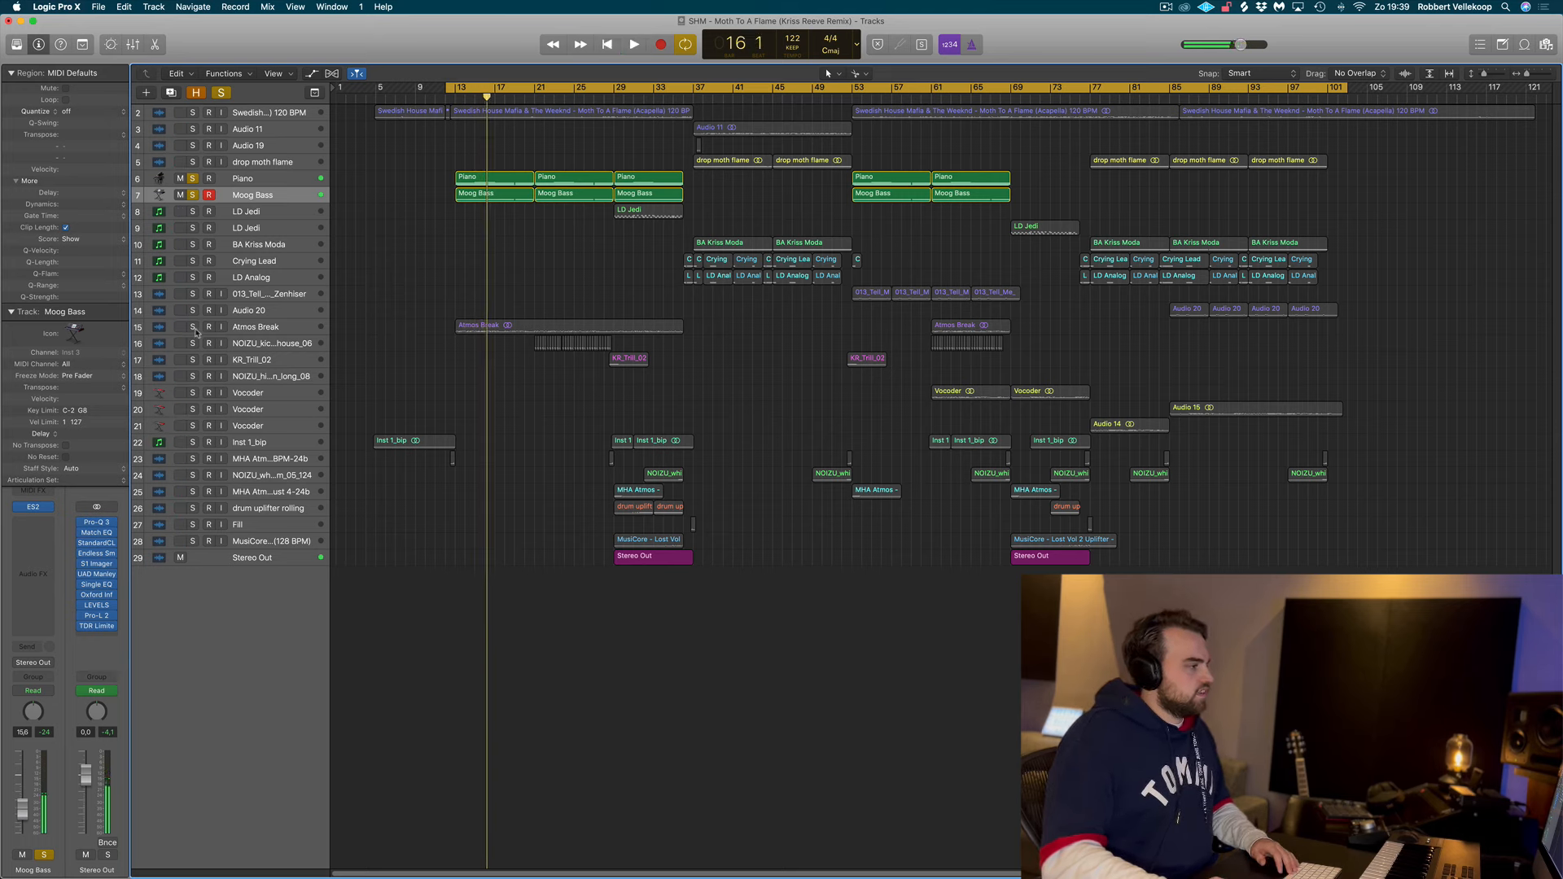
Step: Add the Atmos Break track to the solo, play from bar 13, and also solo the NOIZU kick loop track
left_click(193, 327)
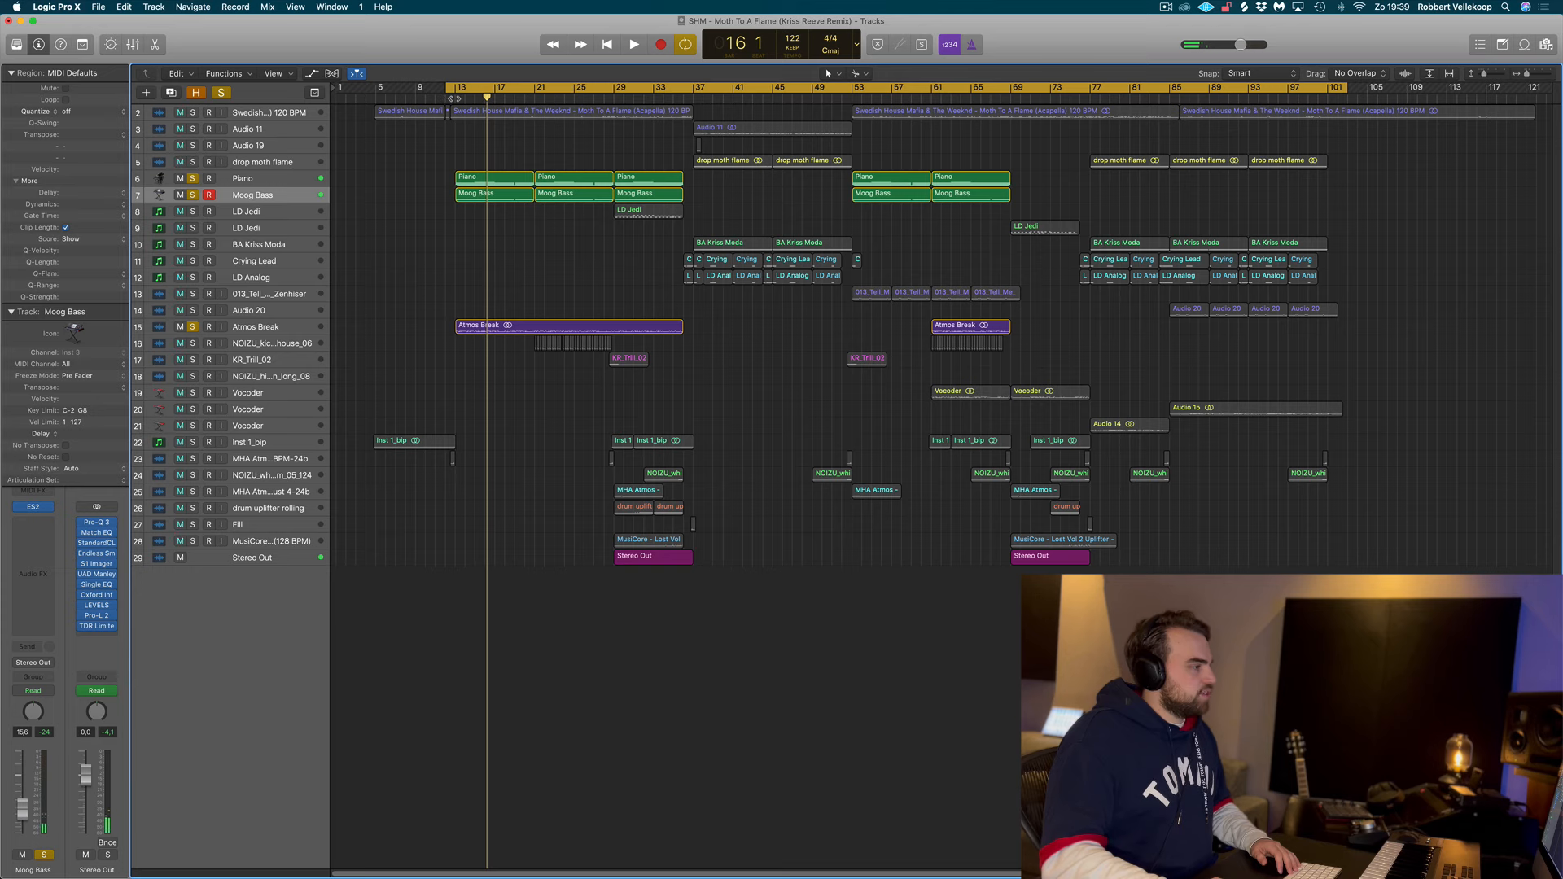
key("space")
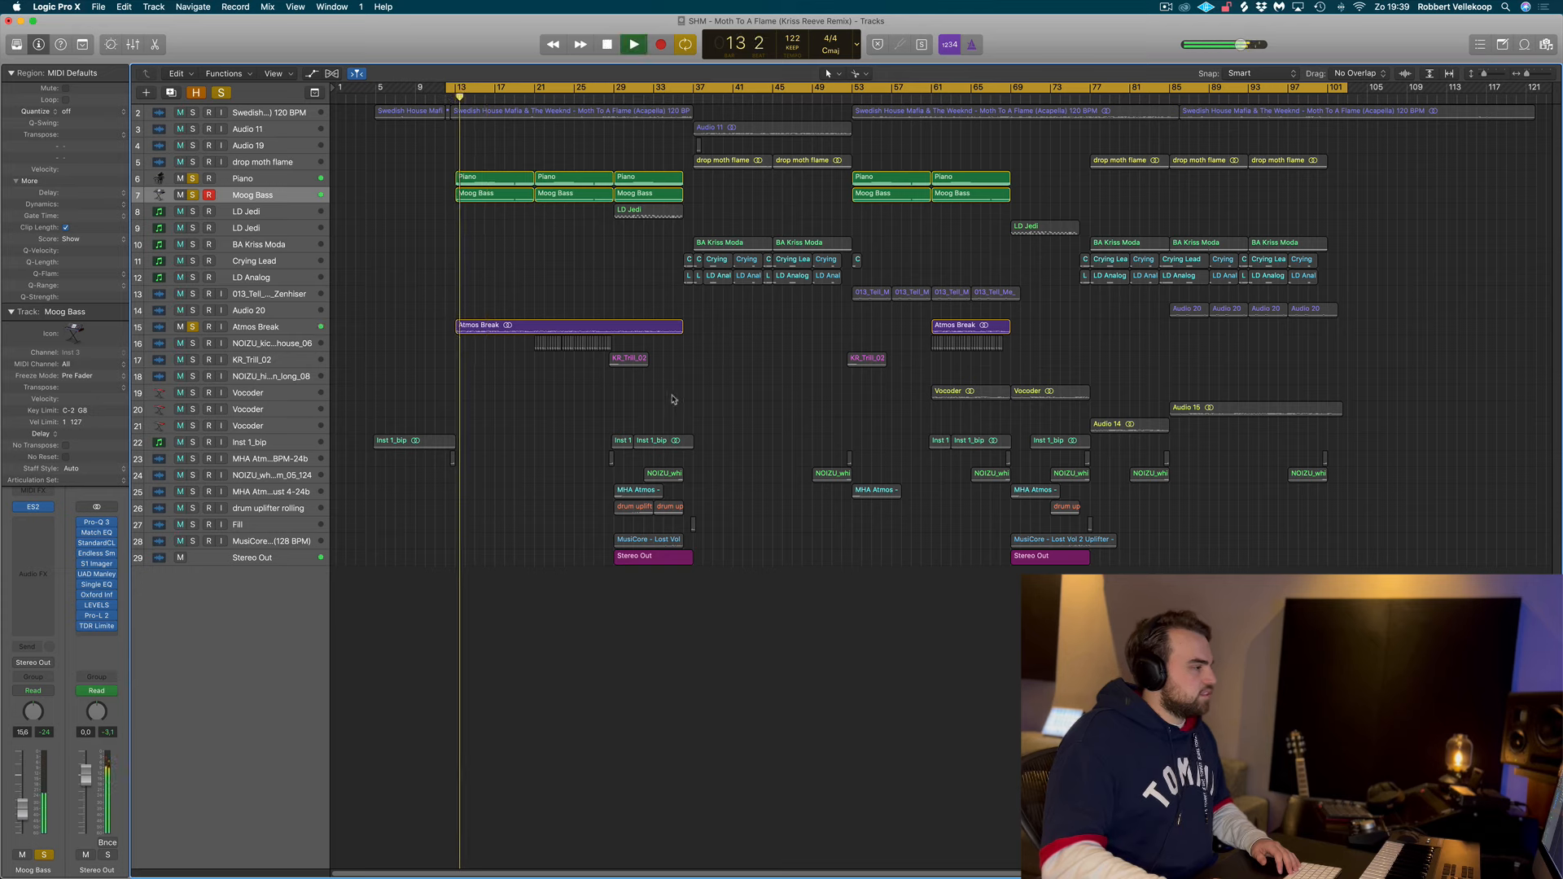
left_click(192, 343)
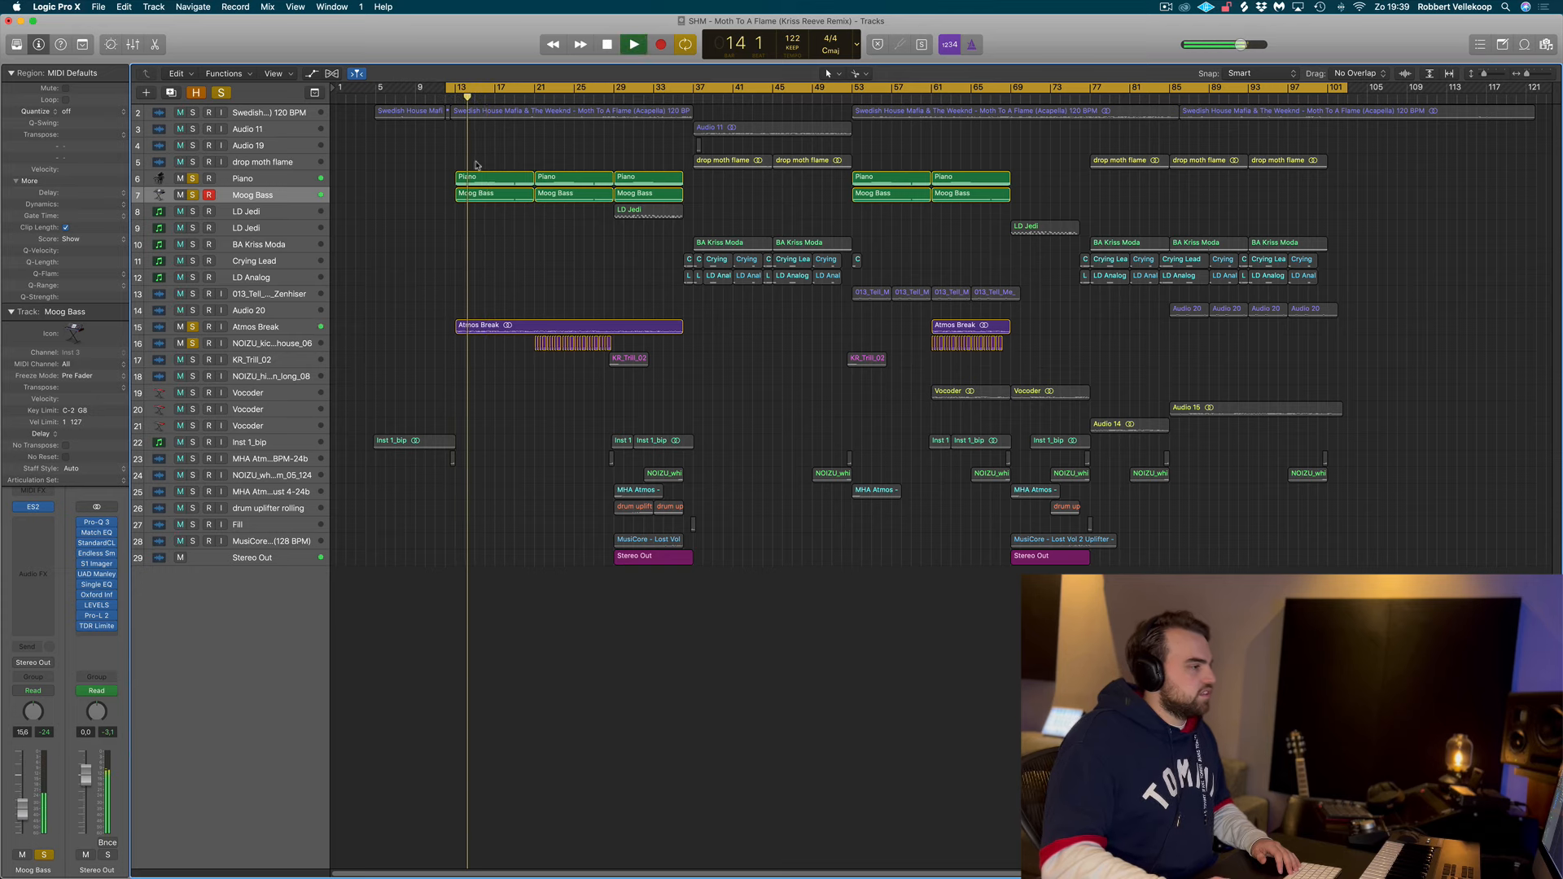
key("space")
Step: Clear the existing solos, solo only the KR_Trill_02 track, and play it from around bar 28
left_click(534, 99)
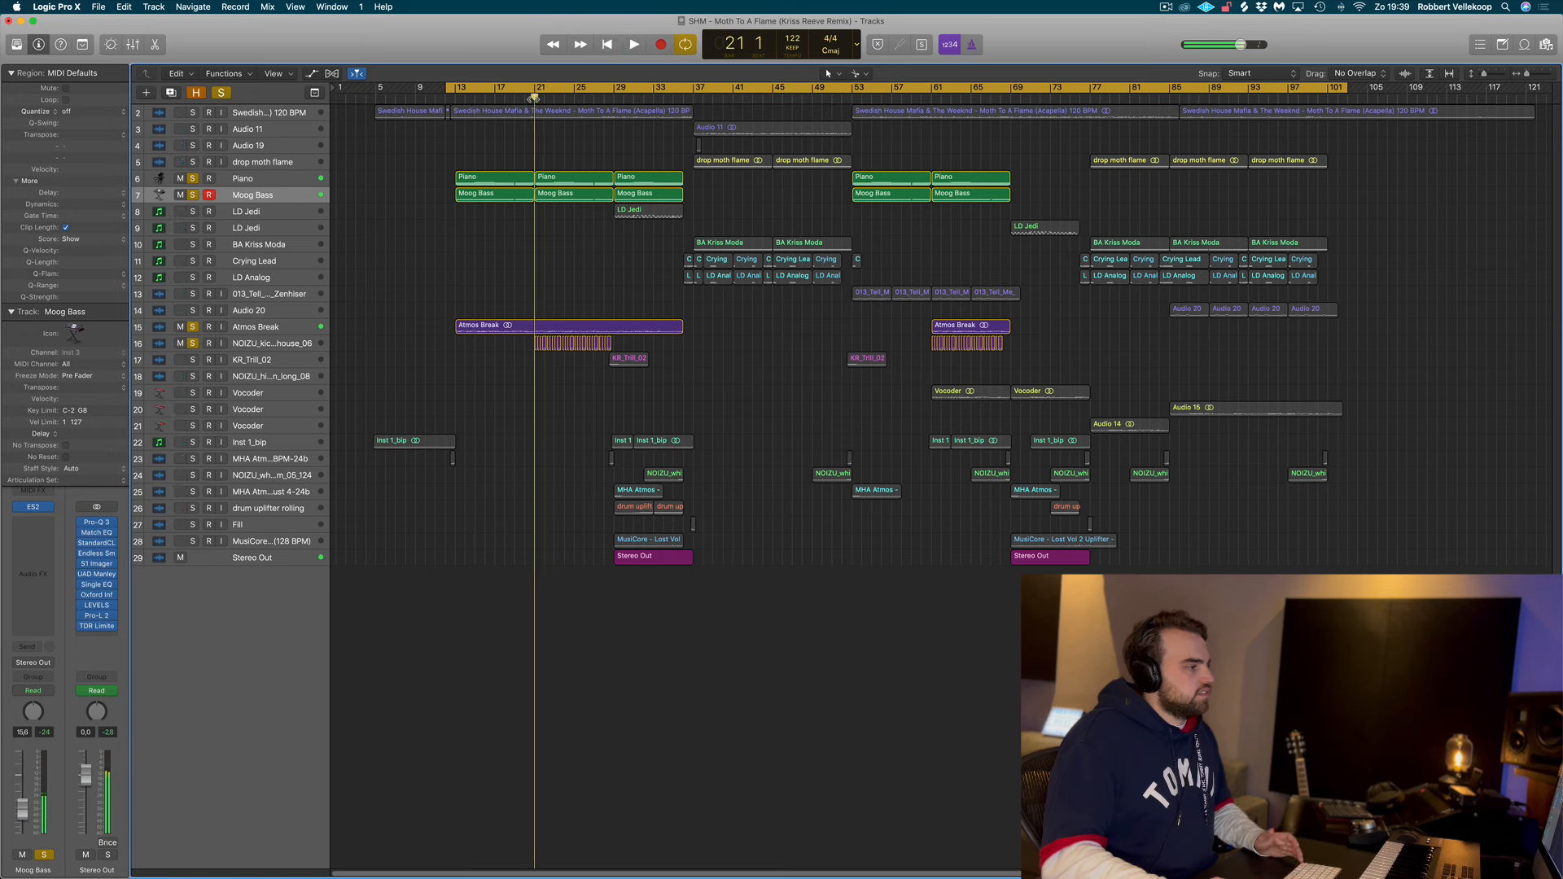
left_click(260, 360)
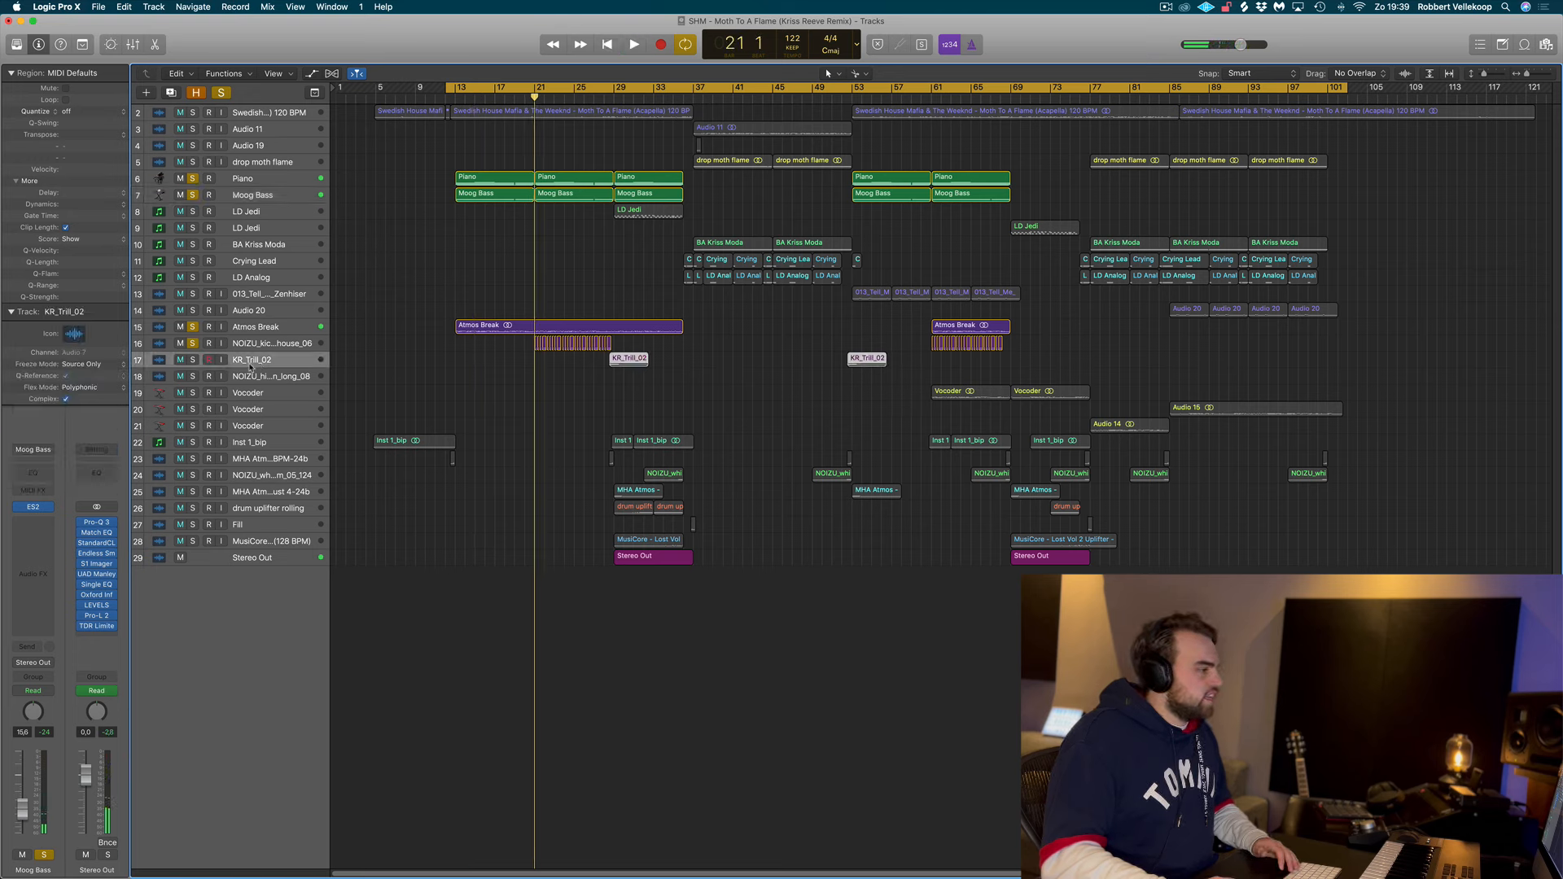
left_click(192, 360)
left_click(194, 361, "alt")
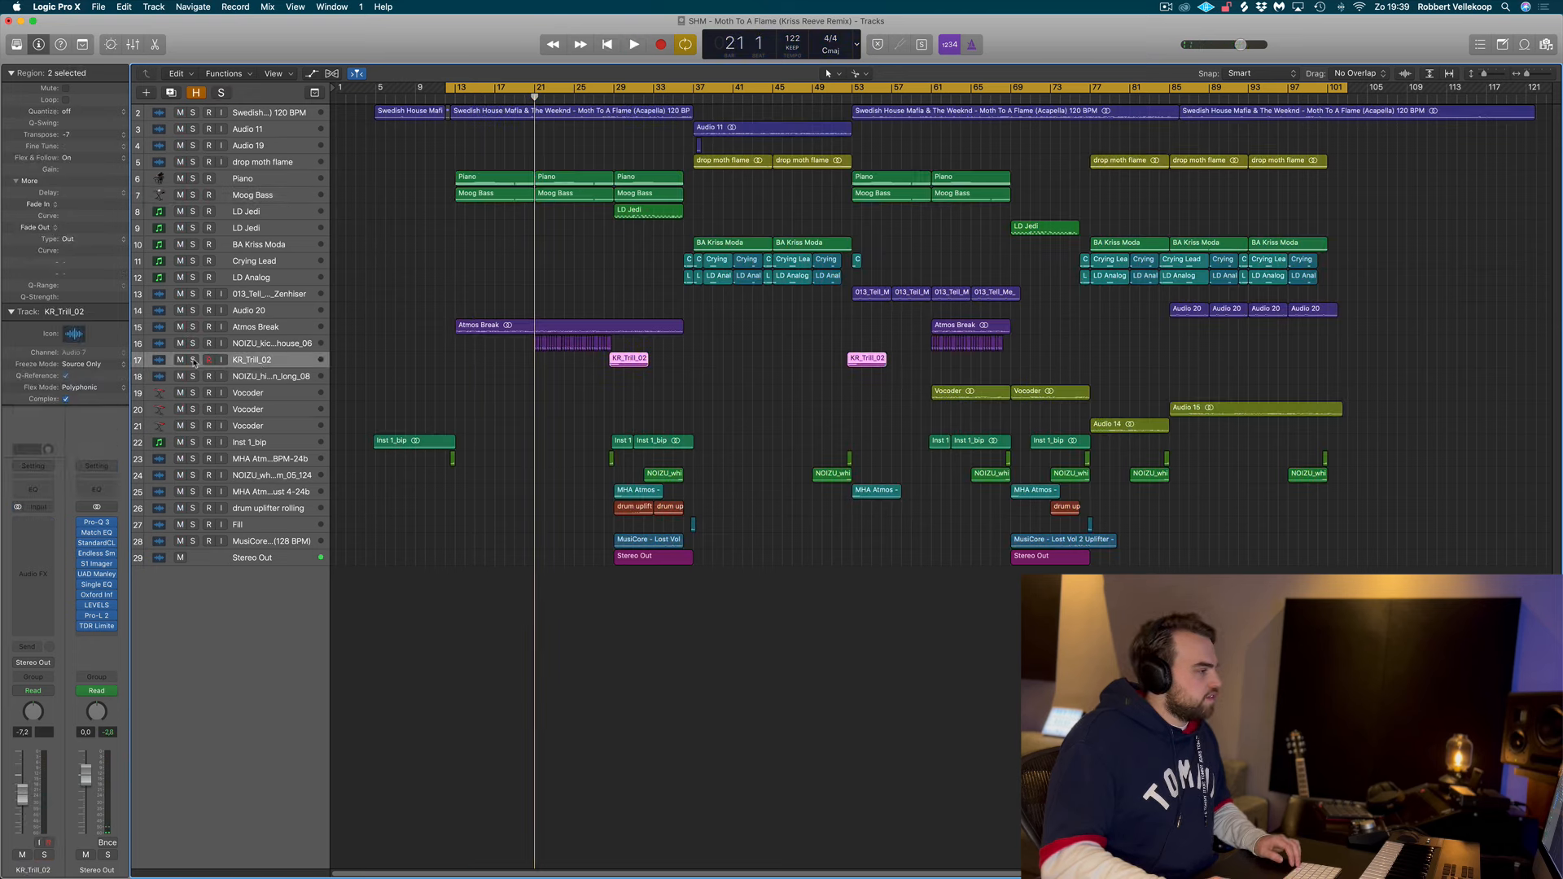
left_click(194, 361)
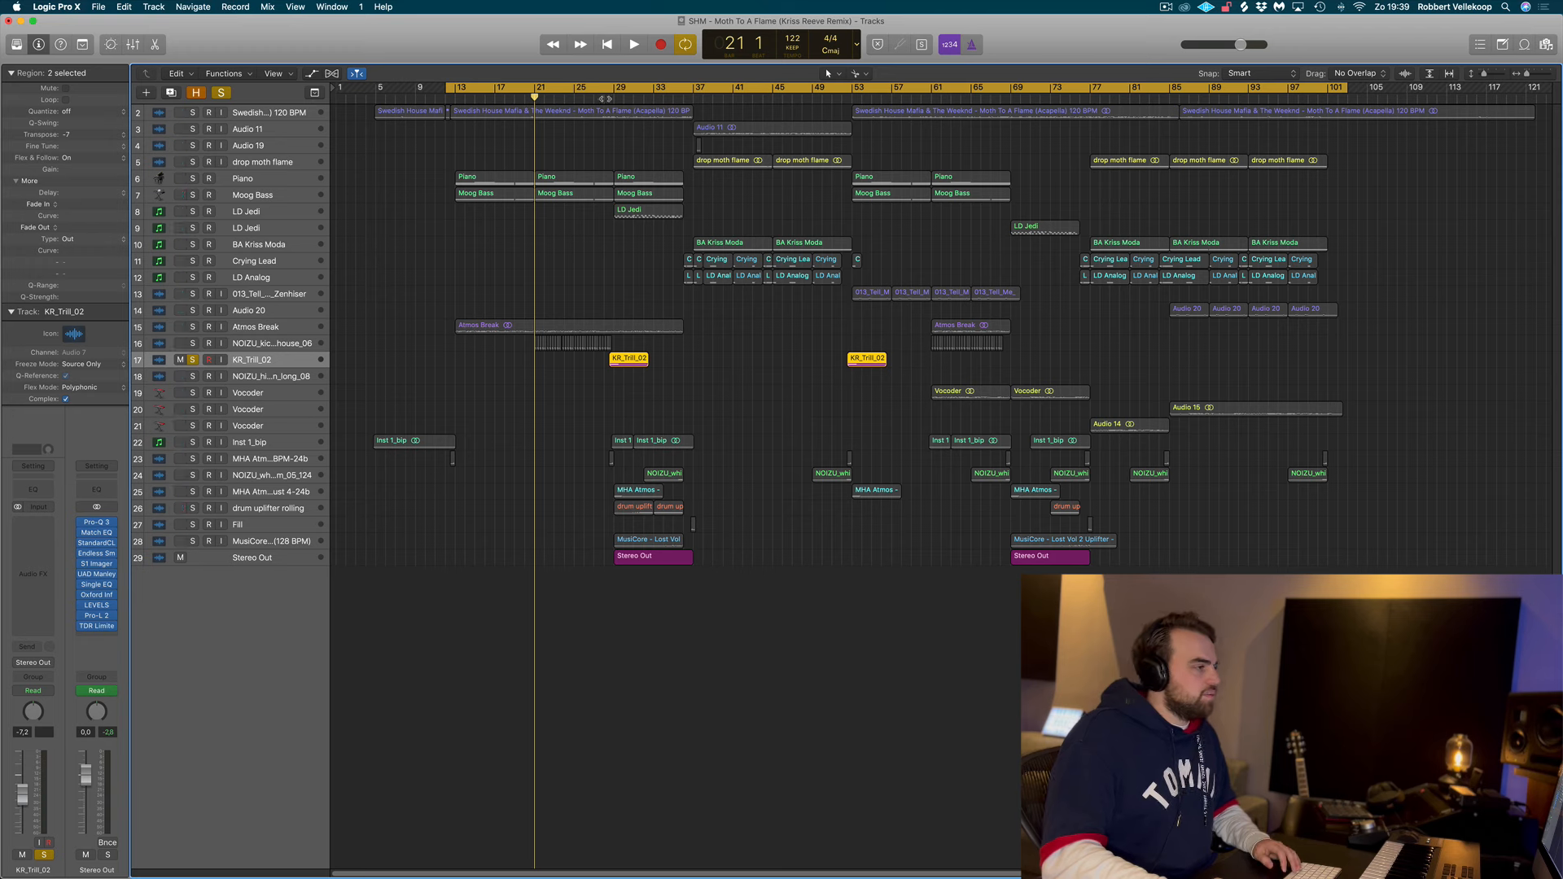
left_click(600, 89)
key("space")
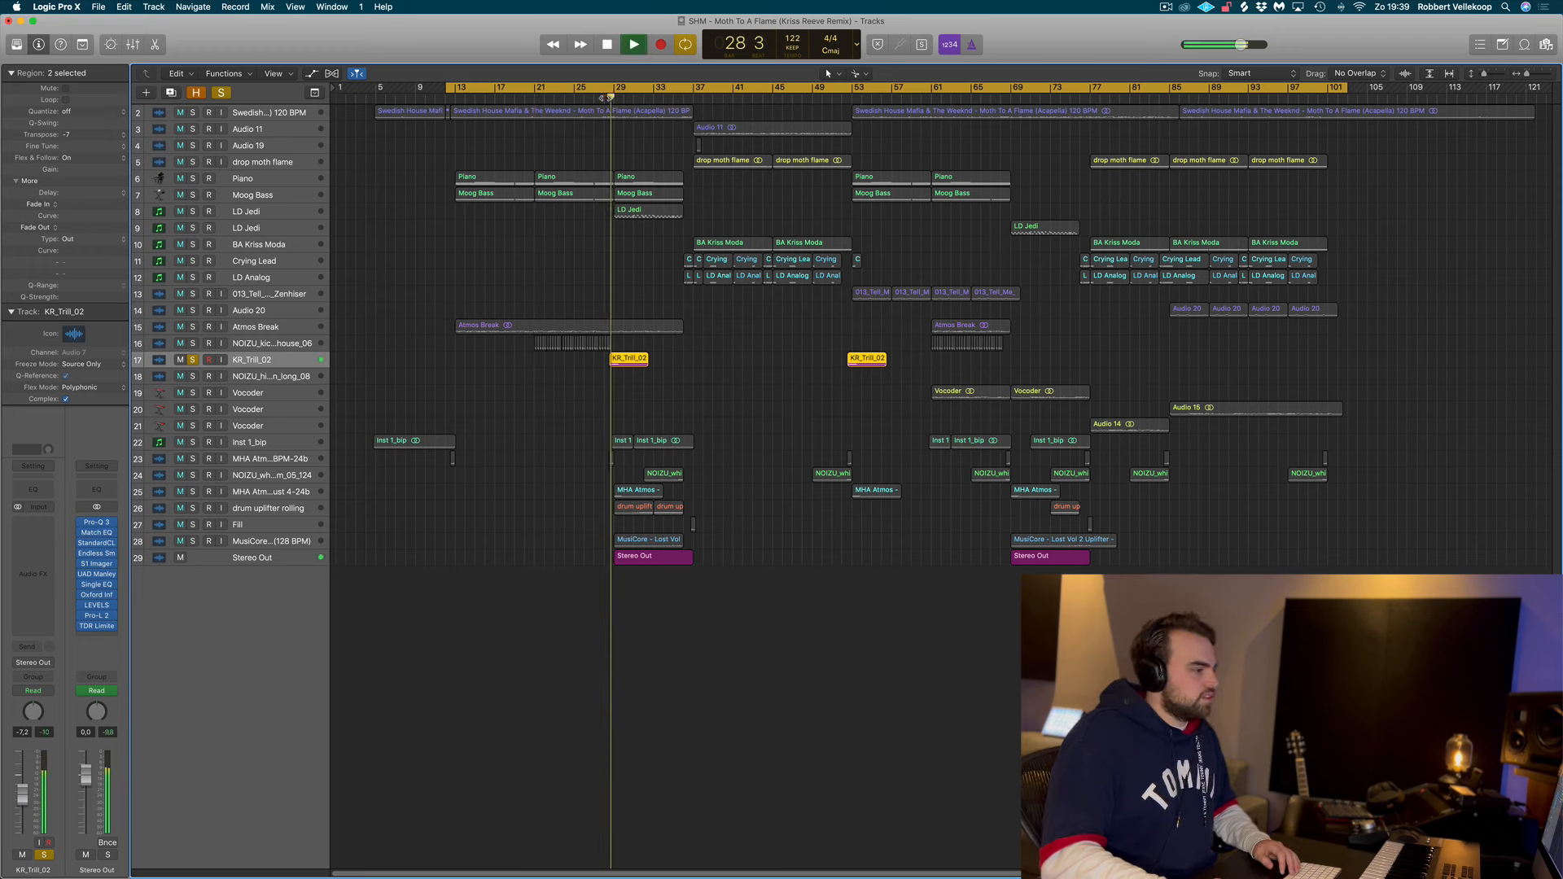
key("space")
Step: Add the NOIZU kick loop, Atmos Break, LD Jedi, Moog Bass and Piano tracks to the solo and play from around bar 28
left_click(193, 343)
left_click(193, 326)
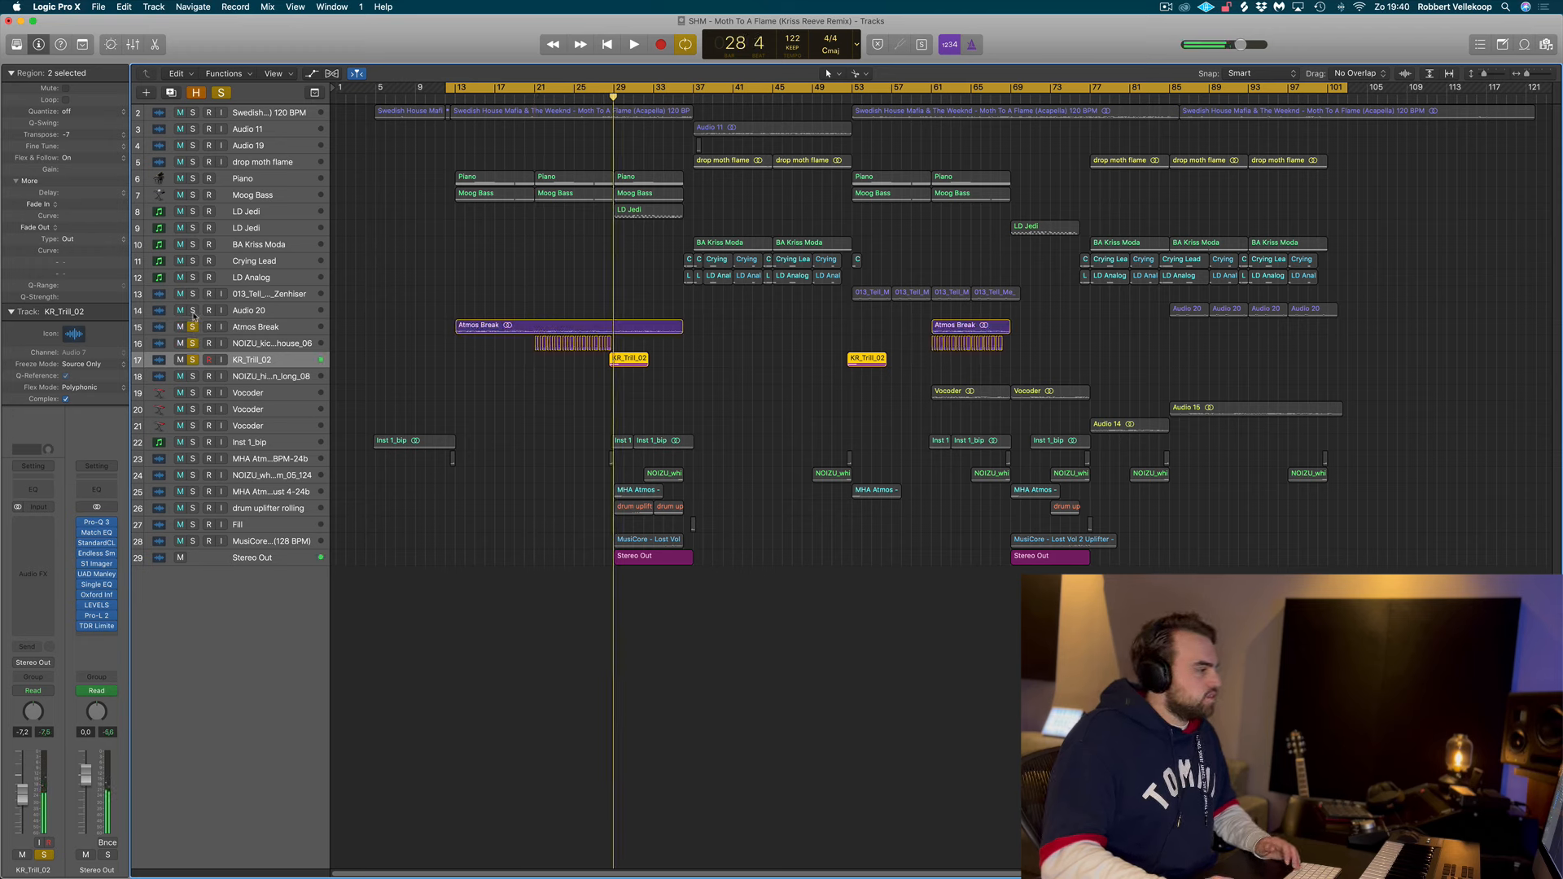
left_click(193, 211)
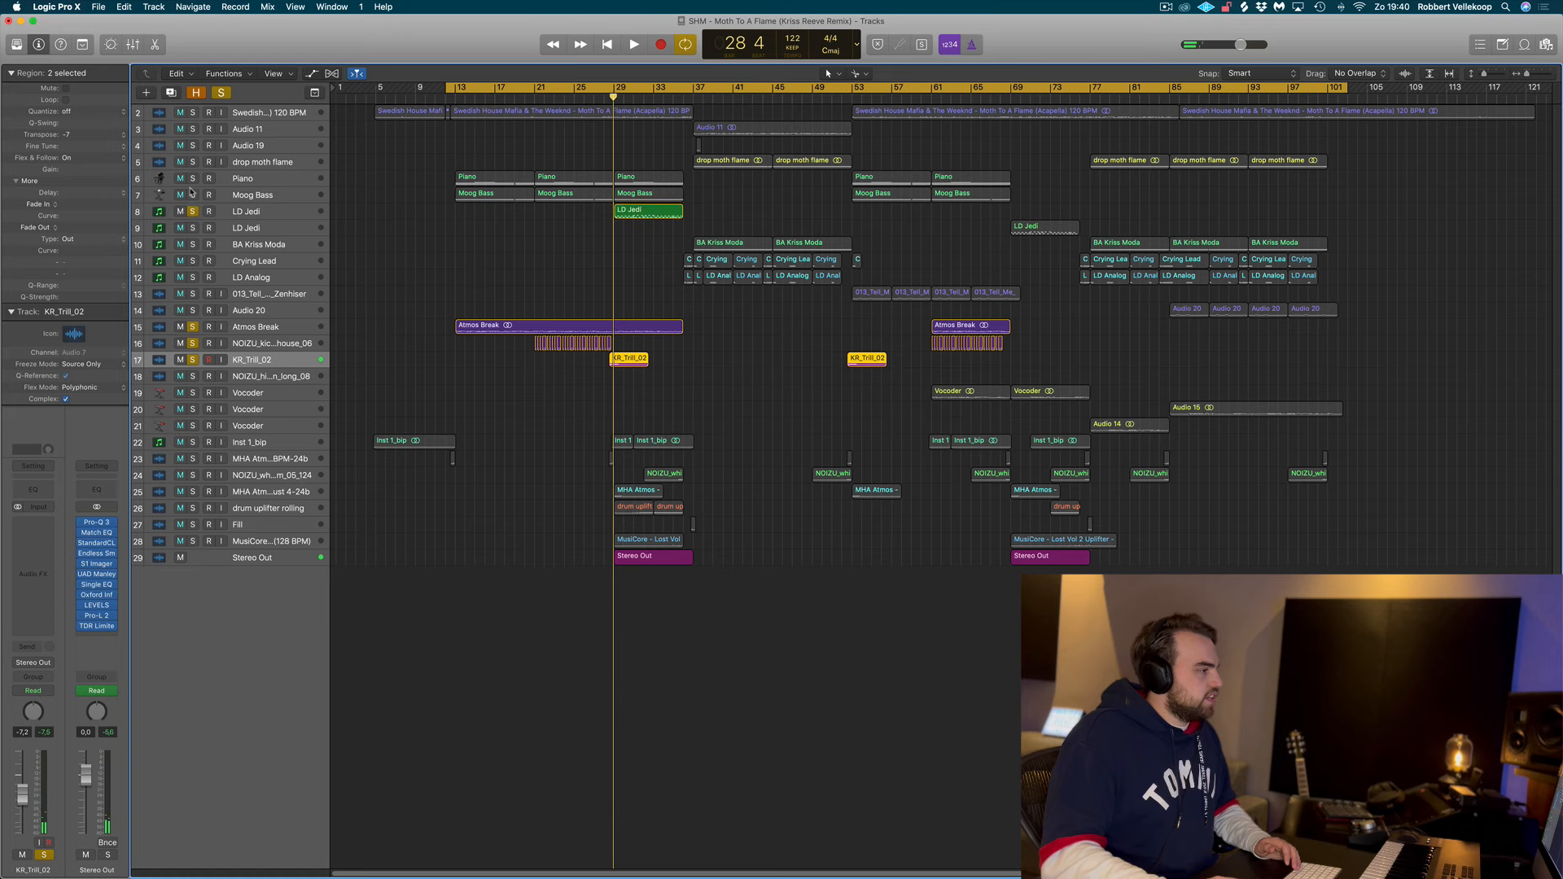
left_click(193, 194)
left_click(193, 178)
key("space")
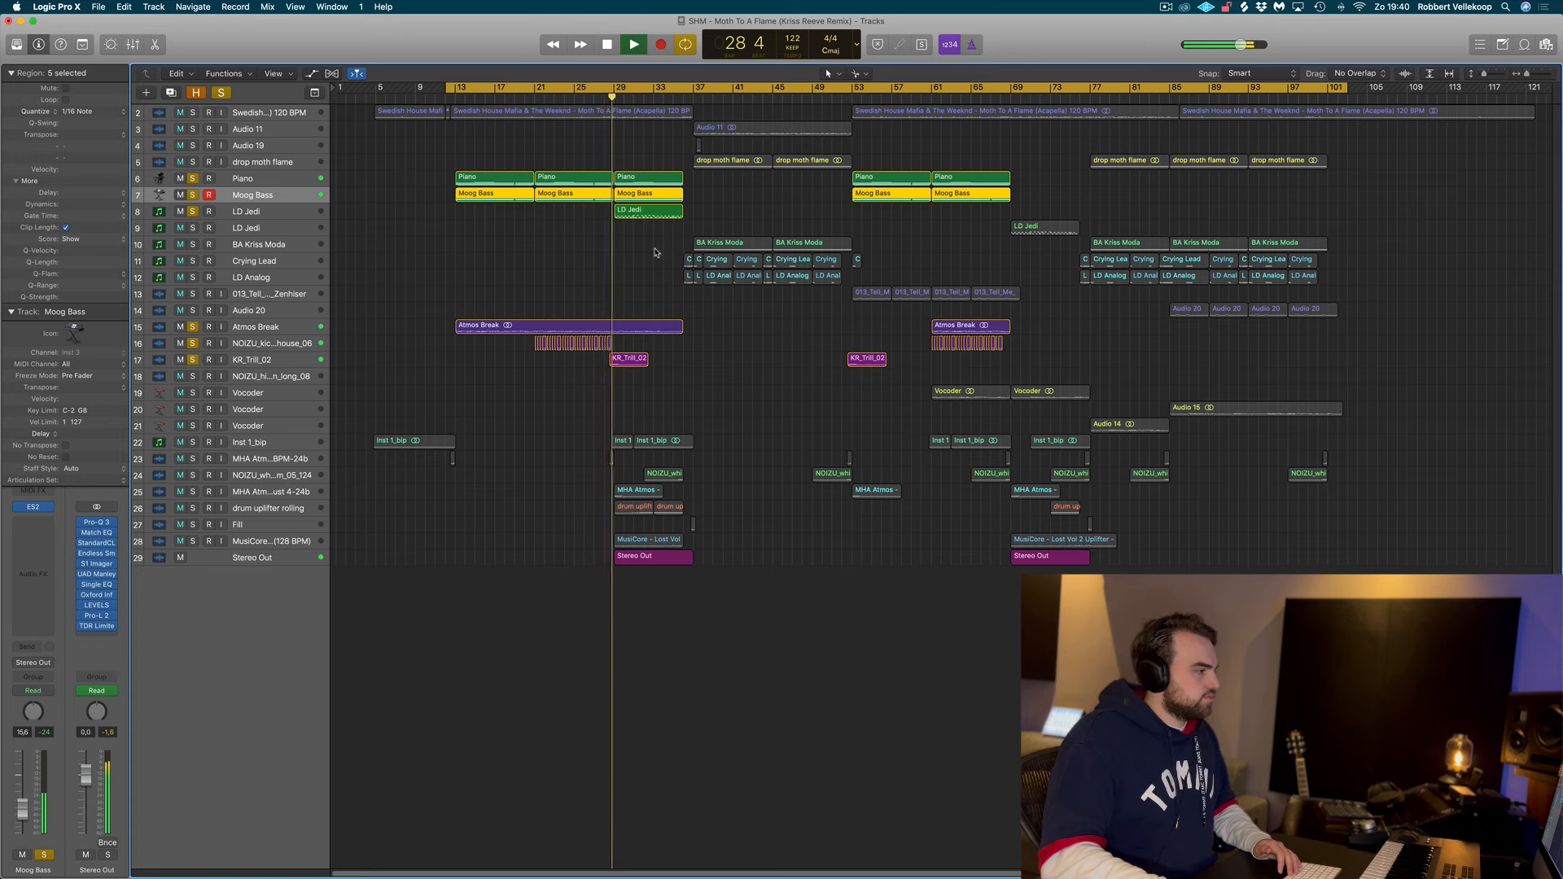
key("space")
Step: With the cycle range switched off, add tracks 22 to 28, from Inst 1_bip to MusiCore, to the solo and play from bar 31
left_click(622, 84)
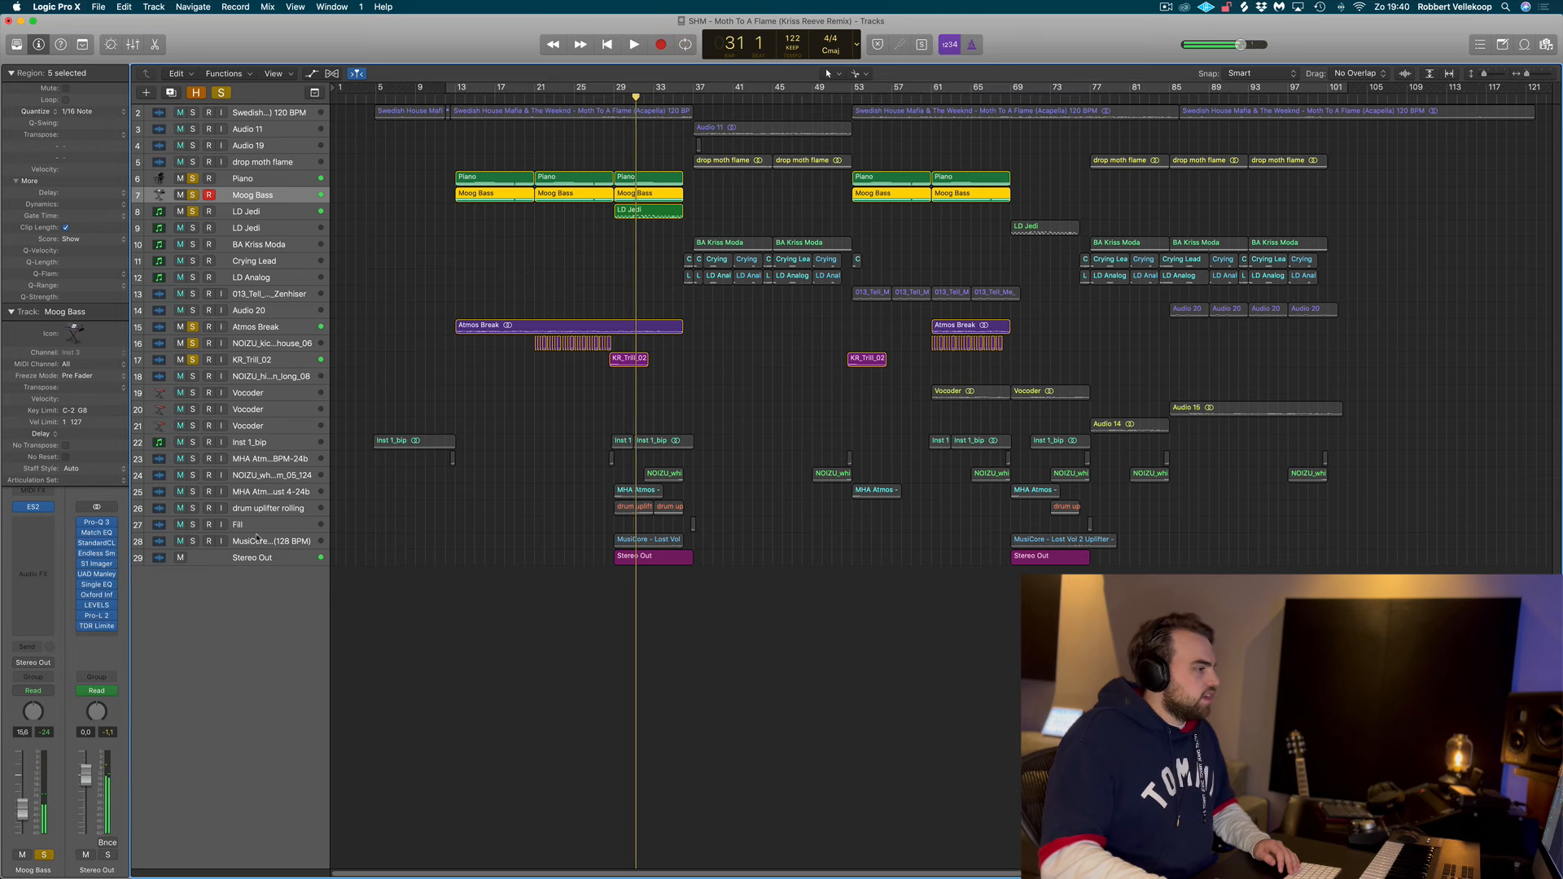
left_click(192, 509)
left_click(192, 525)
left_click(193, 541)
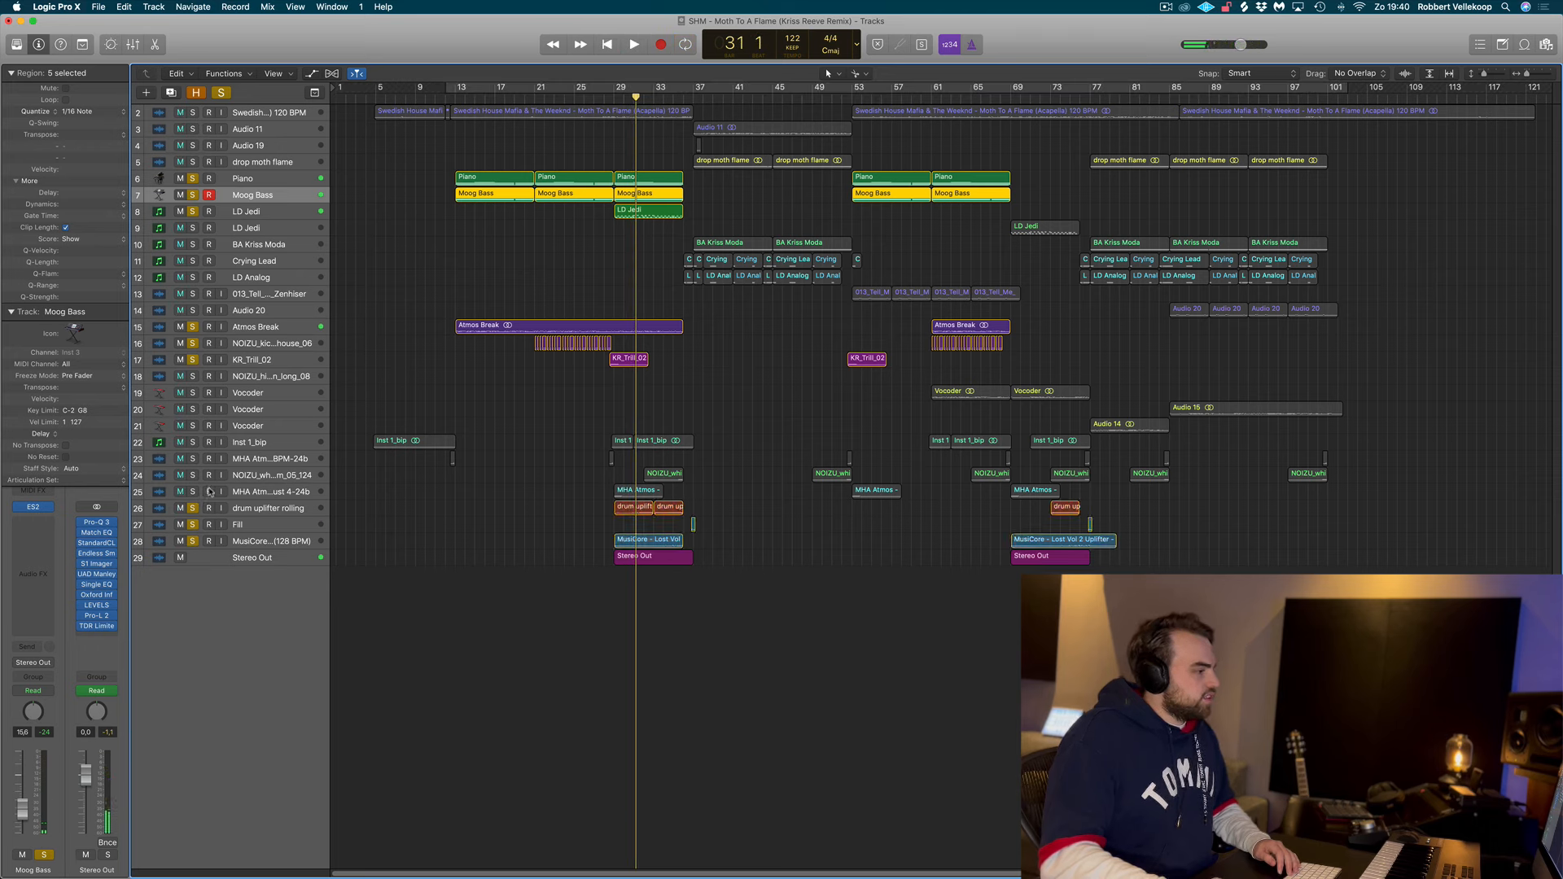
left_click(193, 492)
left_click(192, 476)
left_click(192, 459)
left_click(193, 451)
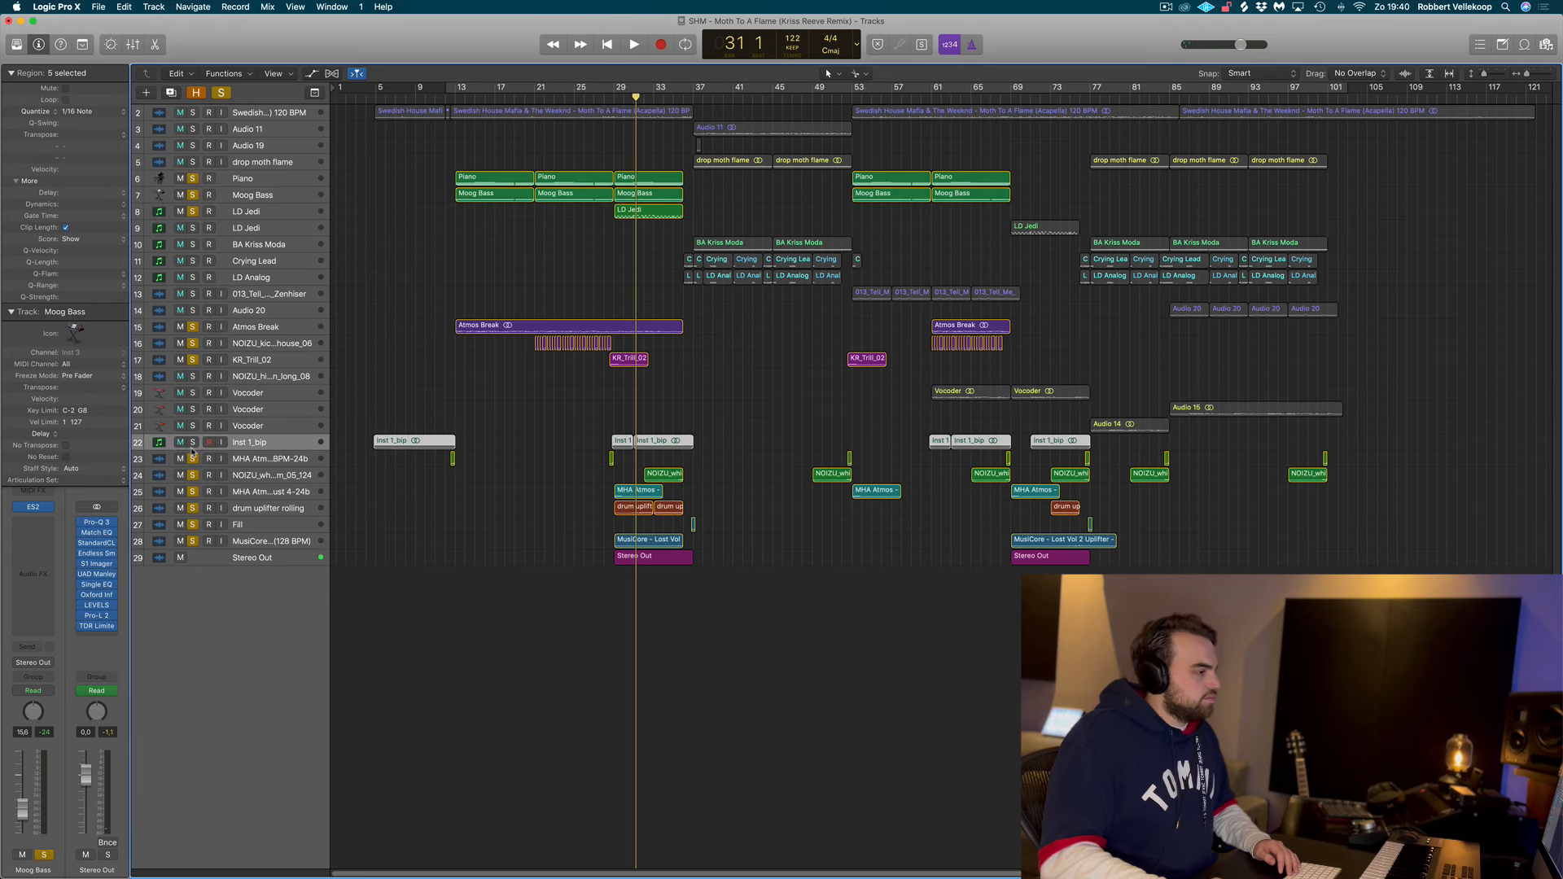
left_click(192, 445)
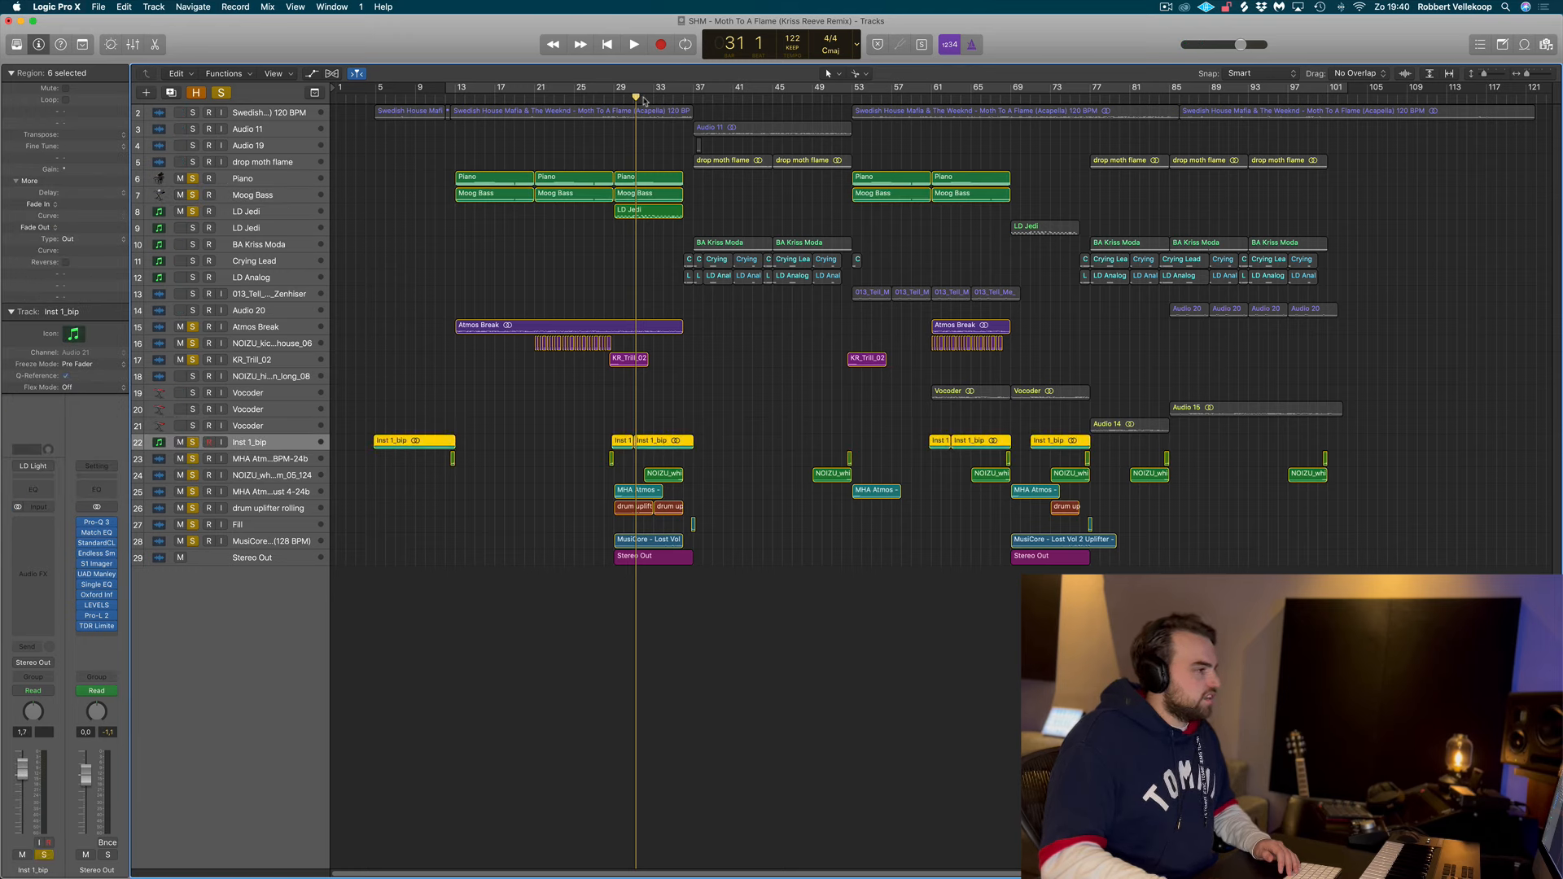
key("space")
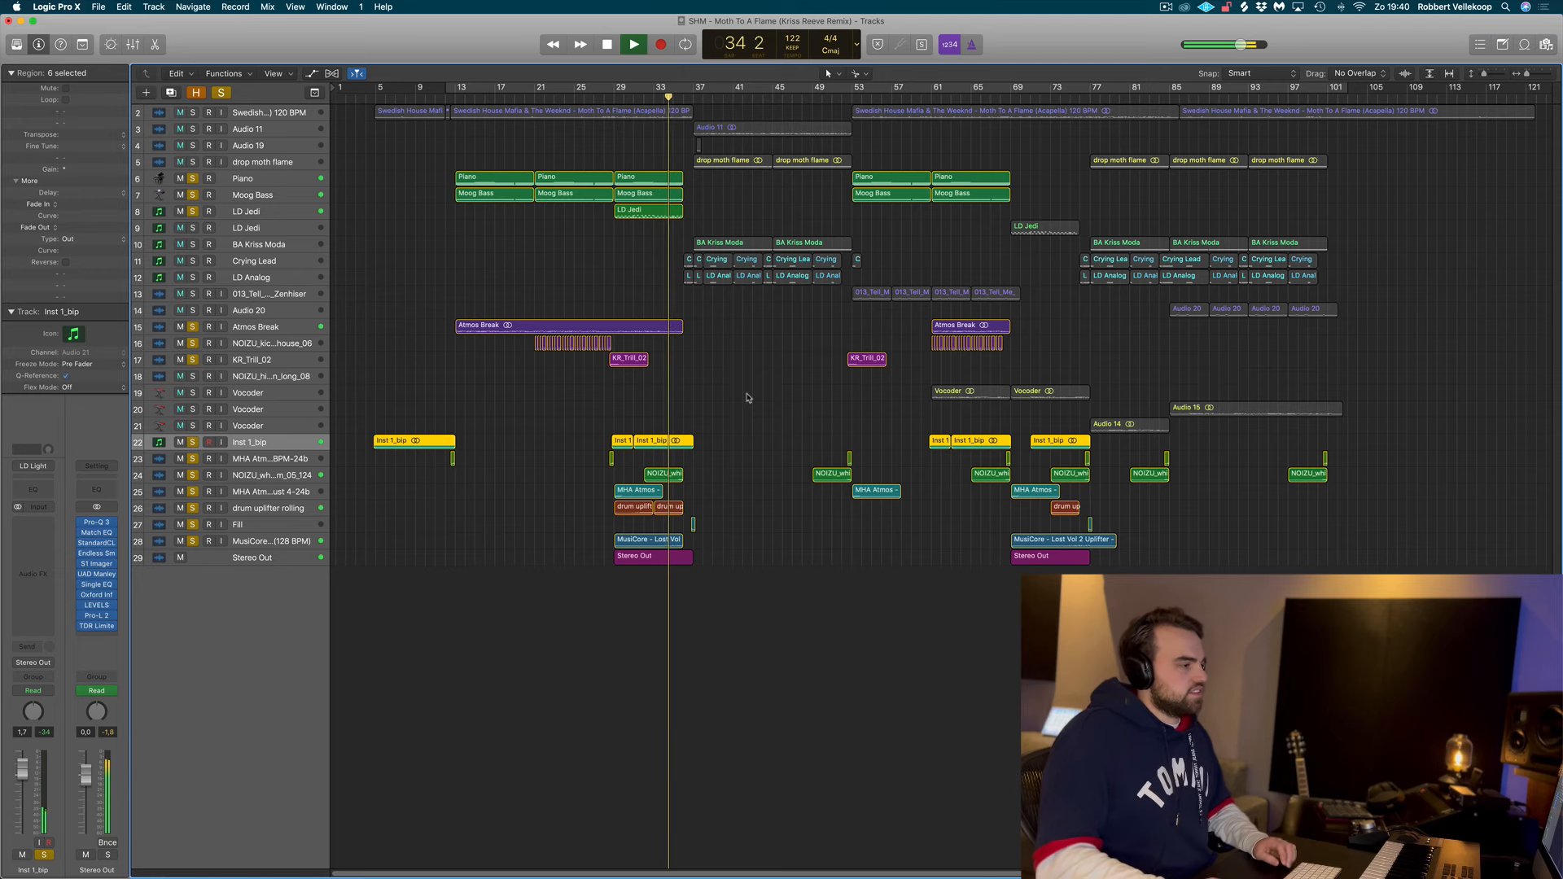
key("space")
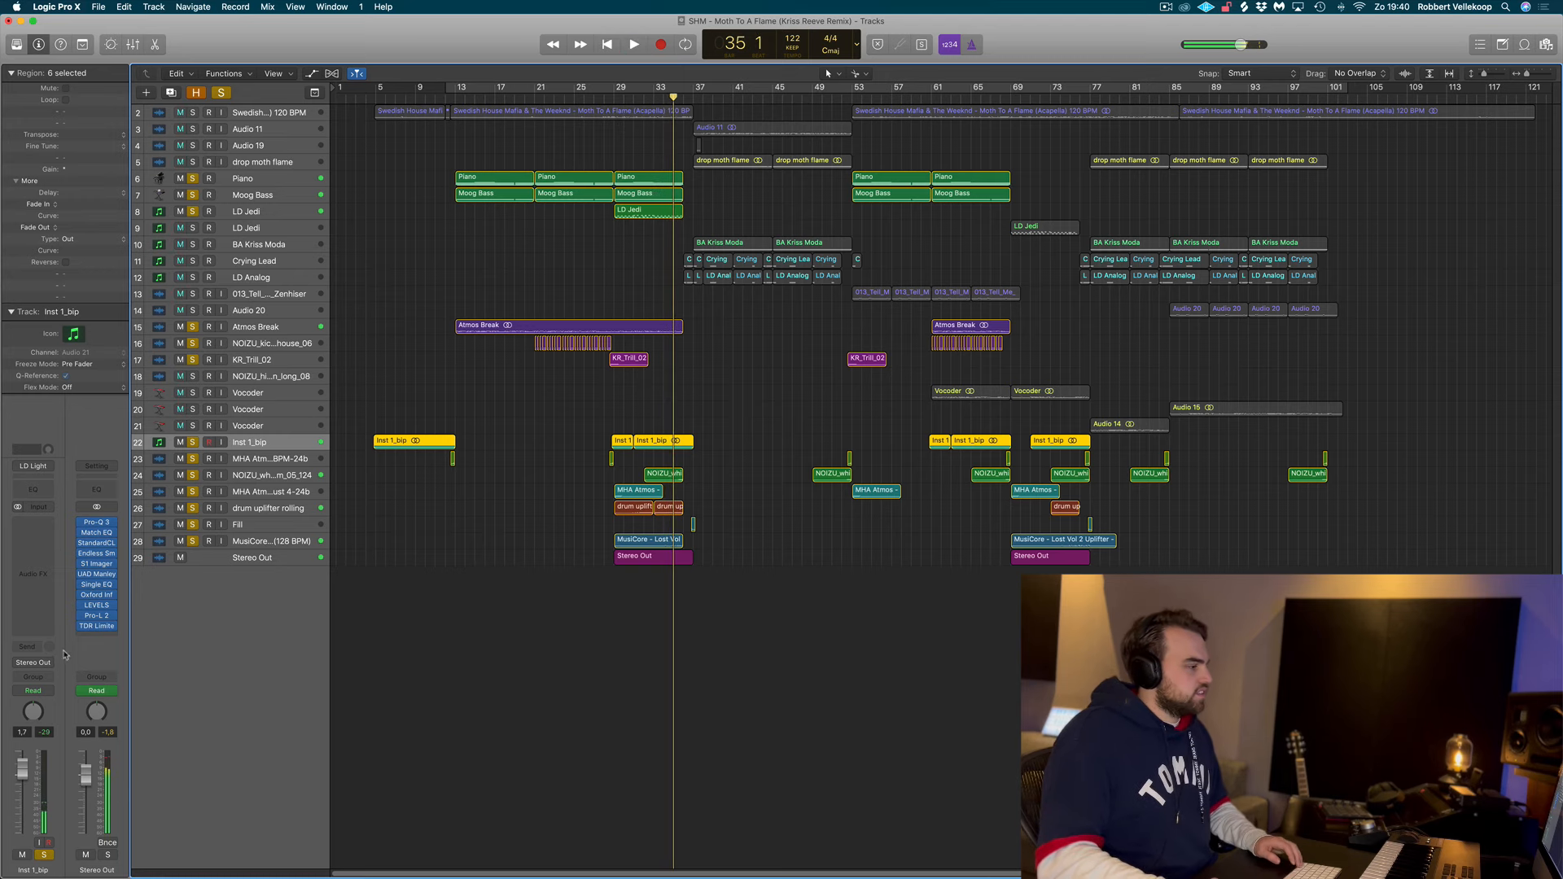
Step: Reduce the solo to Inst 1_bip and the MHA Atmos track 23, and play them in a short cycle range around bar 13
left_click(193, 541)
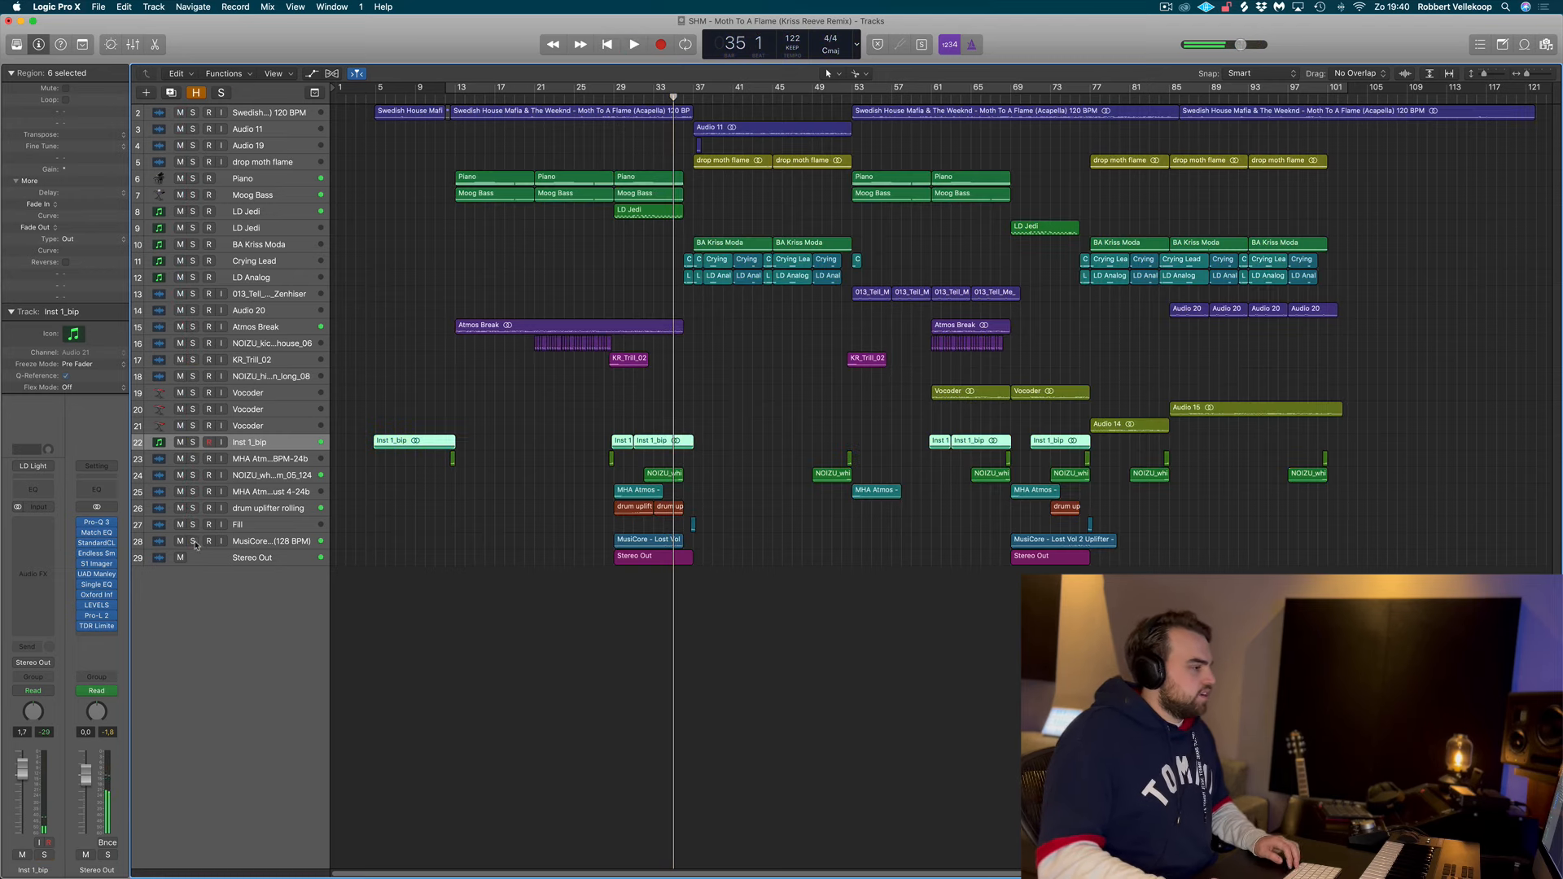
left_click(277, 459)
left_click(193, 459)
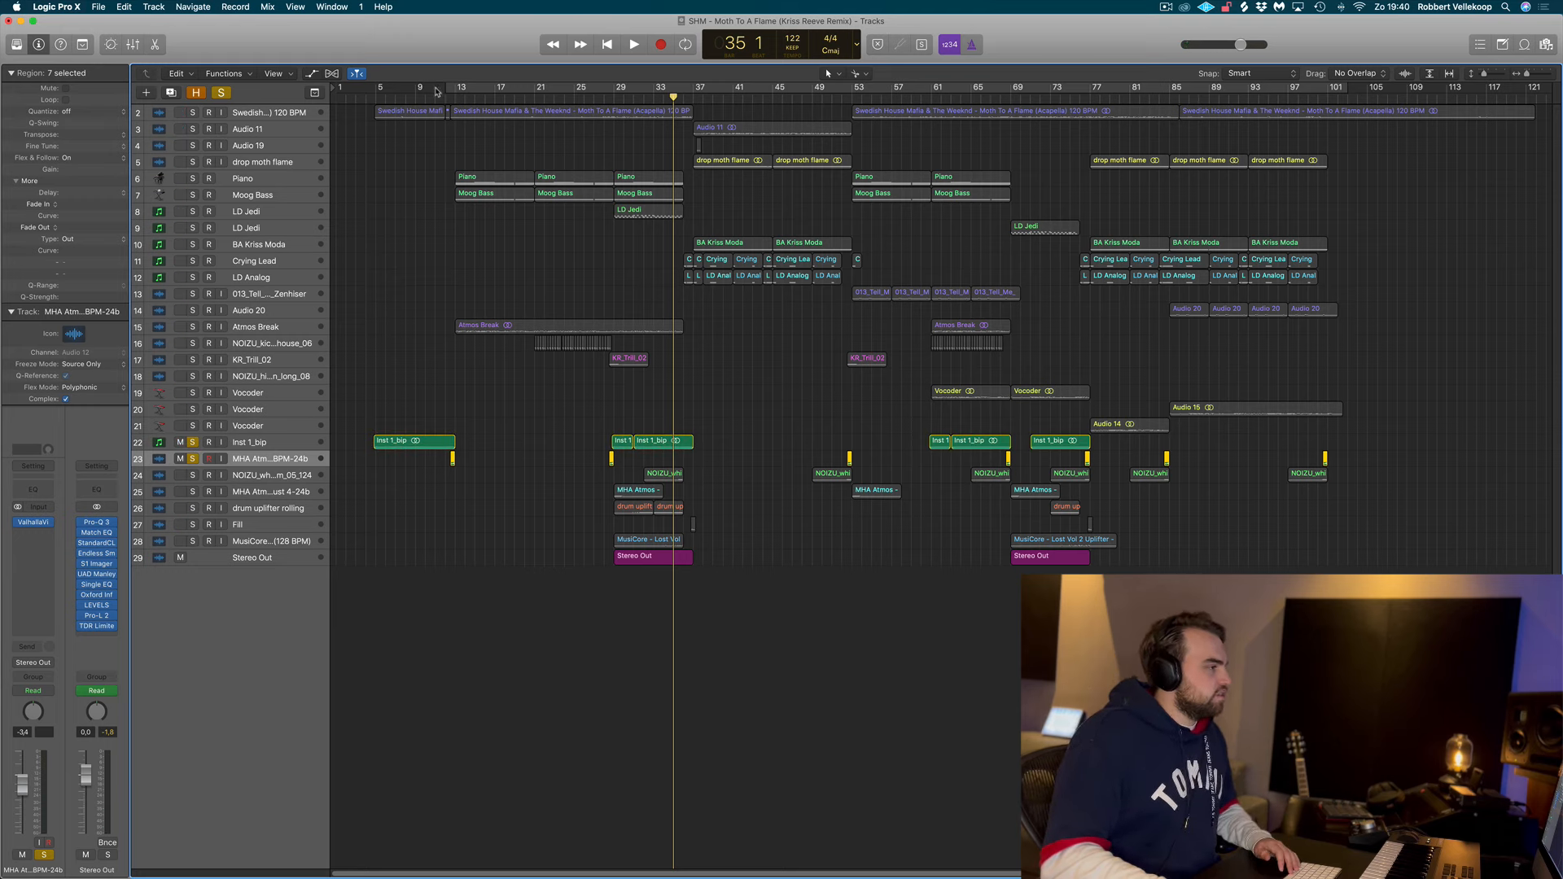
left_click_drag(437, 92, 485, 92)
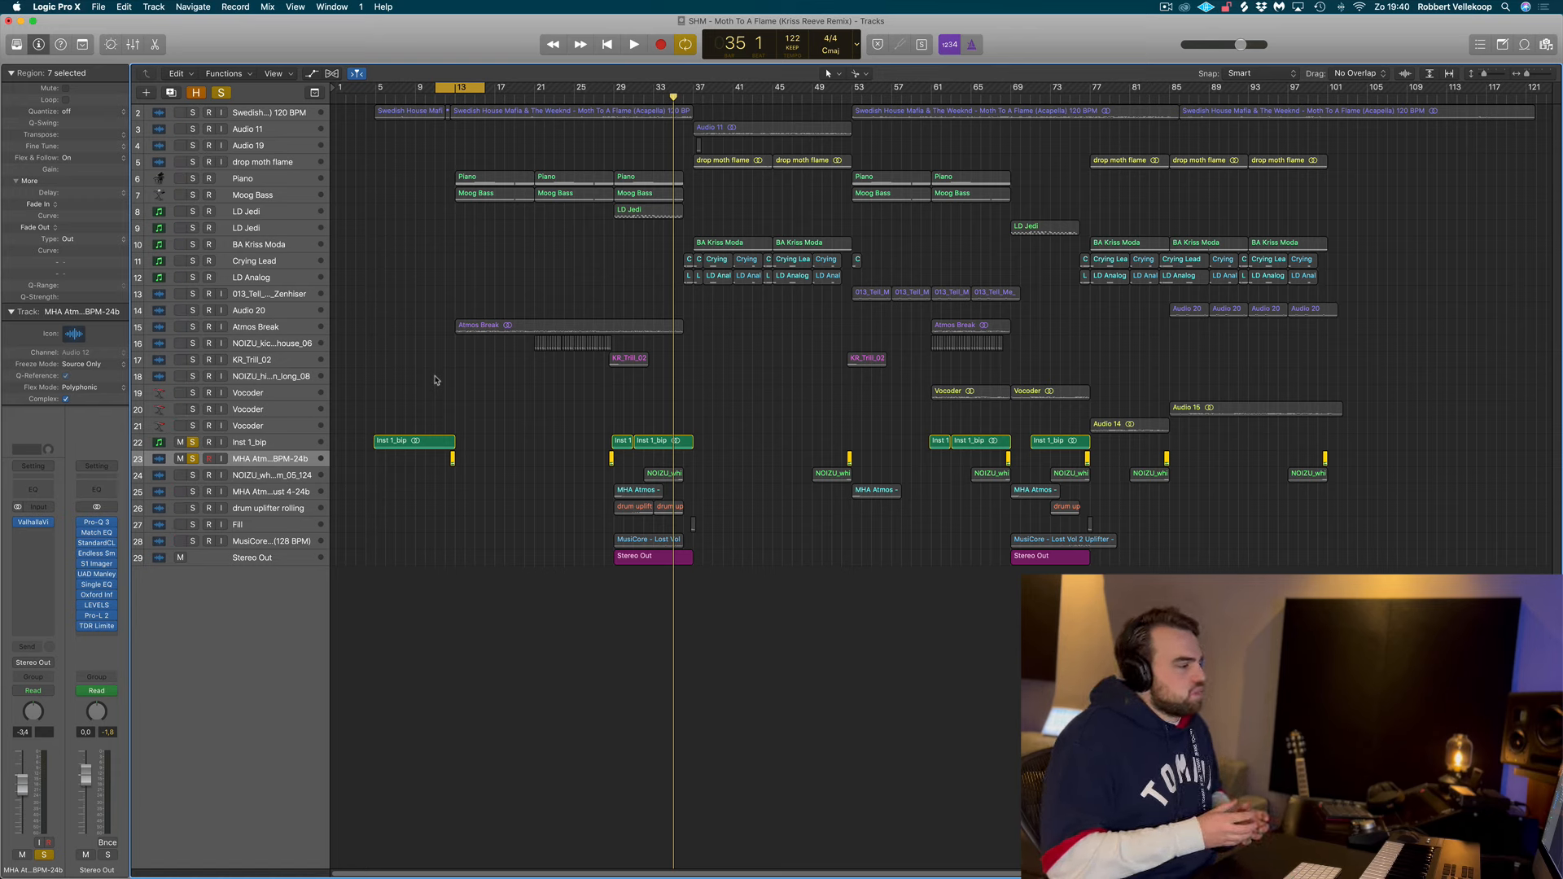
key("space")
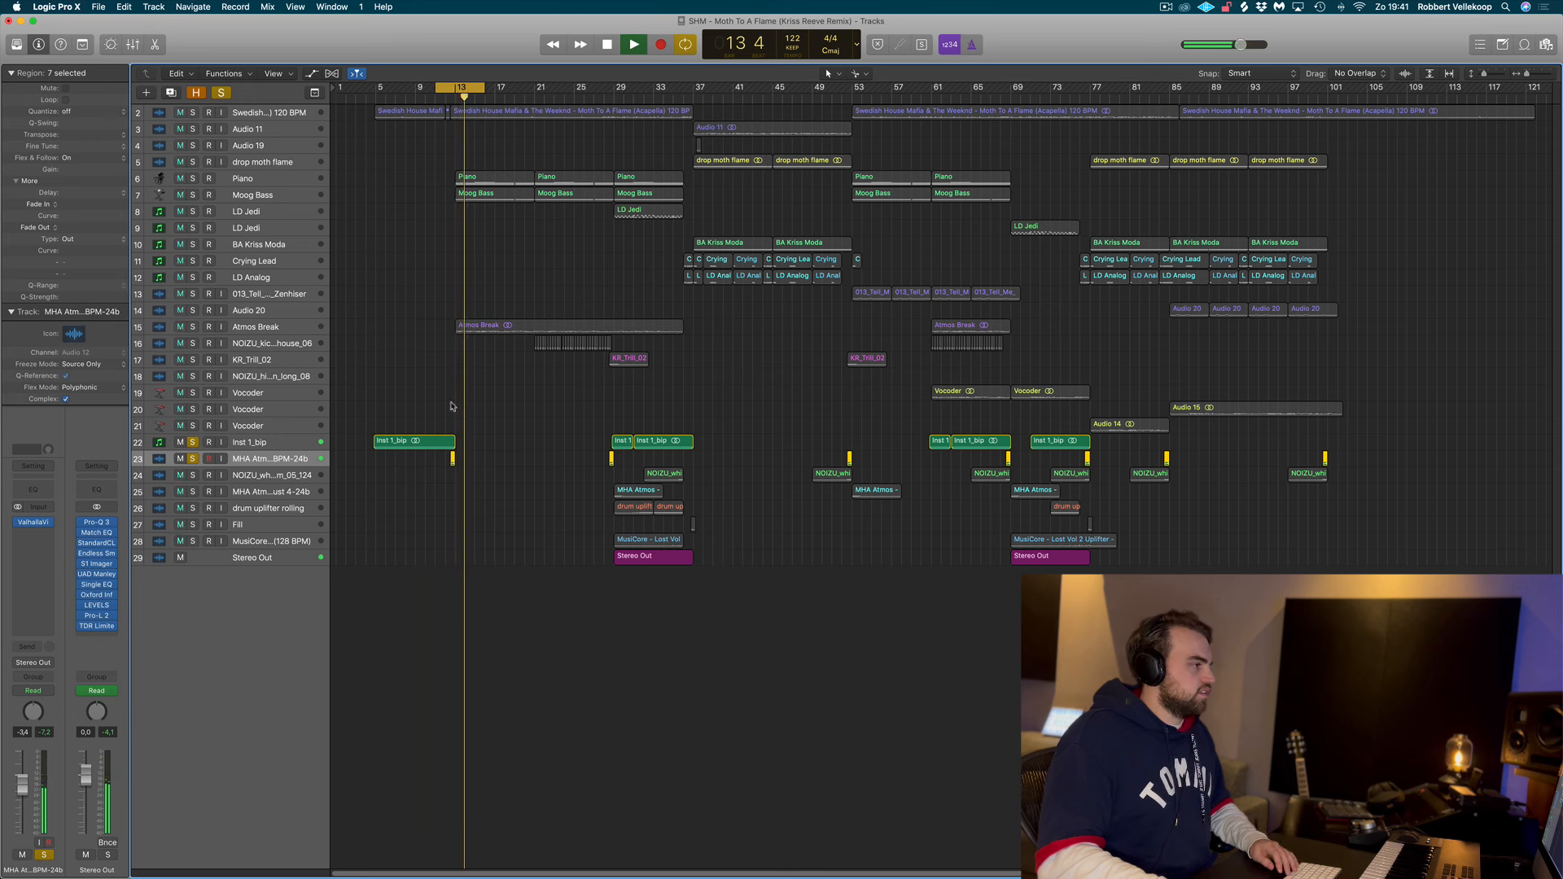
key("space")
Step: Clear the solos and the cycle range, then solo the drop moth flame track and play it from around bar 37
left_click(193, 459)
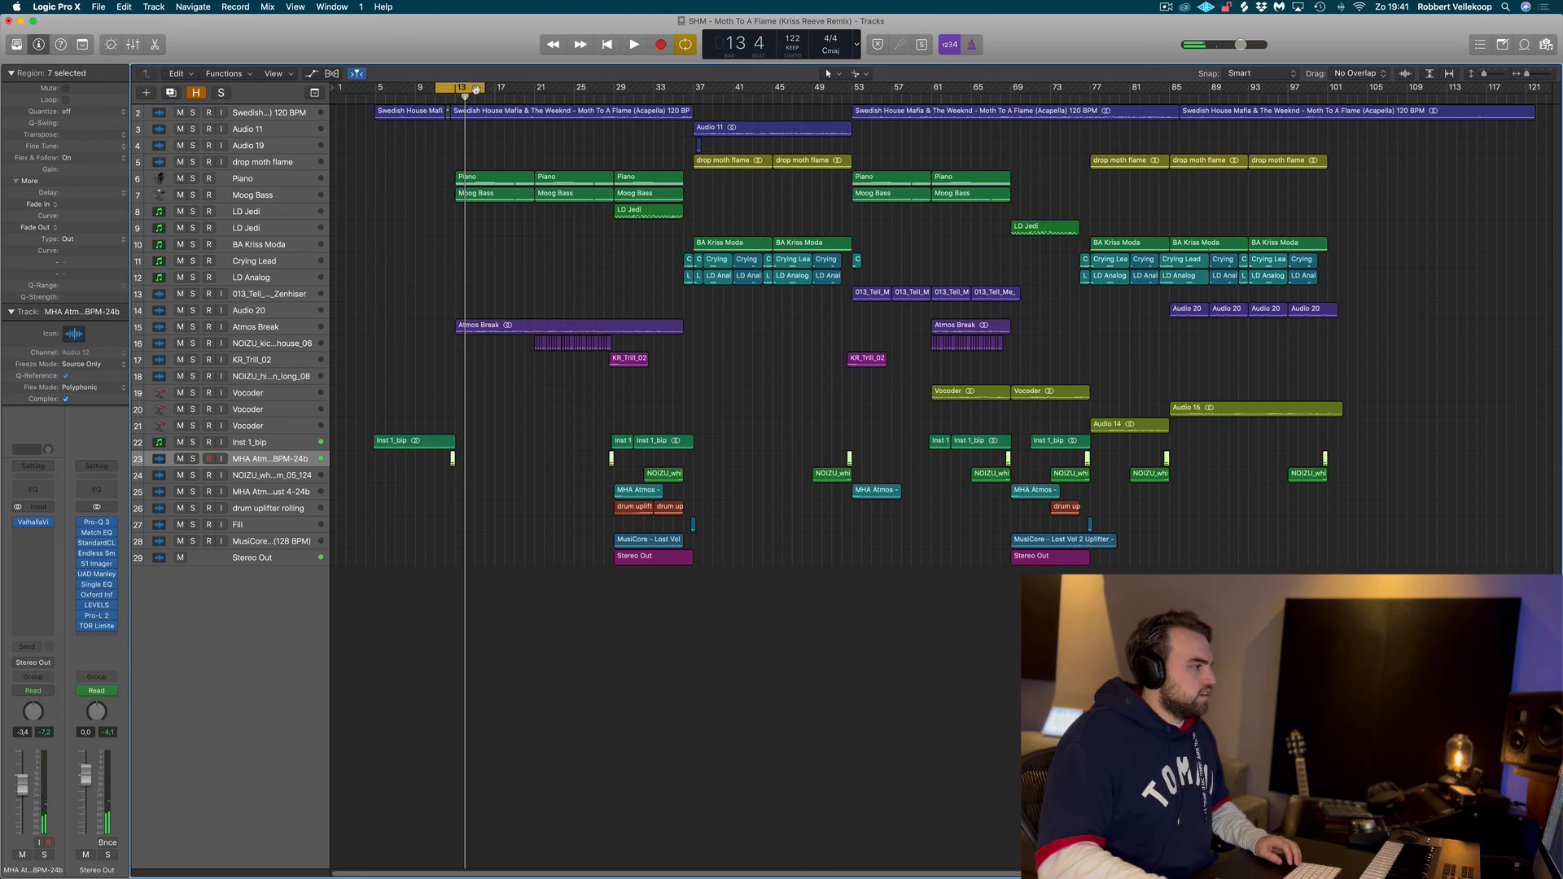
left_click(473, 89)
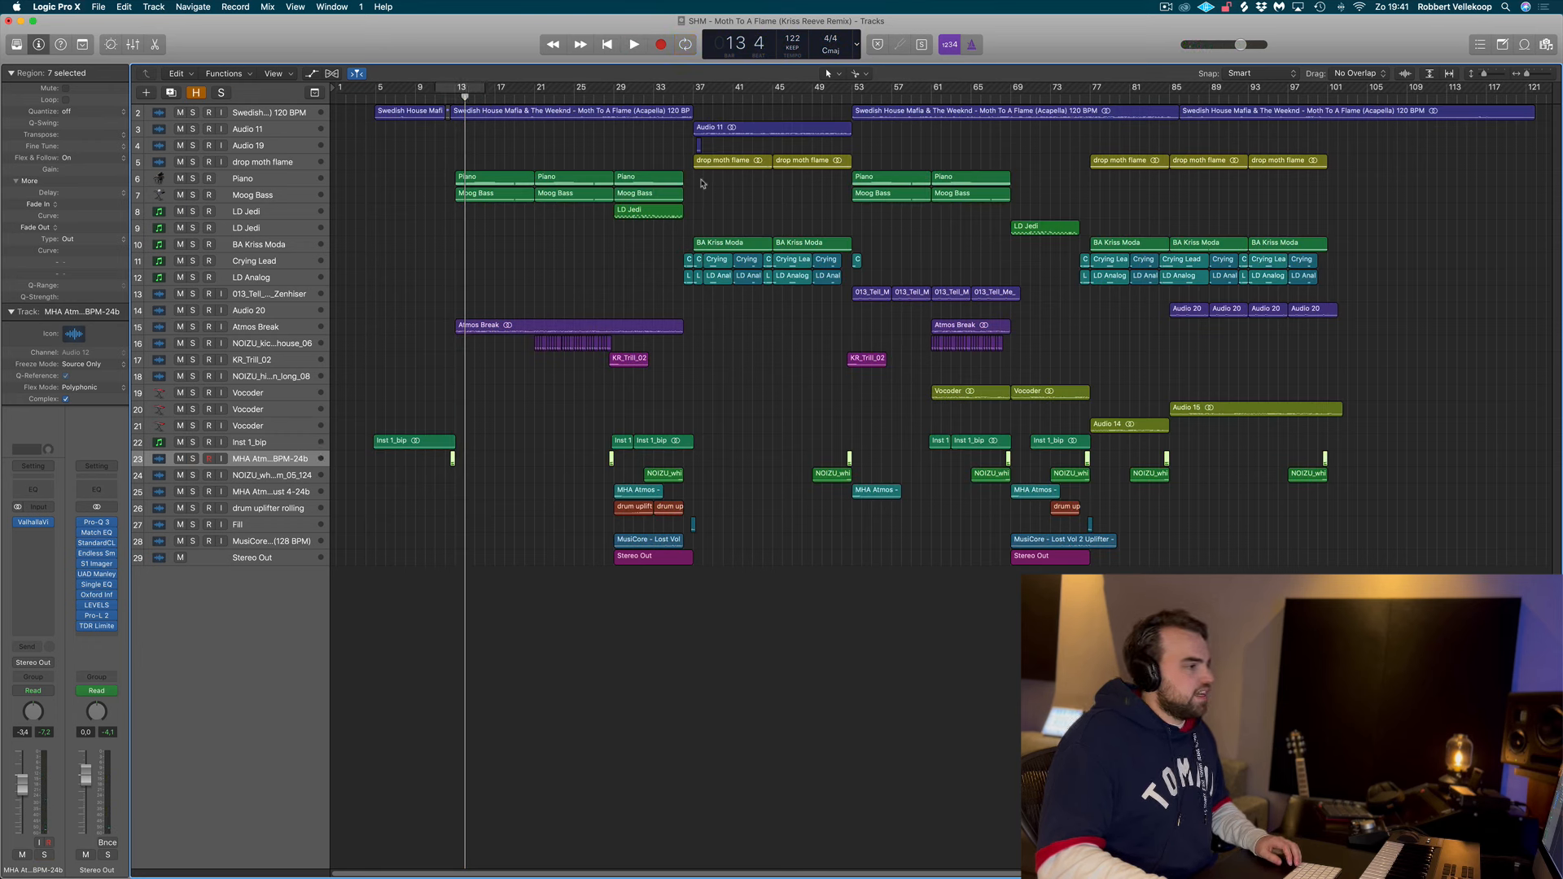
left_click(286, 169)
key("s")
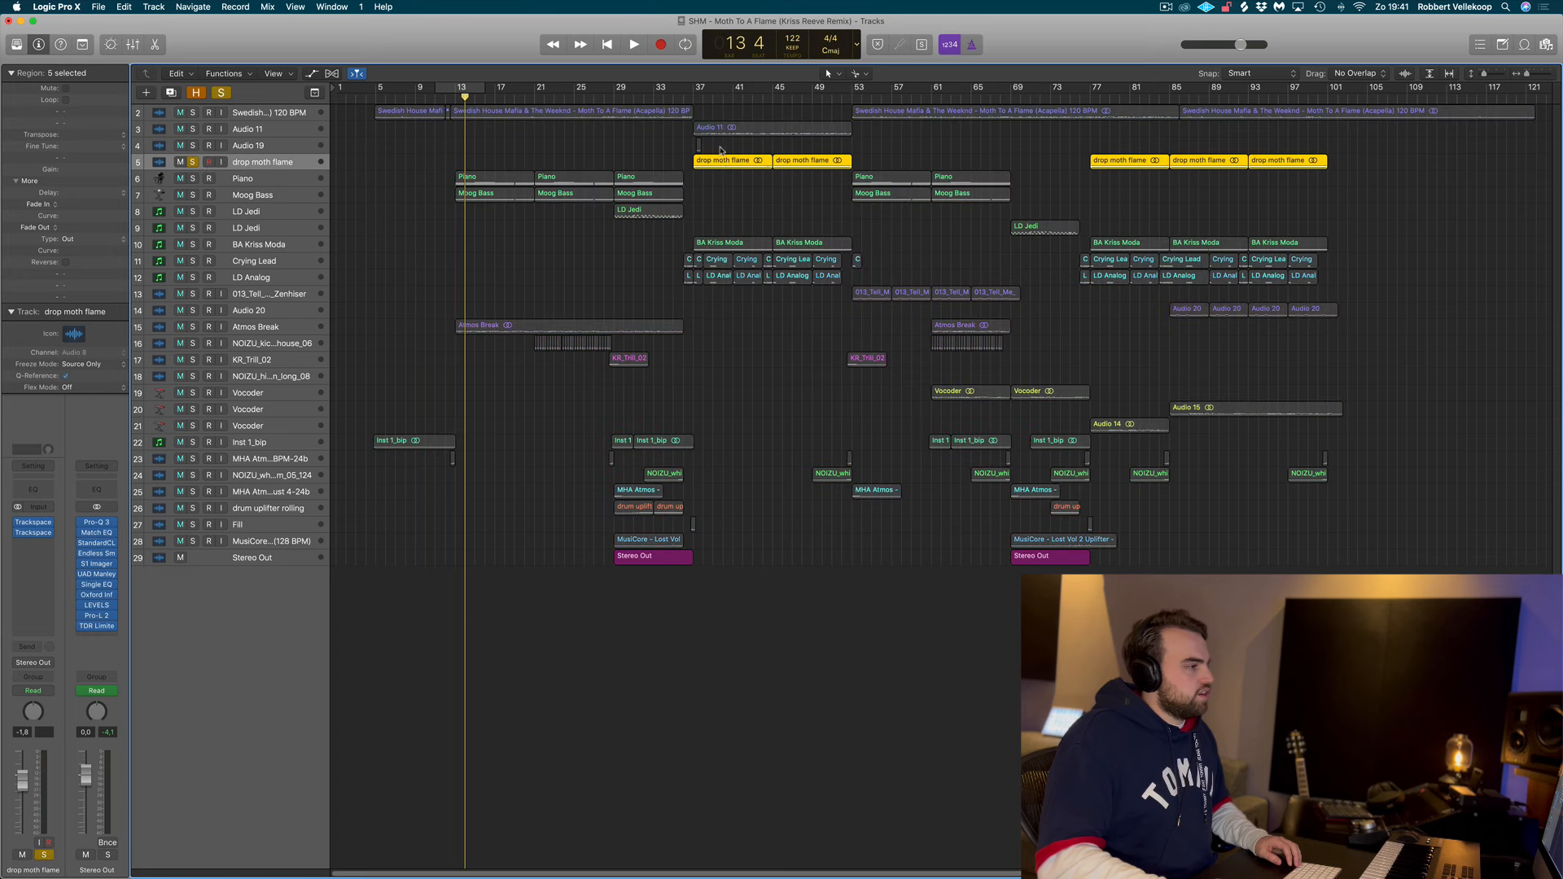
left_click(695, 98)
key("space")
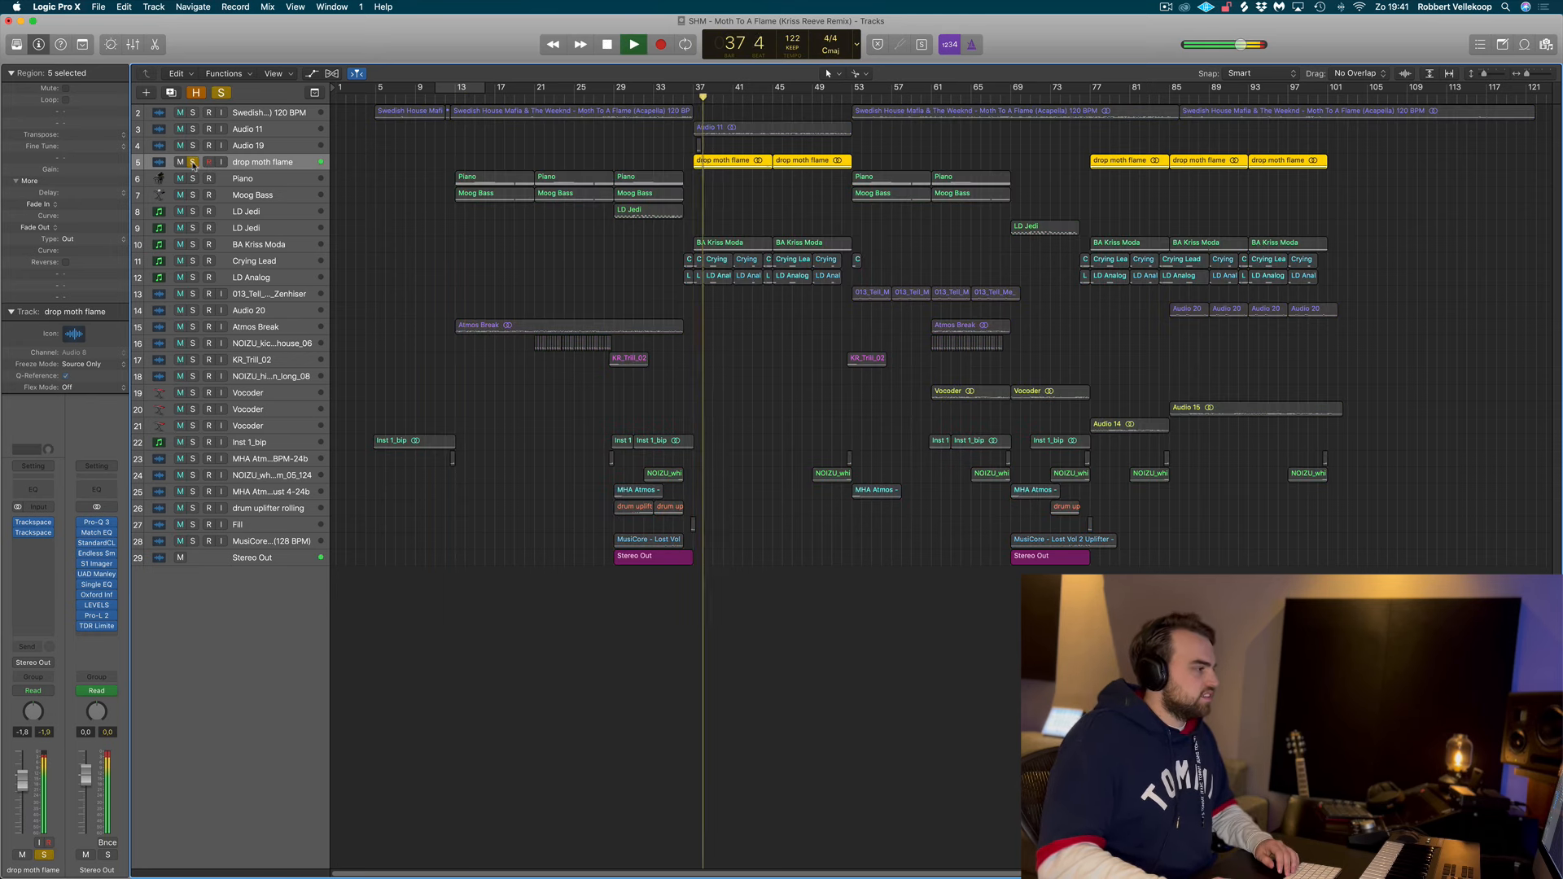
key("space")
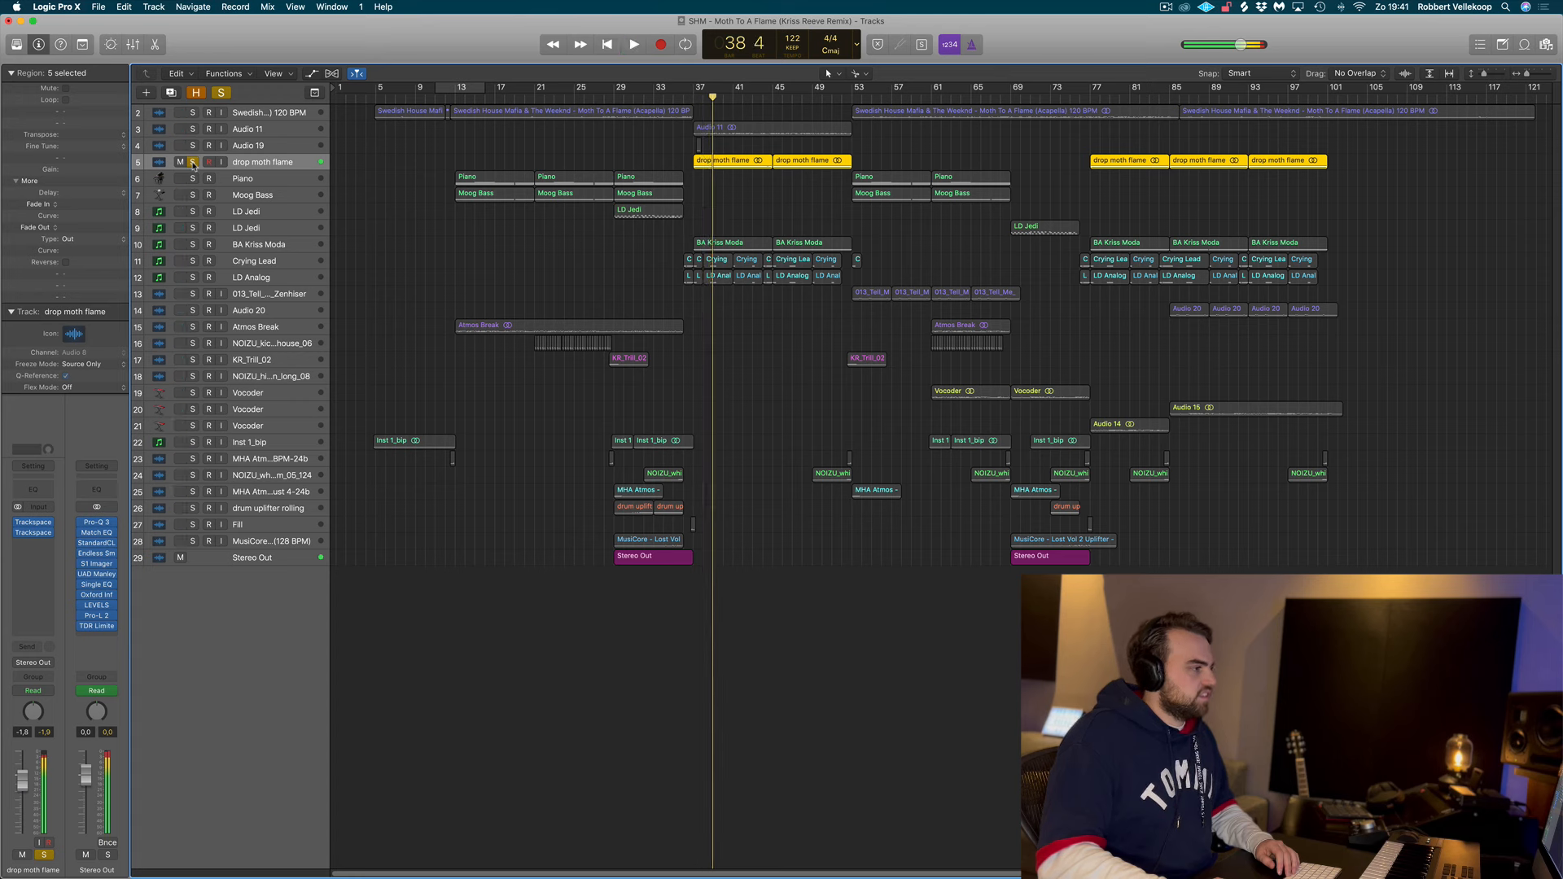
Step: Solo only BA Kriss Moda and play its first two regions with the cycle range set to bars 37 to 53
key("s")
left_click(277, 249)
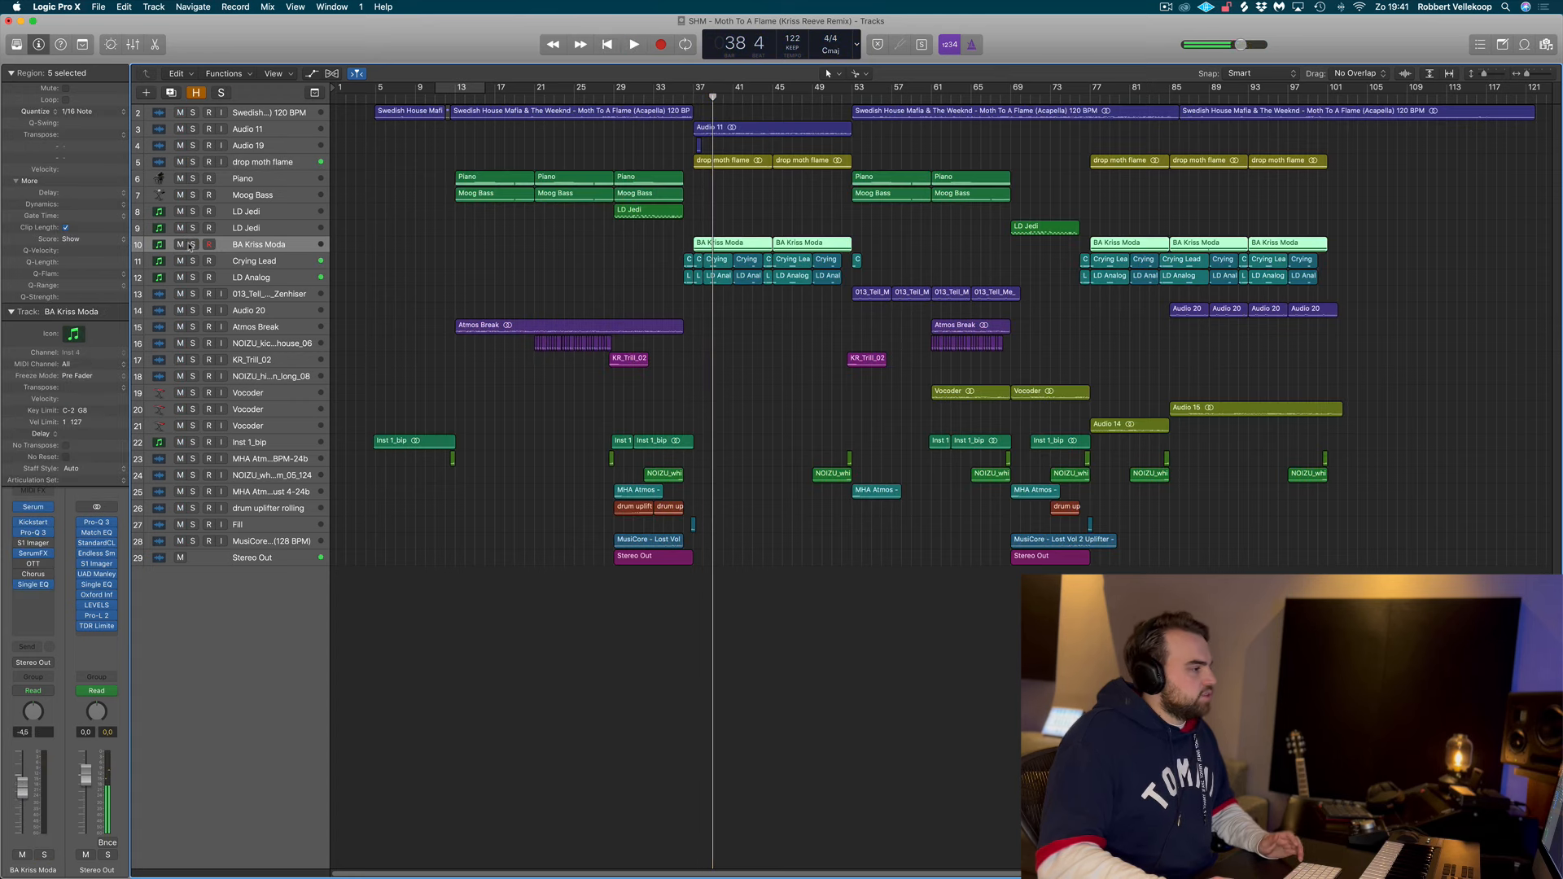
left_click(193, 246)
left_click(740, 239)
left_click(842, 244, "shift")
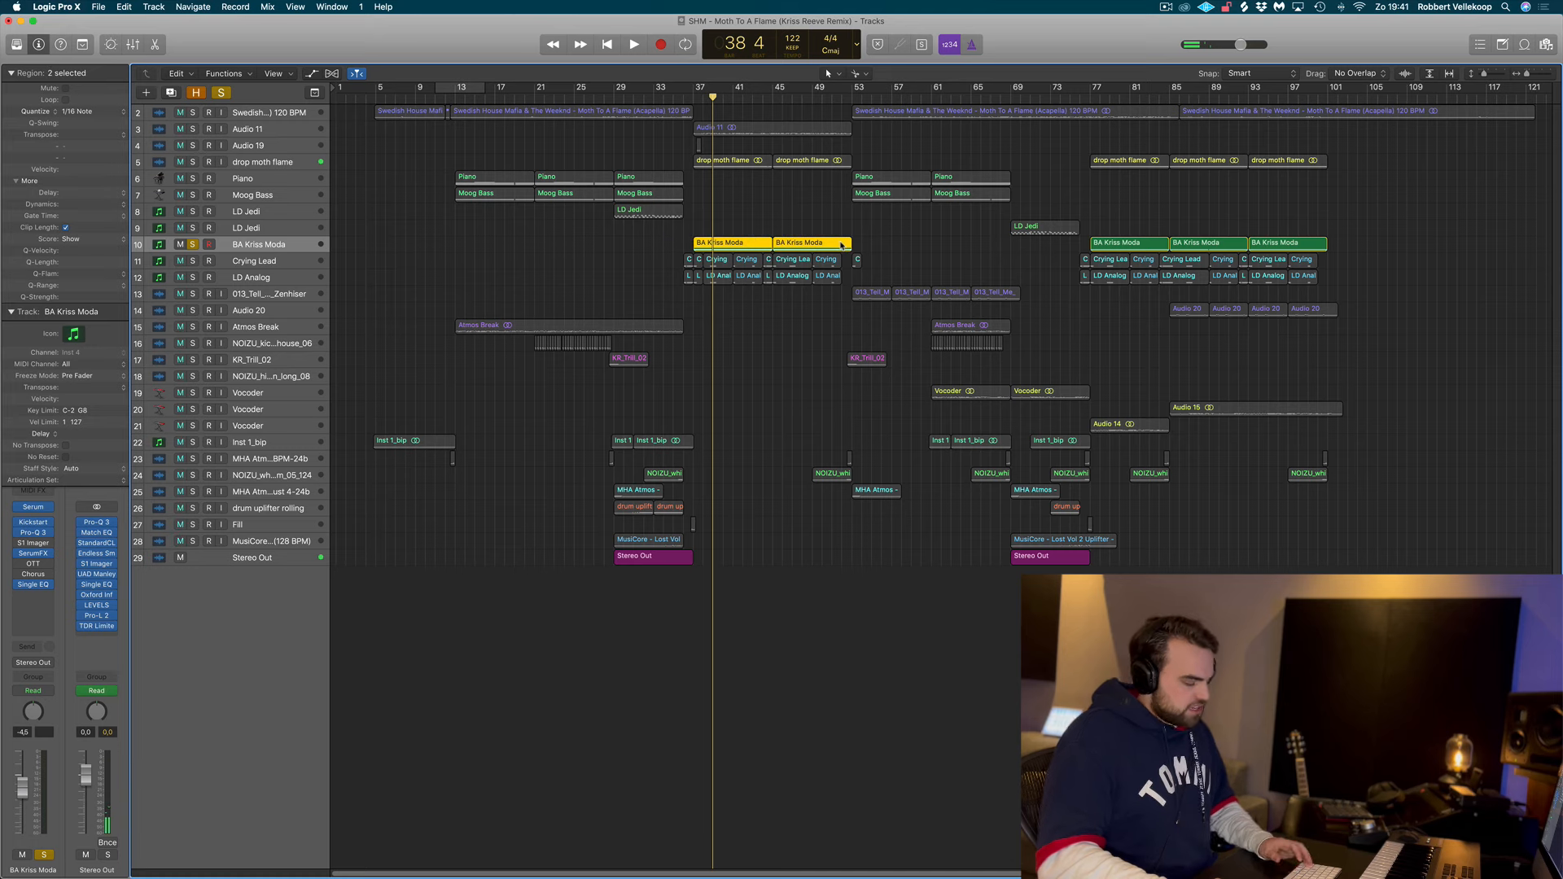
key("u")
key("space")
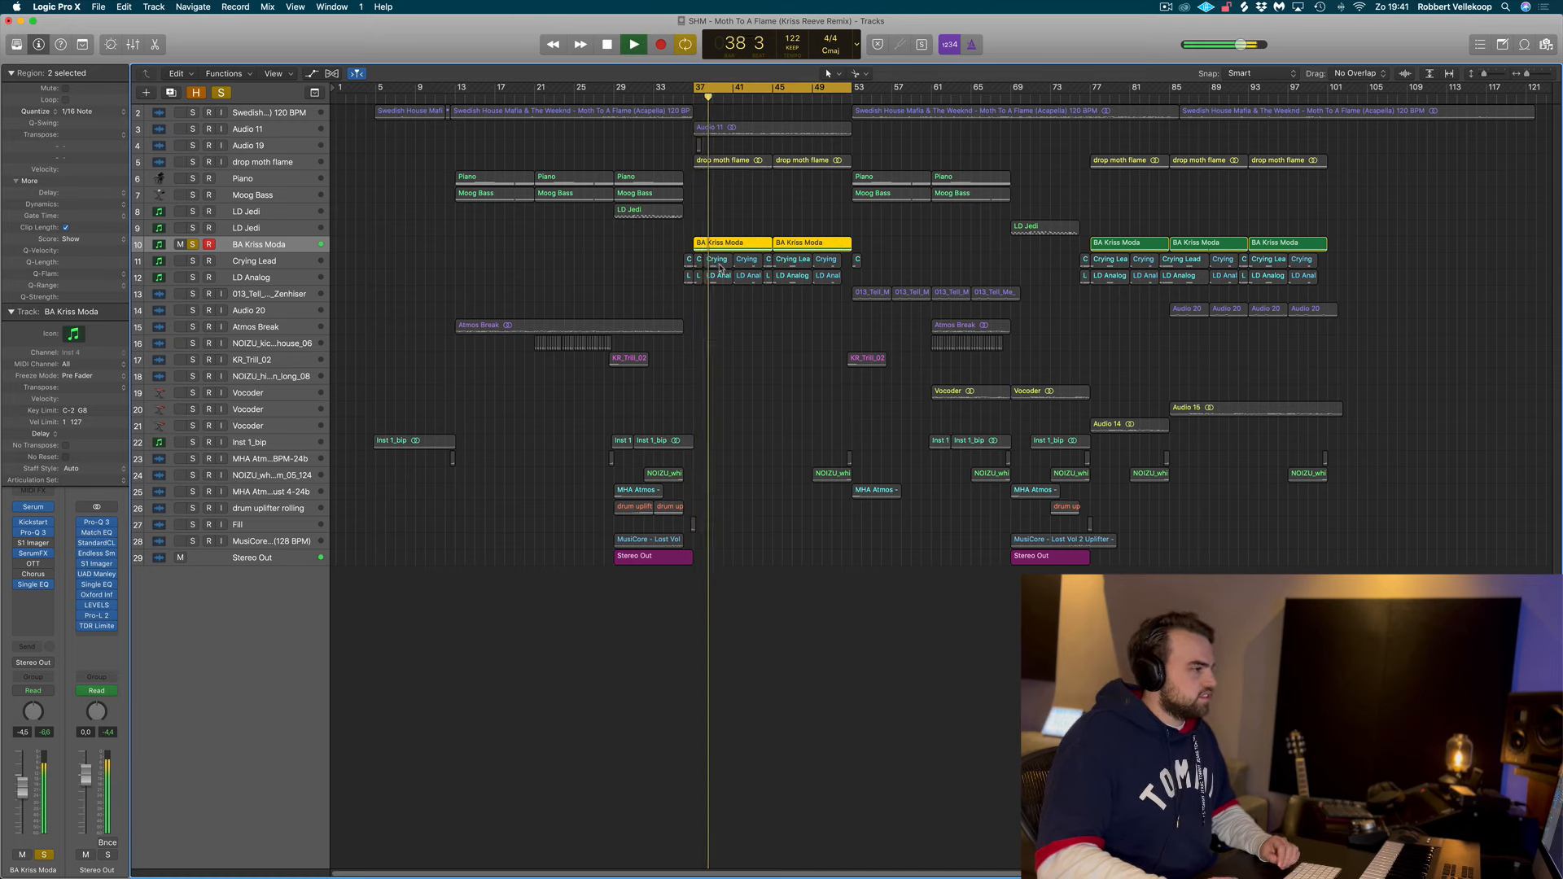
key("space")
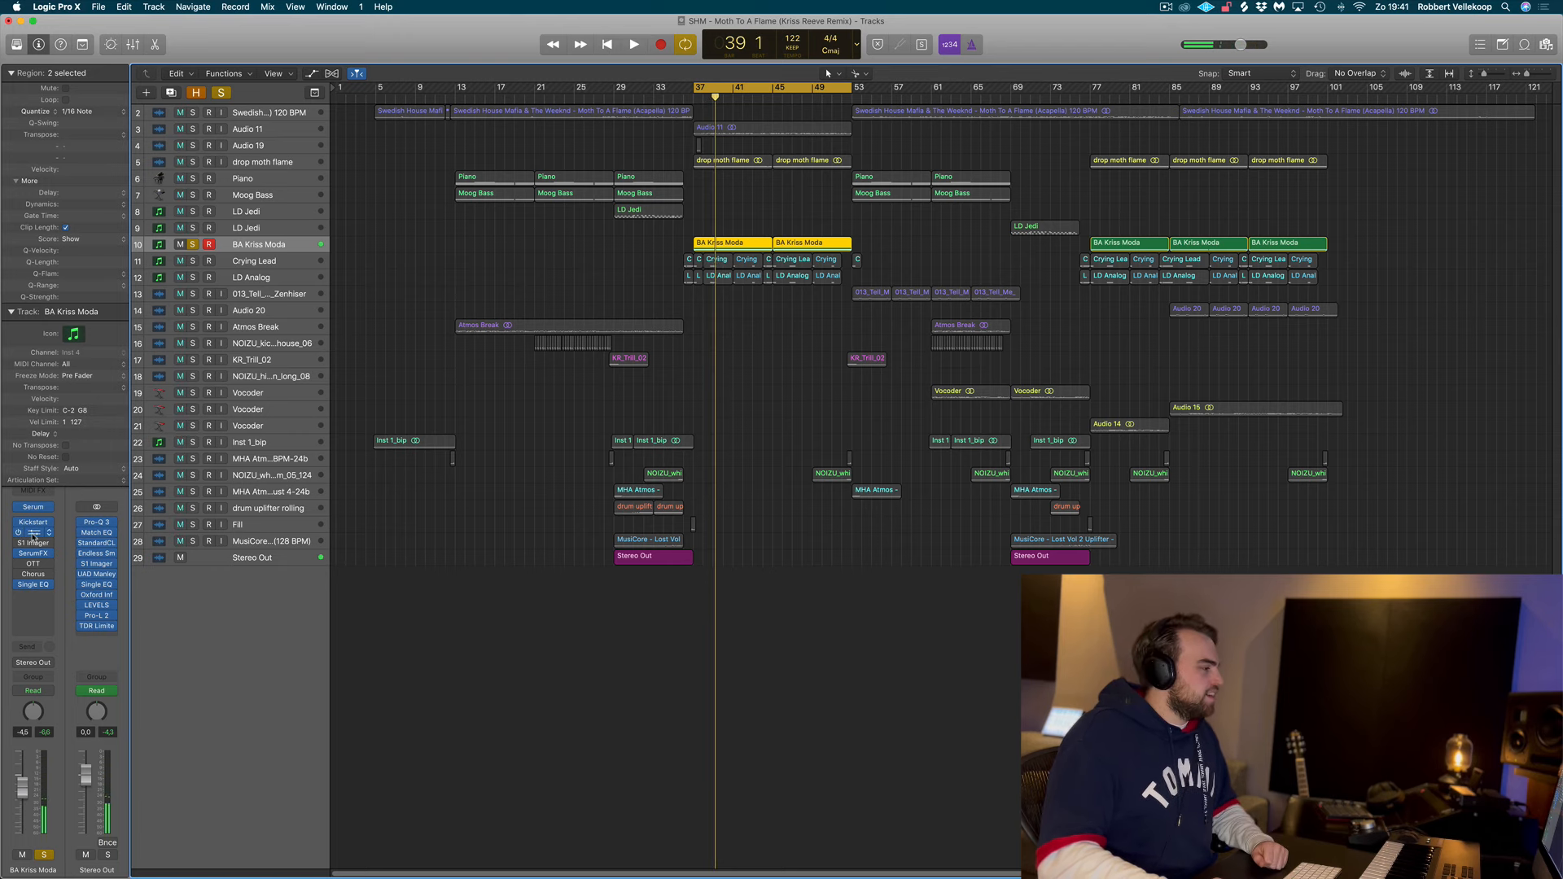
Step: Open the Pro-Q 3 and SerumFX plug-ins on BA Kriss Moda and move the SerumFX window clear of the EQ curve
left_click(33, 533)
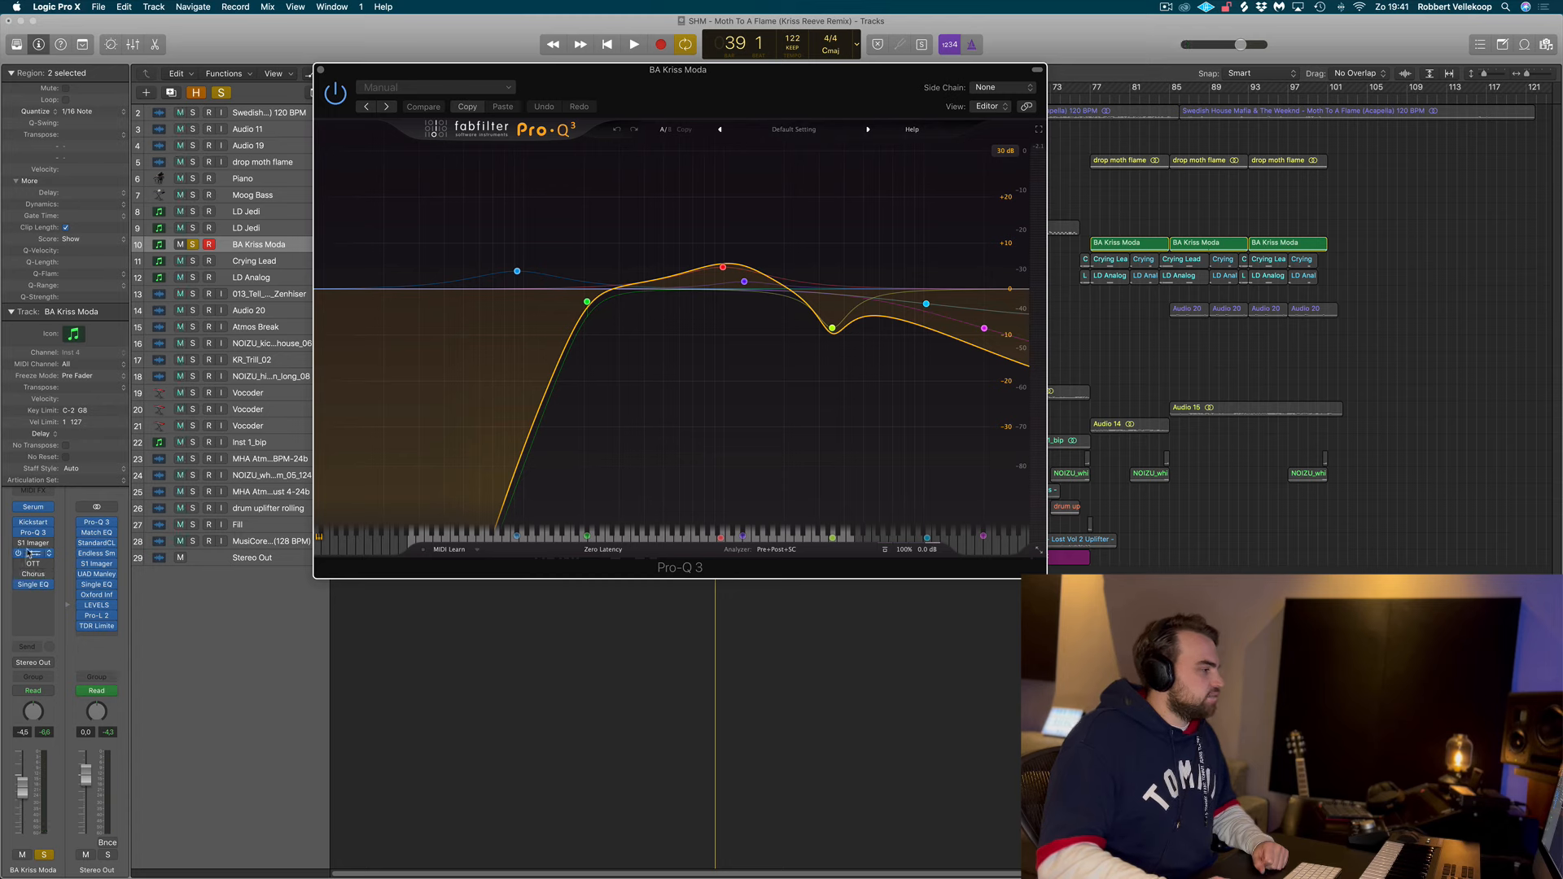
left_click(34, 555)
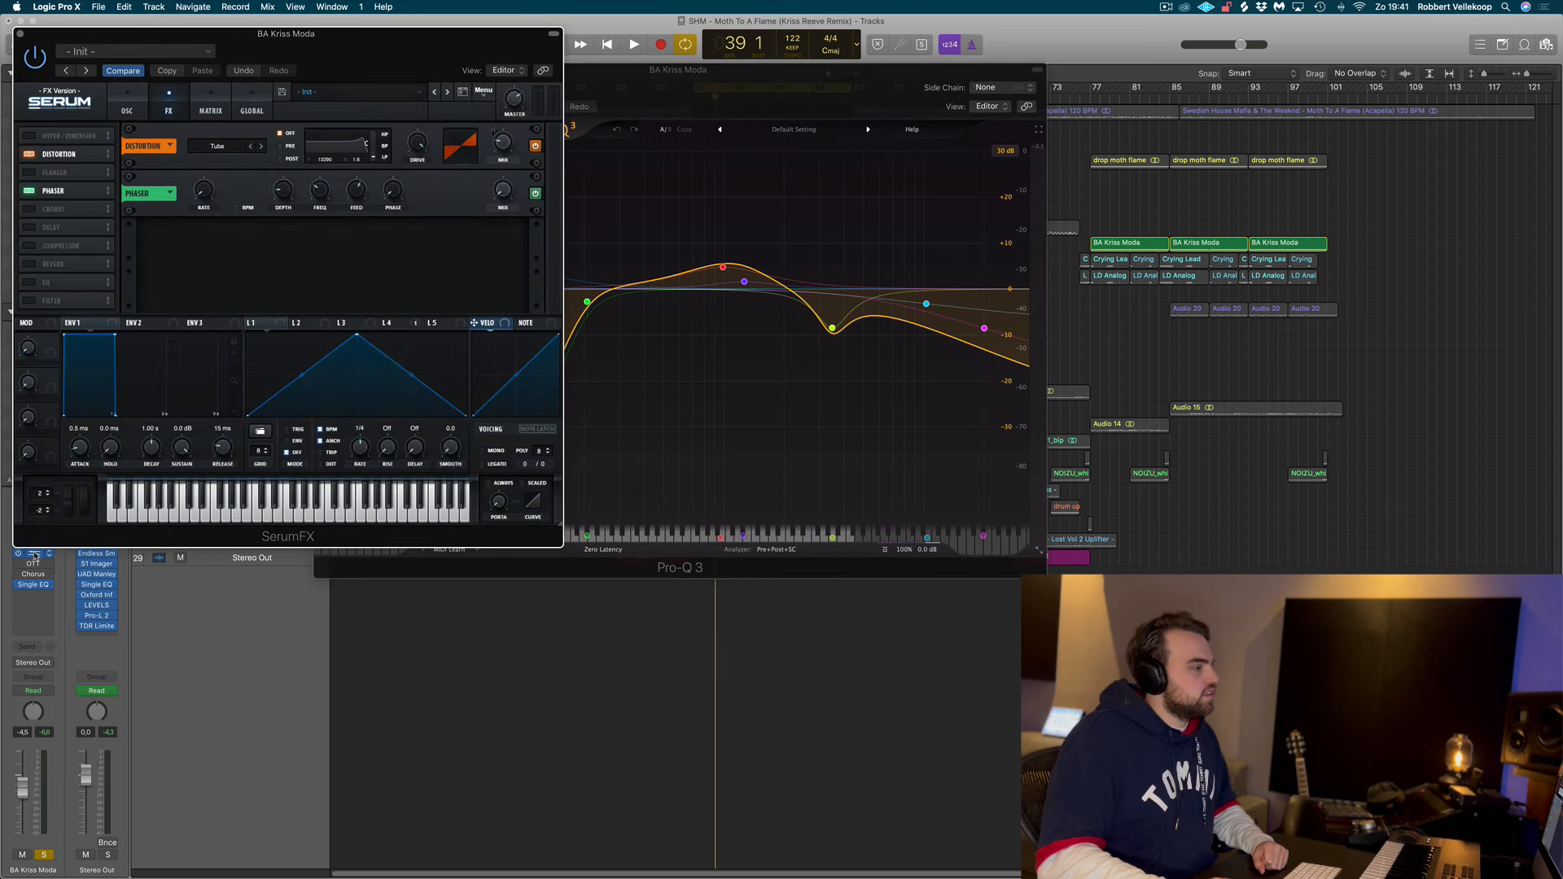
left_click_drag(321, 55, 1263, 291)
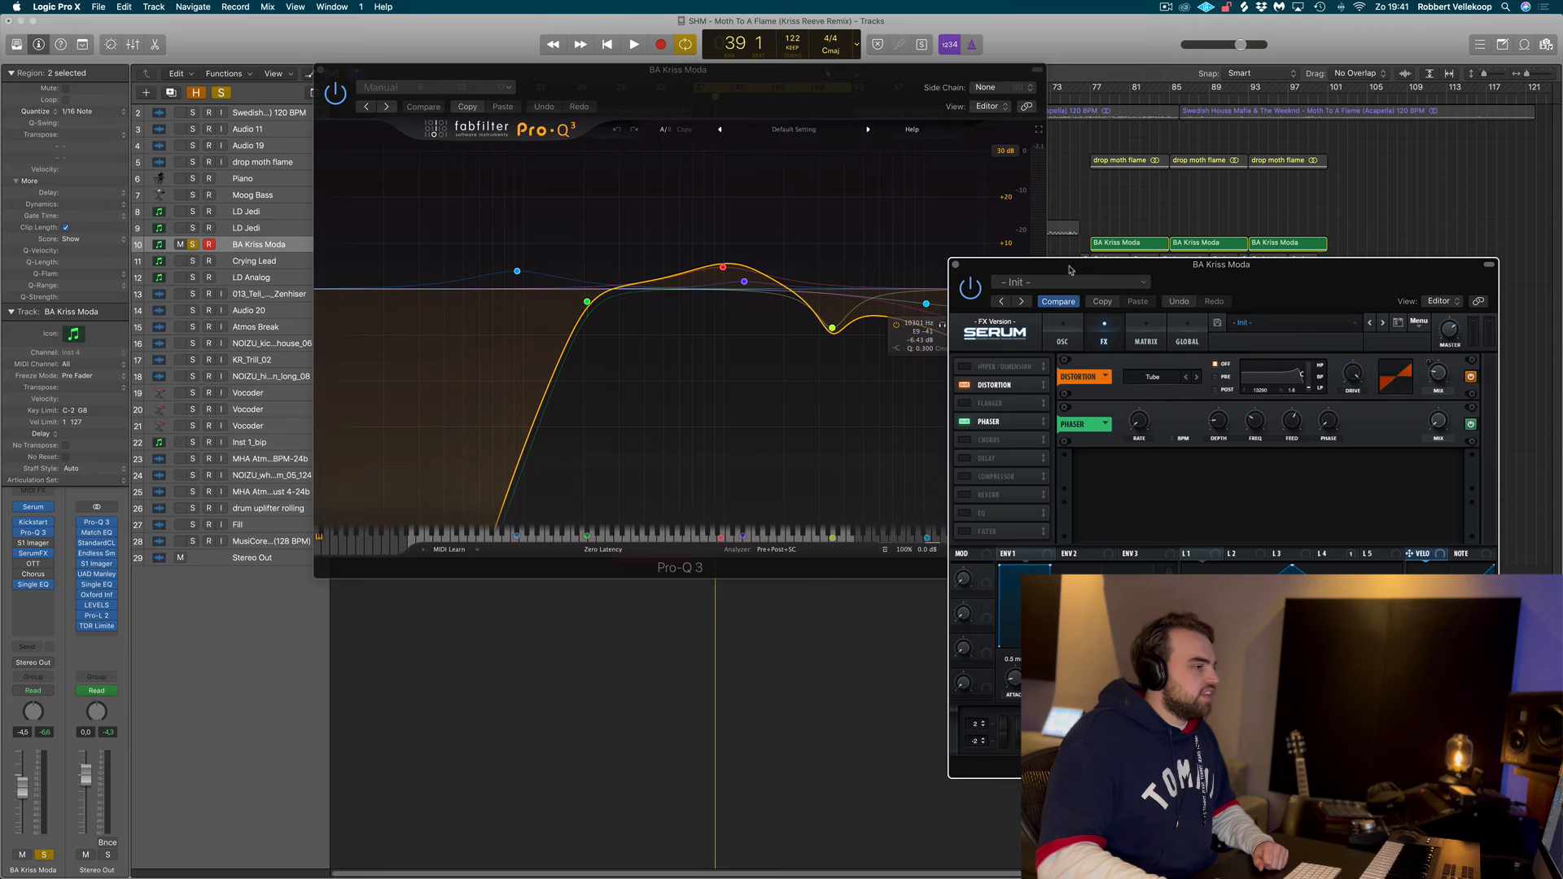
left_click_drag(959, 269, 1042, 261)
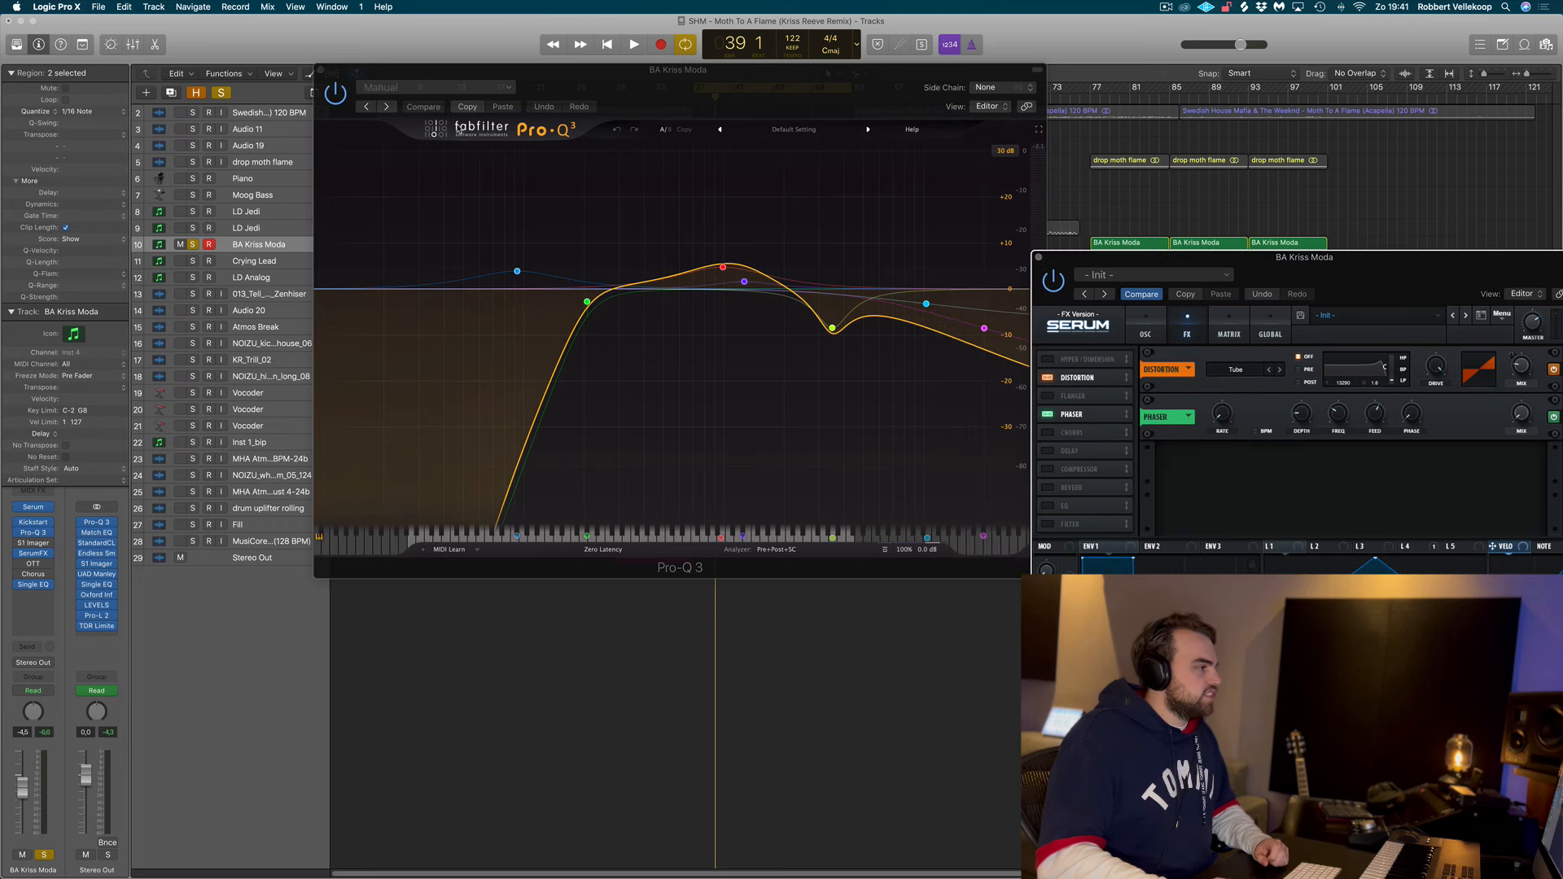
Step: Bypass the Pro-Q 3 on BA Kriss Moda, move its window lower, play the bass without it, and re-enable it
left_click(334, 96)
left_click_drag(501, 81, 524, 217)
key("space")
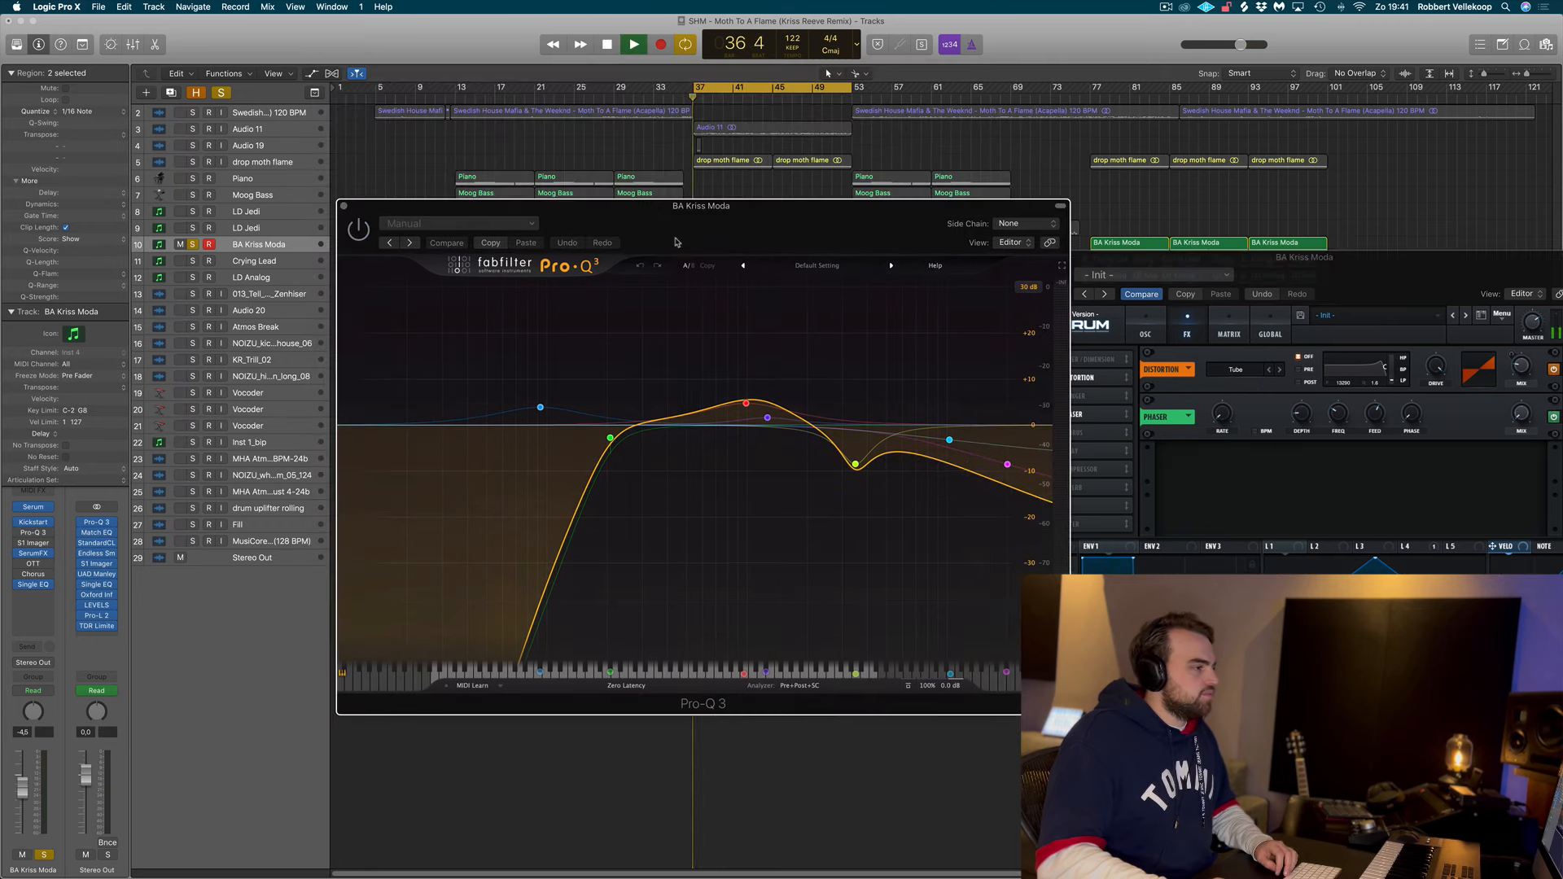
key("space")
left_click(359, 231)
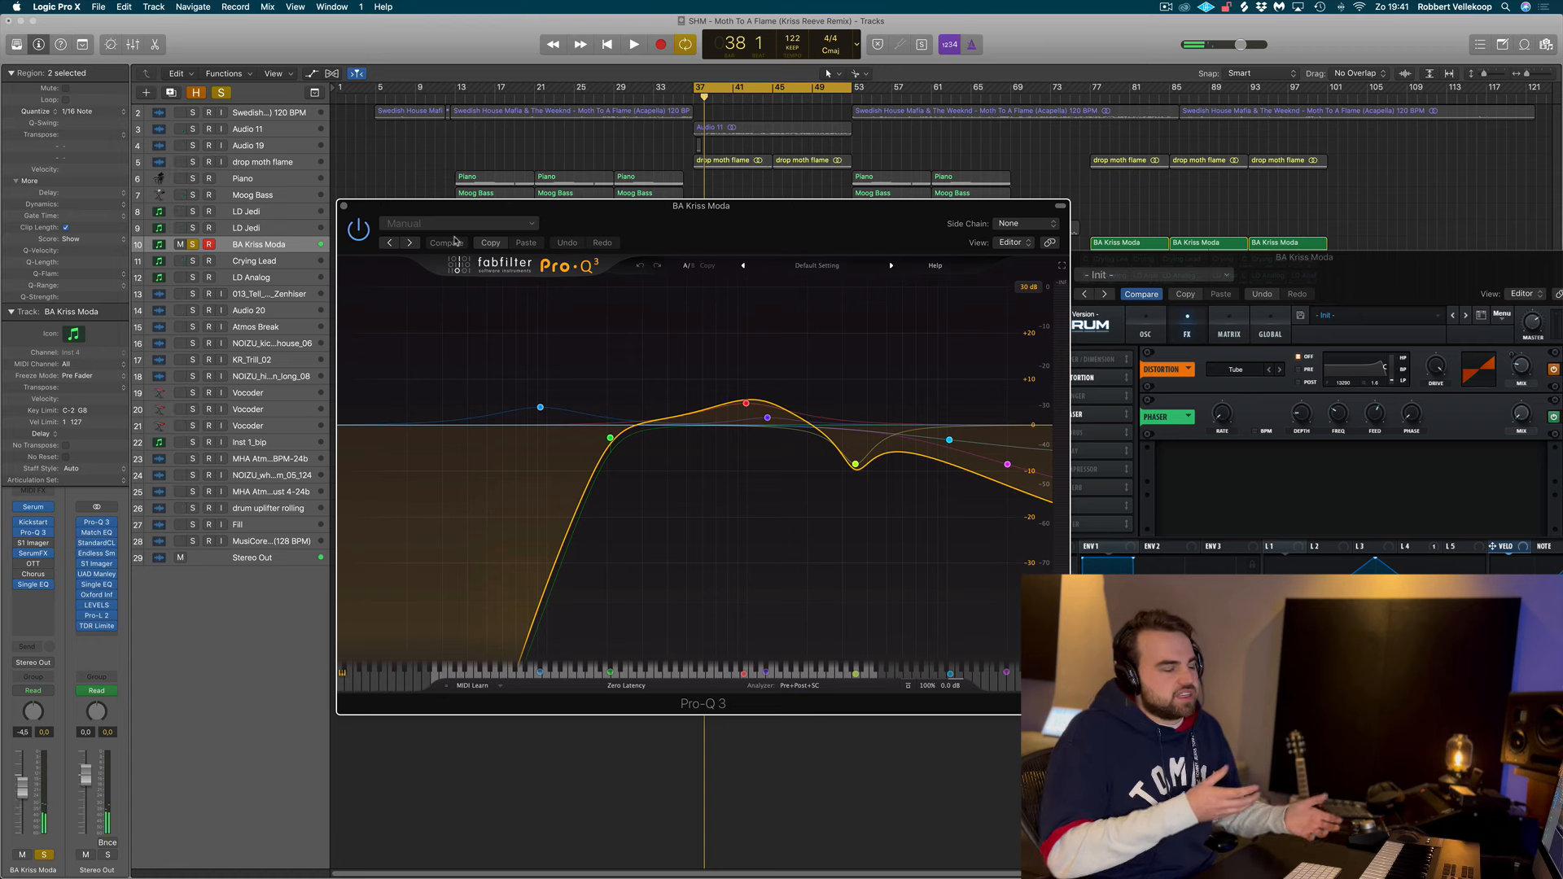
Step: Play BA Kriss Moda while switching the Pro-Q 3 off and on again, then close both plug-in windows
key("space")
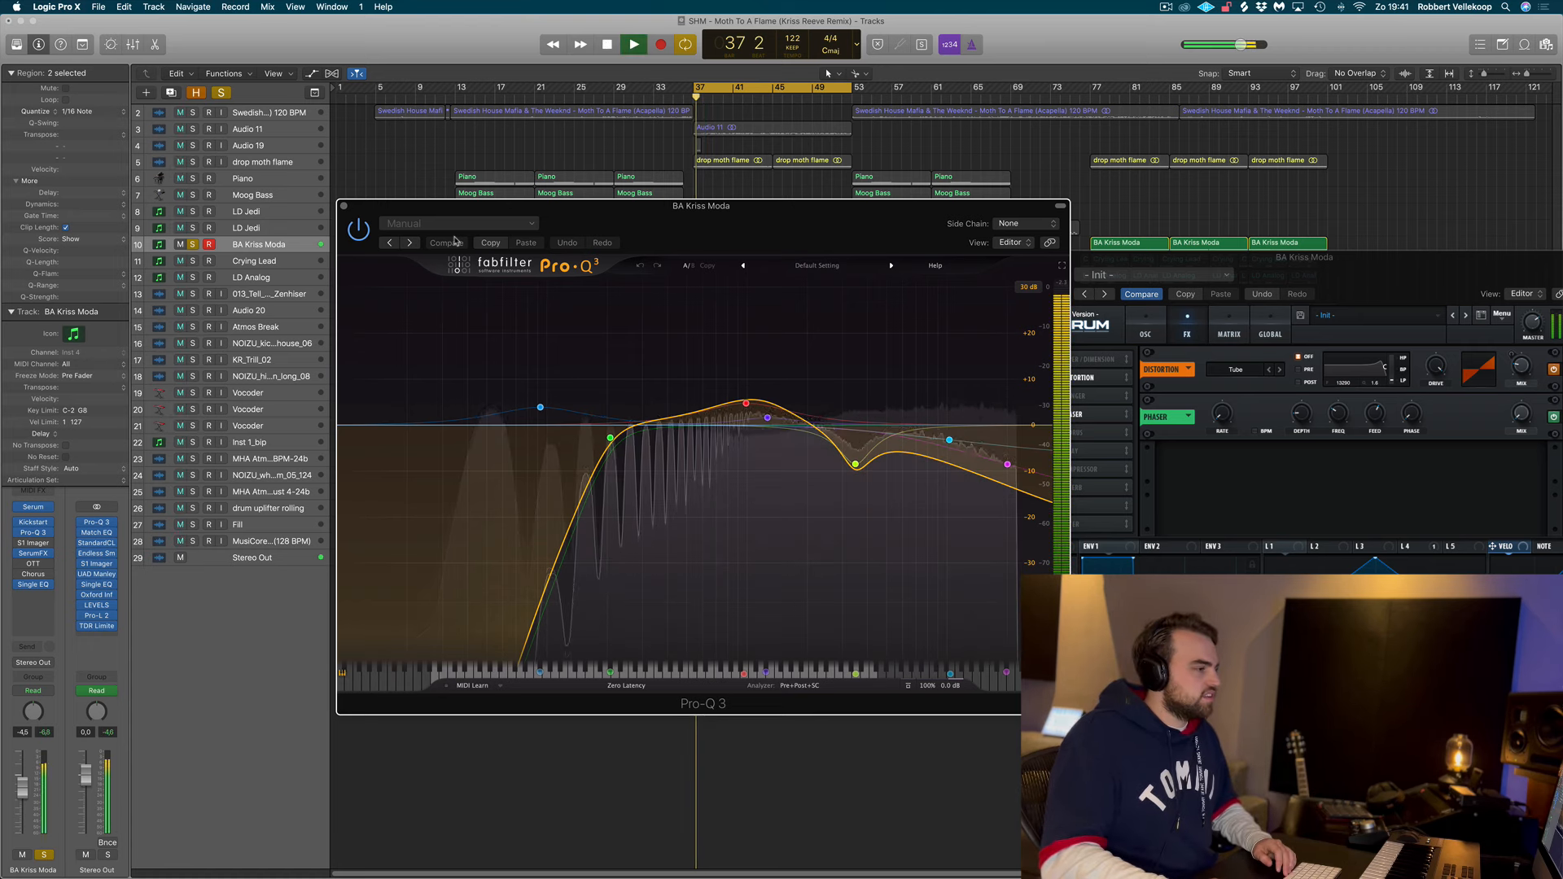
left_click(360, 233)
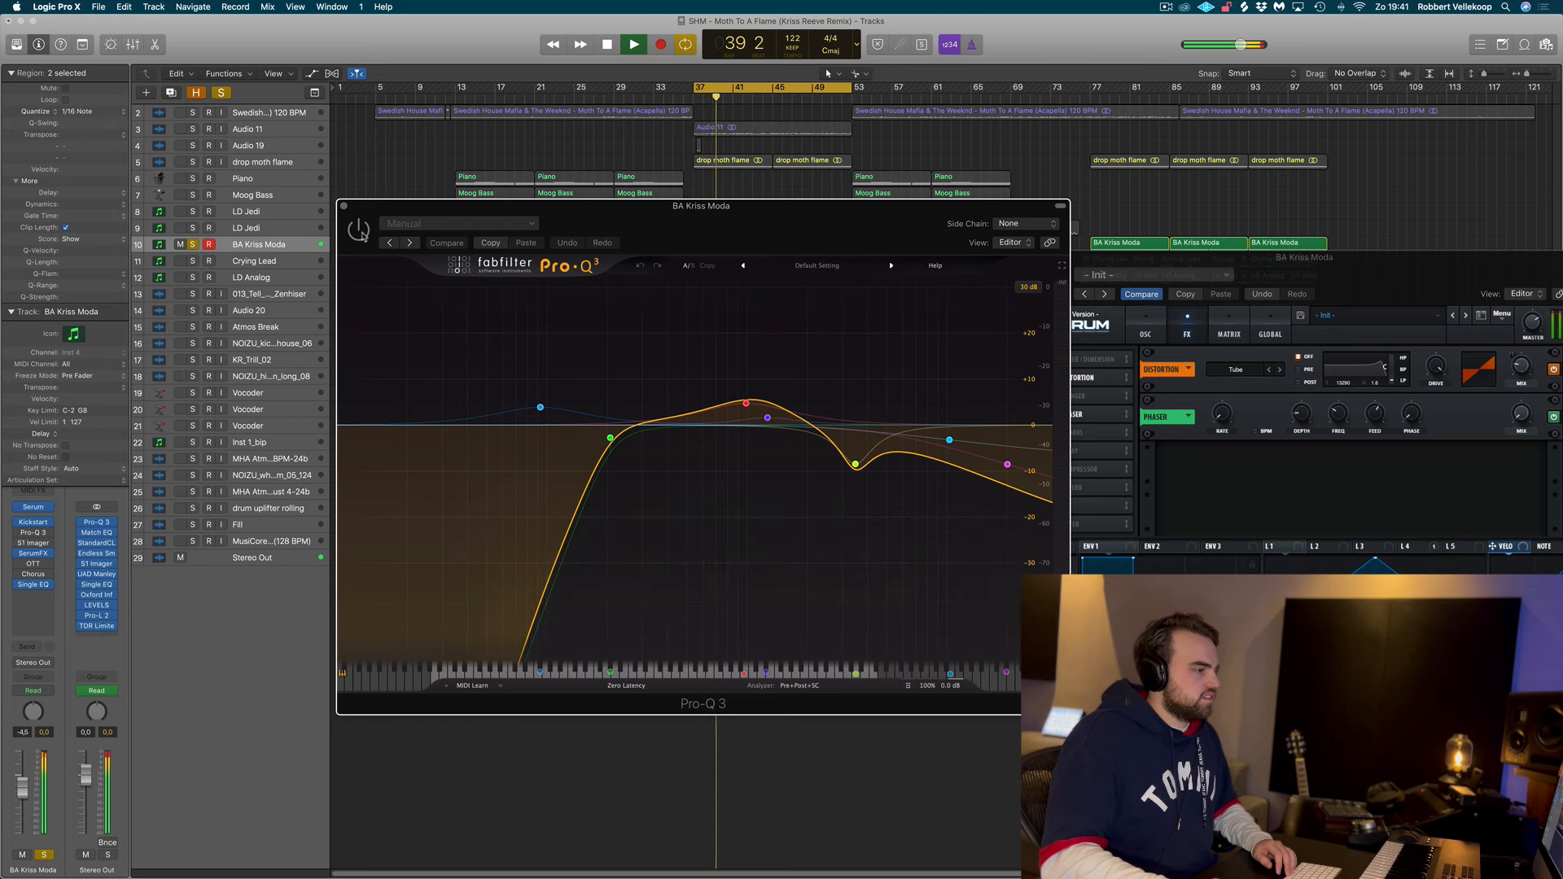
left_click(360, 233)
key("space")
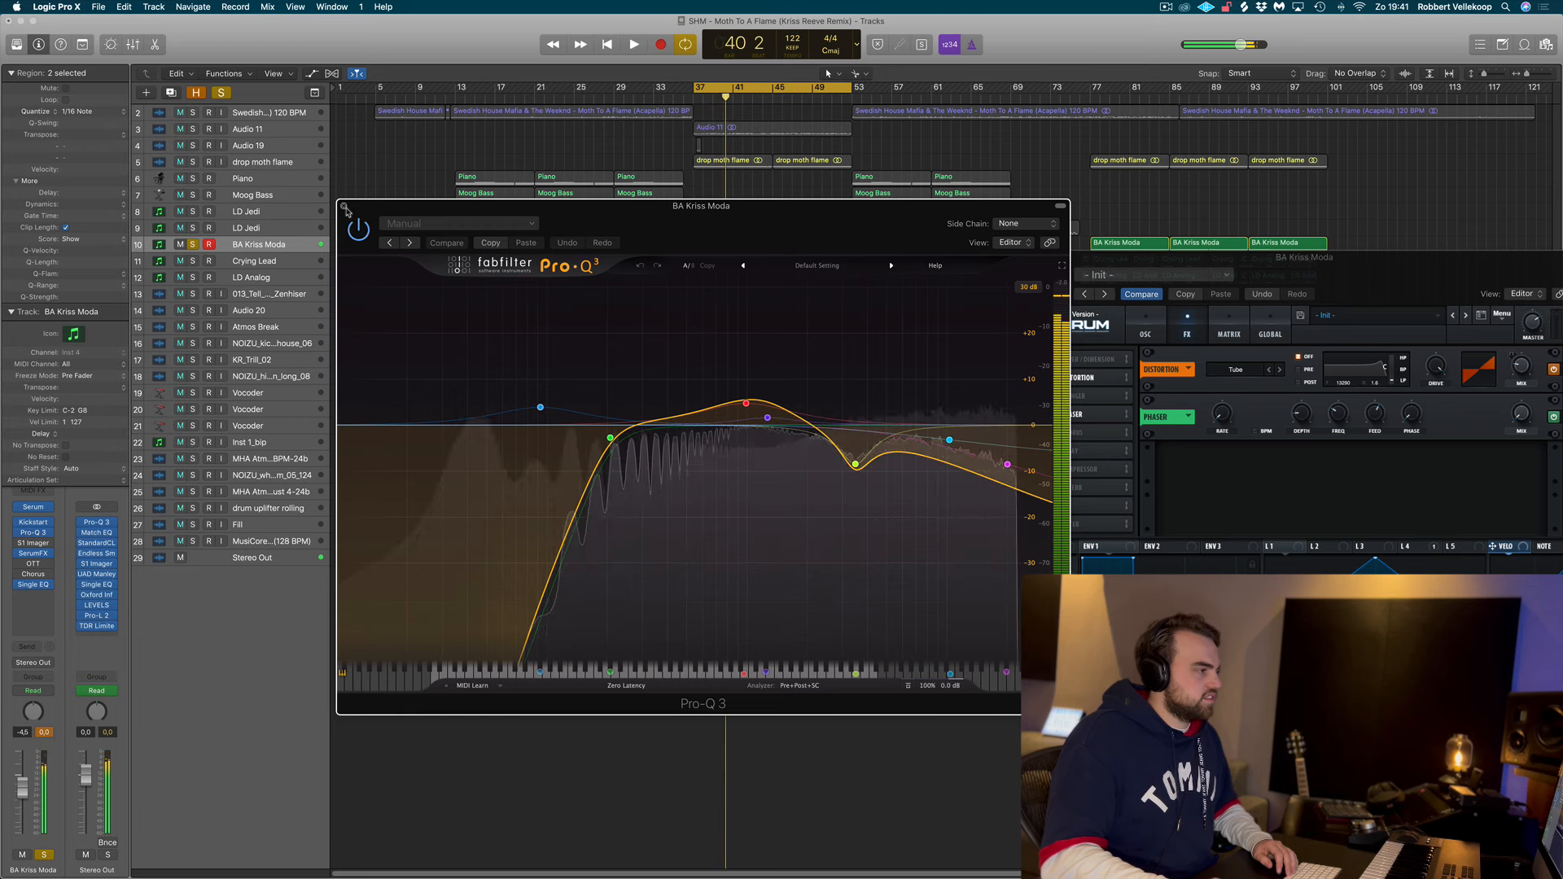
left_click(344, 206)
left_click(1039, 258)
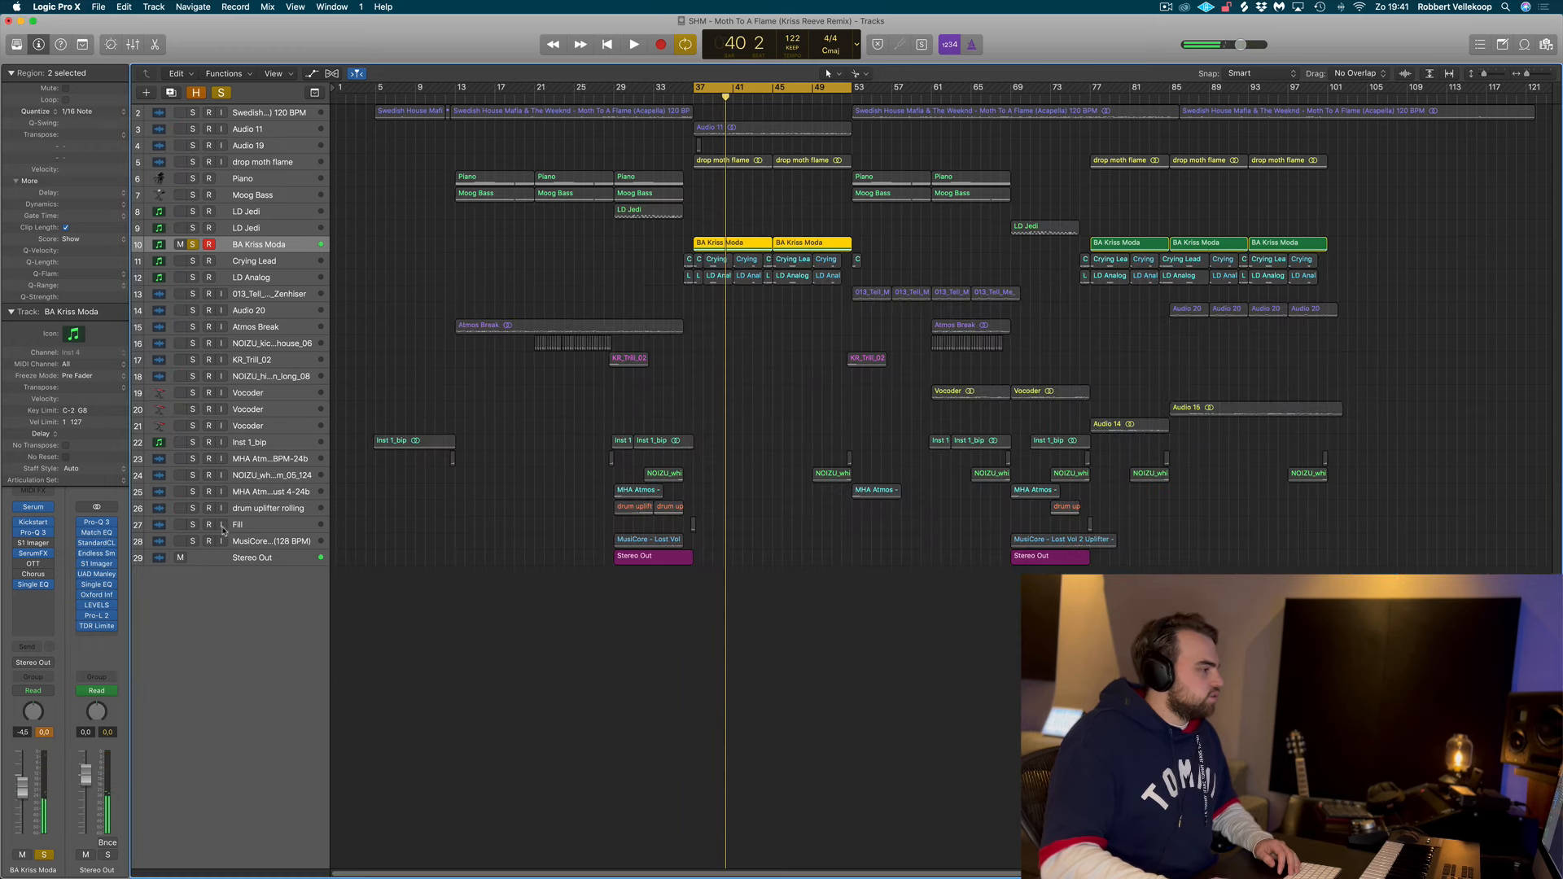
Step: Solo Crying Lead and LD Analog instead of BA Kriss Moda, and extend the cycle range's start back to bar 36
left_click(192, 261)
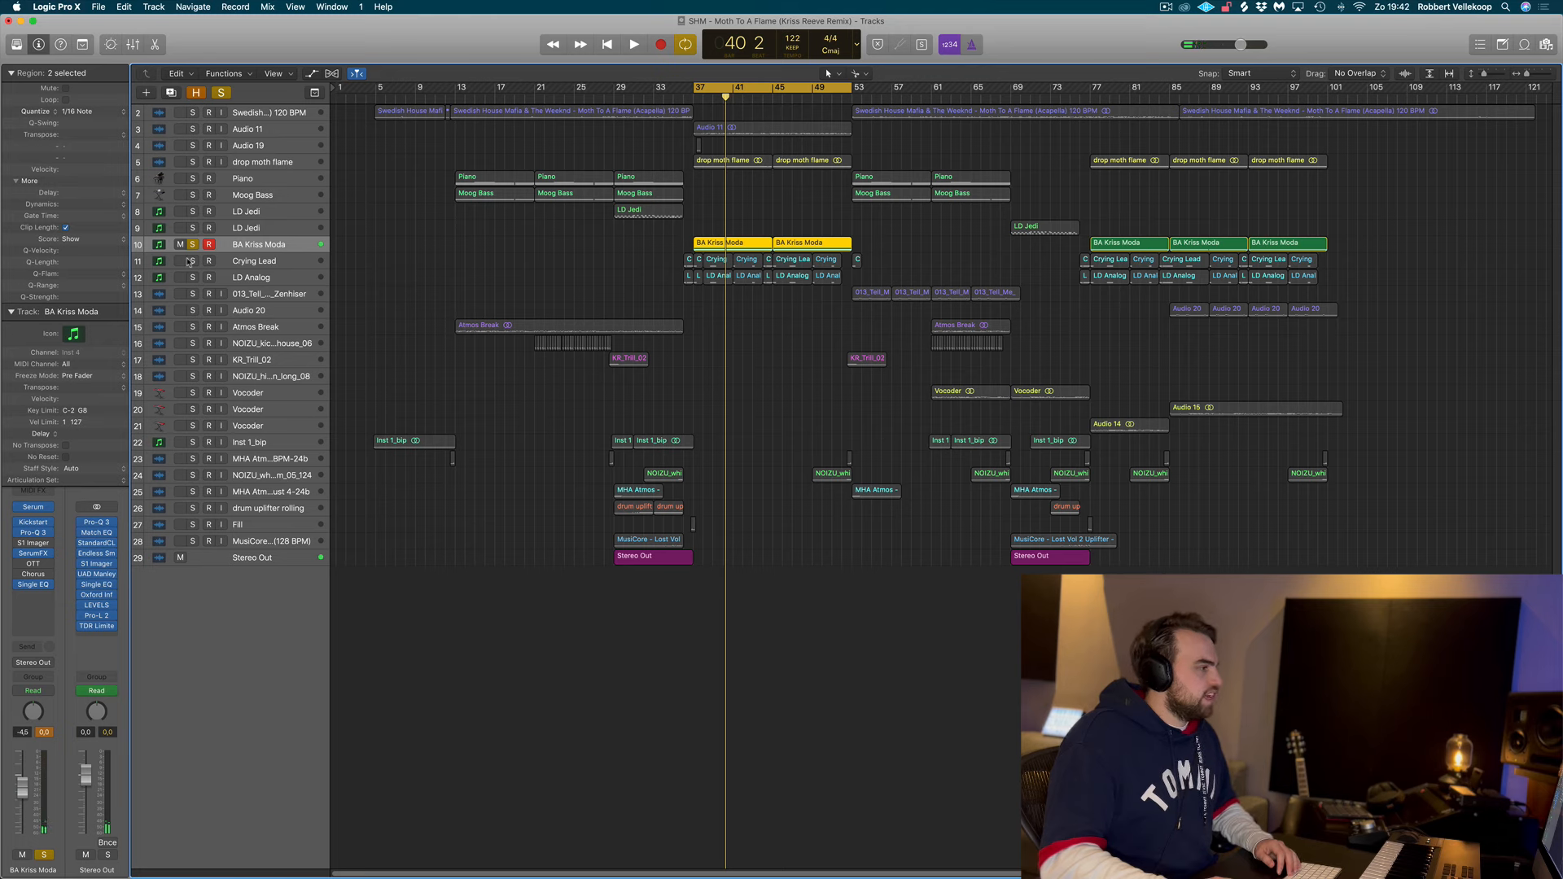
left_click(192, 277)
left_click(244, 262)
left_click(273, 279)
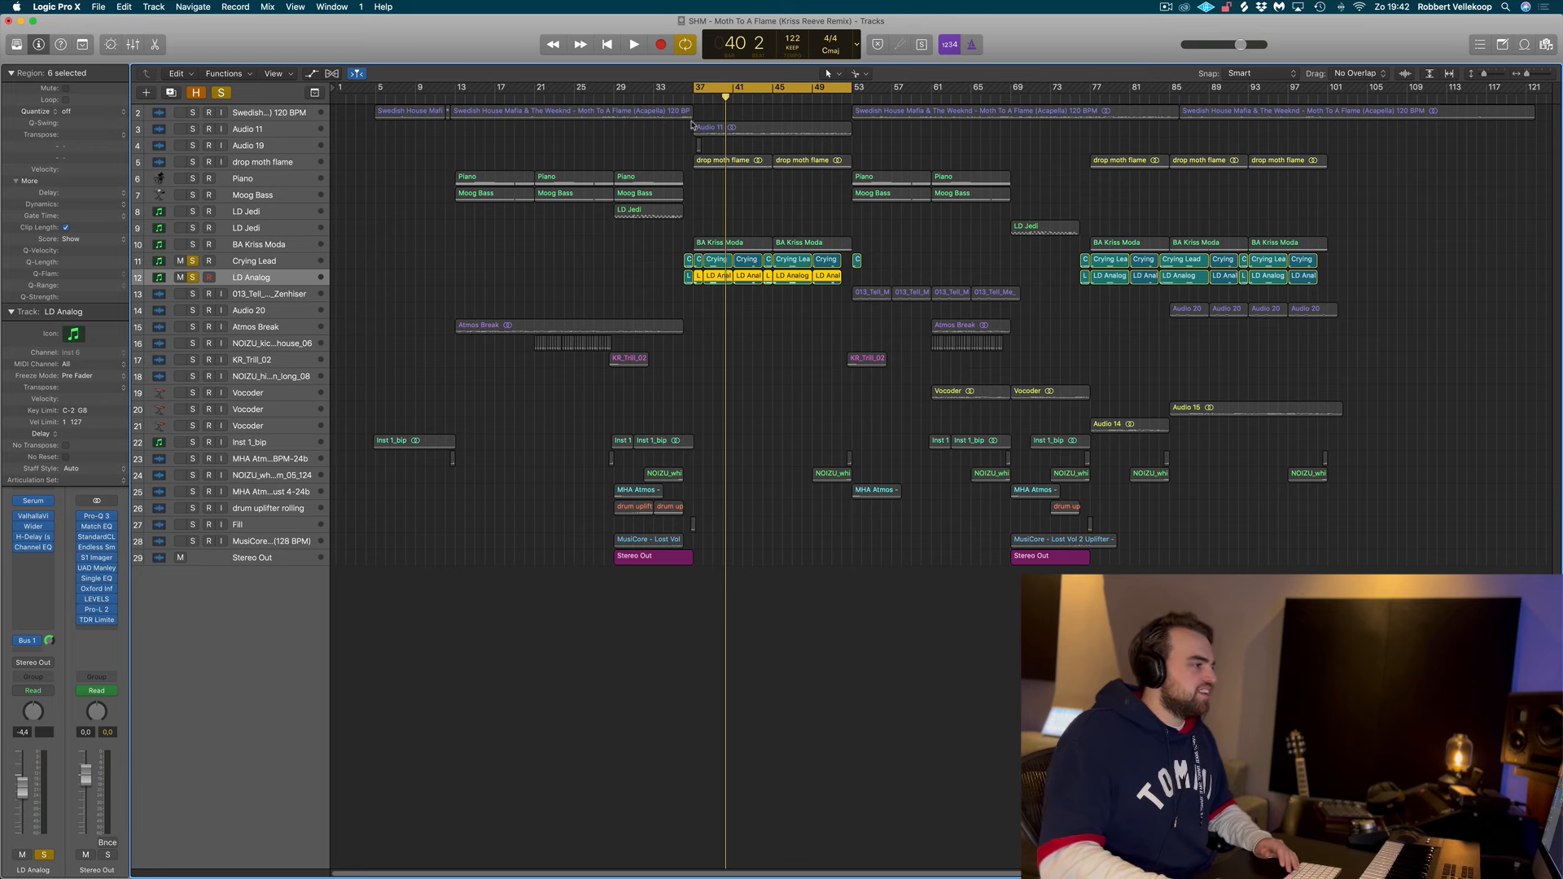
left_click_drag(696, 90, 685, 91)
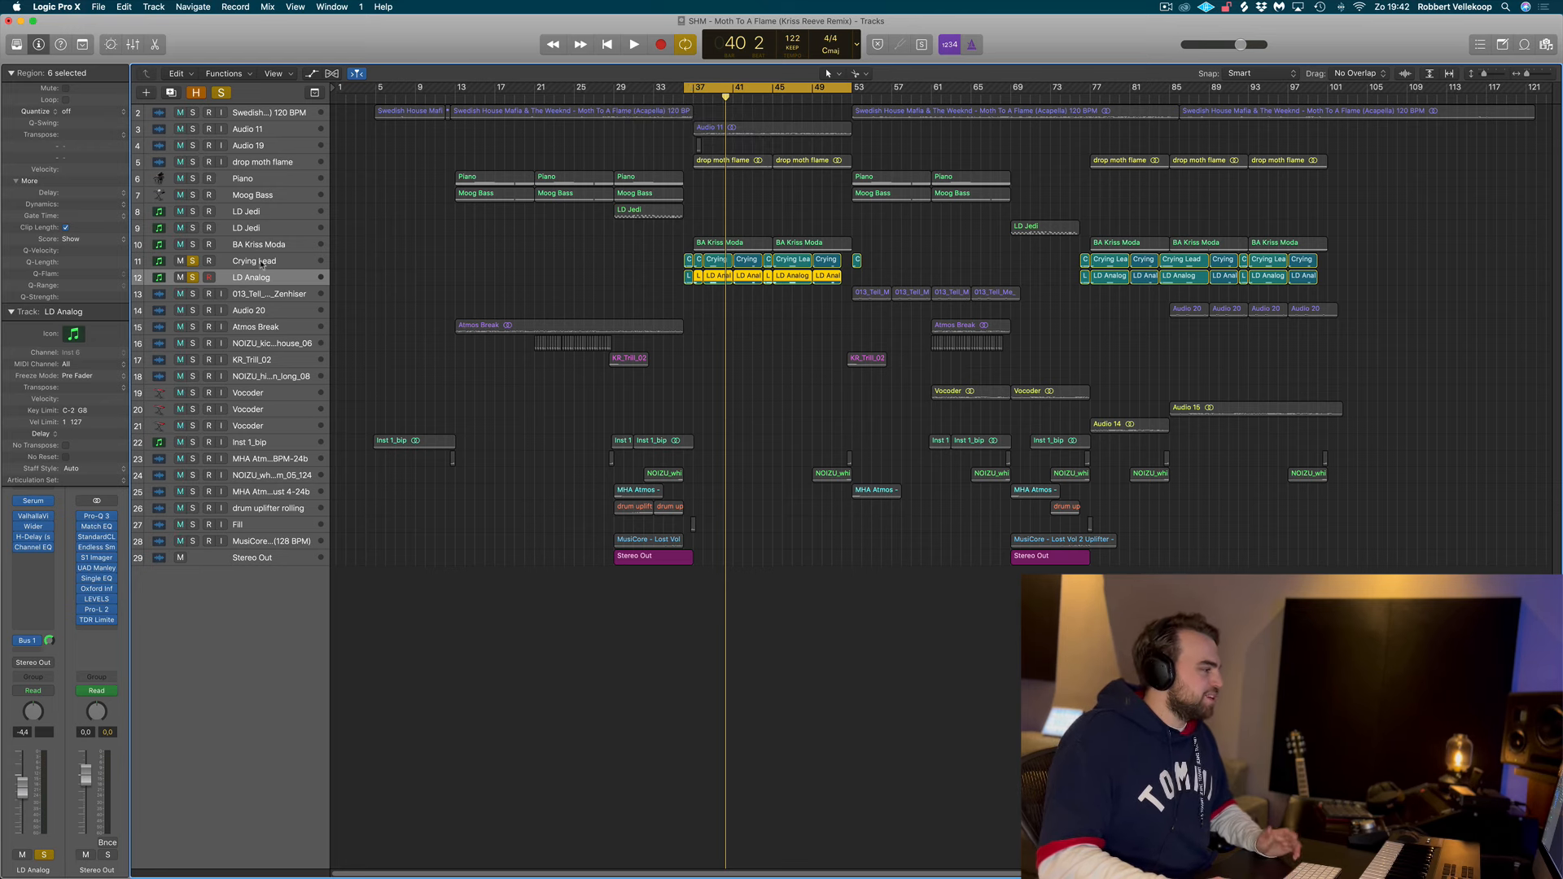
Step: Open the ValhallaVintageVerb on Crying Lead, move its window over the arrangement, play the soloed leads, and close the plug-in
left_click(261, 262)
left_click(33, 519)
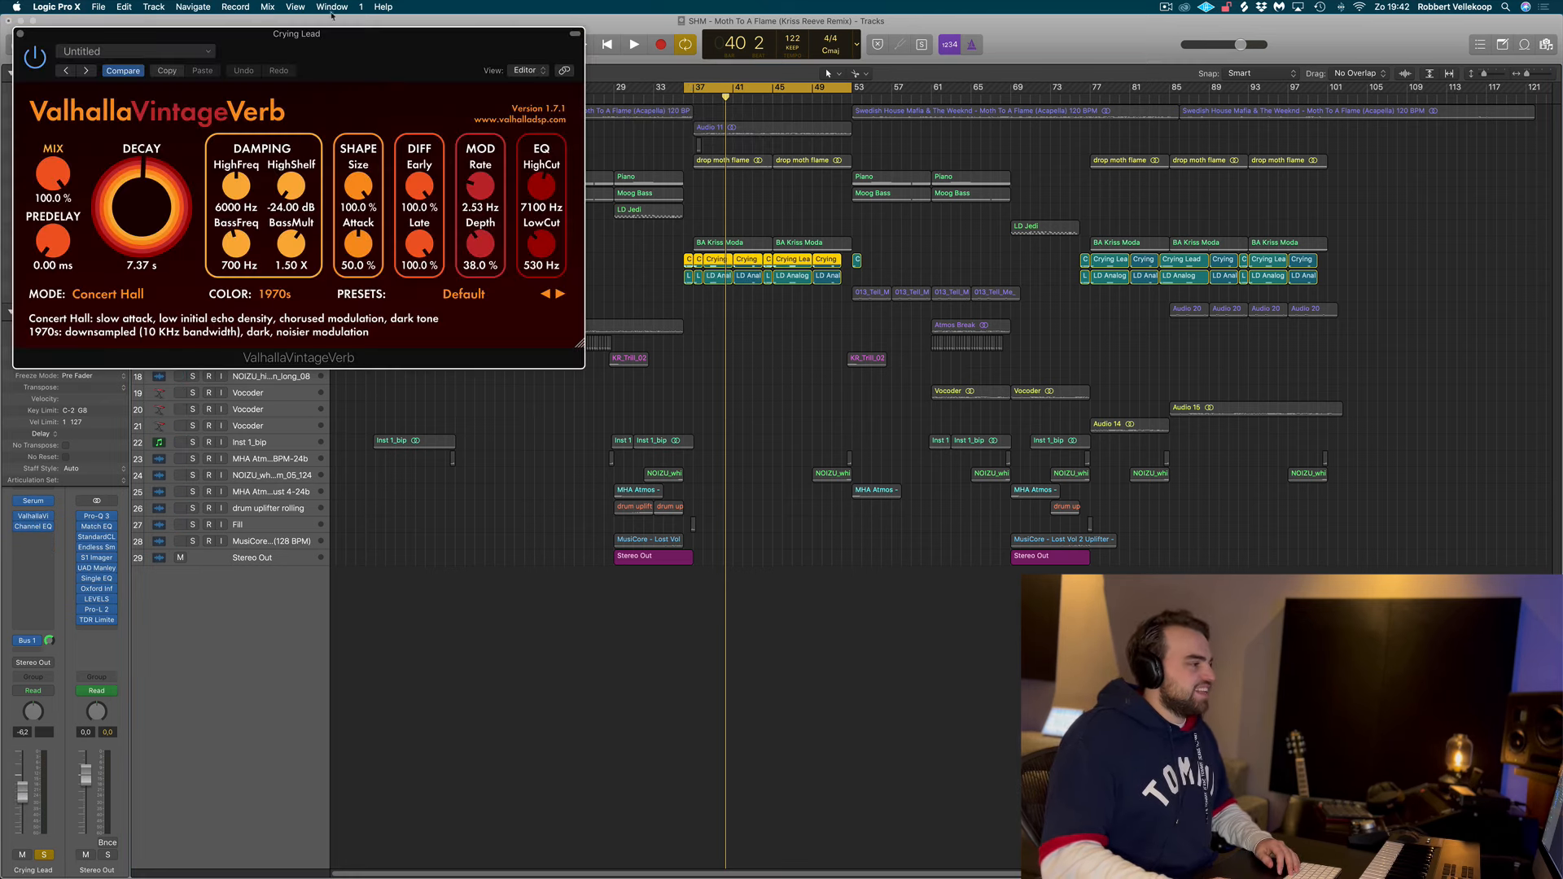
left_click_drag(332, 39, 952, 363)
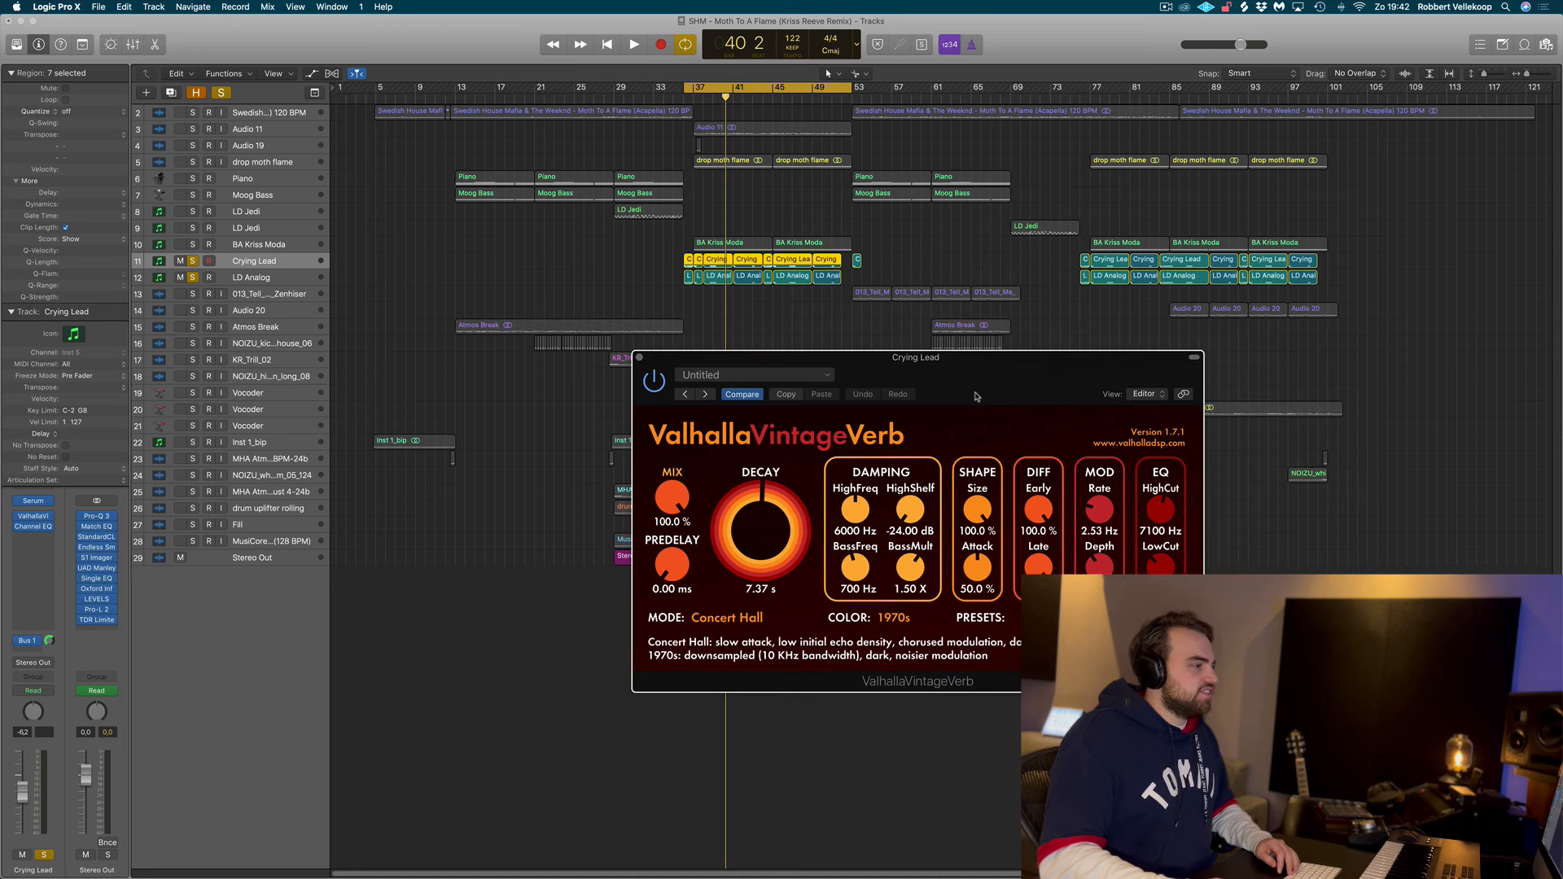
key("space")
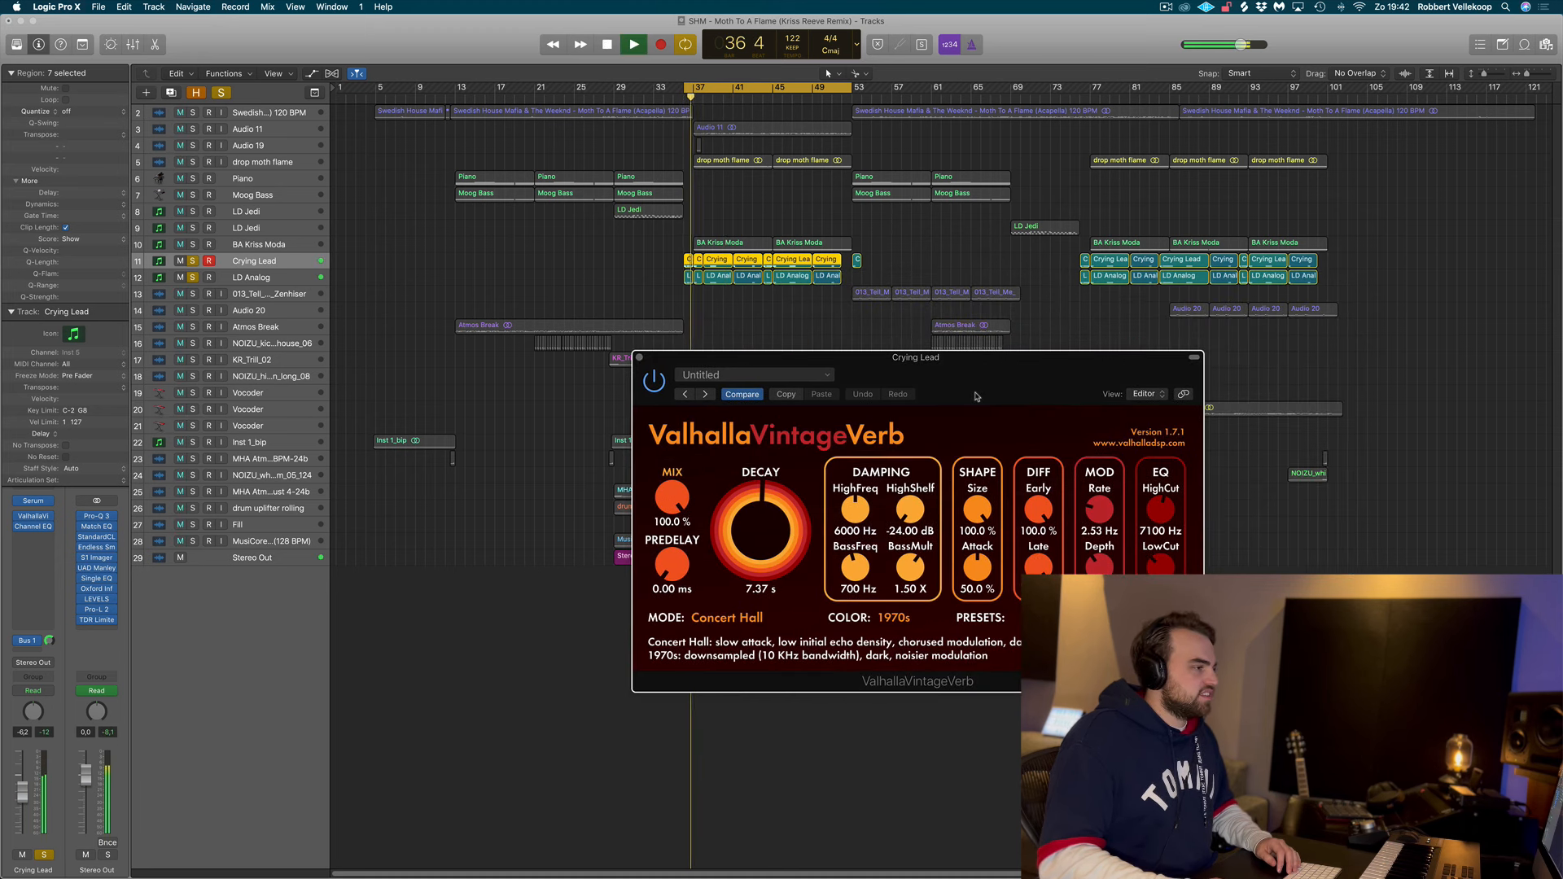
key("space")
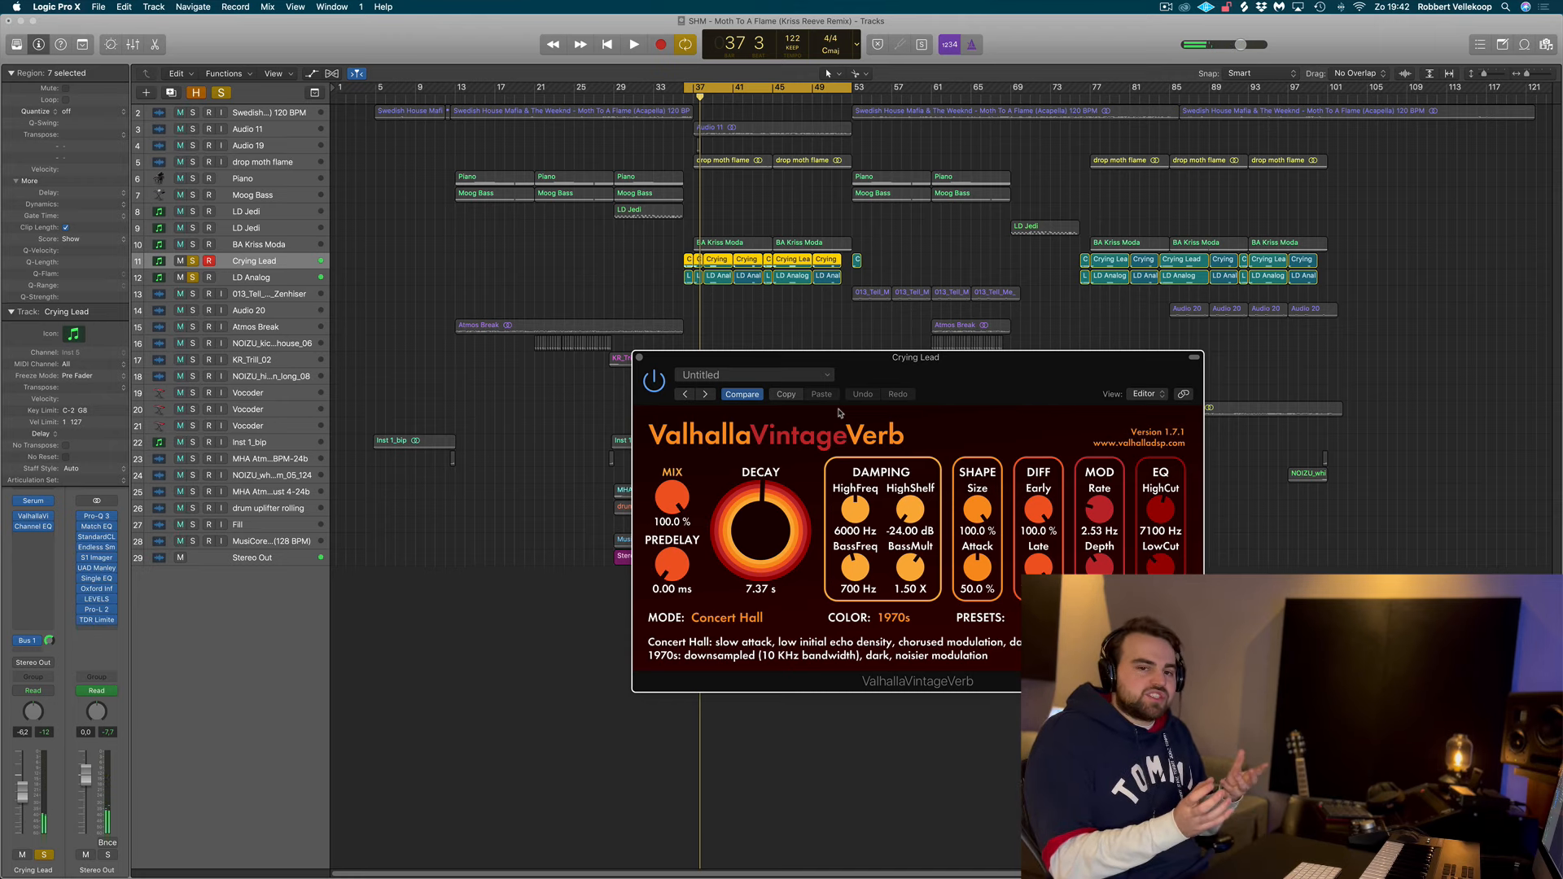
left_click(639, 357)
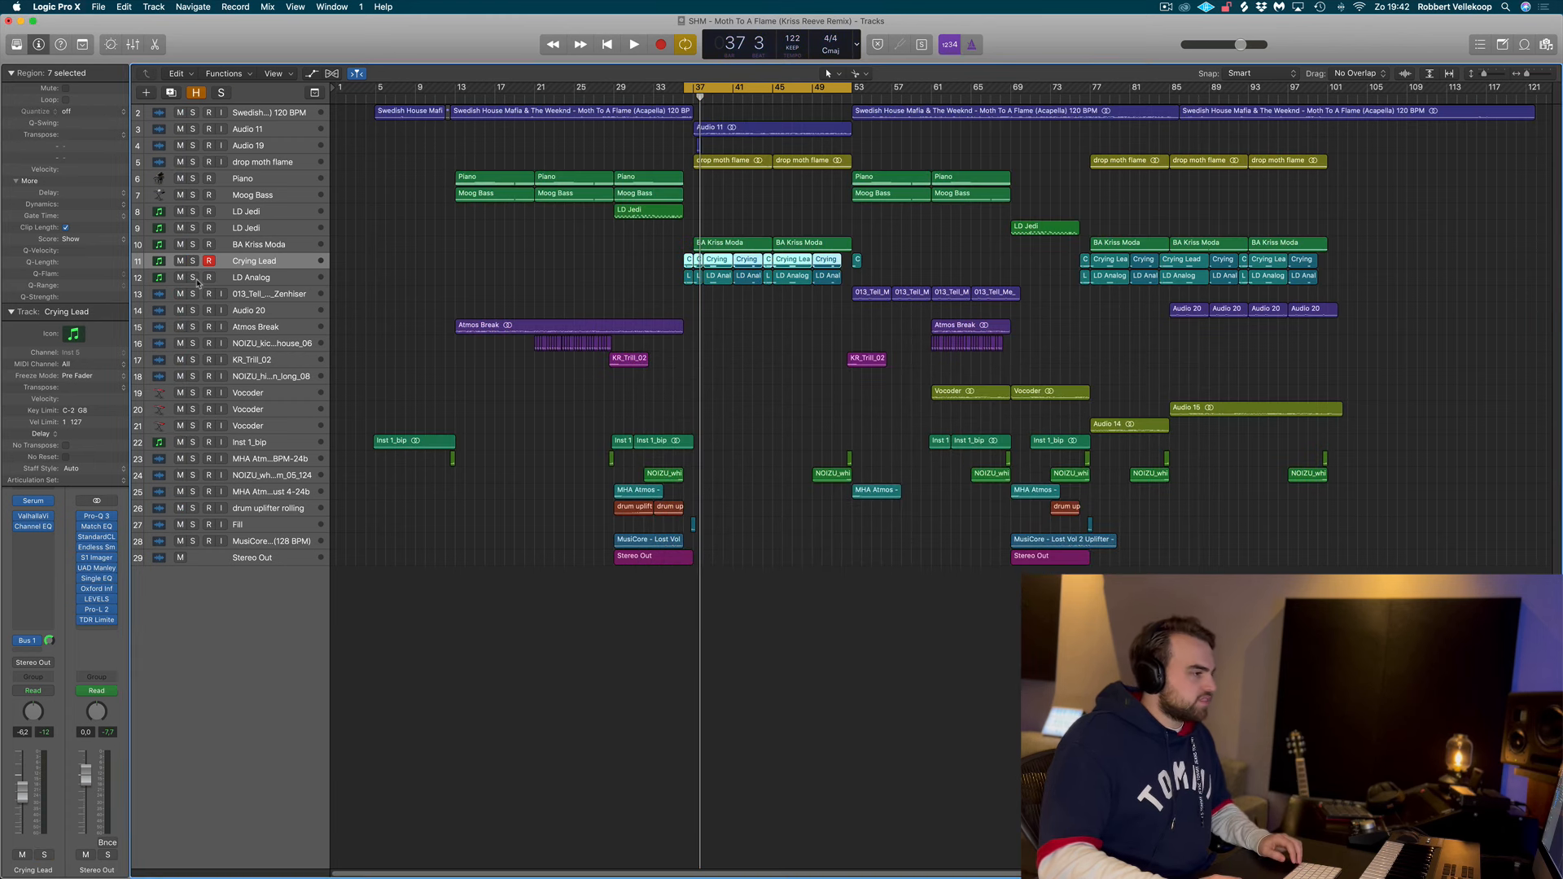
Step: Solo BA Kriss Moda and the acapella track together with Crying Lead and LD Analog, and play them from bar 36
left_click(191, 249)
left_click(192, 246)
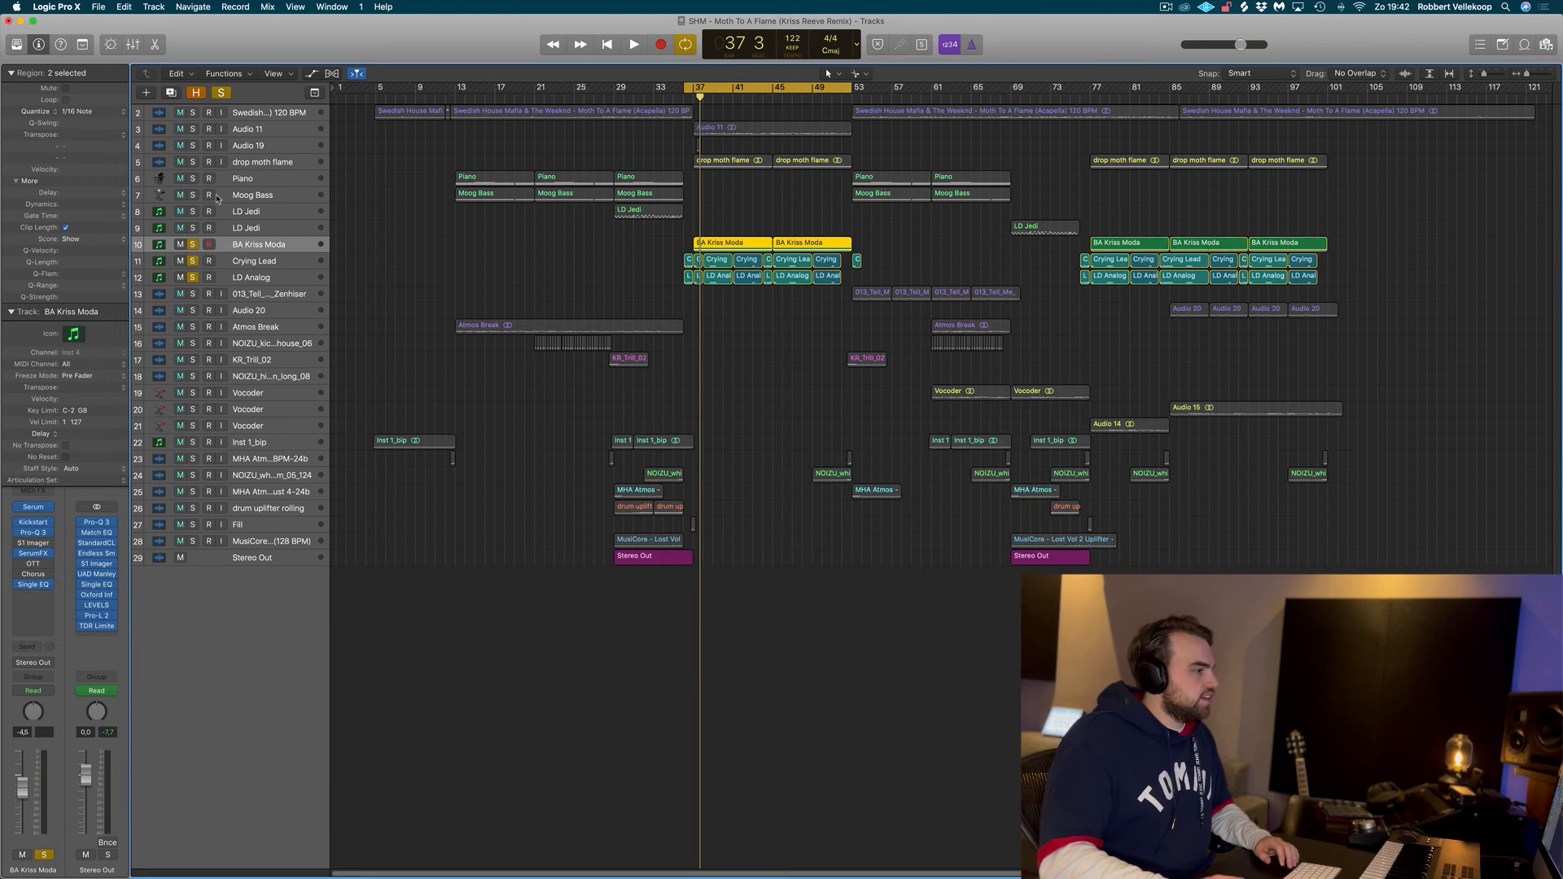
left_click(193, 116)
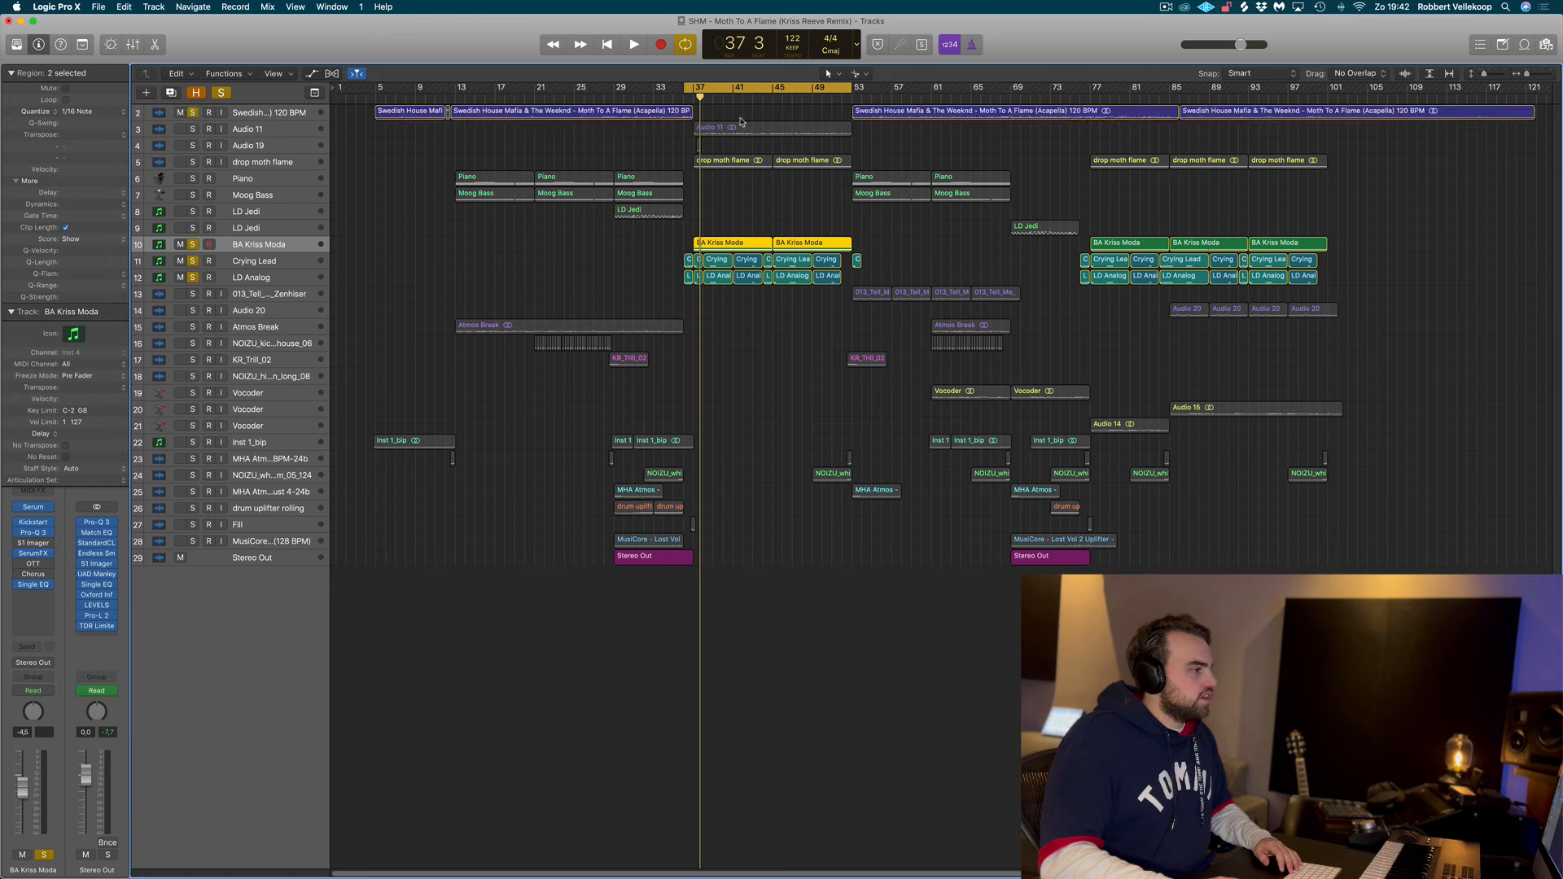
key("space")
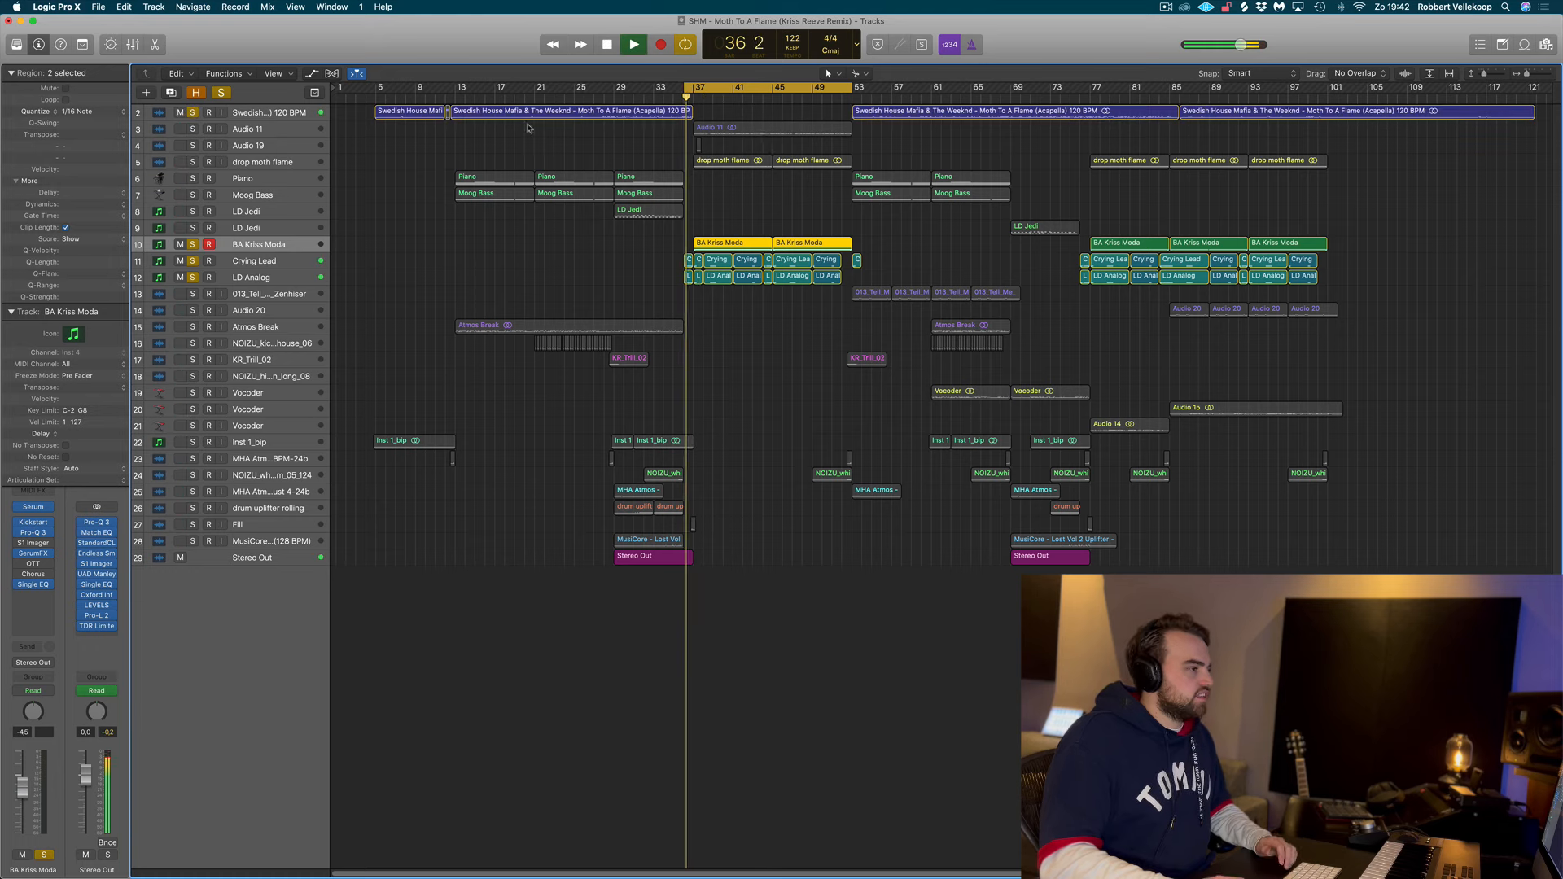
Step: Add Audio 11, Audio 19 and drop moth flame to the playing solo, then clear the solos and the cycle range
left_click(192, 128)
left_click(193, 145)
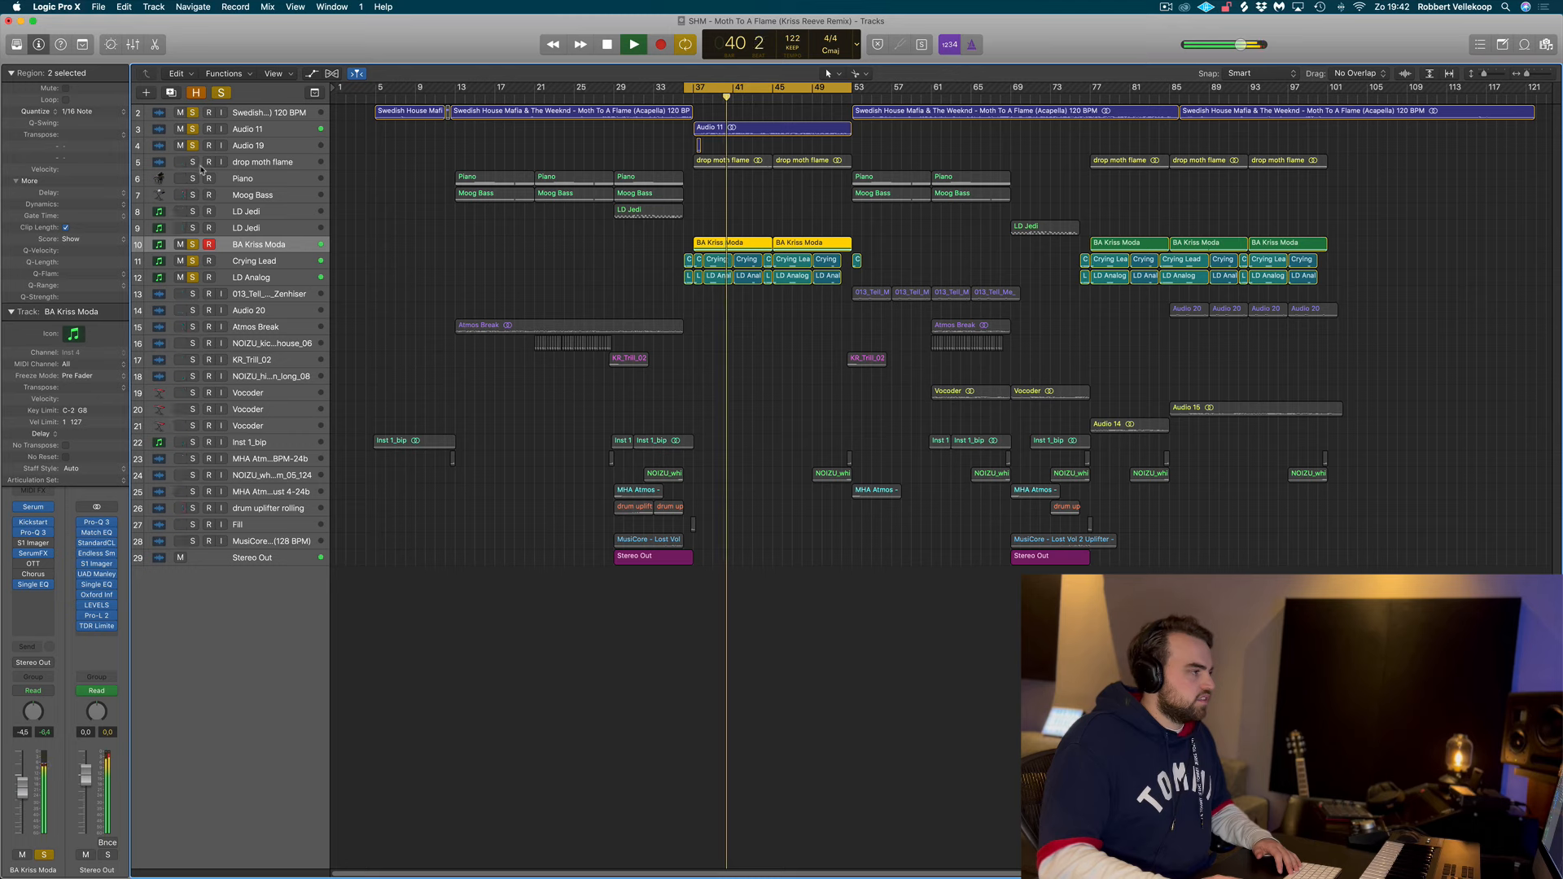
left_click(193, 162)
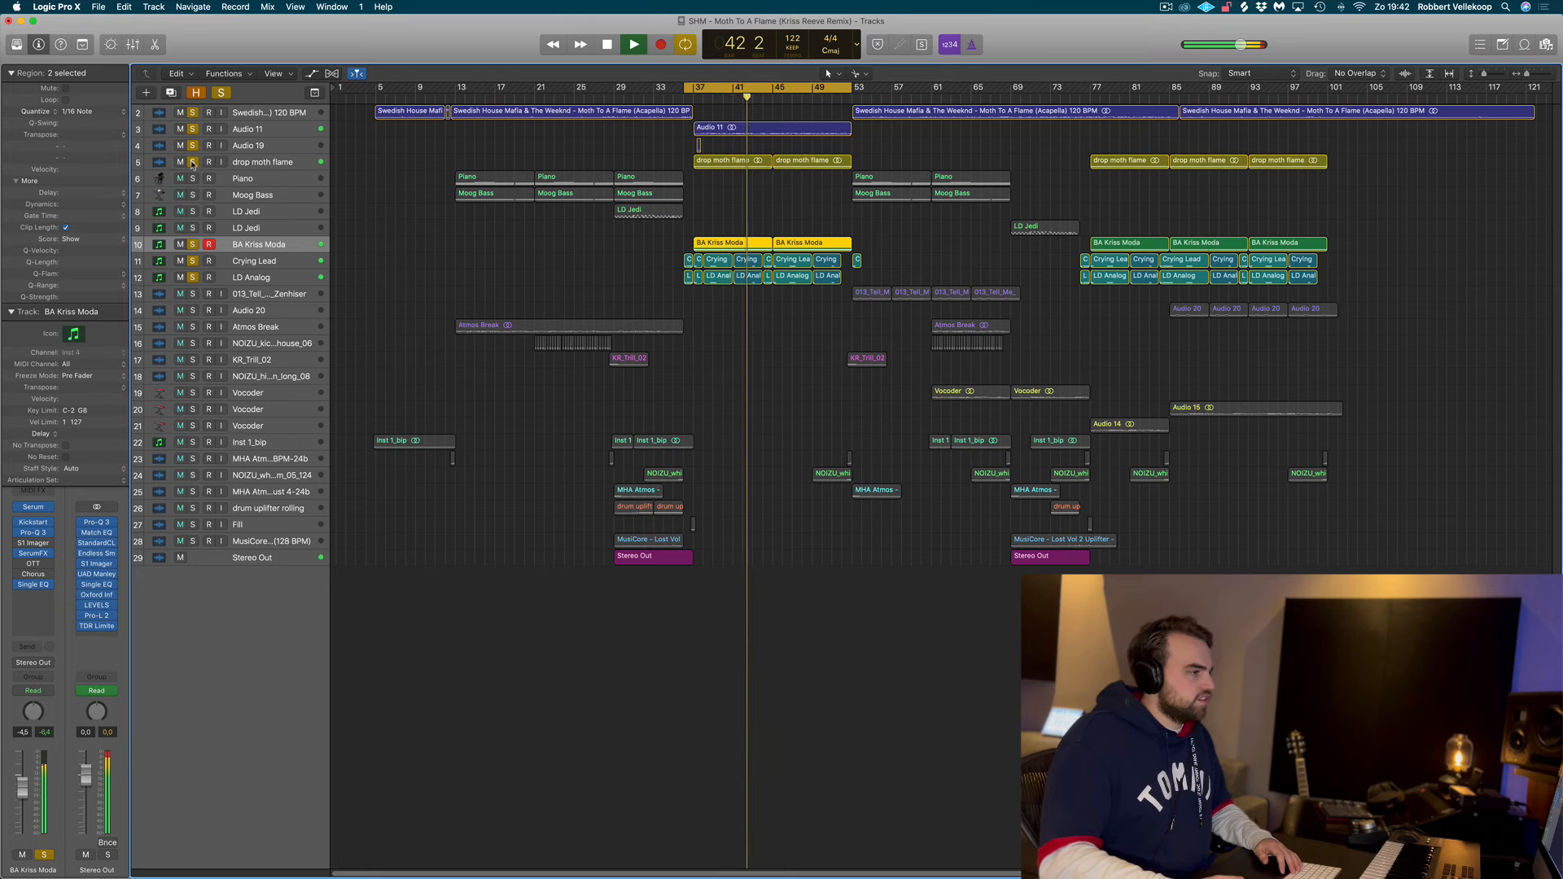
key("space")
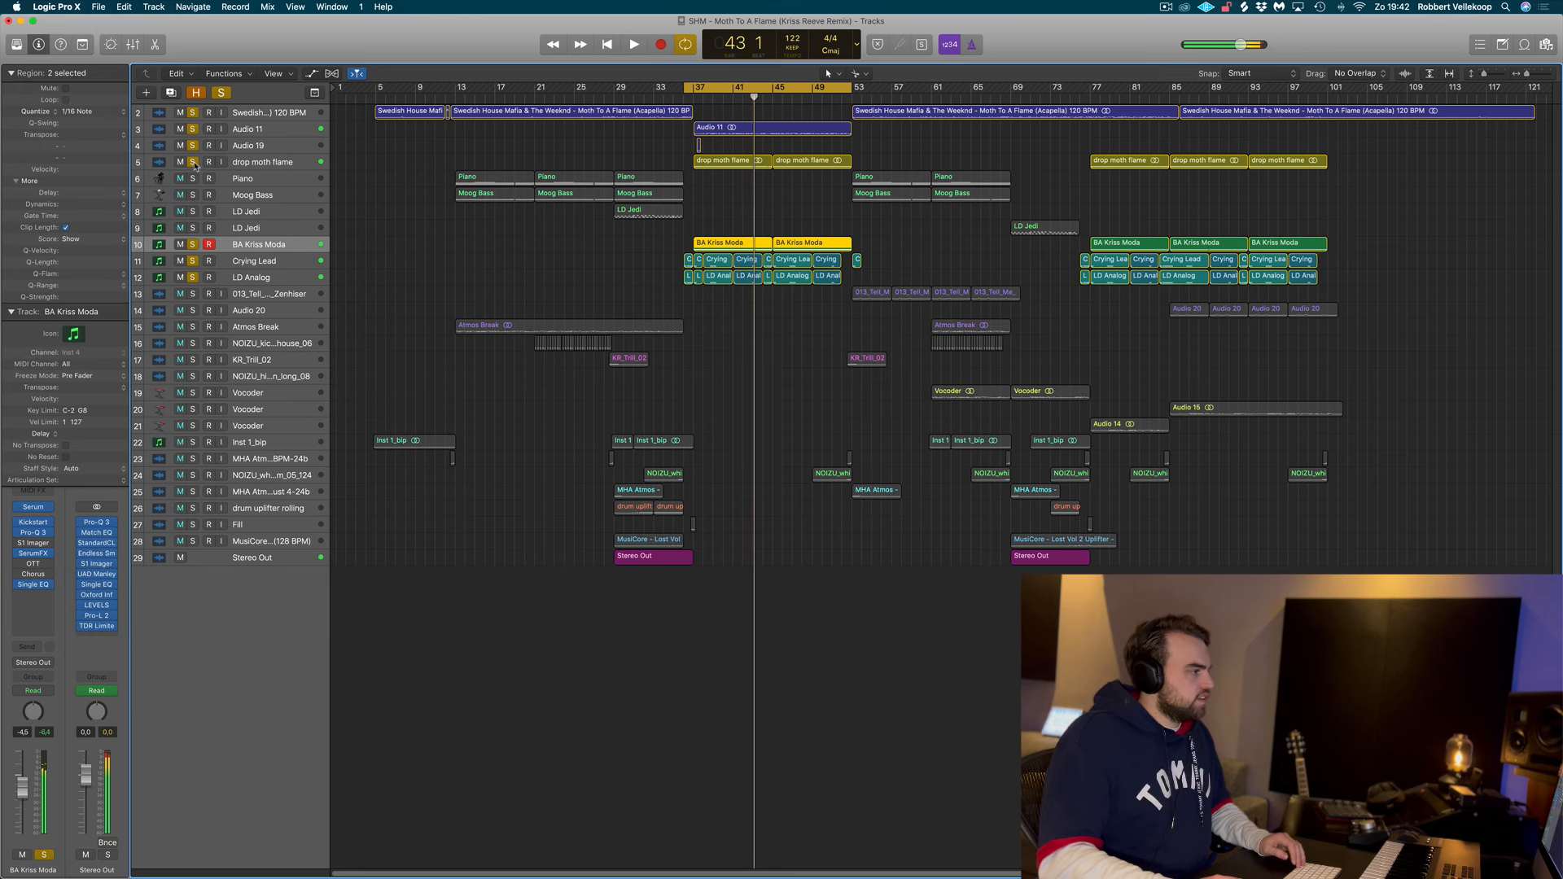
left_click(194, 163, "alt")
left_click(817, 88)
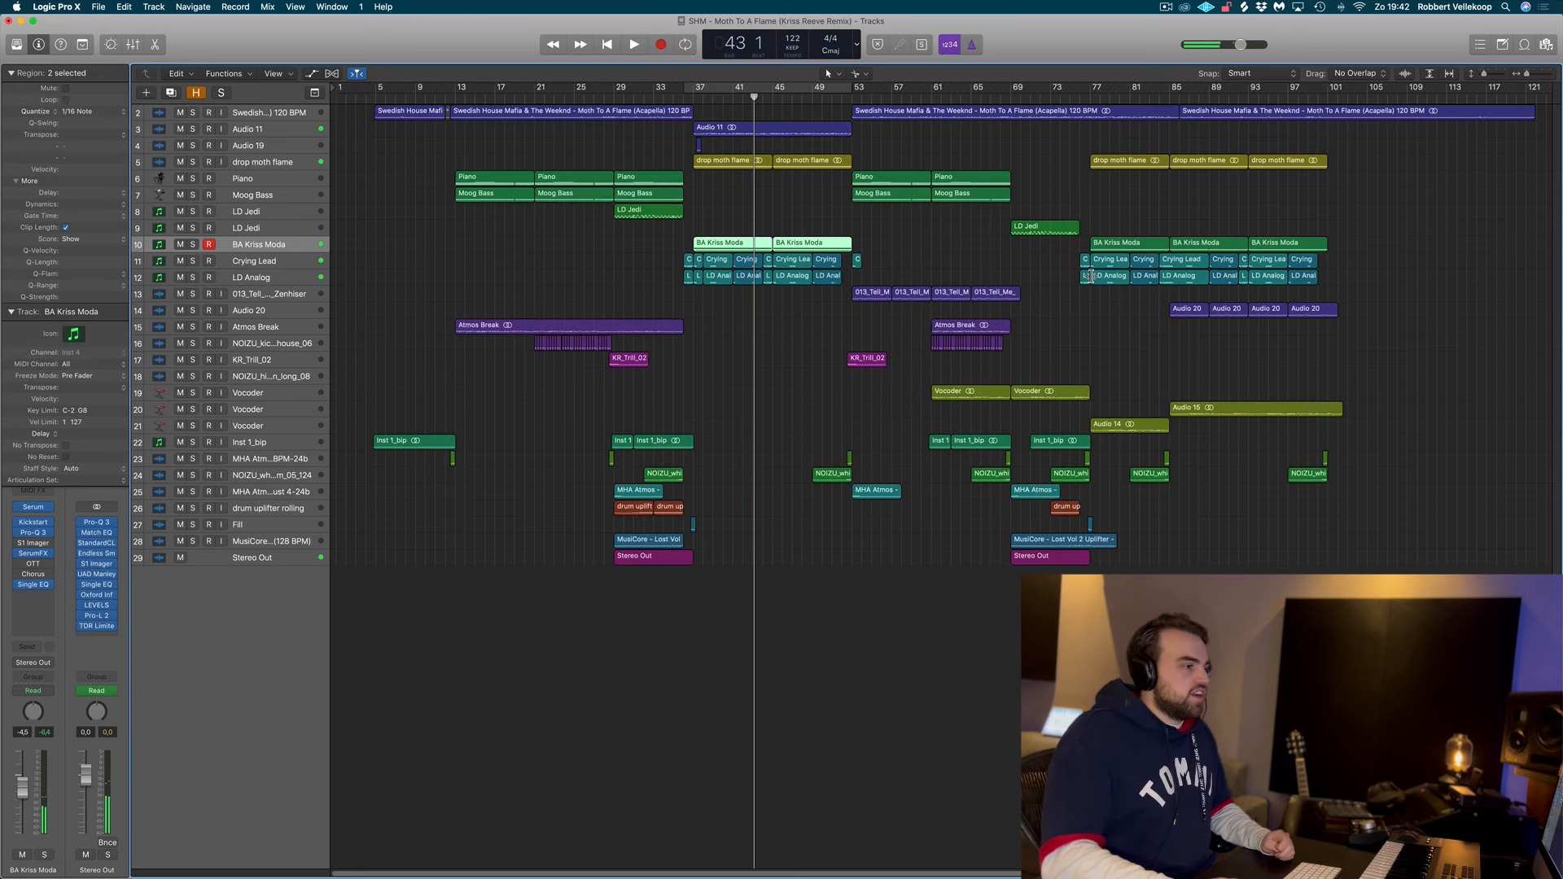
Step: Solo the three Vocoder tracks and set the cycle range from bar 61 to about bar 107
scroll(1091, 275, "right", 3)
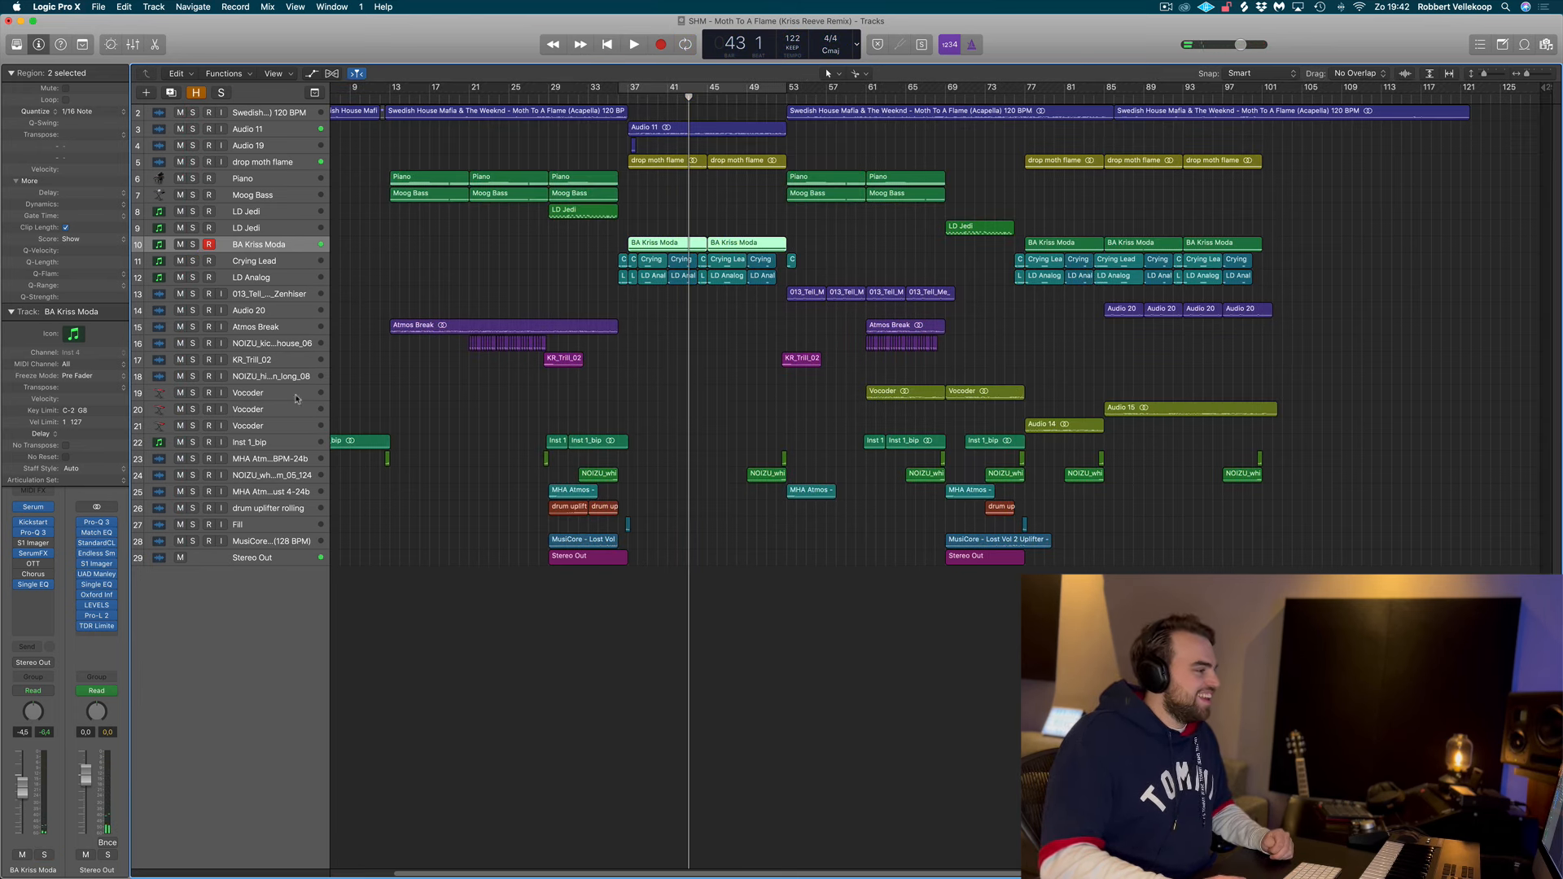
left_click(255, 394)
left_click(193, 392)
left_click(193, 409)
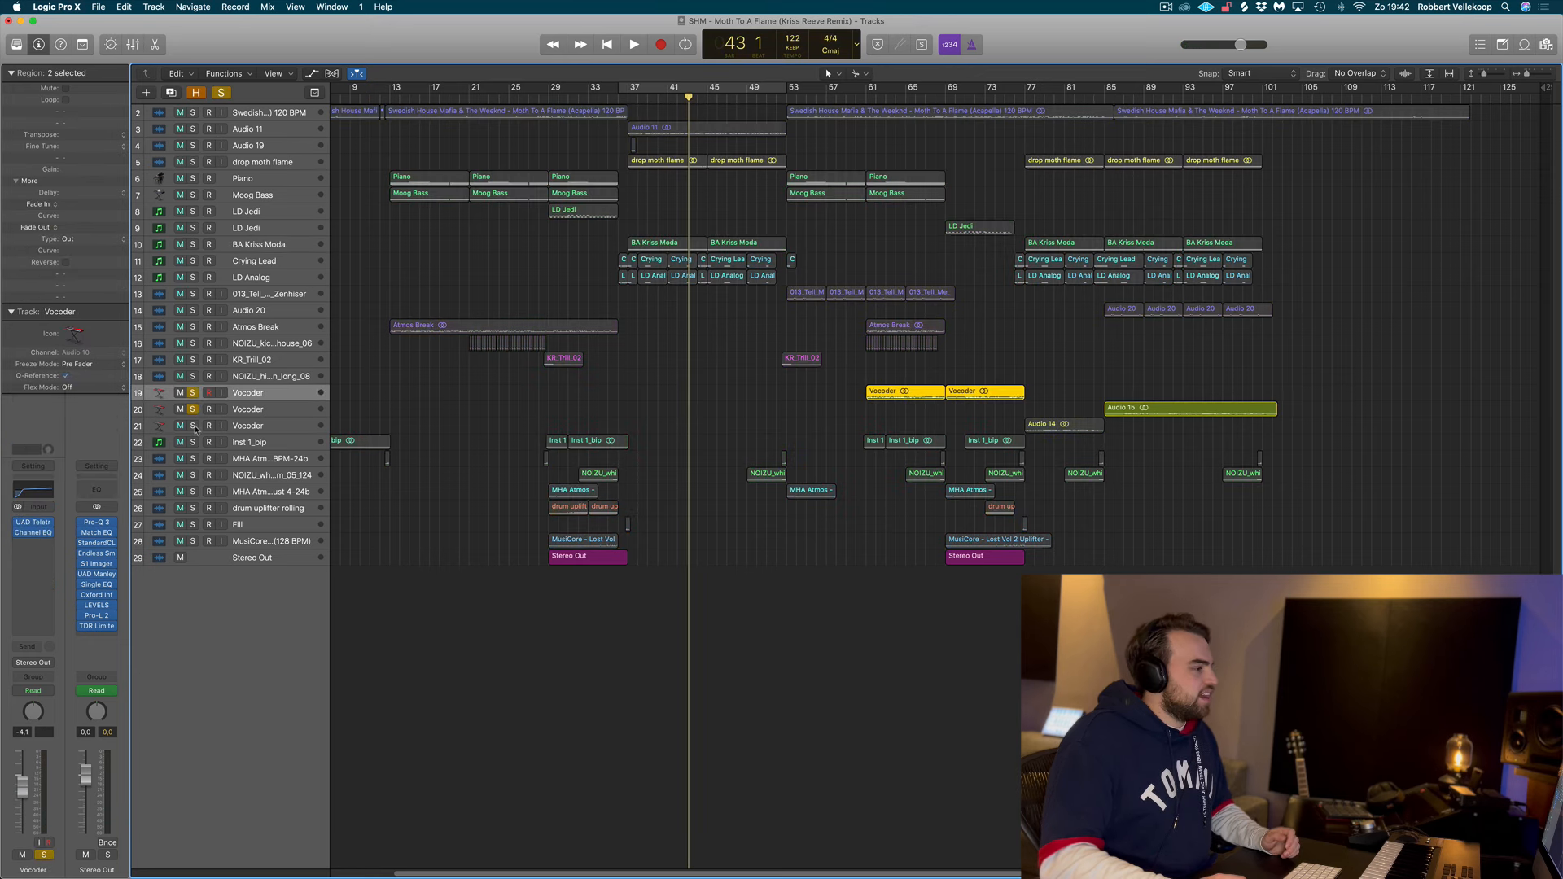
left_click(193, 426)
left_click_drag(870, 92, 1332, 135)
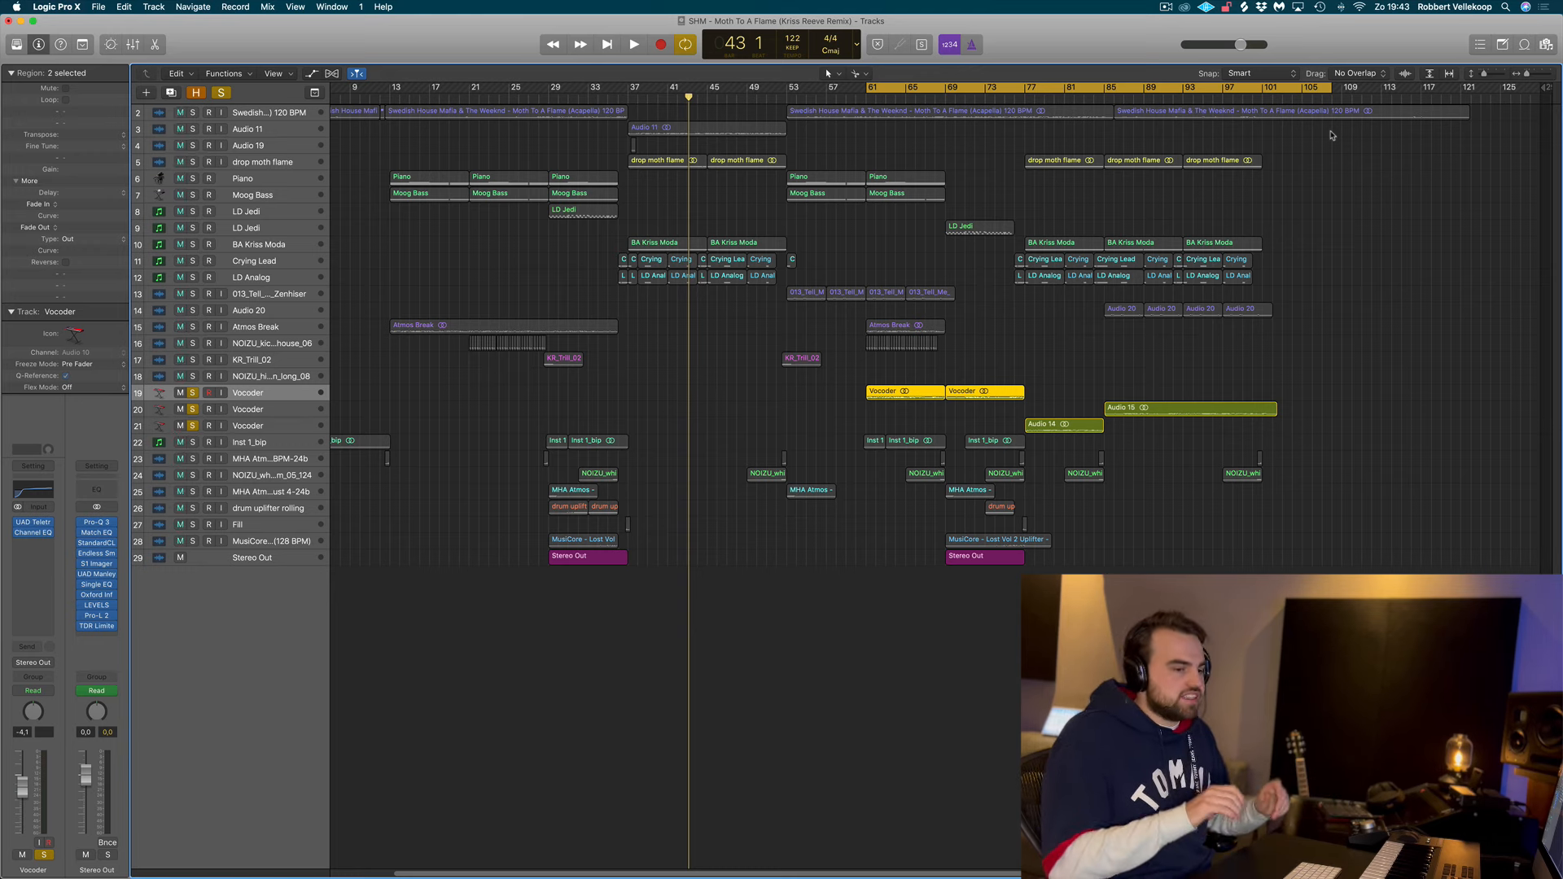
Step: Play the soloed Vocoder tracks from bar 61 and add the acapella track to the solo during playback
left_click(976, 345)
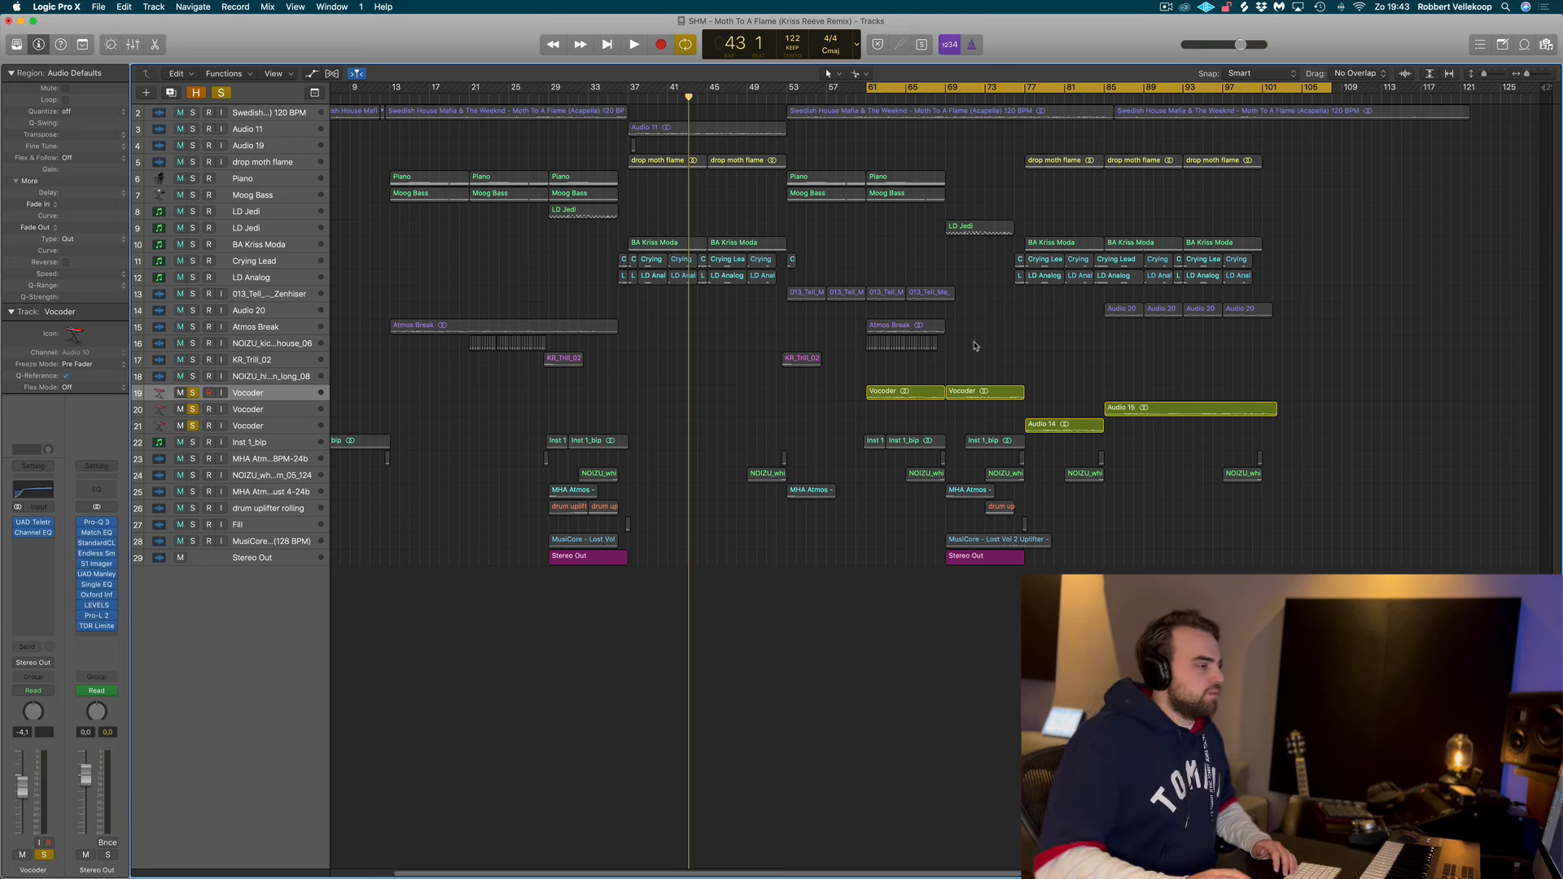
key("space")
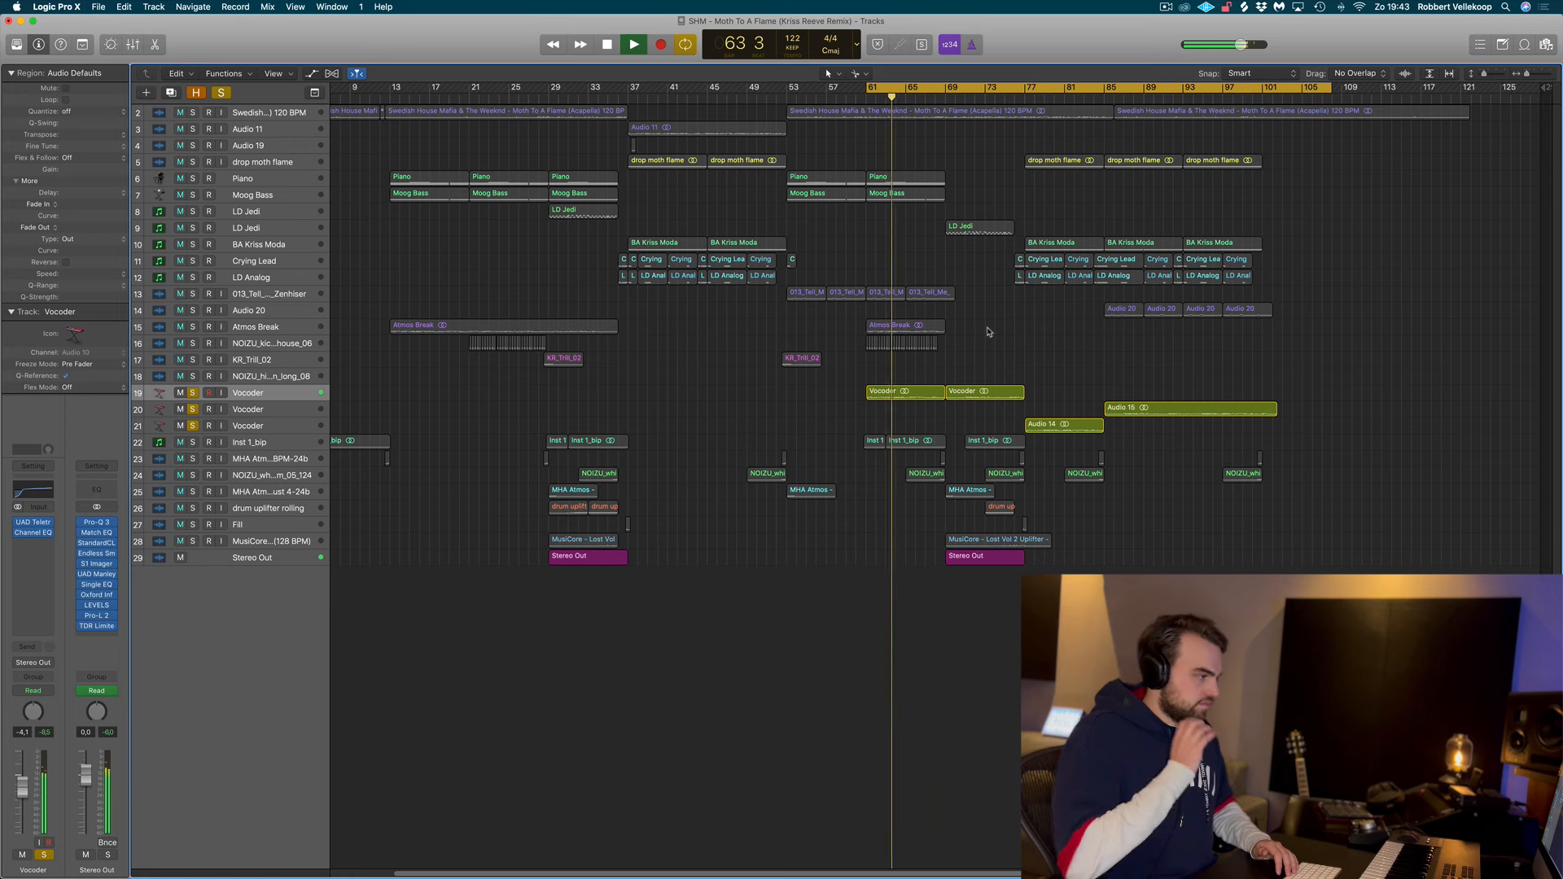
left_click(193, 113)
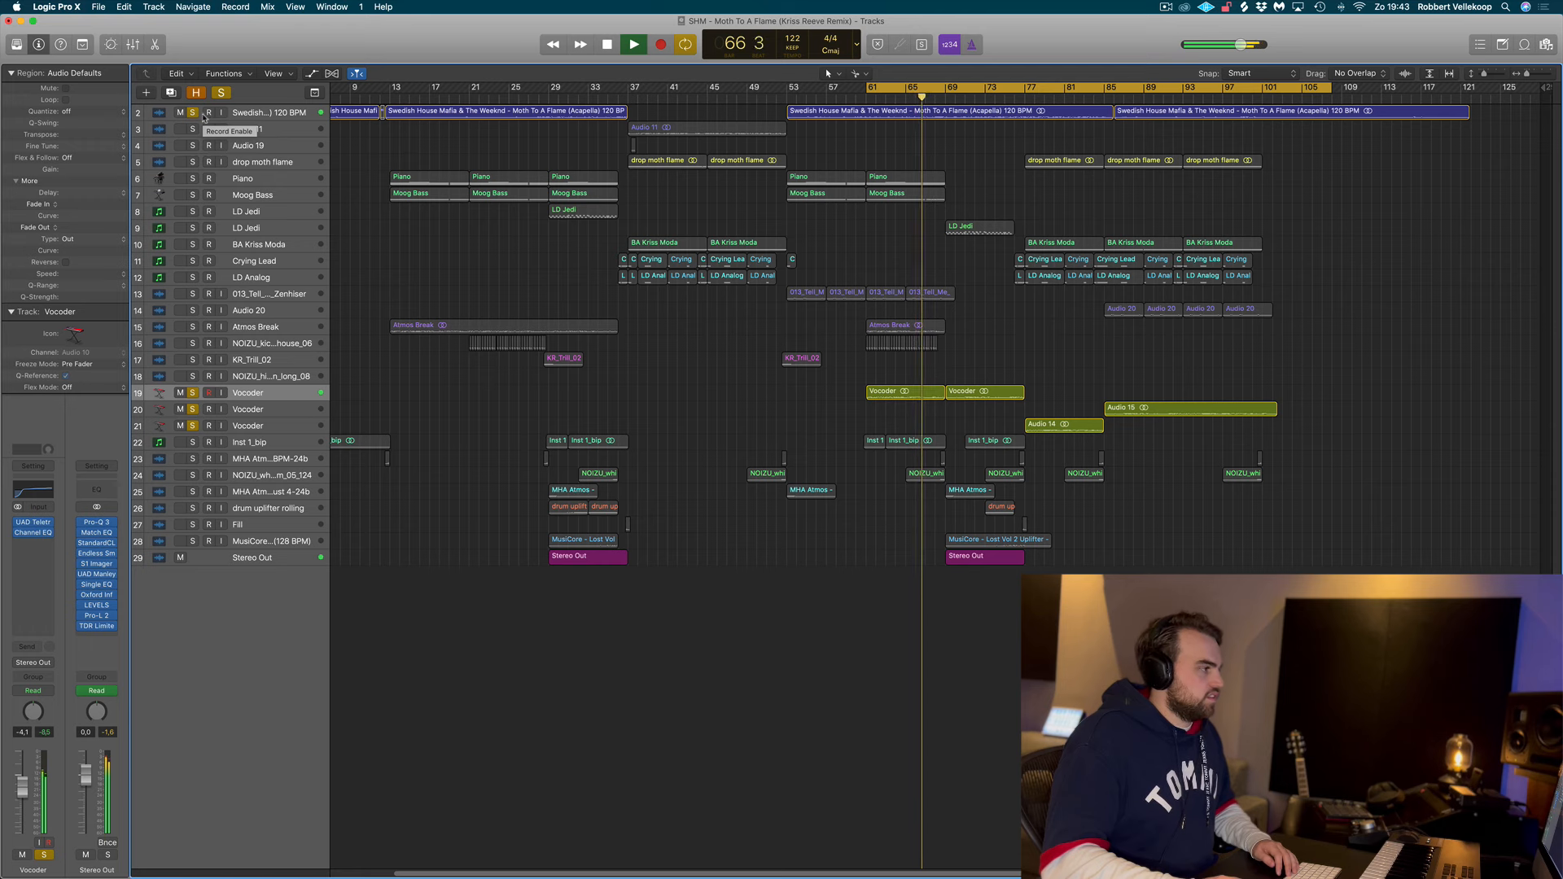
key("space")
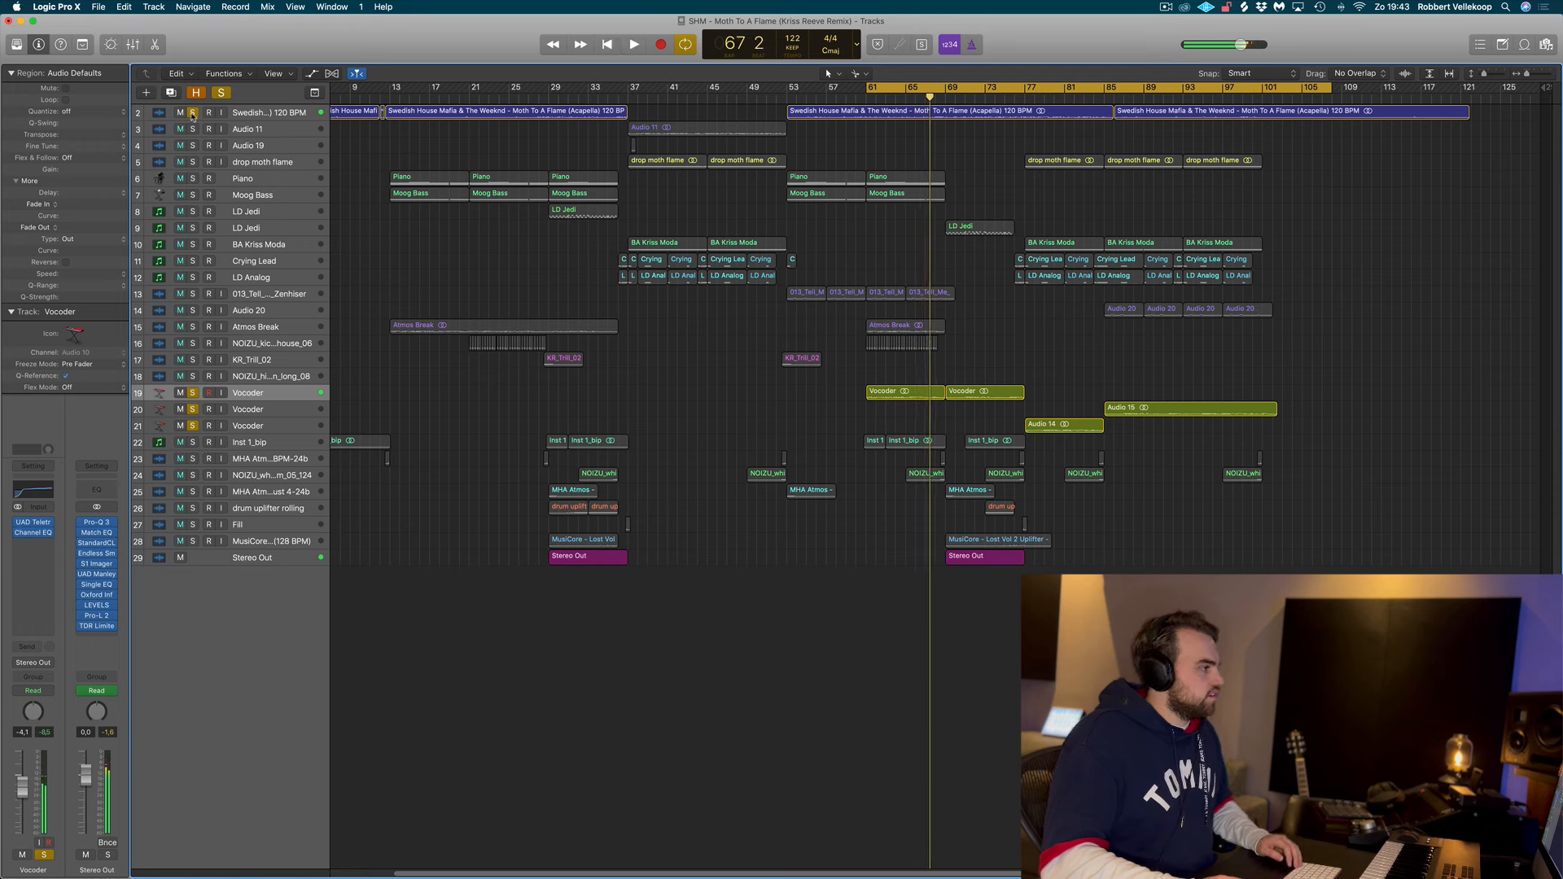
Step: Clear all solos, extend the cycle range's start back to bar 53, and play the full arrangement from there
left_click(193, 112)
left_click_drag(870, 89, 787, 96)
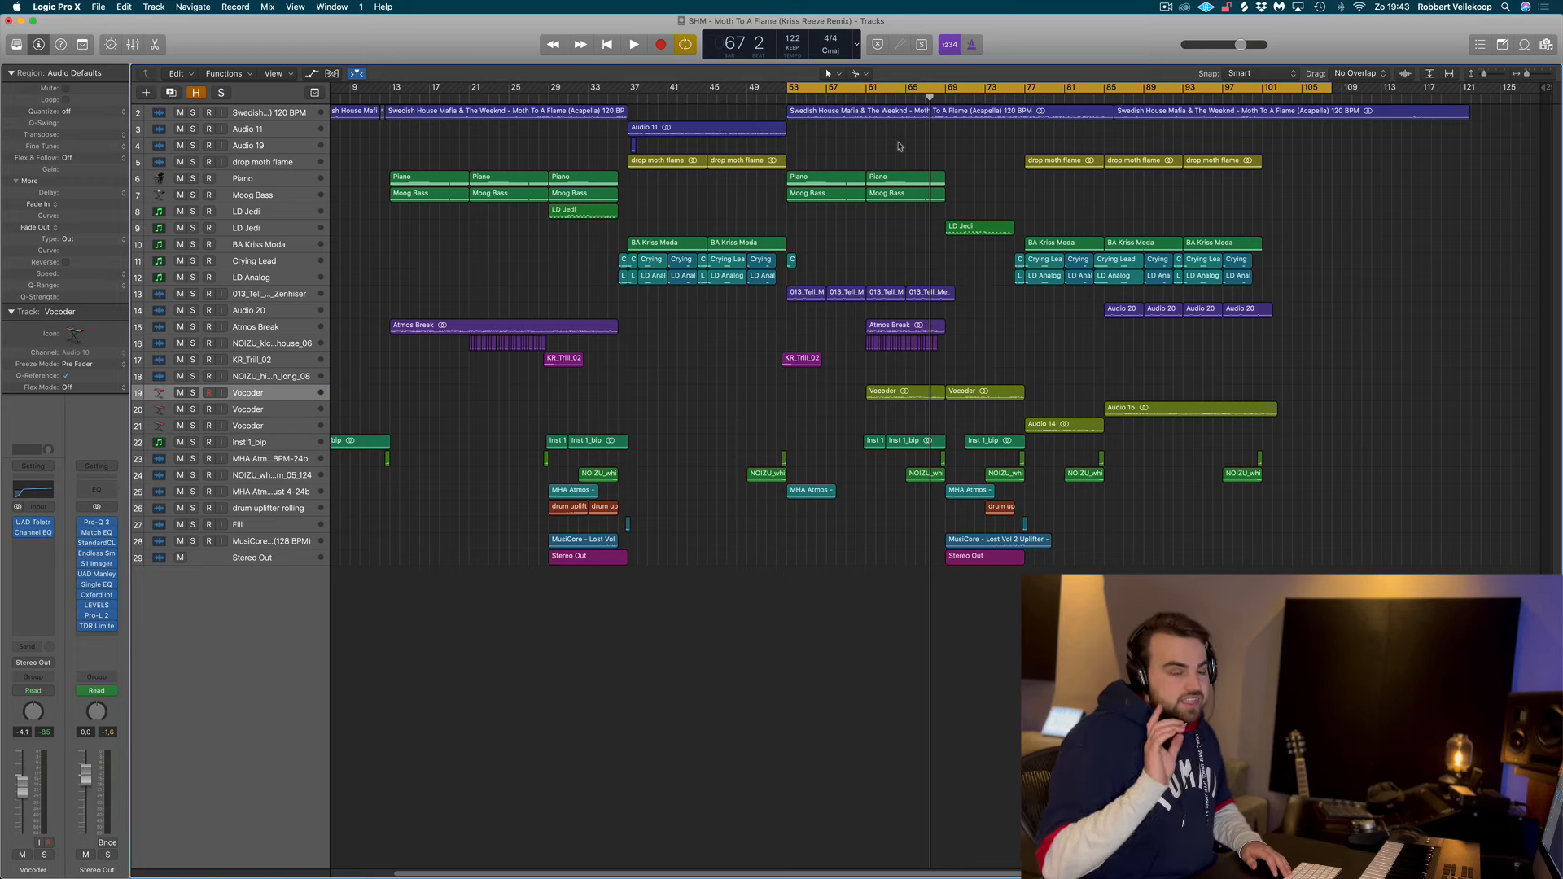
key("space")
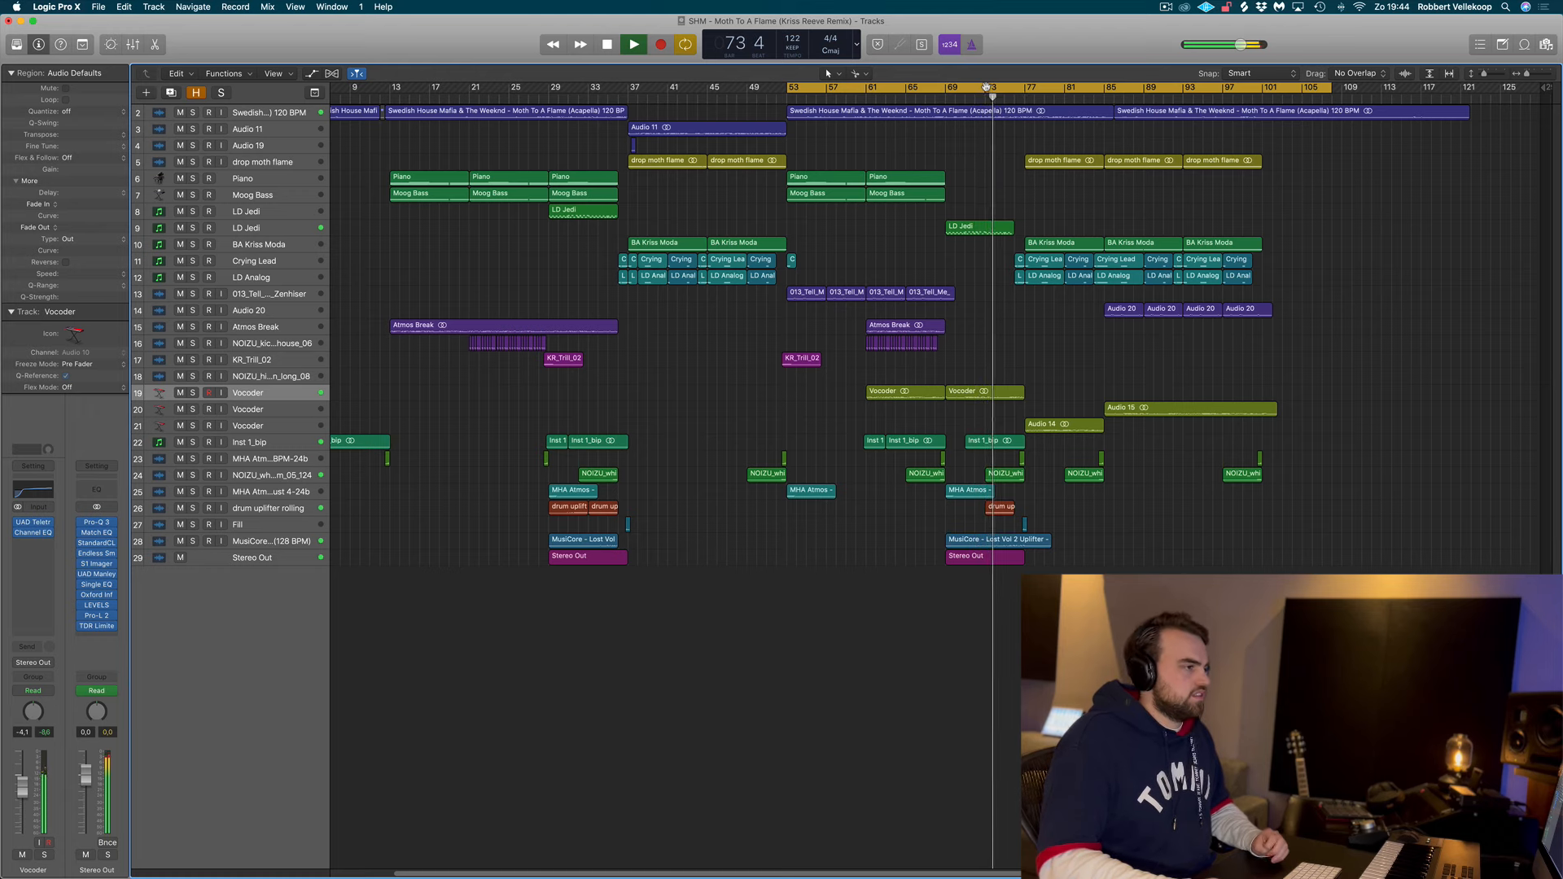
Step: Turn off the cycle range and enlarge the track heights during playback to show the region contents
left_click(986, 87)
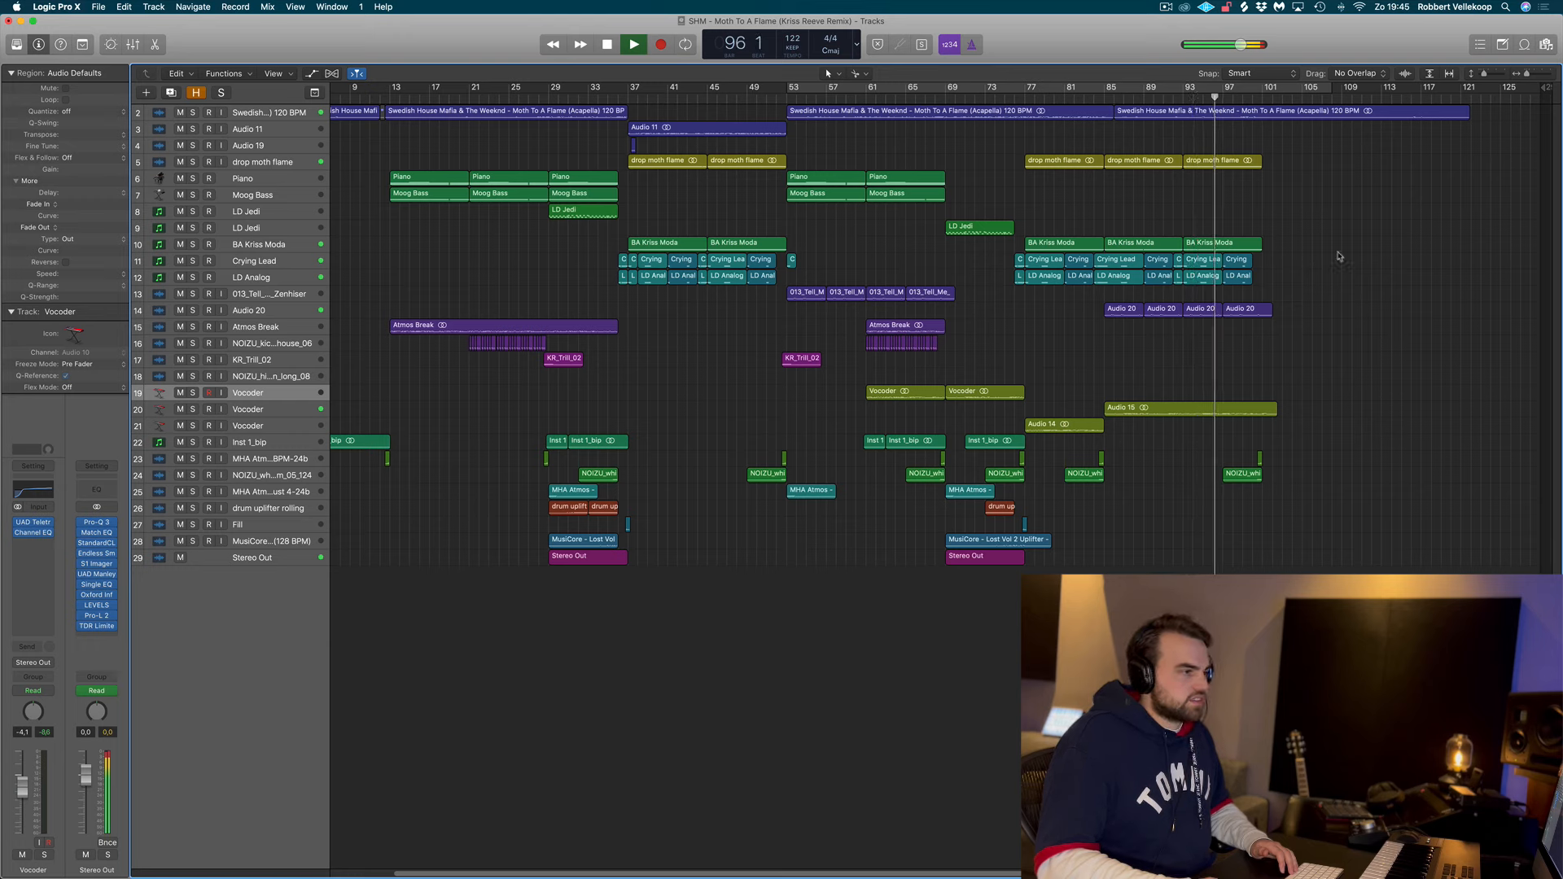
left_click_drag(1484, 73, 1489, 75)
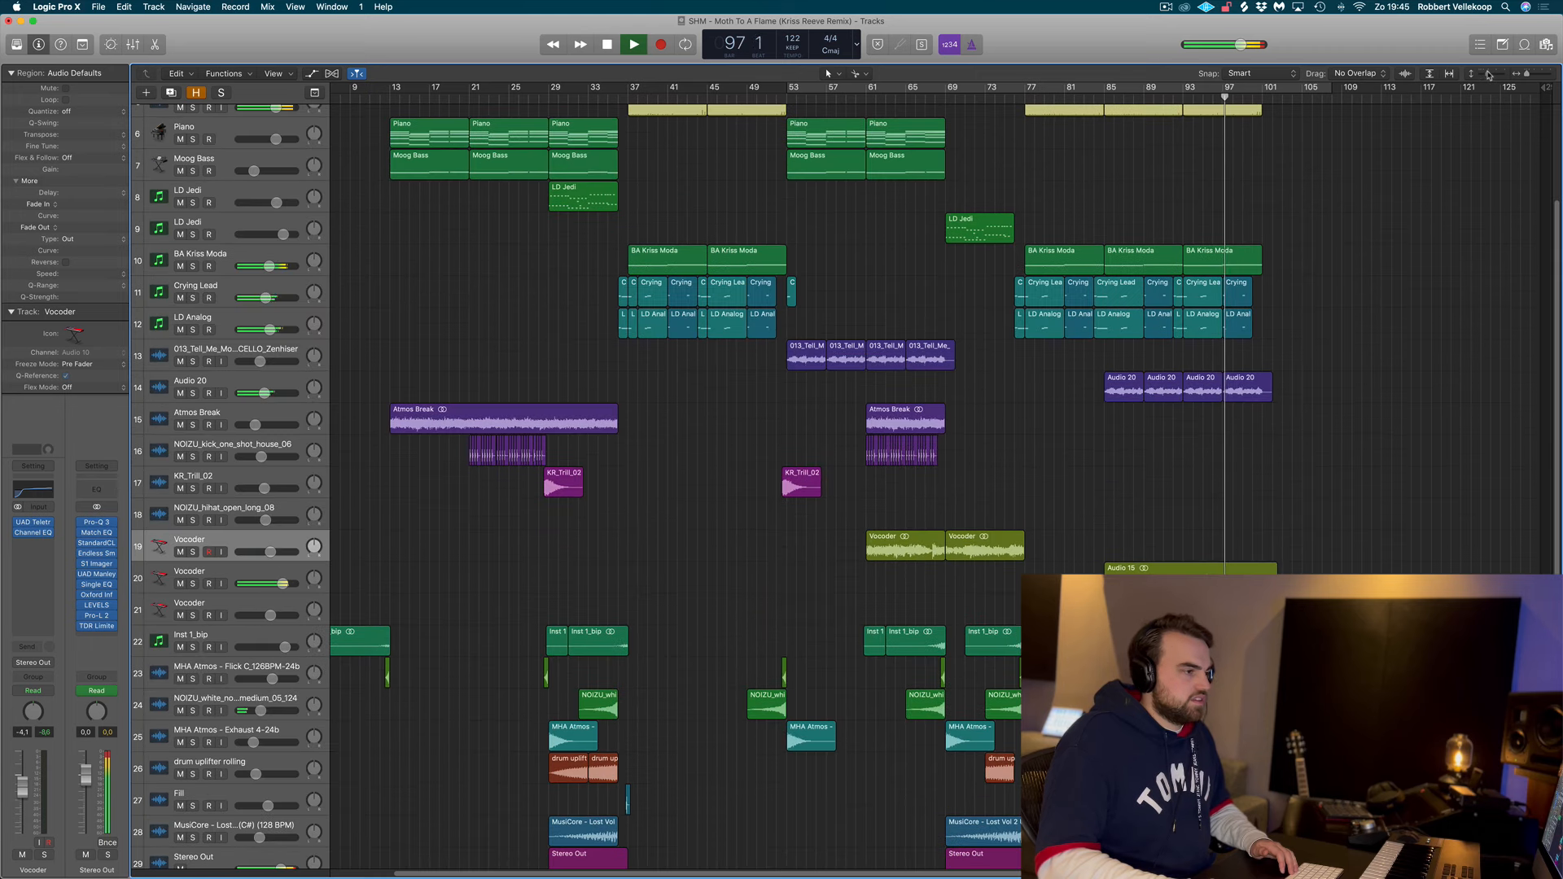
scroll(1339, 474, "up", 3)
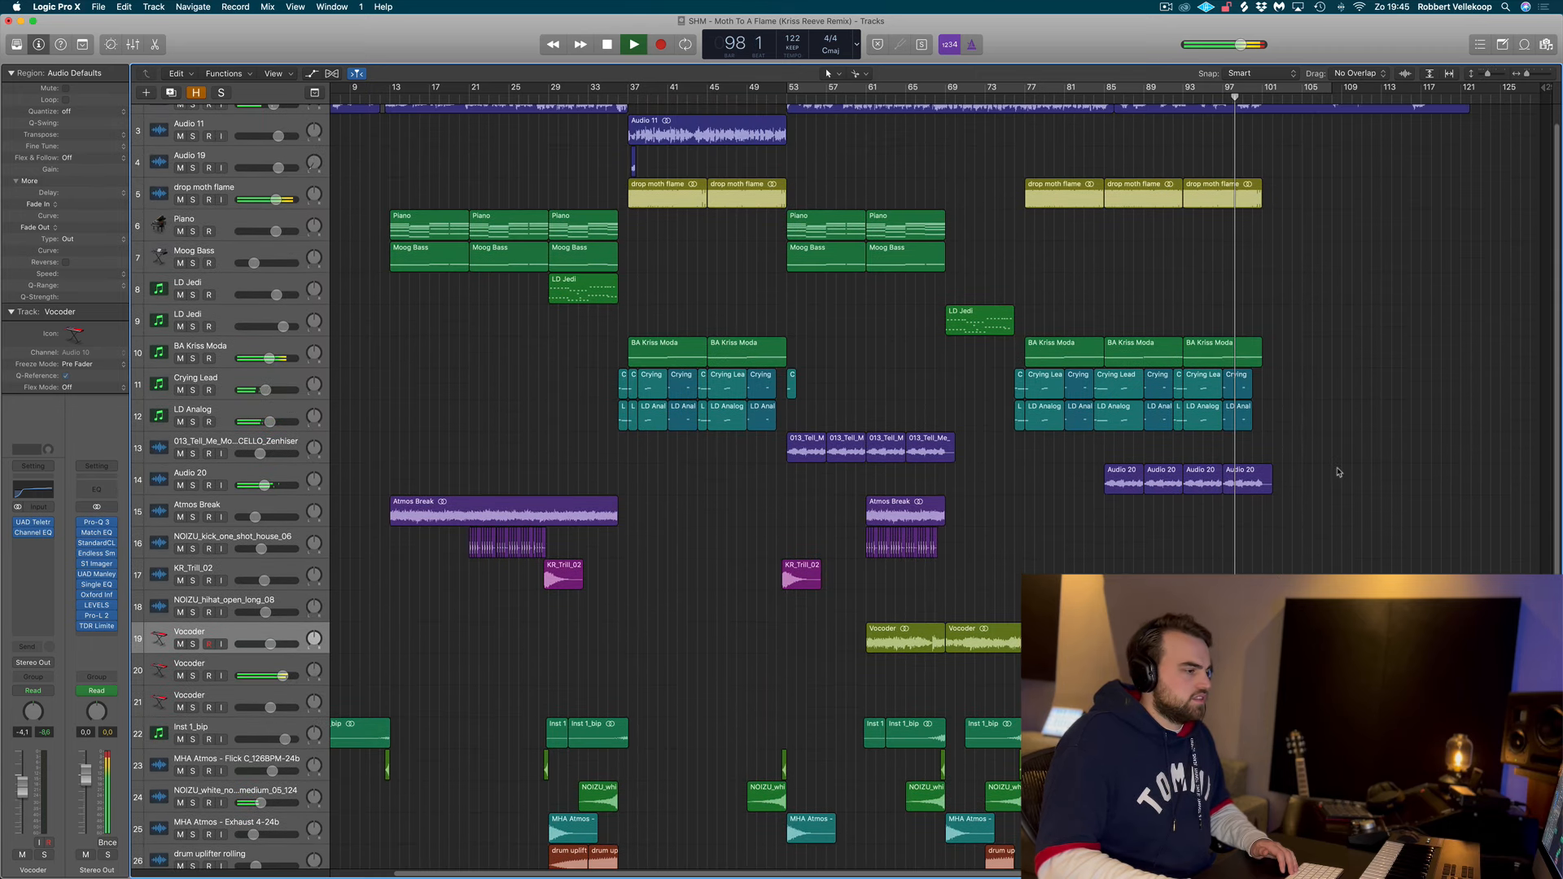